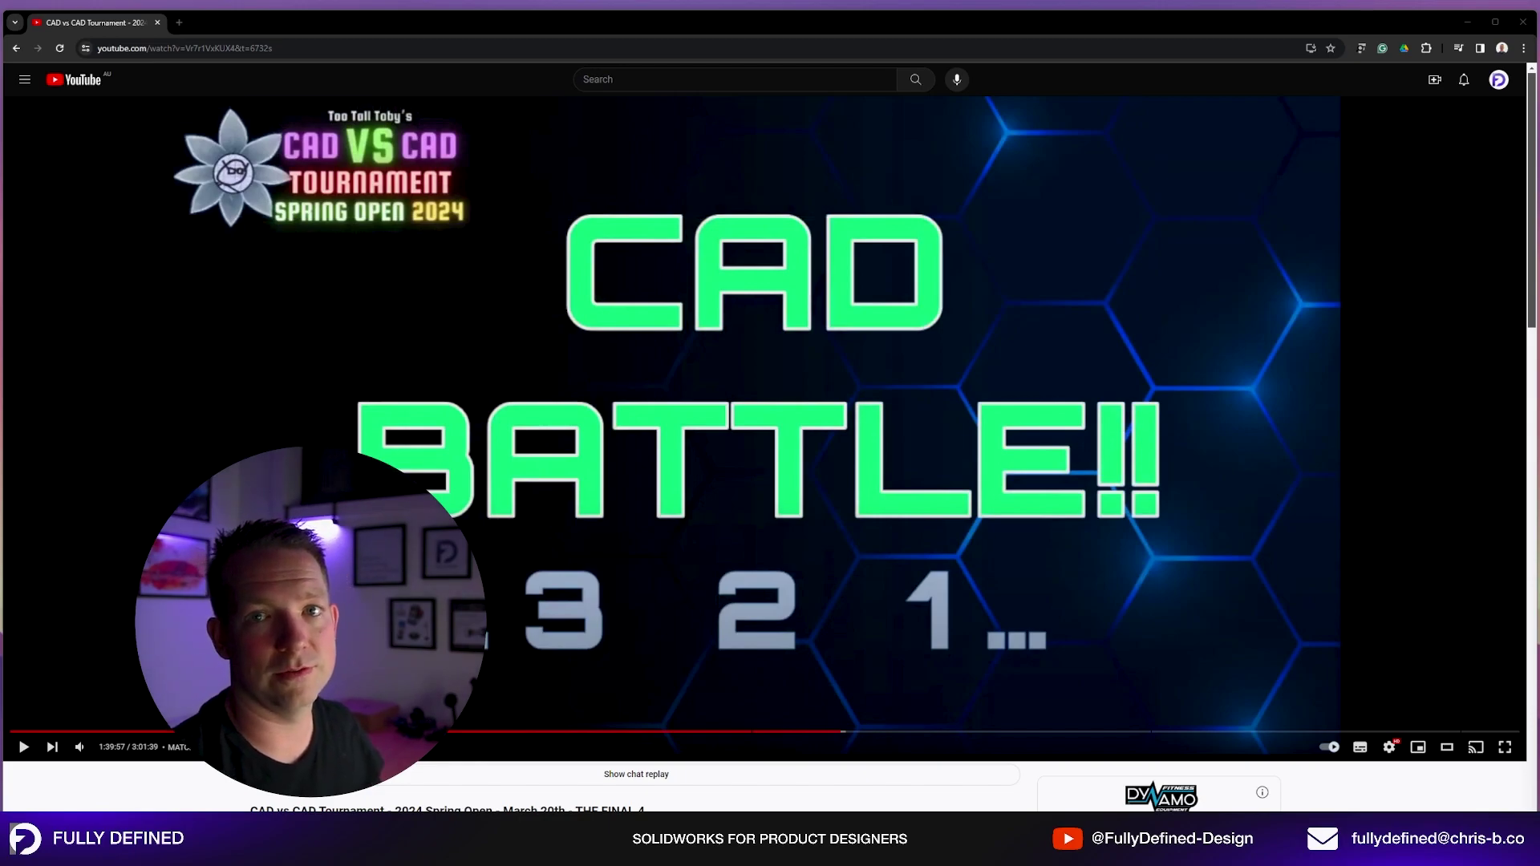
Play the tournament video up to the gate hinge drawing, pause it, and snip the full drawing as a reference image.
click(24, 747)
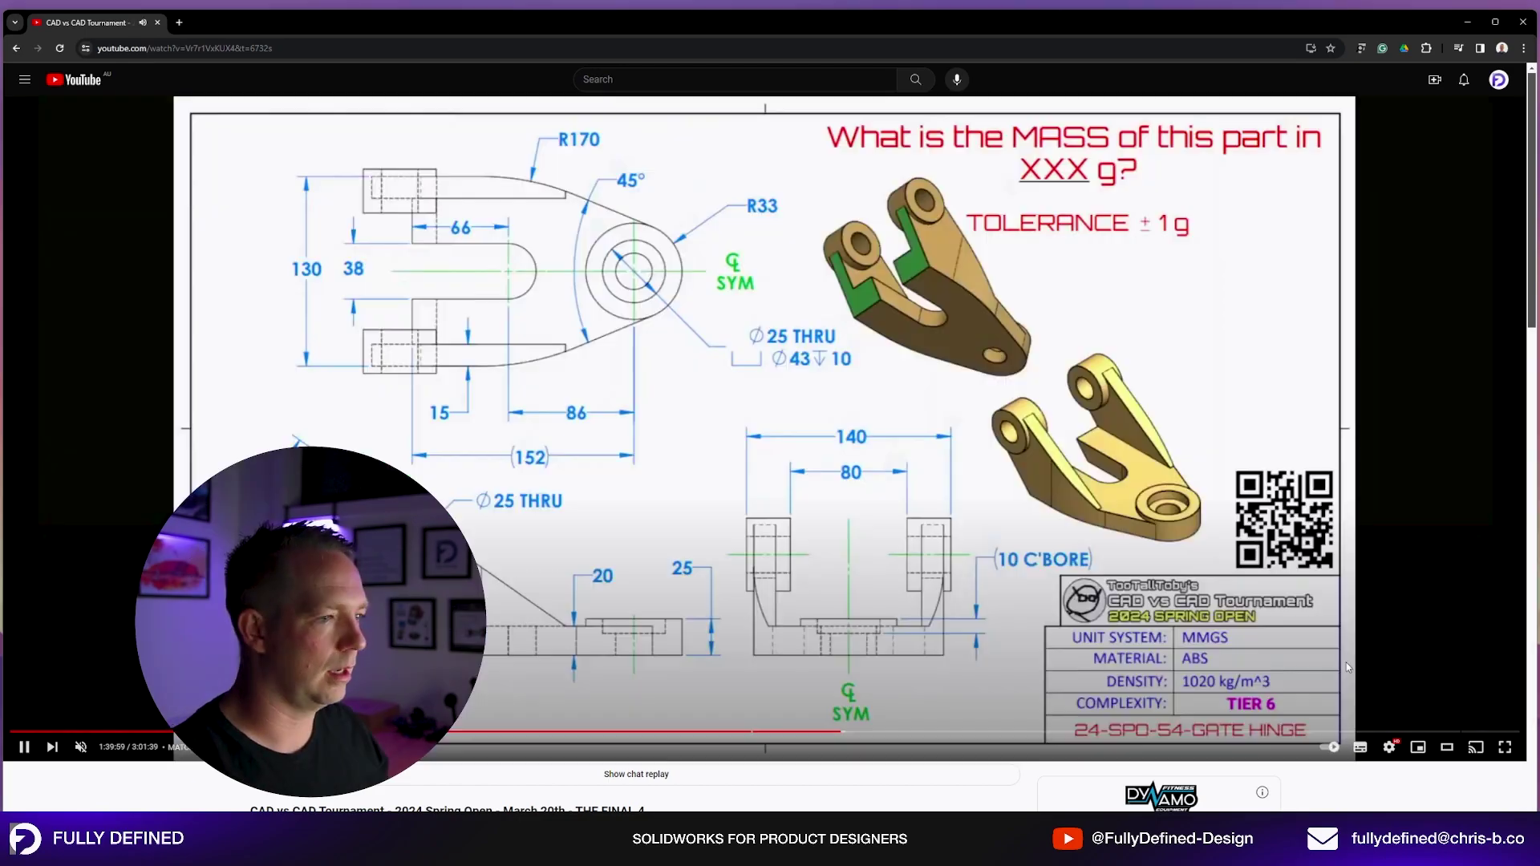
click(23, 747)
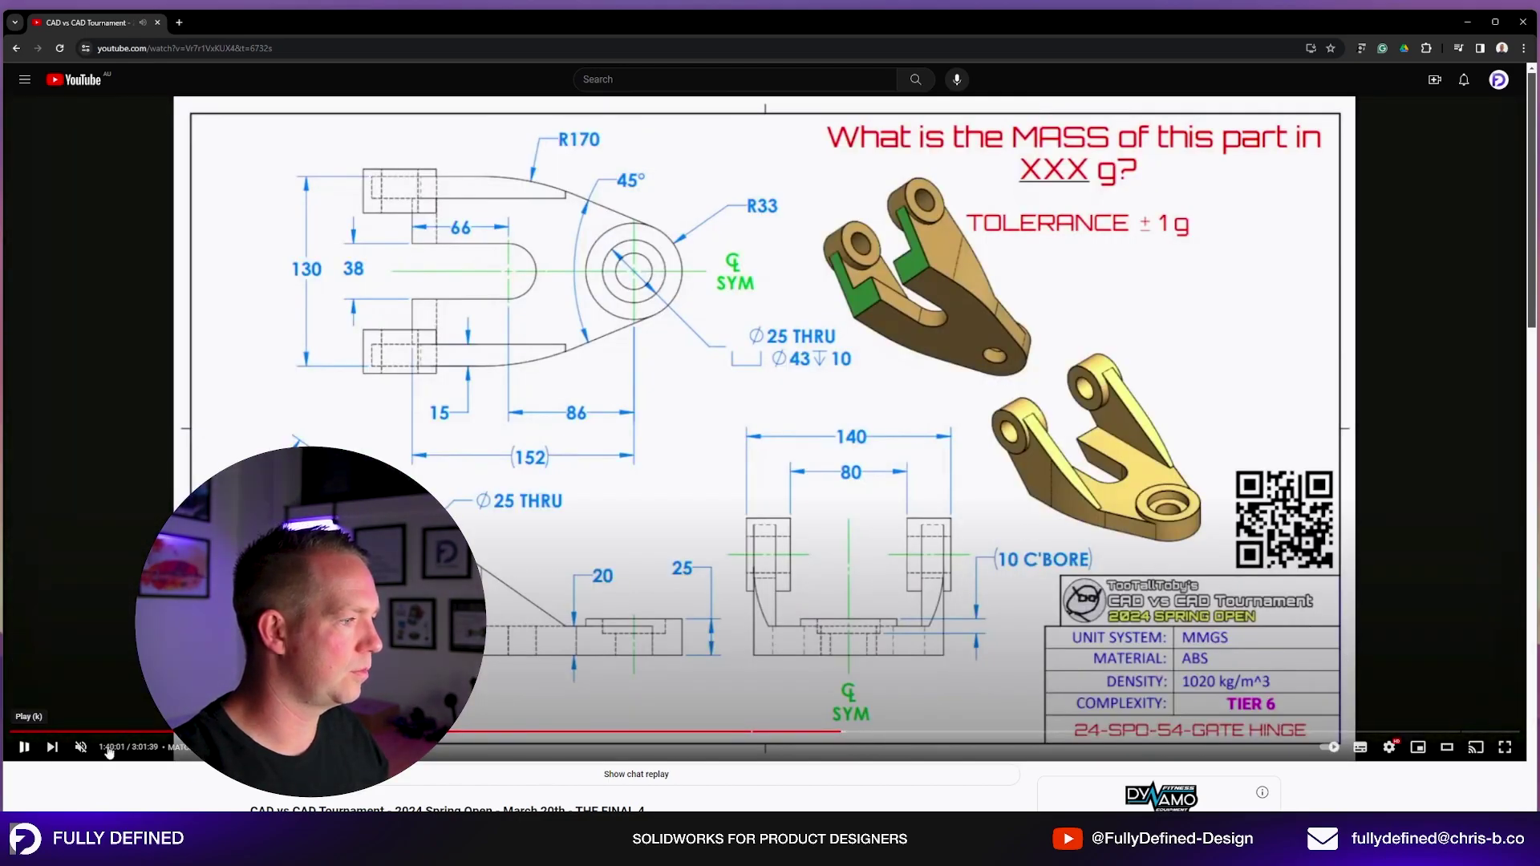
click(656, 394)
mouse_move(182, 104)
mouse_down()
mouse_move(783, 484)
mouse_move(1332, 715)
mouse_up()
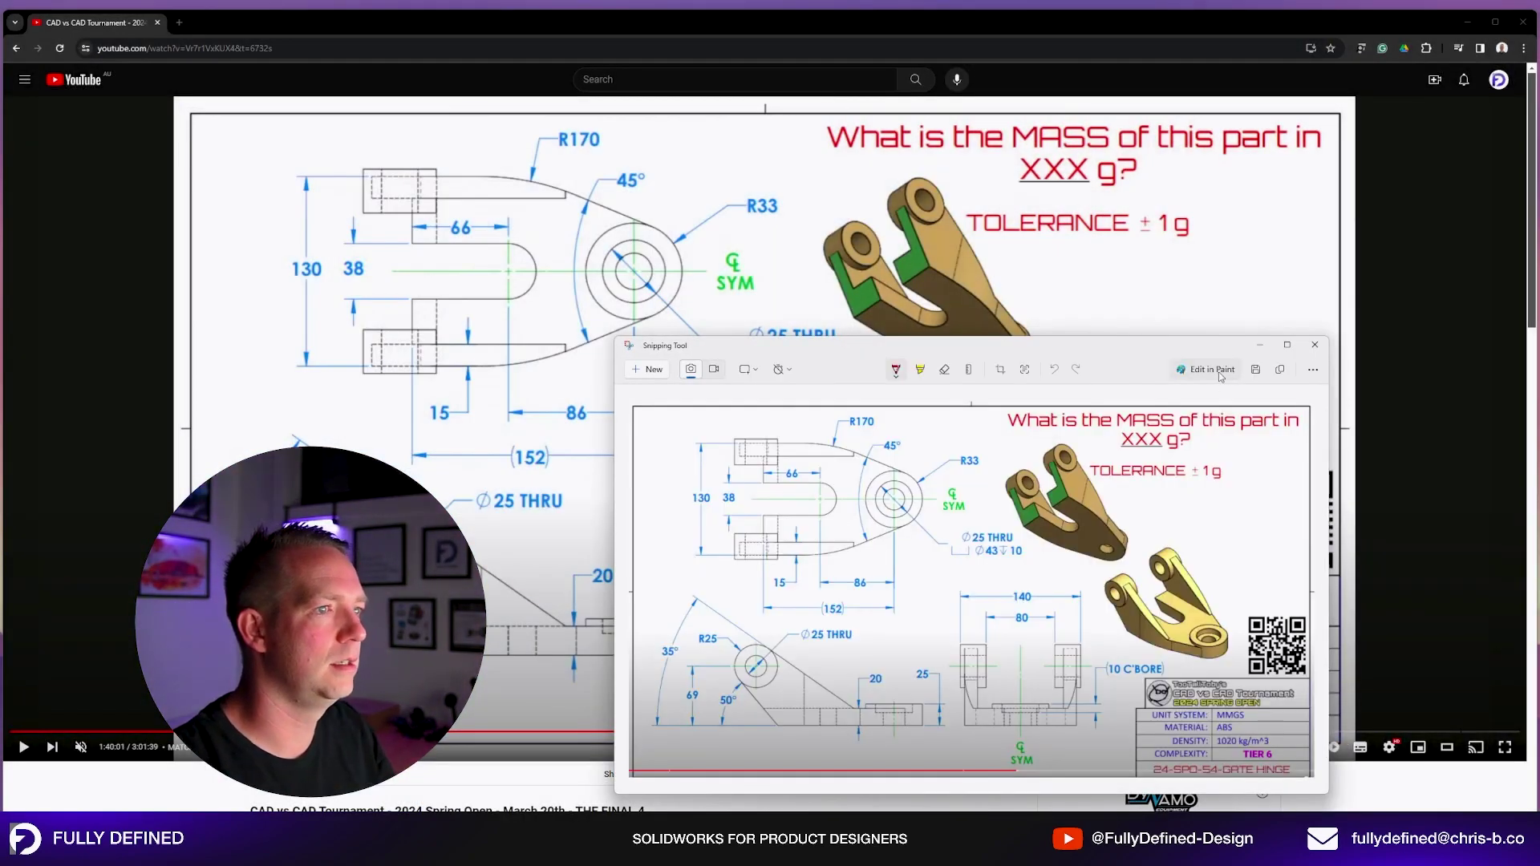
drag(1228, 348, 1539, 107)
drag(1539, 108, 1539, 97)
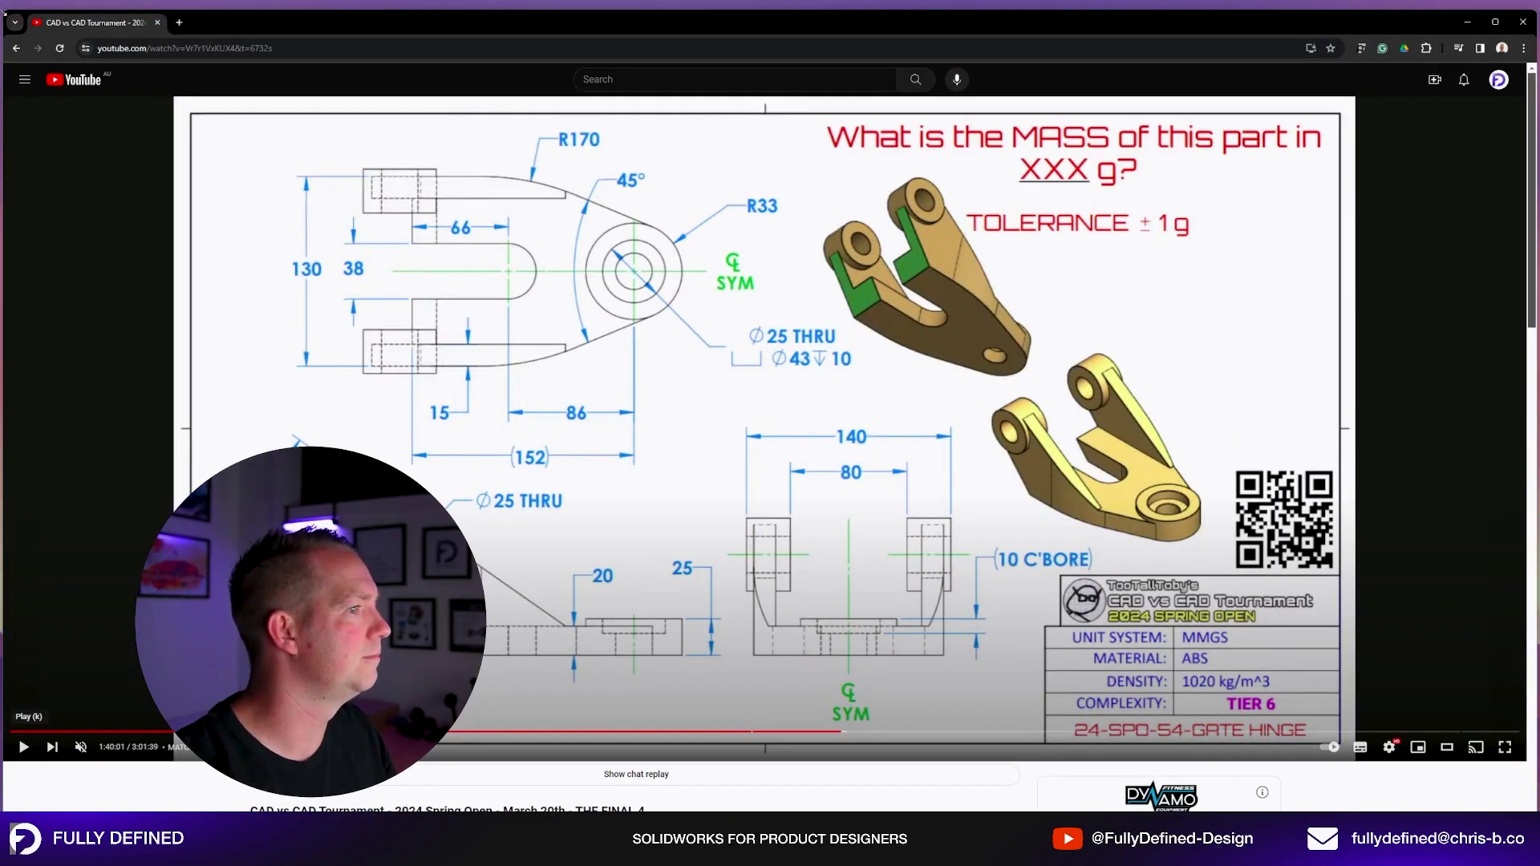
Shrink the video's browser window to a small size and pin it always on top, over SOLIDWORKS.
drag(4, 12, 1133, 430)
key(ctrl+super+t)
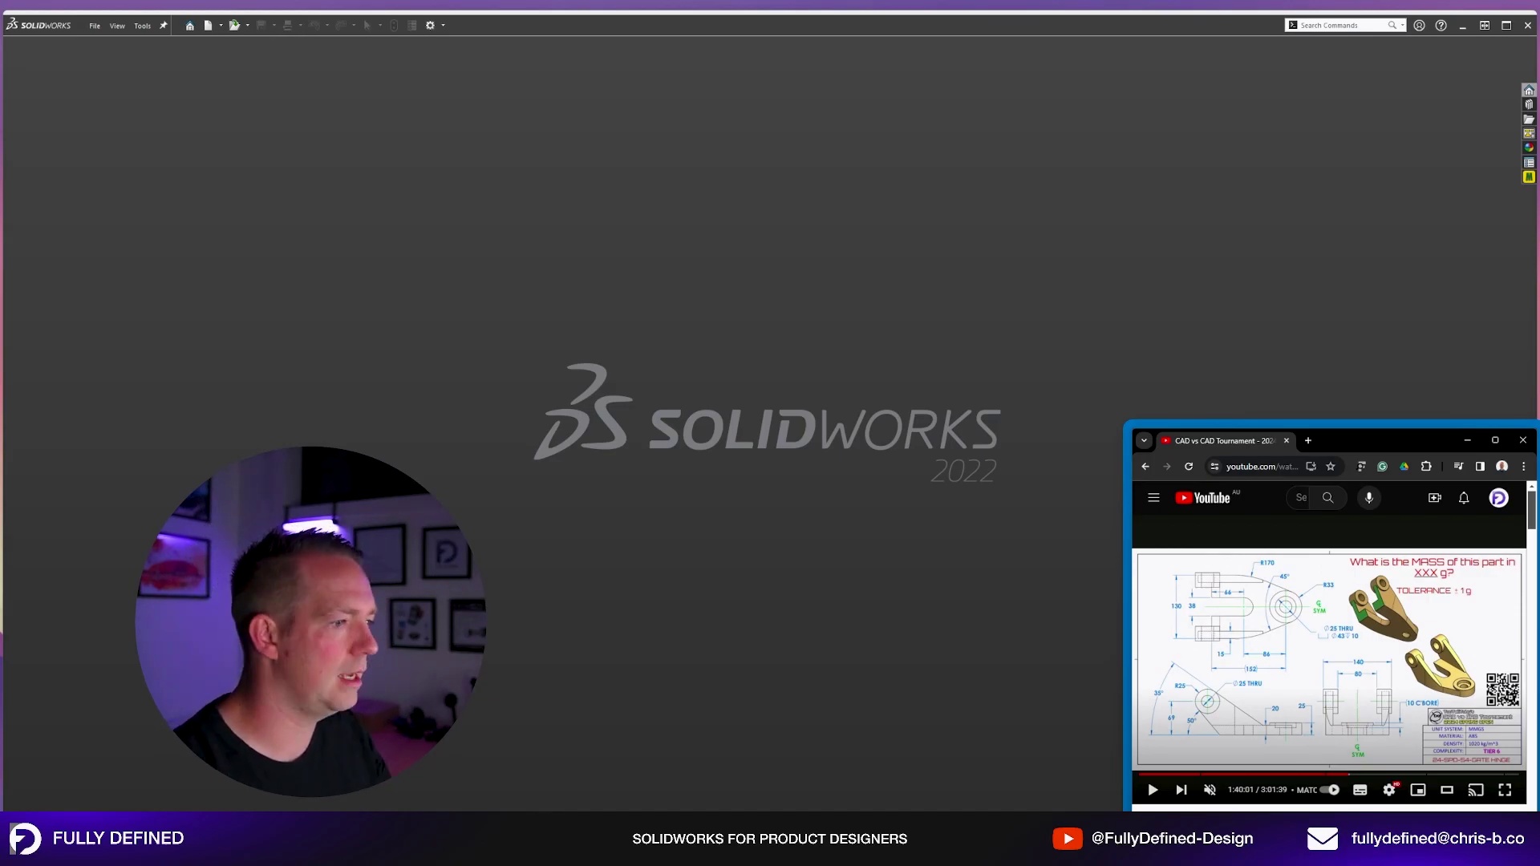
drag(0, 153, 0, 97)
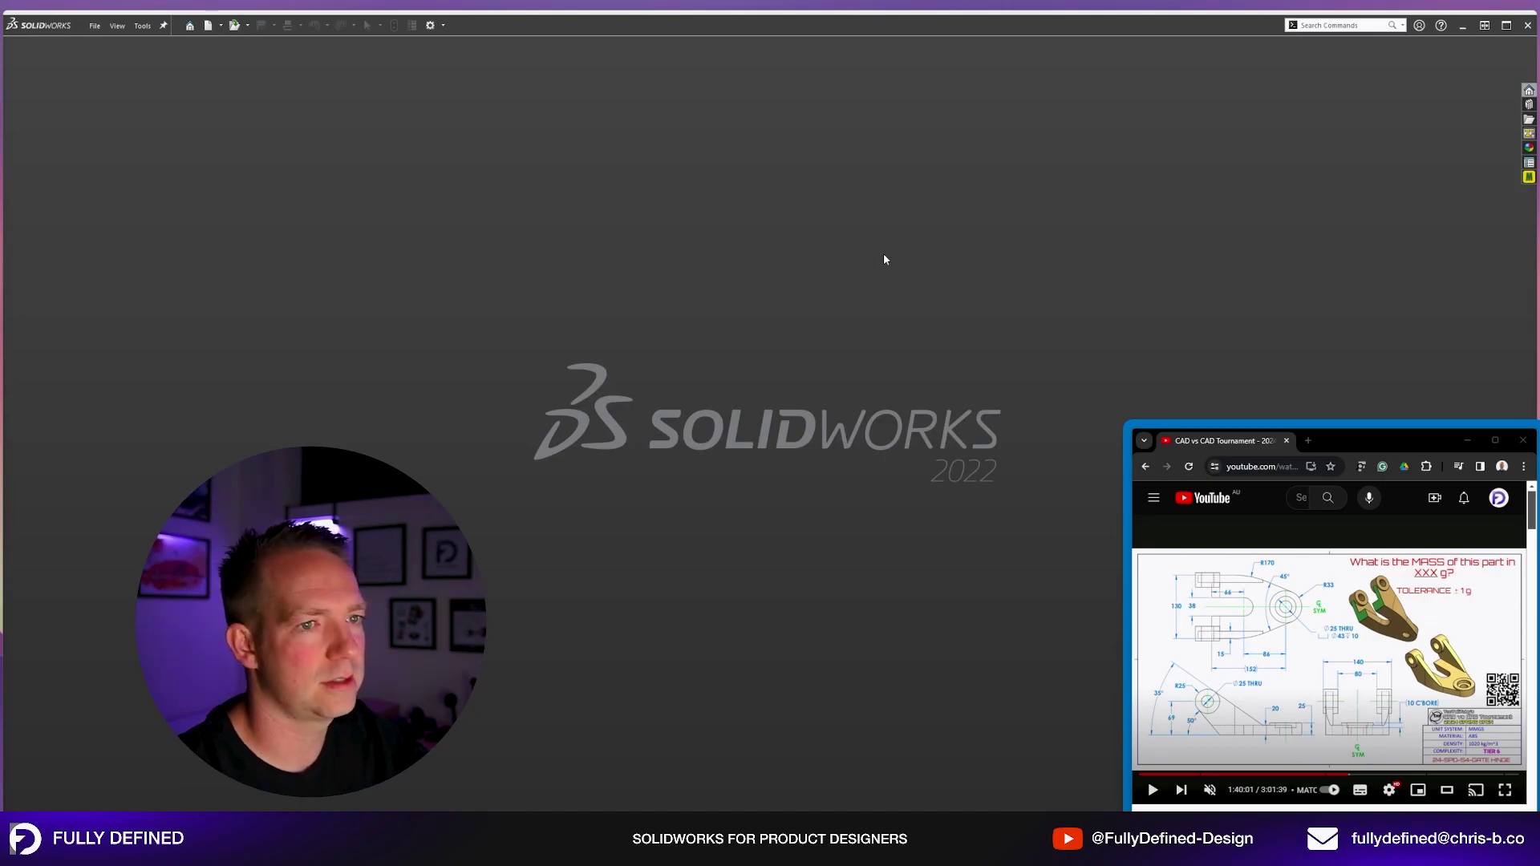
Create a new part from the TTT-MM-ABS template.
click(209, 25)
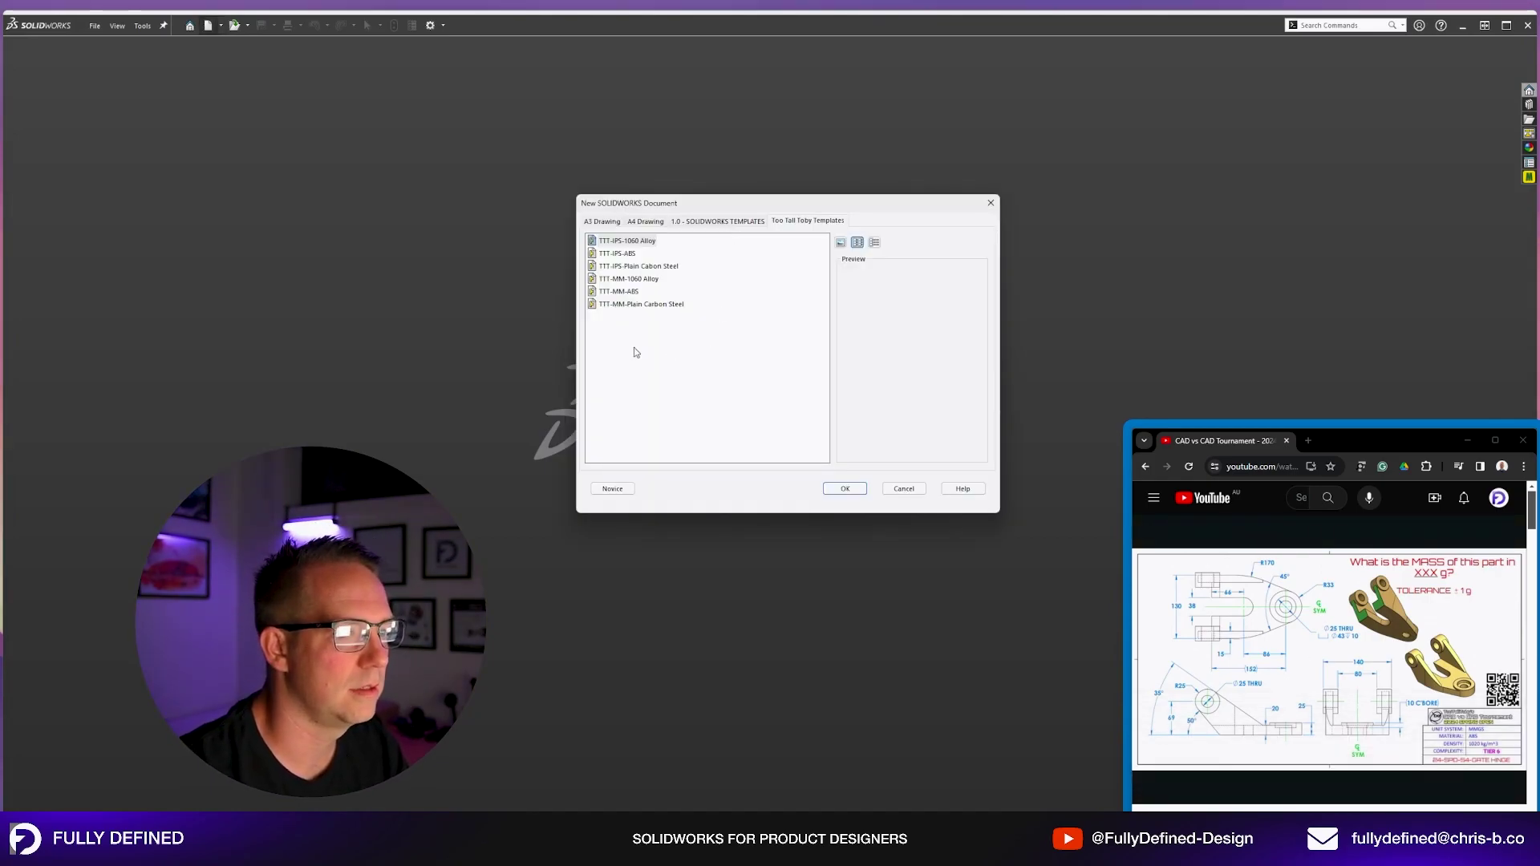
double_click(622, 292)
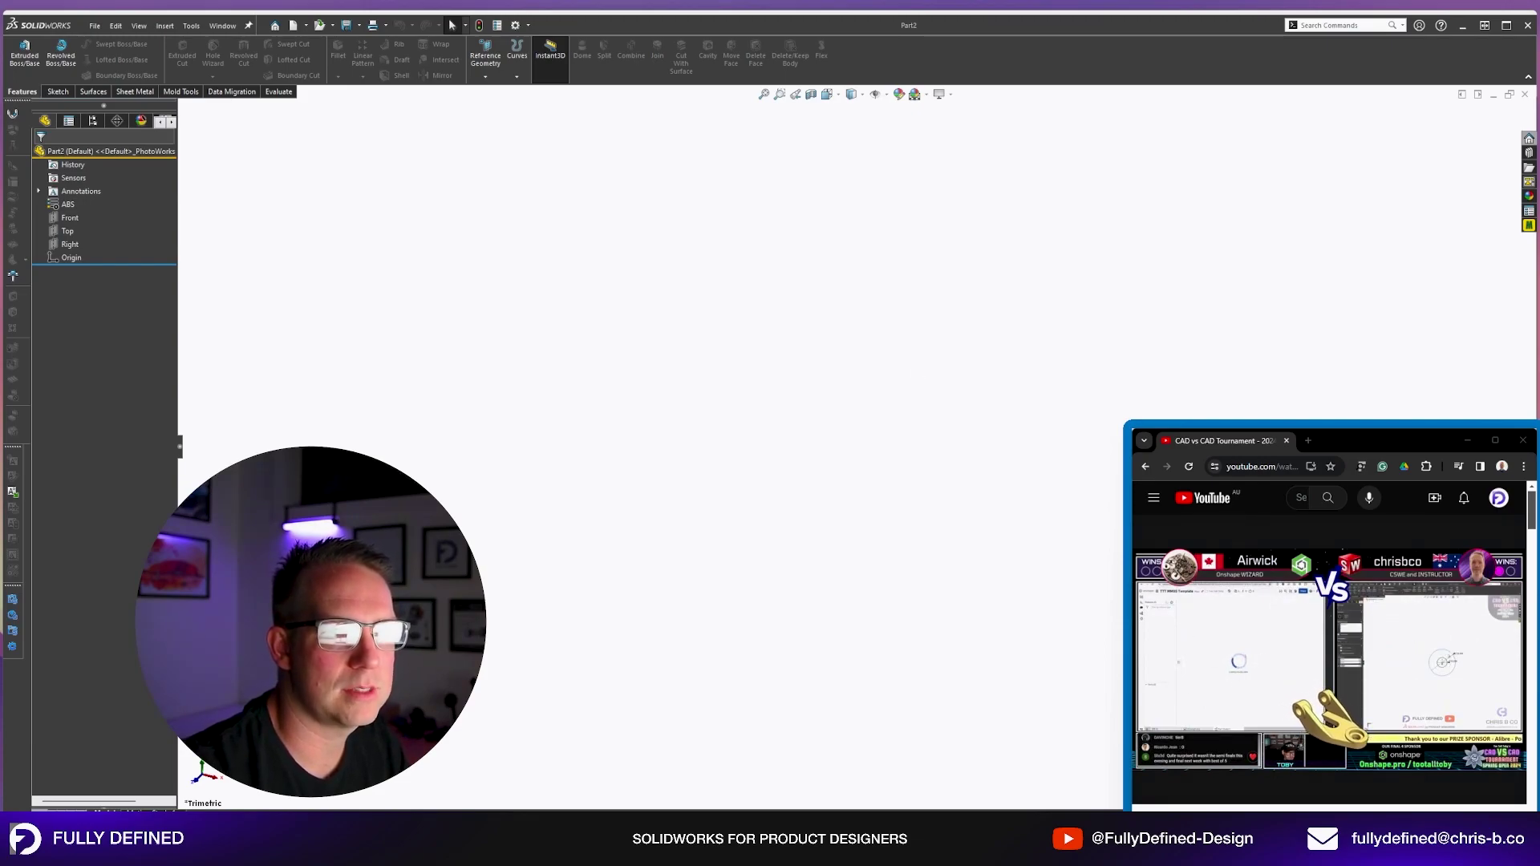
Mark the snipped drawing with a red arrow under the side view's angled edge and a red loop around the 66 dimension.
drag(1539, 54, 762, 49)
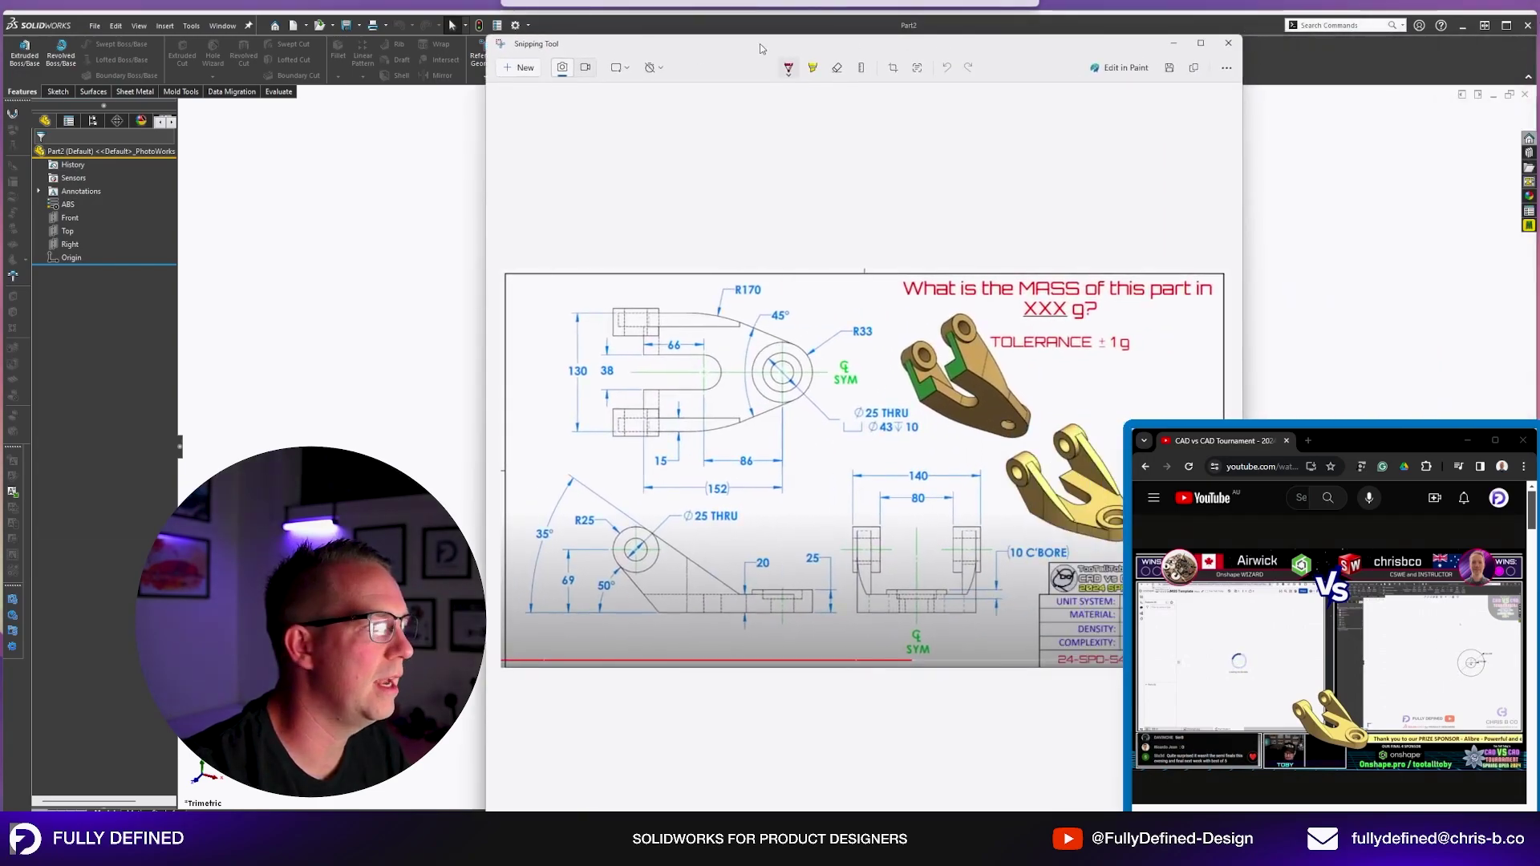
click(789, 72)
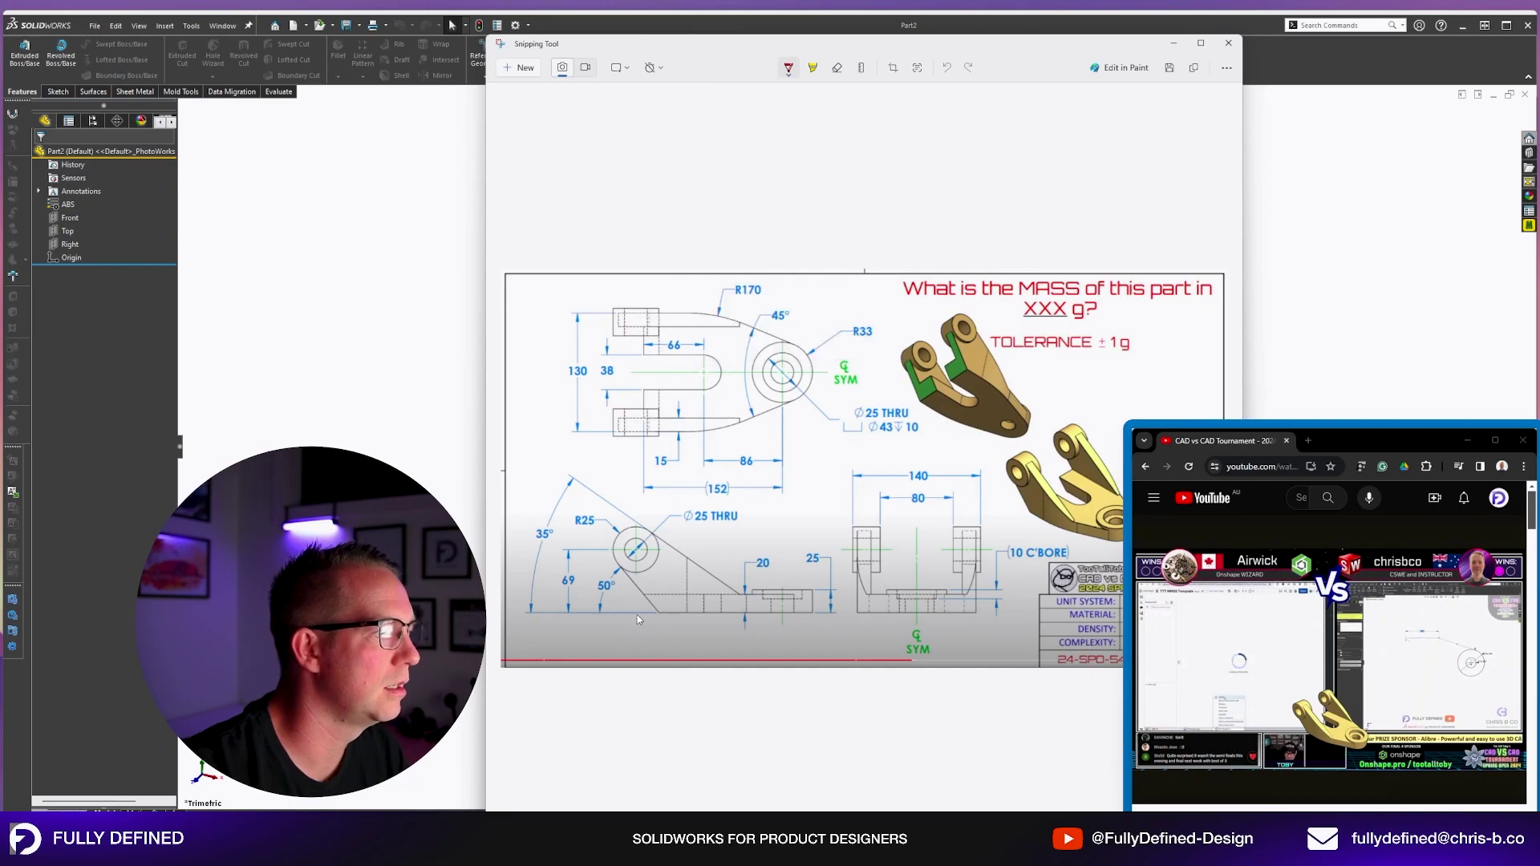
mouse_move(617, 641)
mouse_down()
mouse_move(641, 599)
mouse_move(646, 624)
mouse_up()
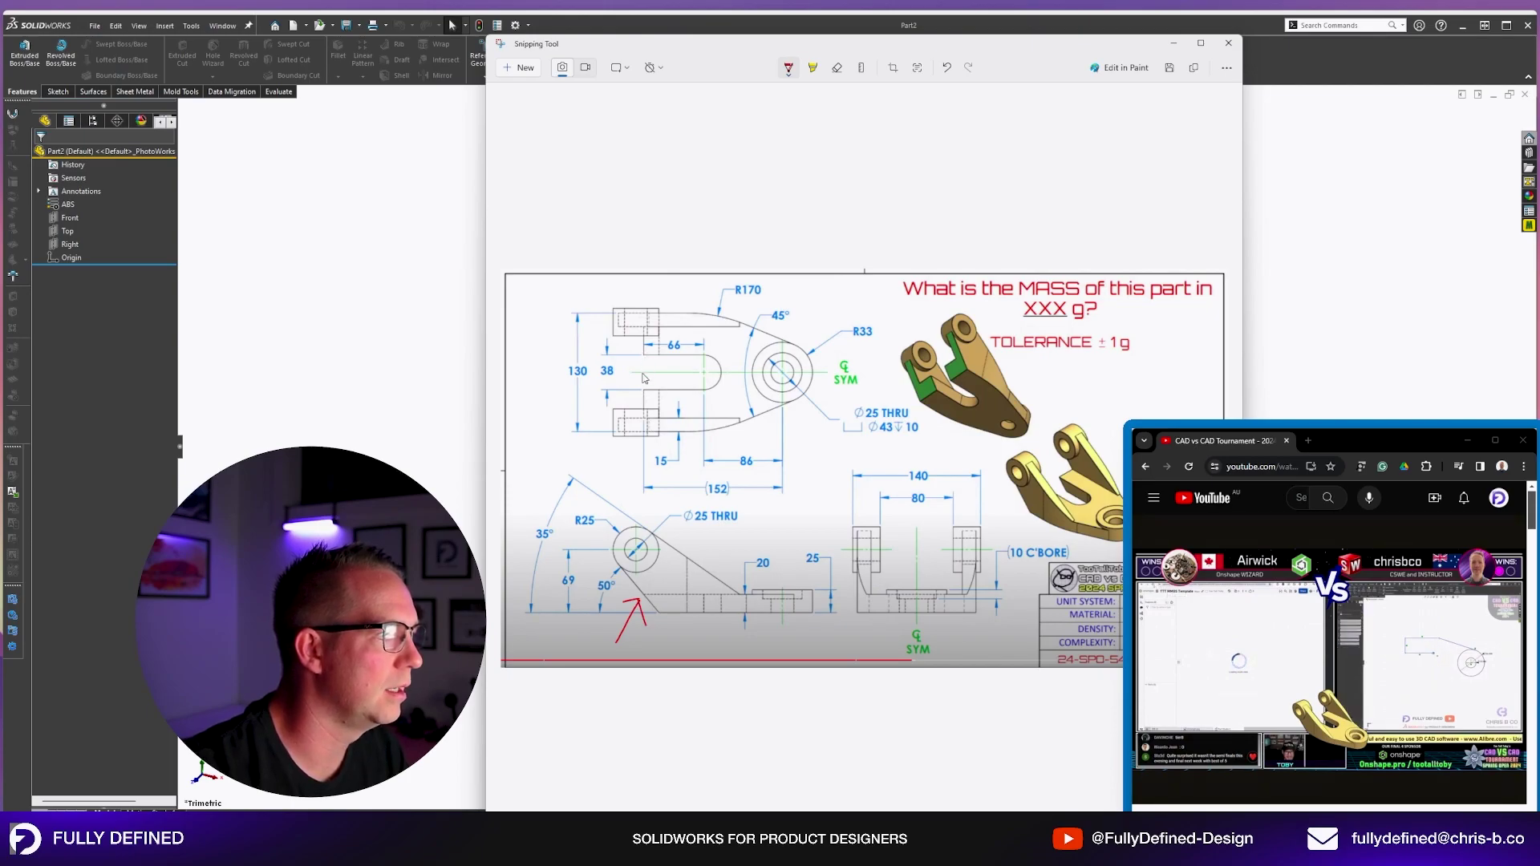
mouse_move(676, 354)
mouse_down()
mouse_move(698, 357)
mouse_move(644, 358)
mouse_move(697, 374)
mouse_up()
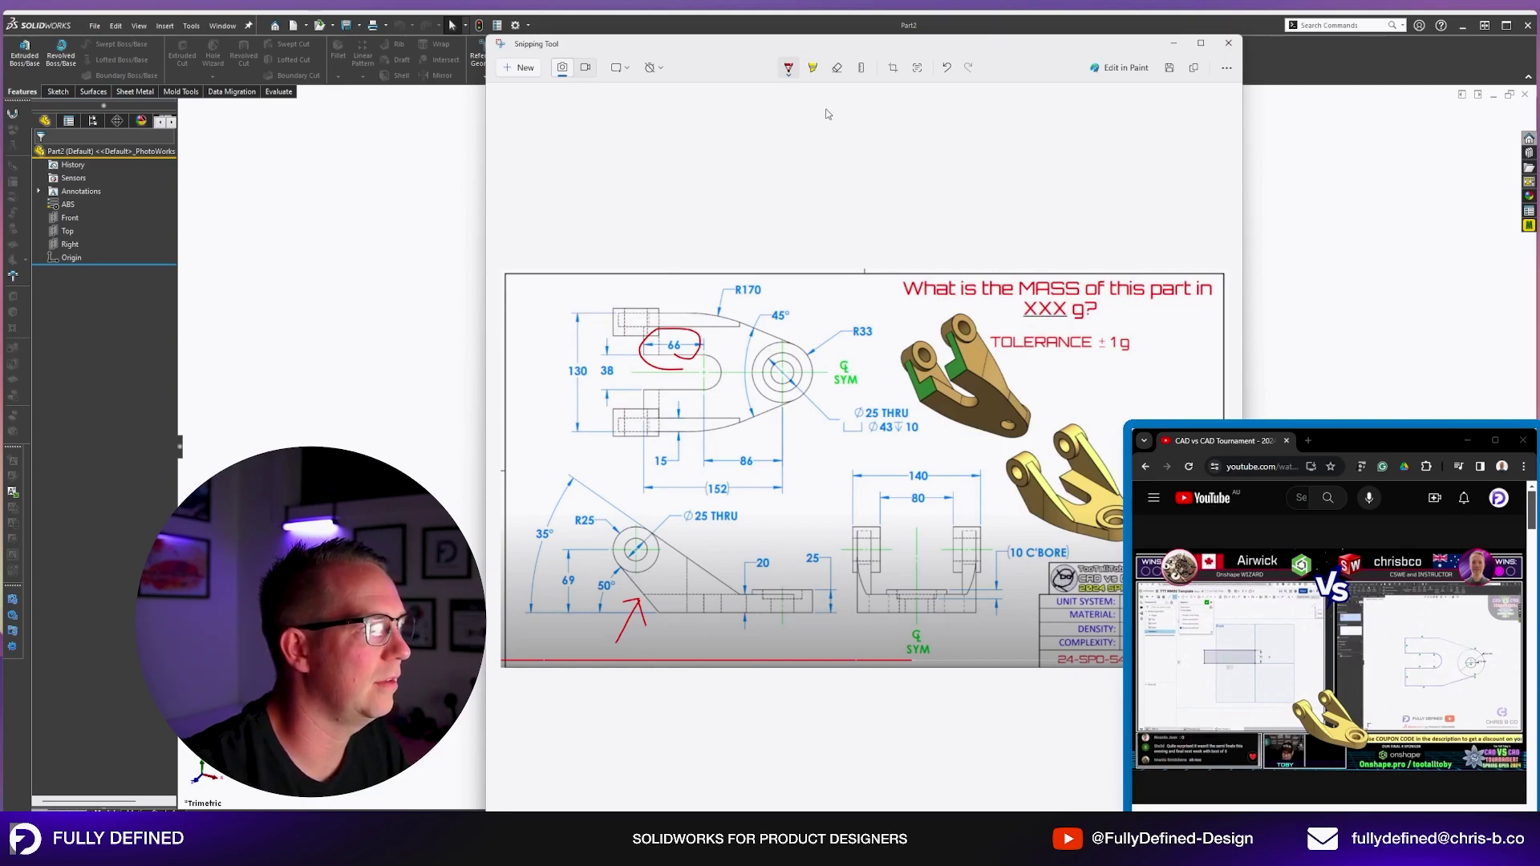
drag(858, 49, 1539, 71)
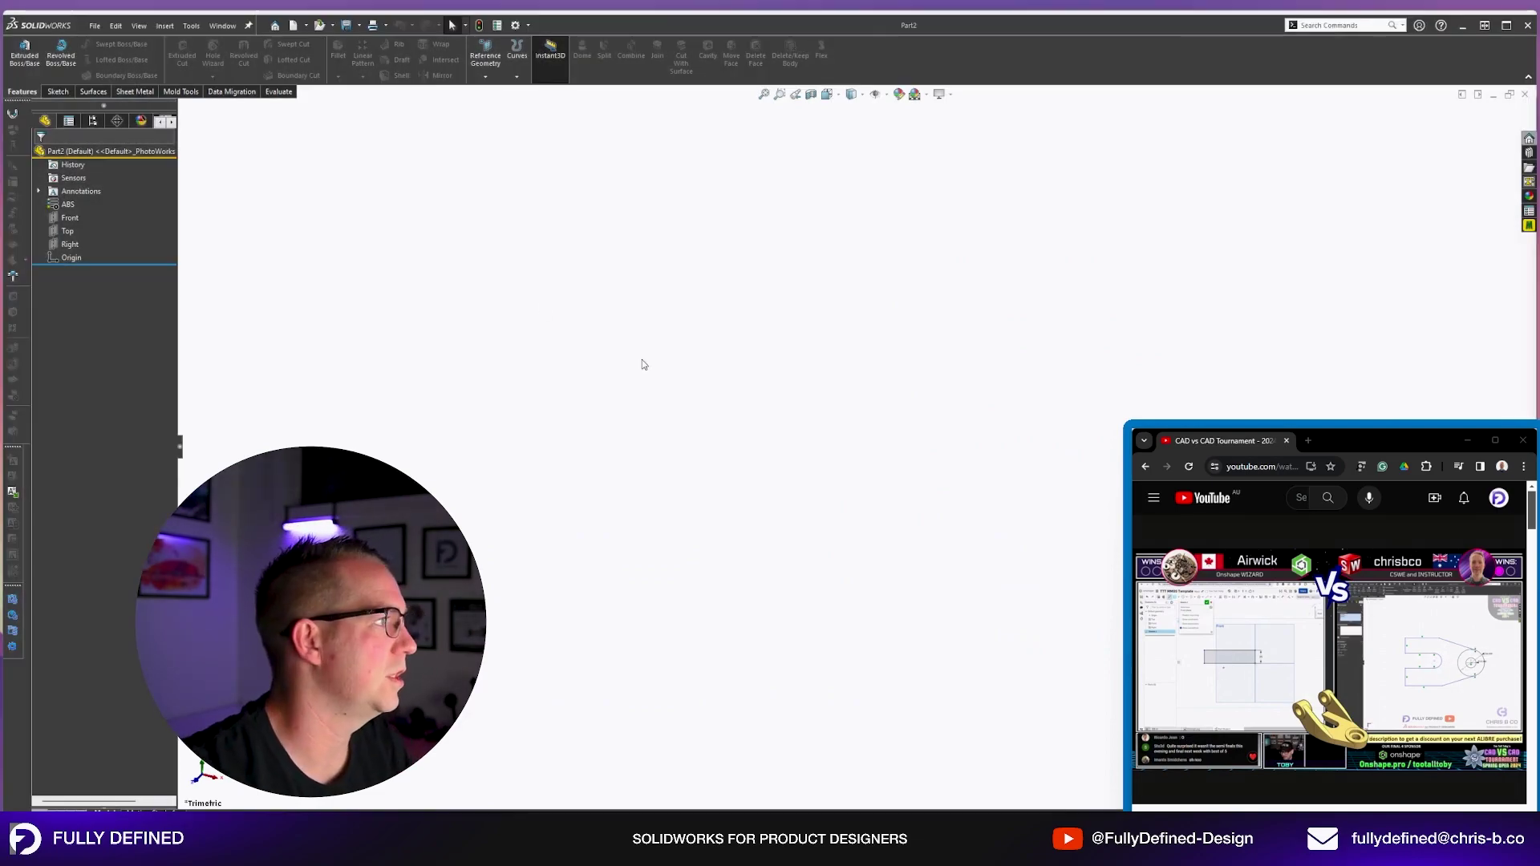
Sketch two concentric circles with diameters of 25 mm and 66 mm at the origin on the Top plane.
click(67, 231)
key(s)
key(c)
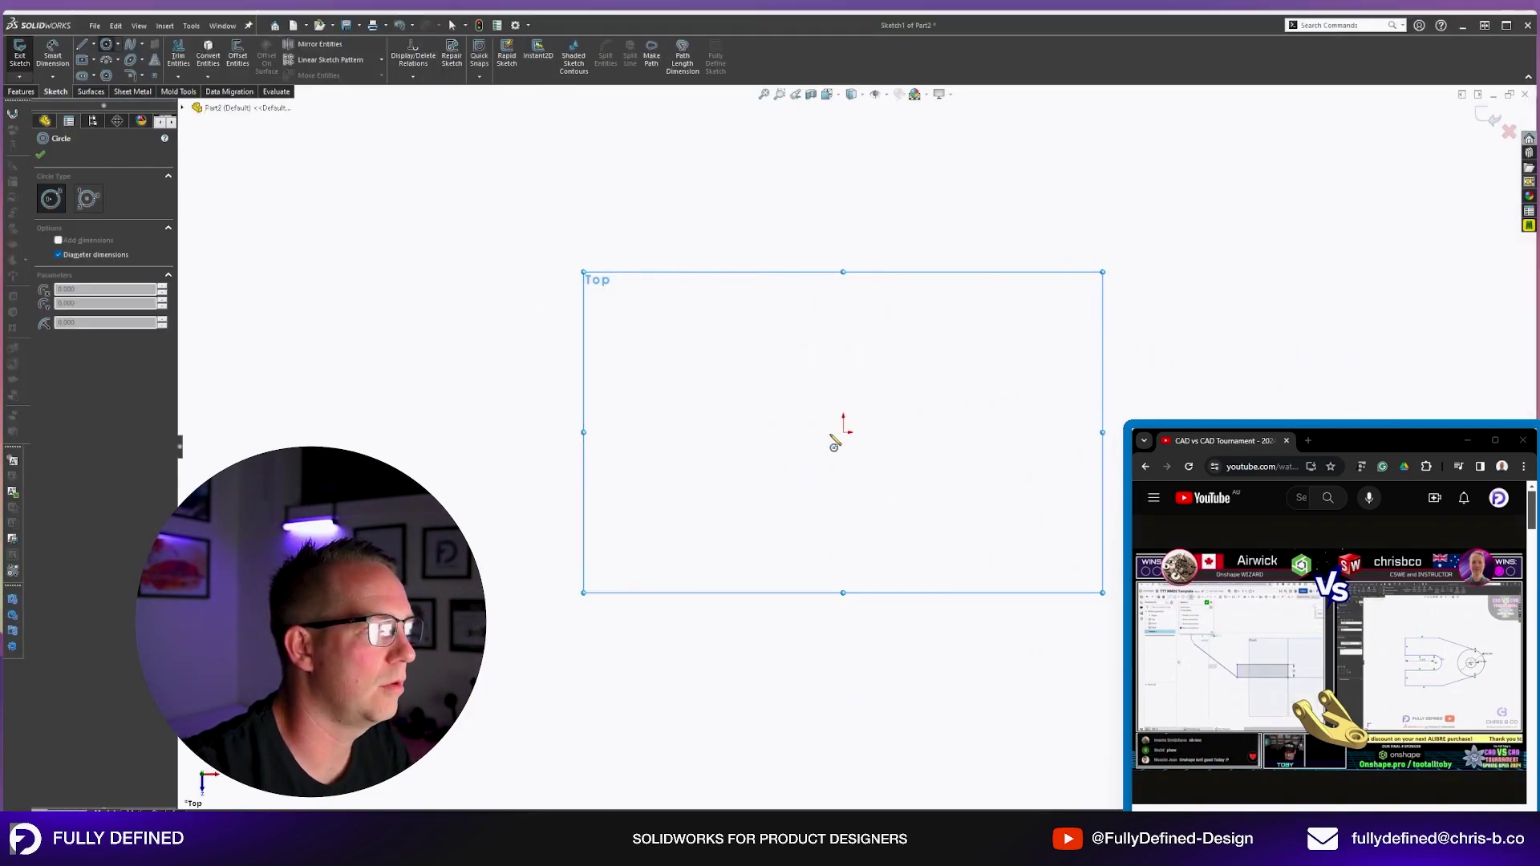
click(844, 433)
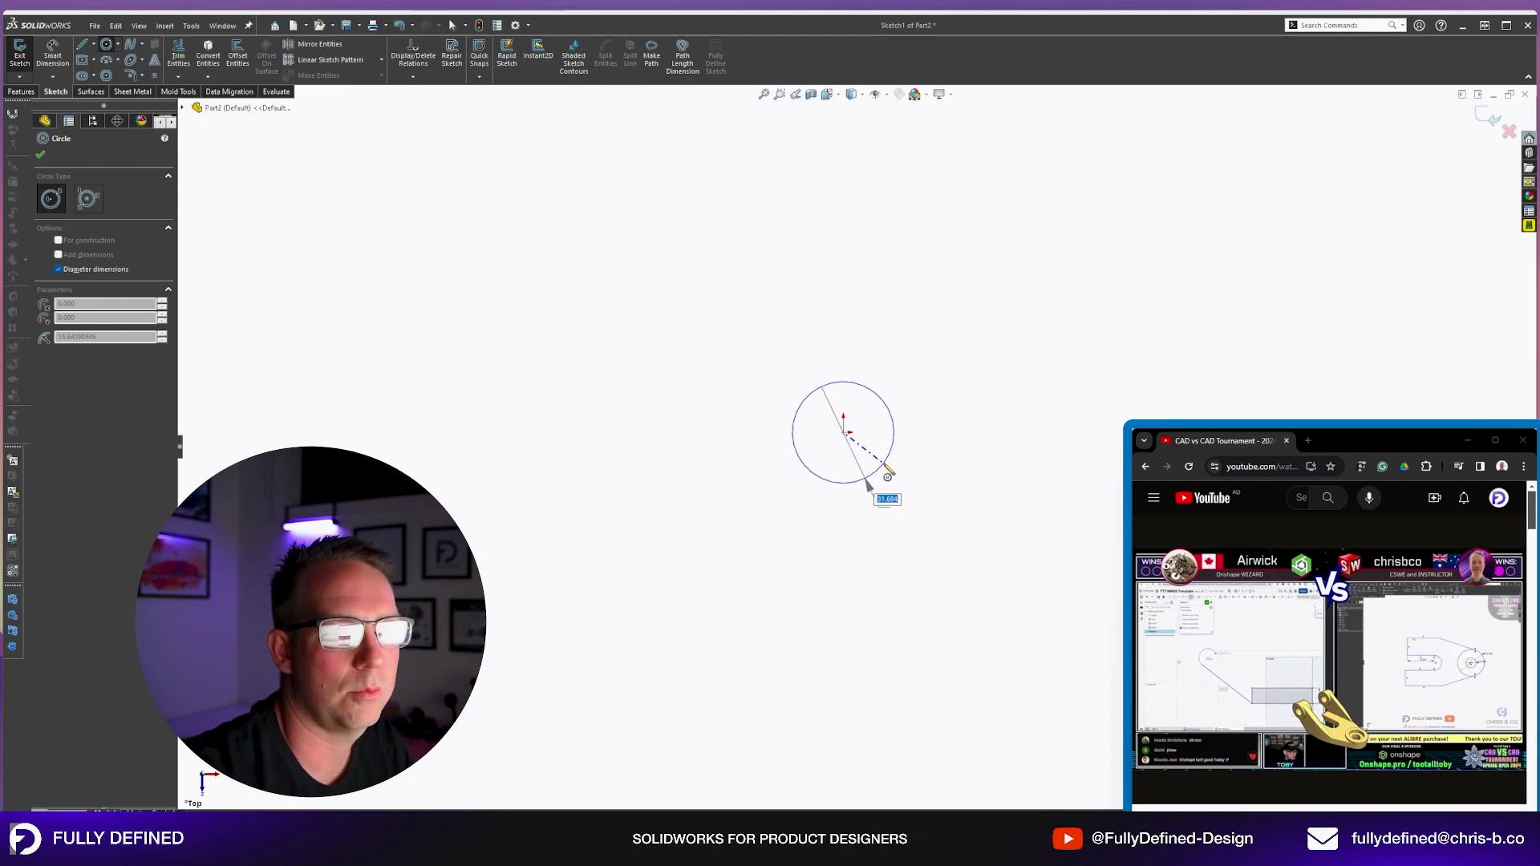
text(25)
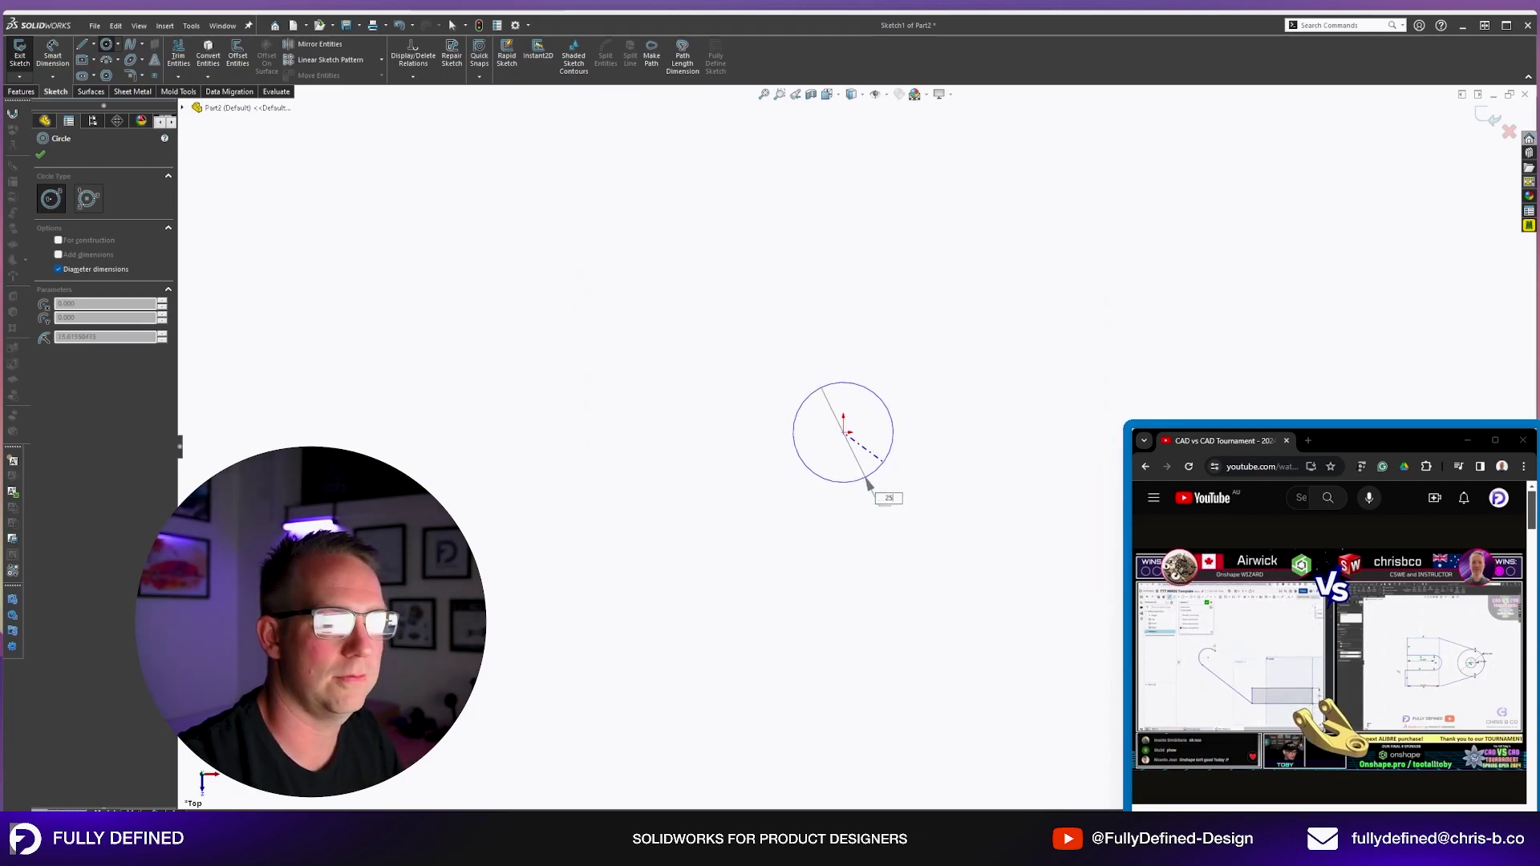
key(Return)
click(844, 433)
click(904, 353)
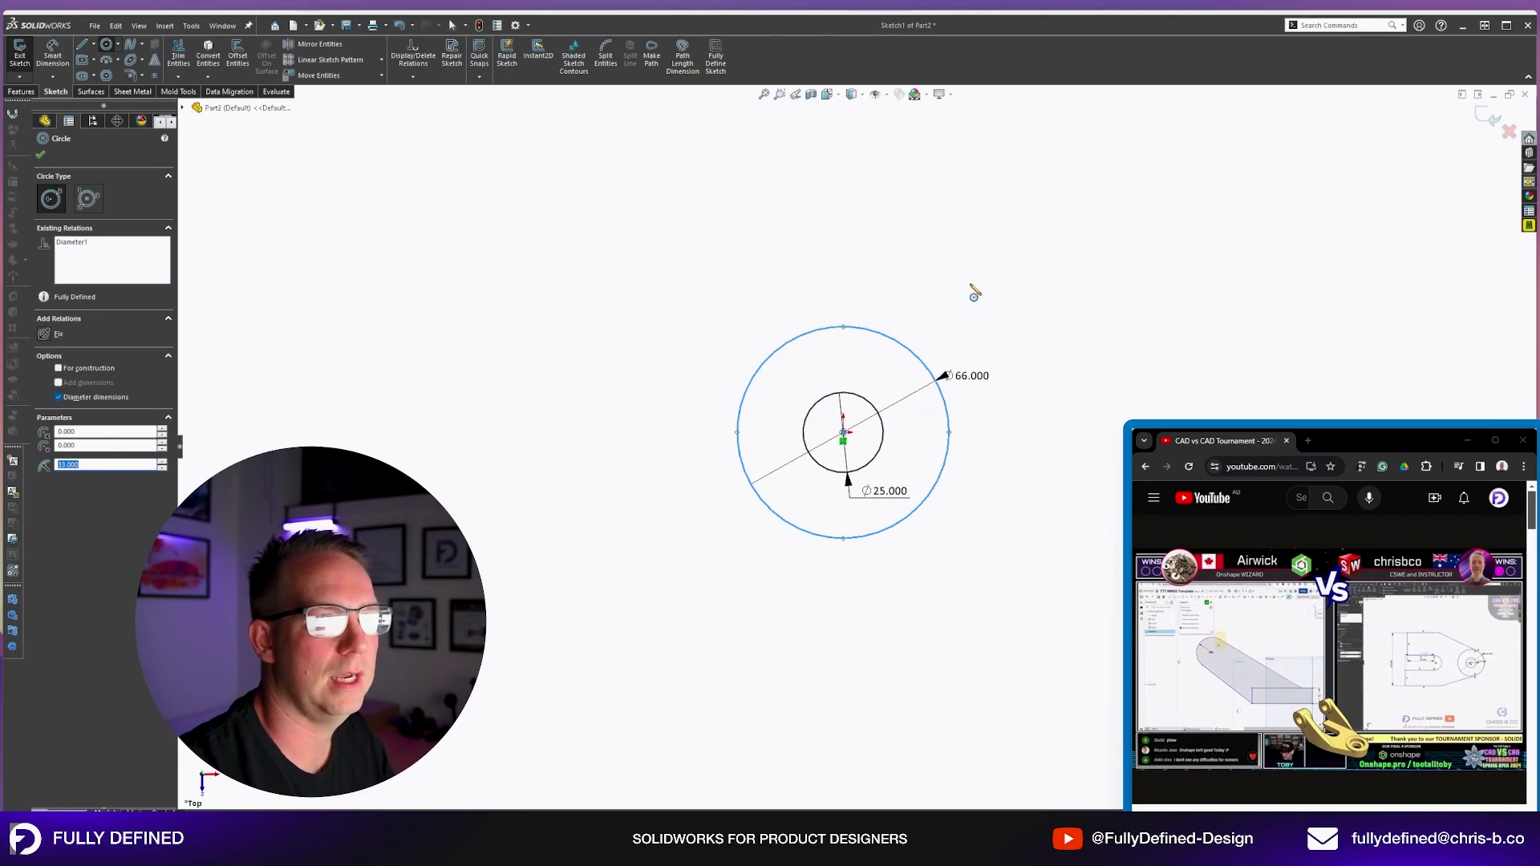
Sketch the rough forked plate outline with straight lines, a slot-end arc and sloping edges running to the 66 mm circle.
key(l)
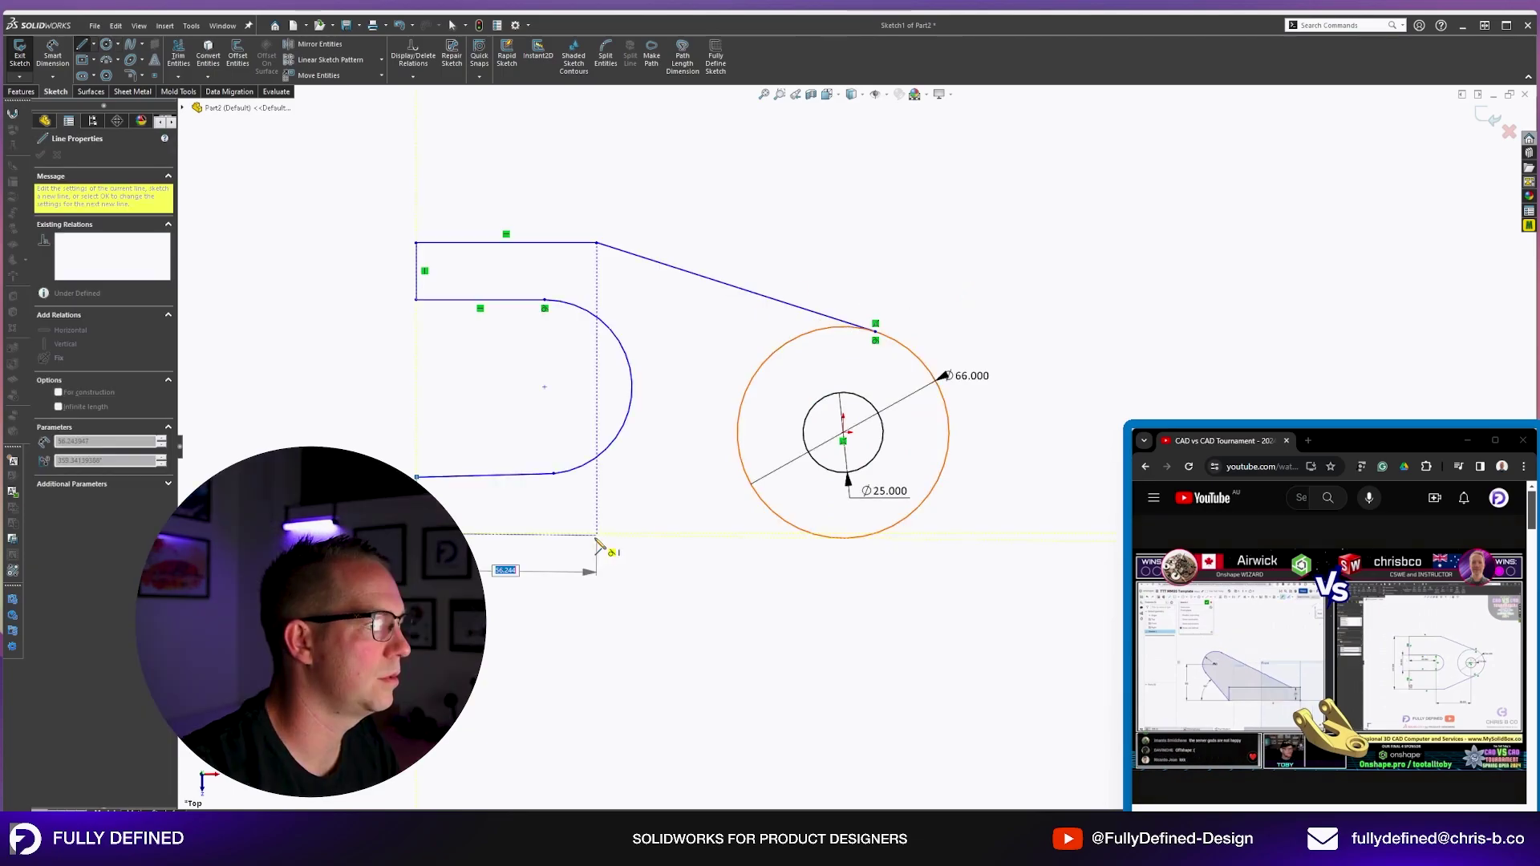
double_click(894, 526)
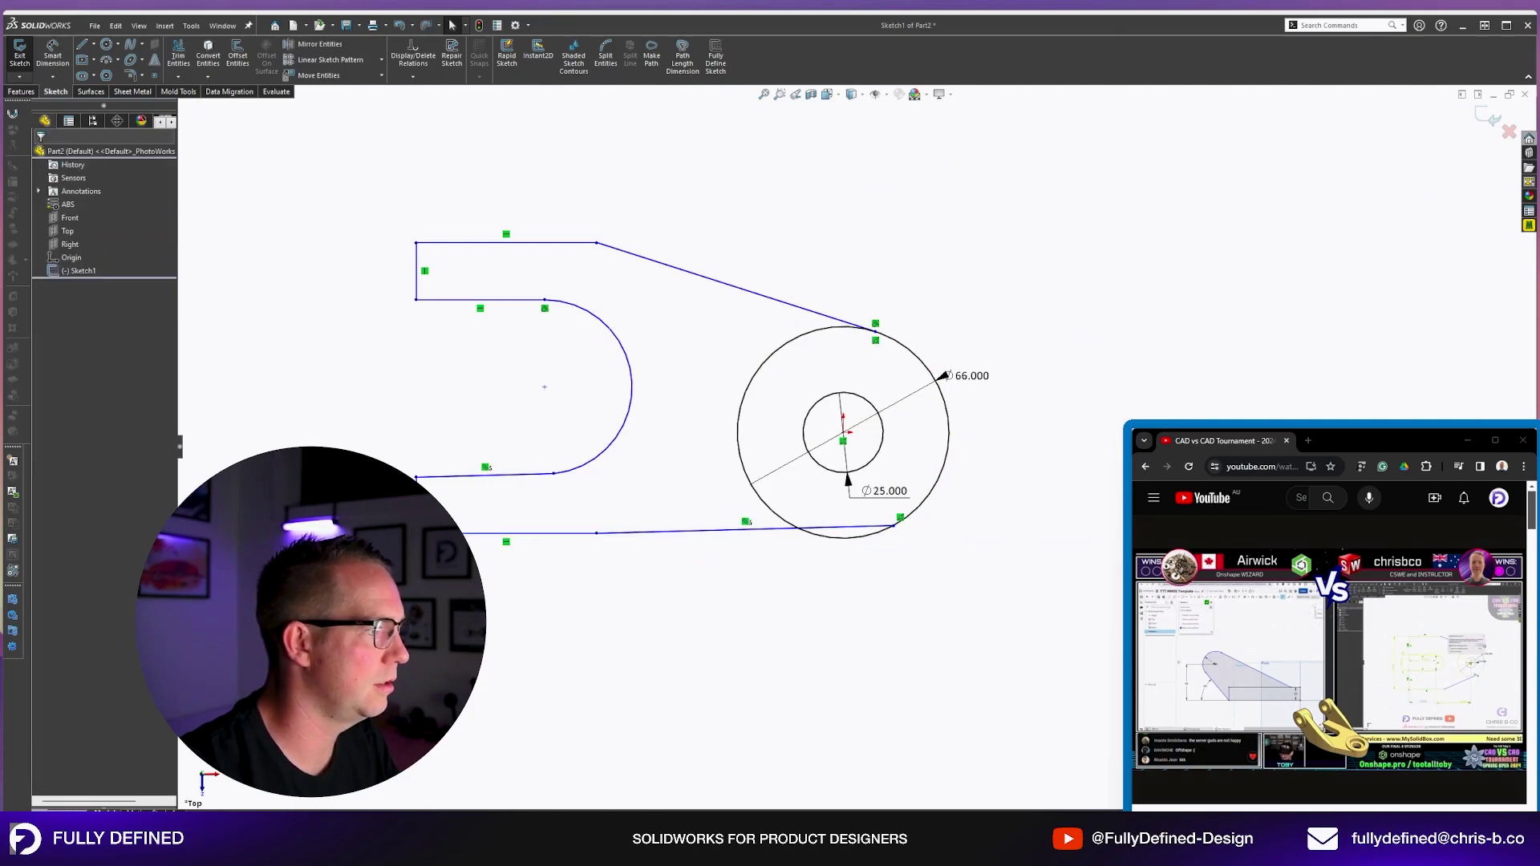
click(481, 534)
key(Delete)
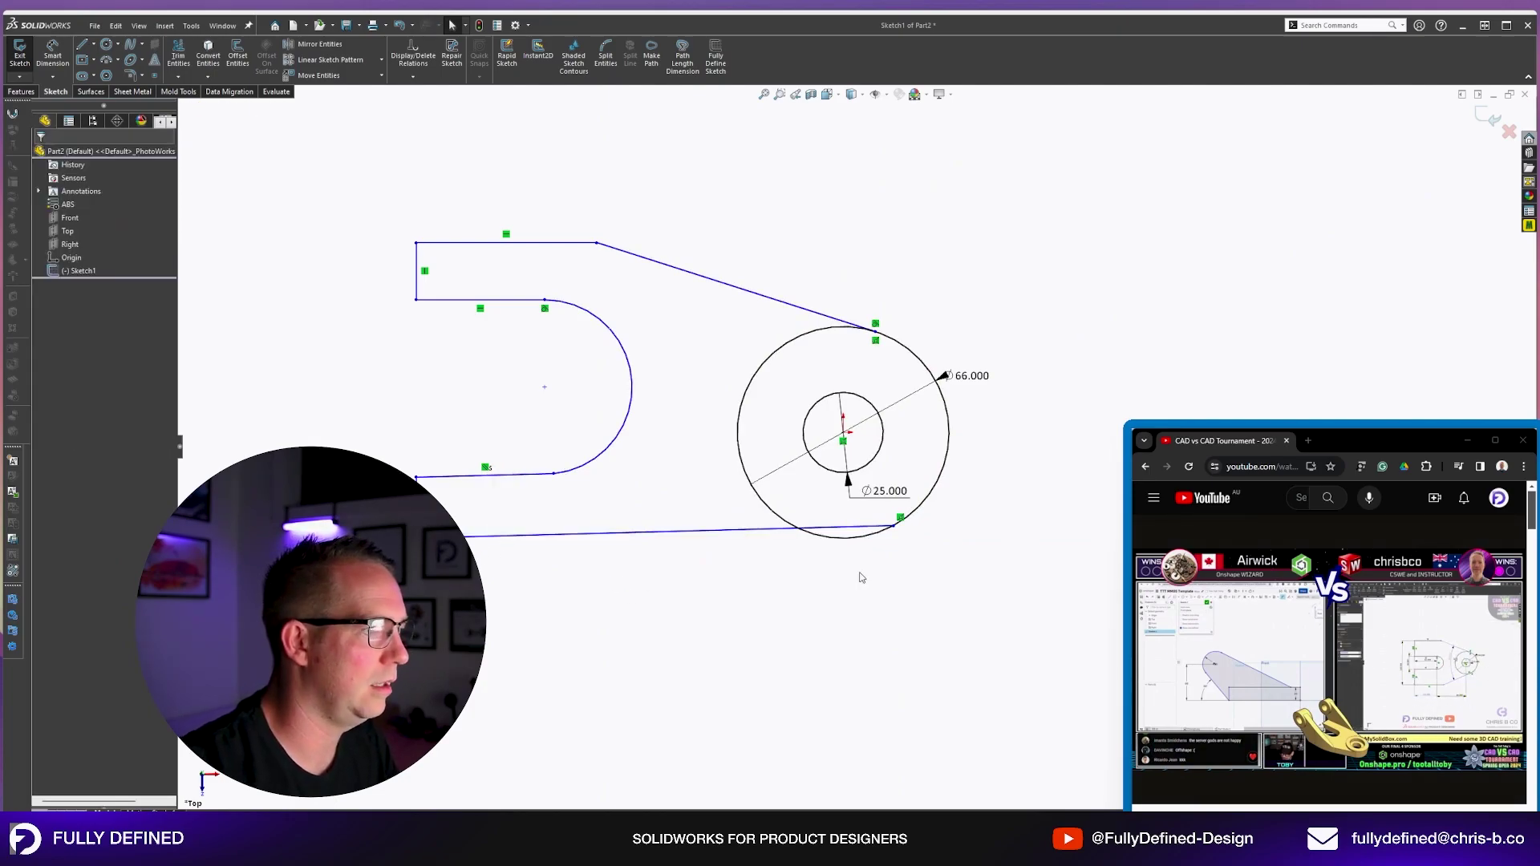
Make the lower sloping edge of the outline tangent to the 66 mm circle.
drag(859, 572, 828, 525)
click(67, 350)
scroll(736, 482, up, 2)
click(66, 350)
click(612, 416)
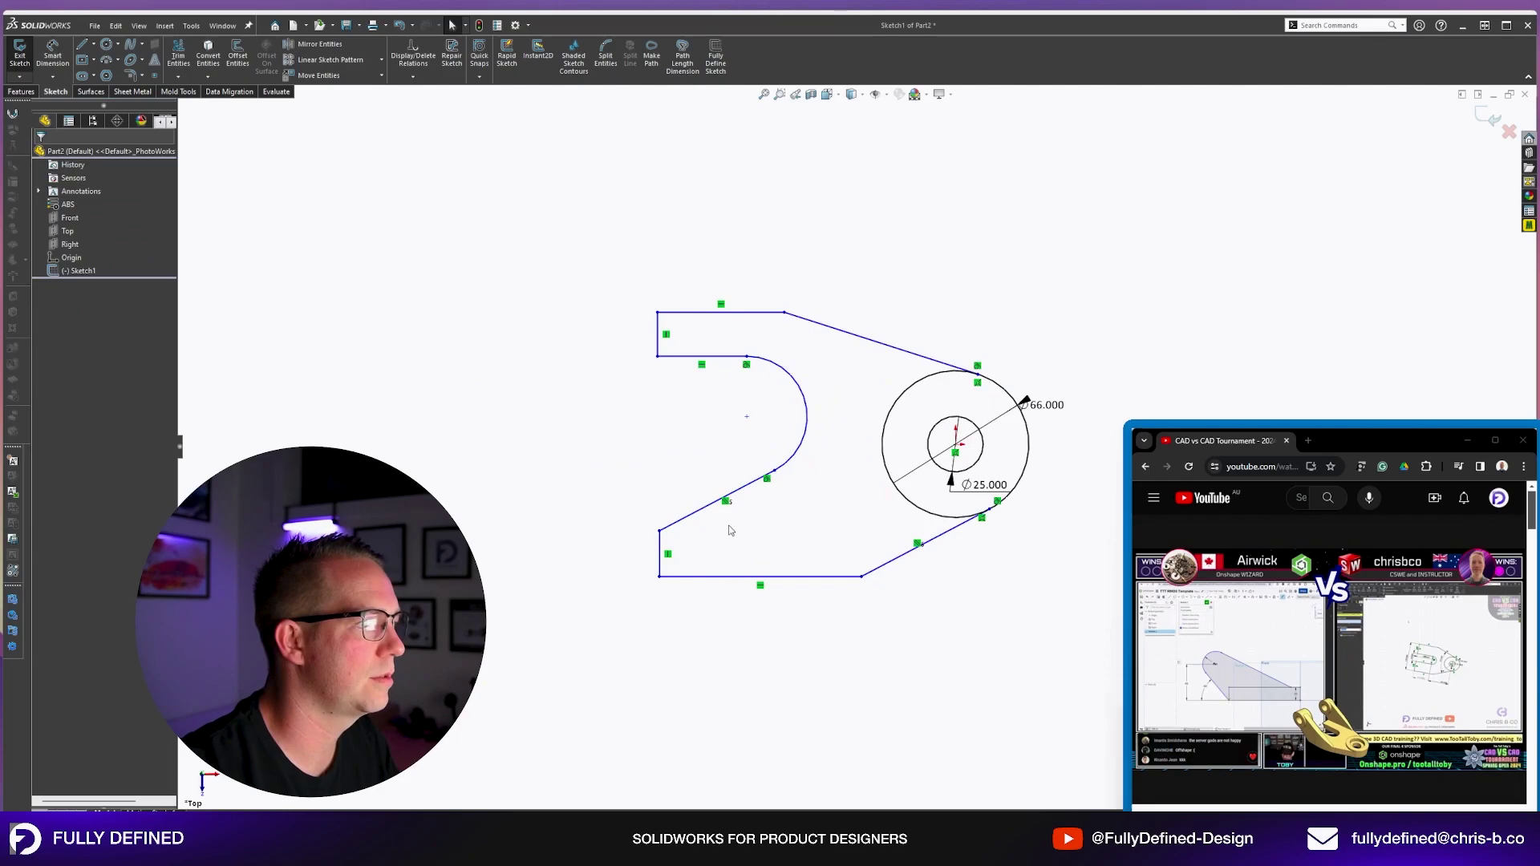
Make the lower slot edge horizontal and align the slot arc's centre horizontally with the origin.
click(714, 505)
click(67, 282)
click(747, 416)
ctrl+click(956, 444)
click(67, 350)
Pull the lower sloping edge downward and delete its parallel relation to the lower slot edge.
drag(833, 518, 864, 569)
click(901, 511)
key(Delete)
Make the two vertical end edges of the fork collinear and equal in length.
scroll(695, 507, down, 1)
click(651, 330)
ctrl+click(600, 530)
click(72, 378)
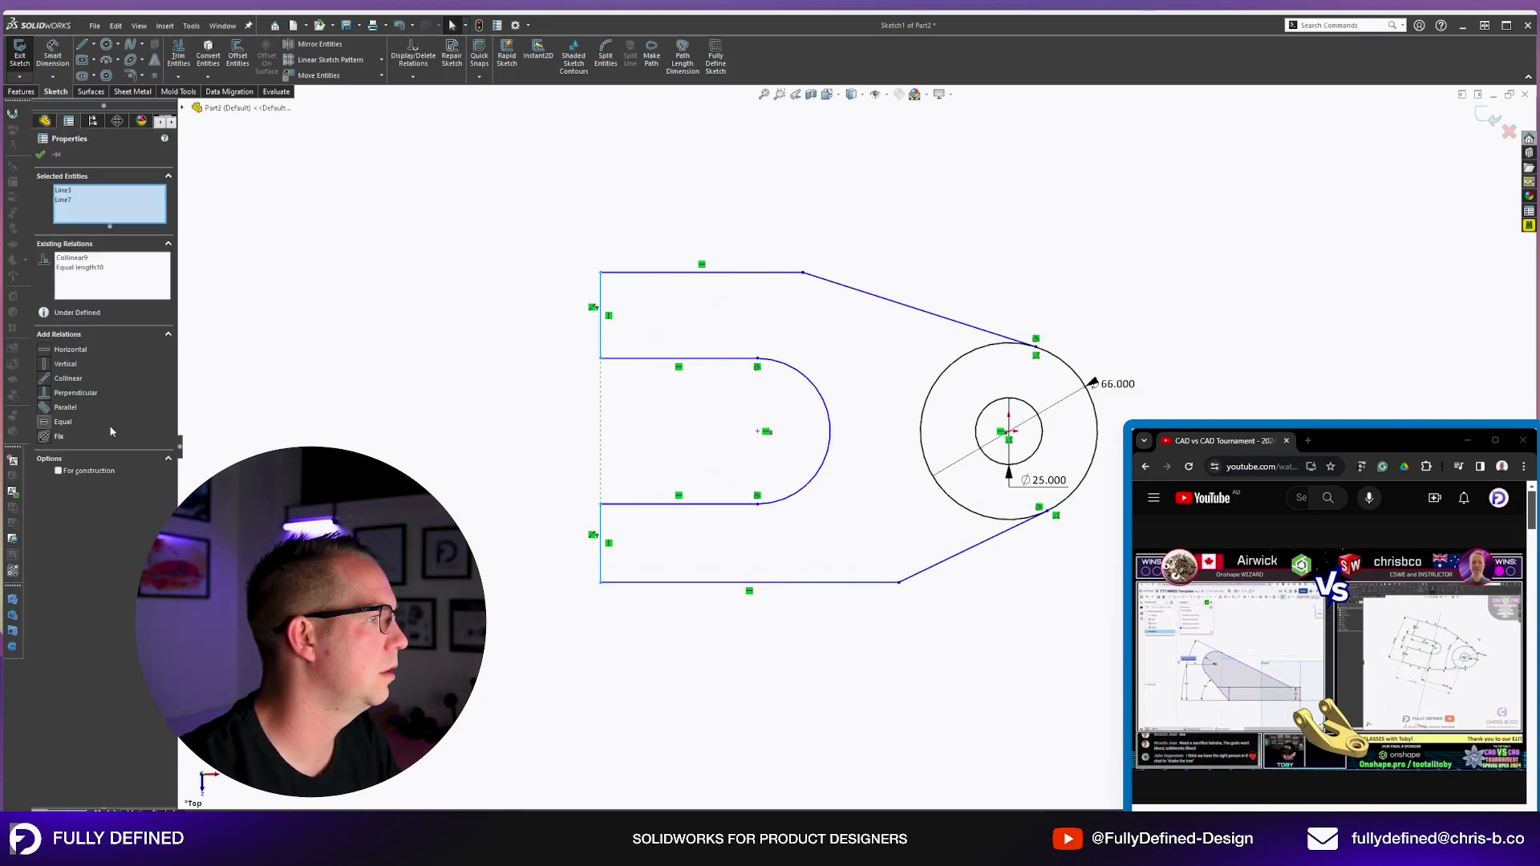
click(81, 424)
click(856, 487)
Dimension the slot-end arc with a radius of 19 mm.
right_drag(861, 512, 824, 305)
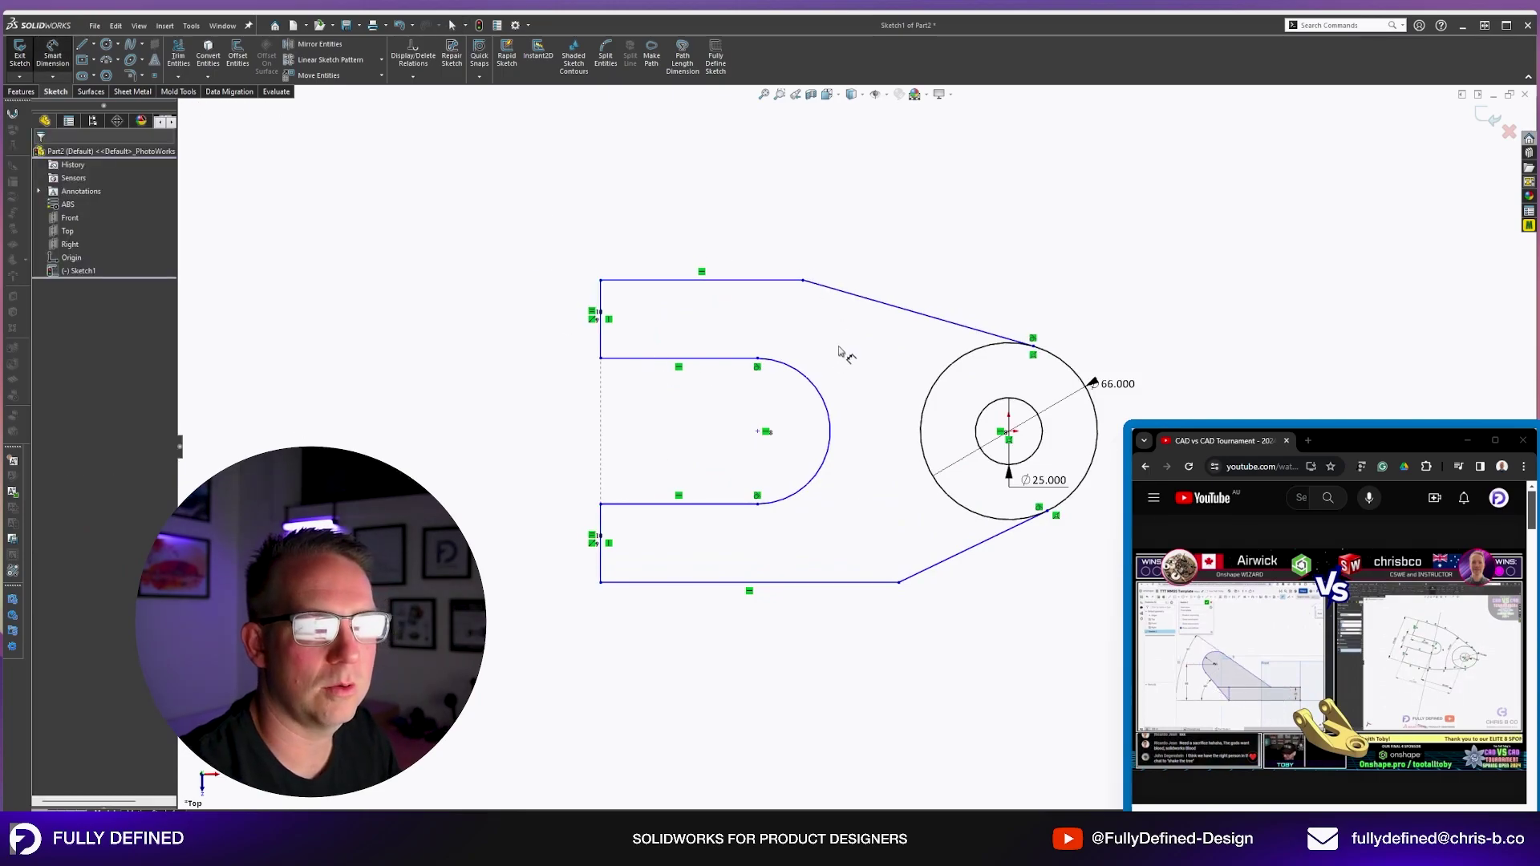
click(823, 471)
click(839, 507)
text(19)
key(Return)
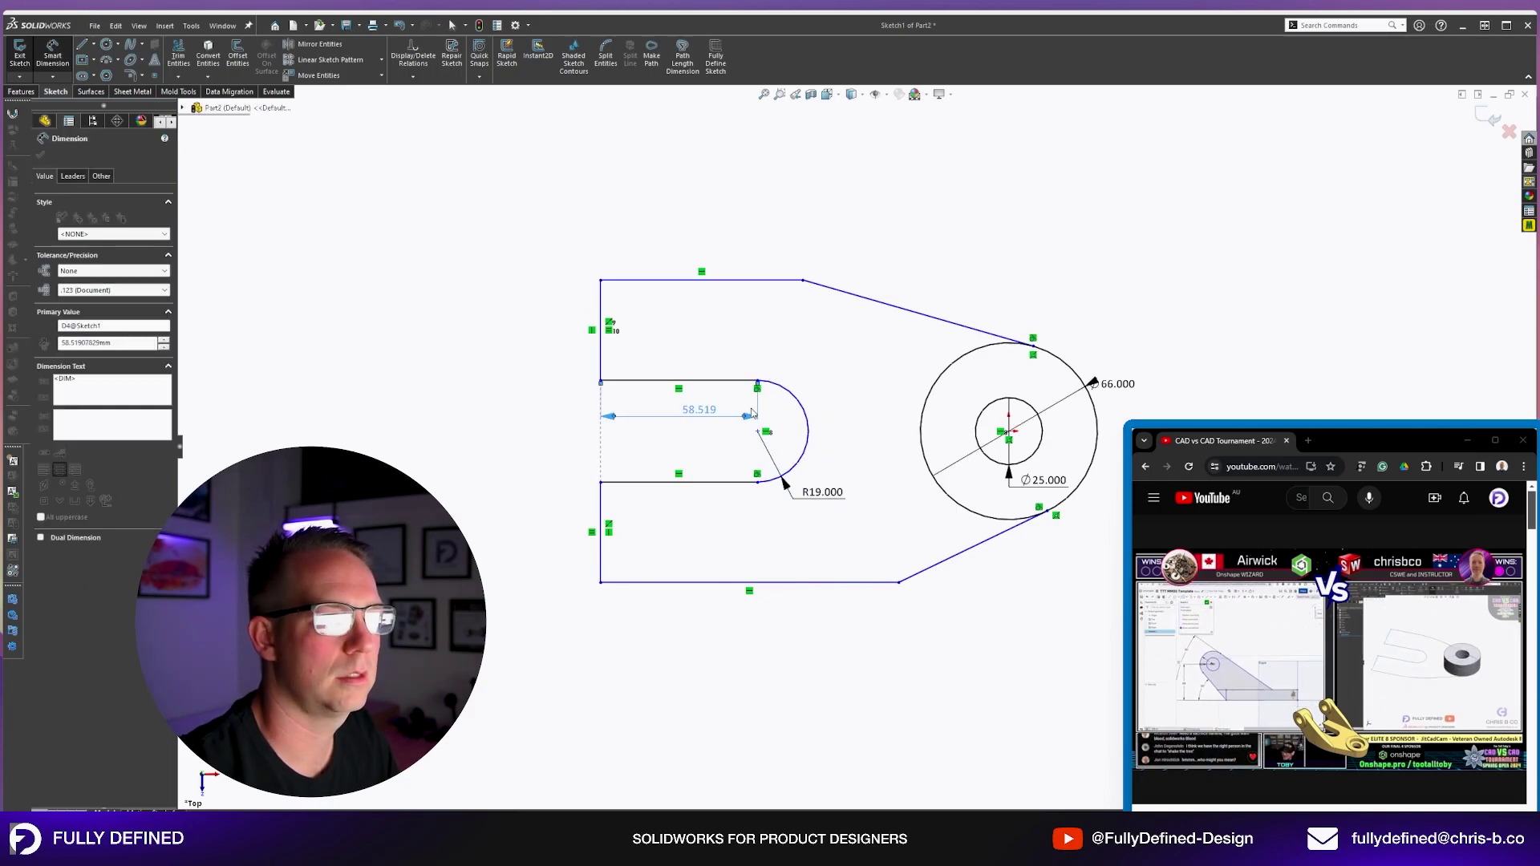
Dimension the slot's straight length as 66 mm, the angle between the sloping edges as 45° and the overall fork width as 130 mm.
key(Return)
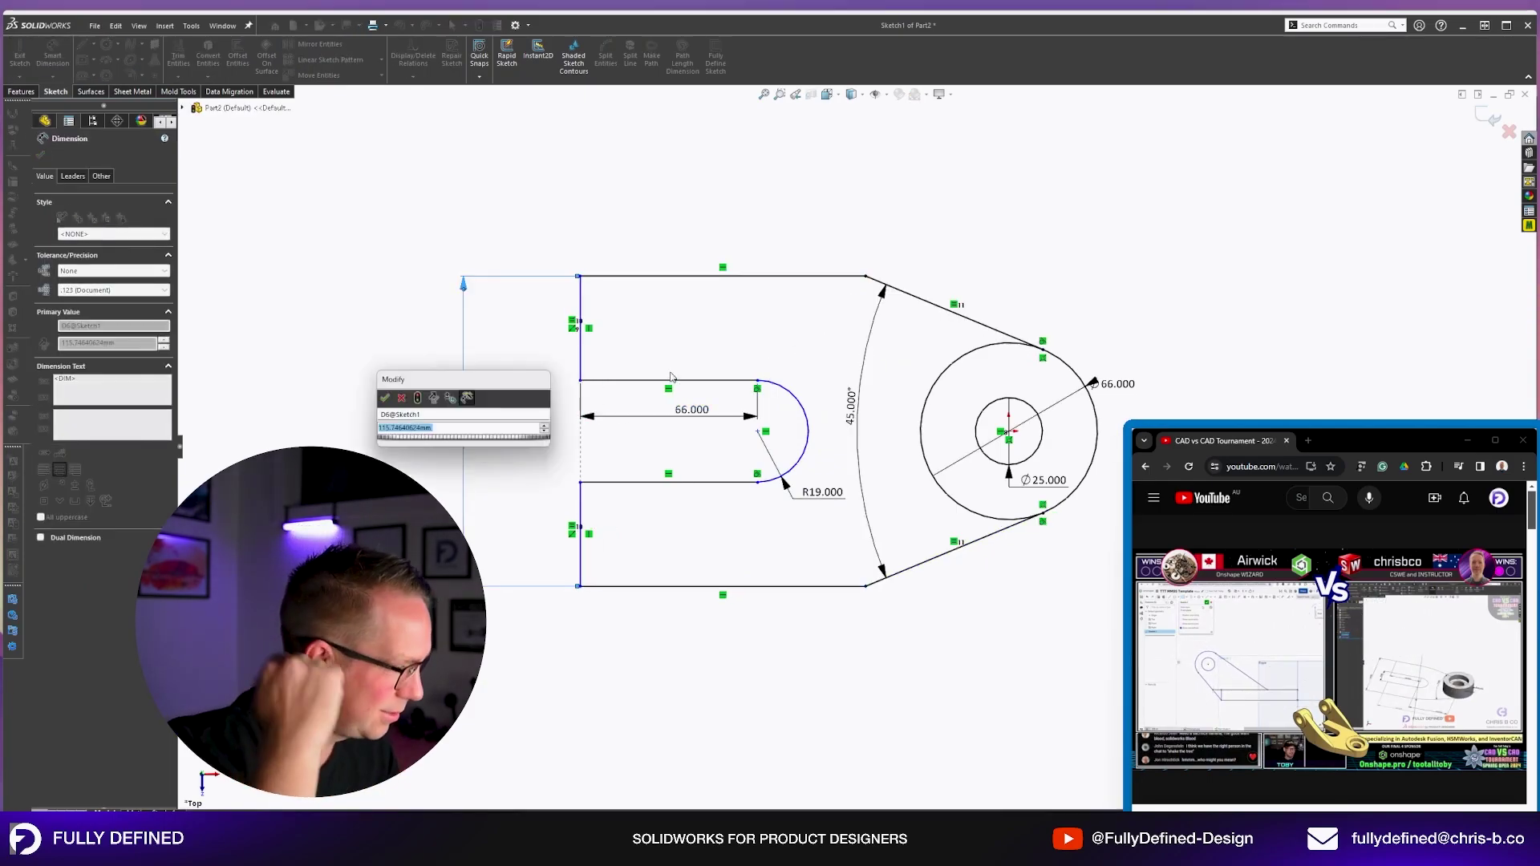
text(20)
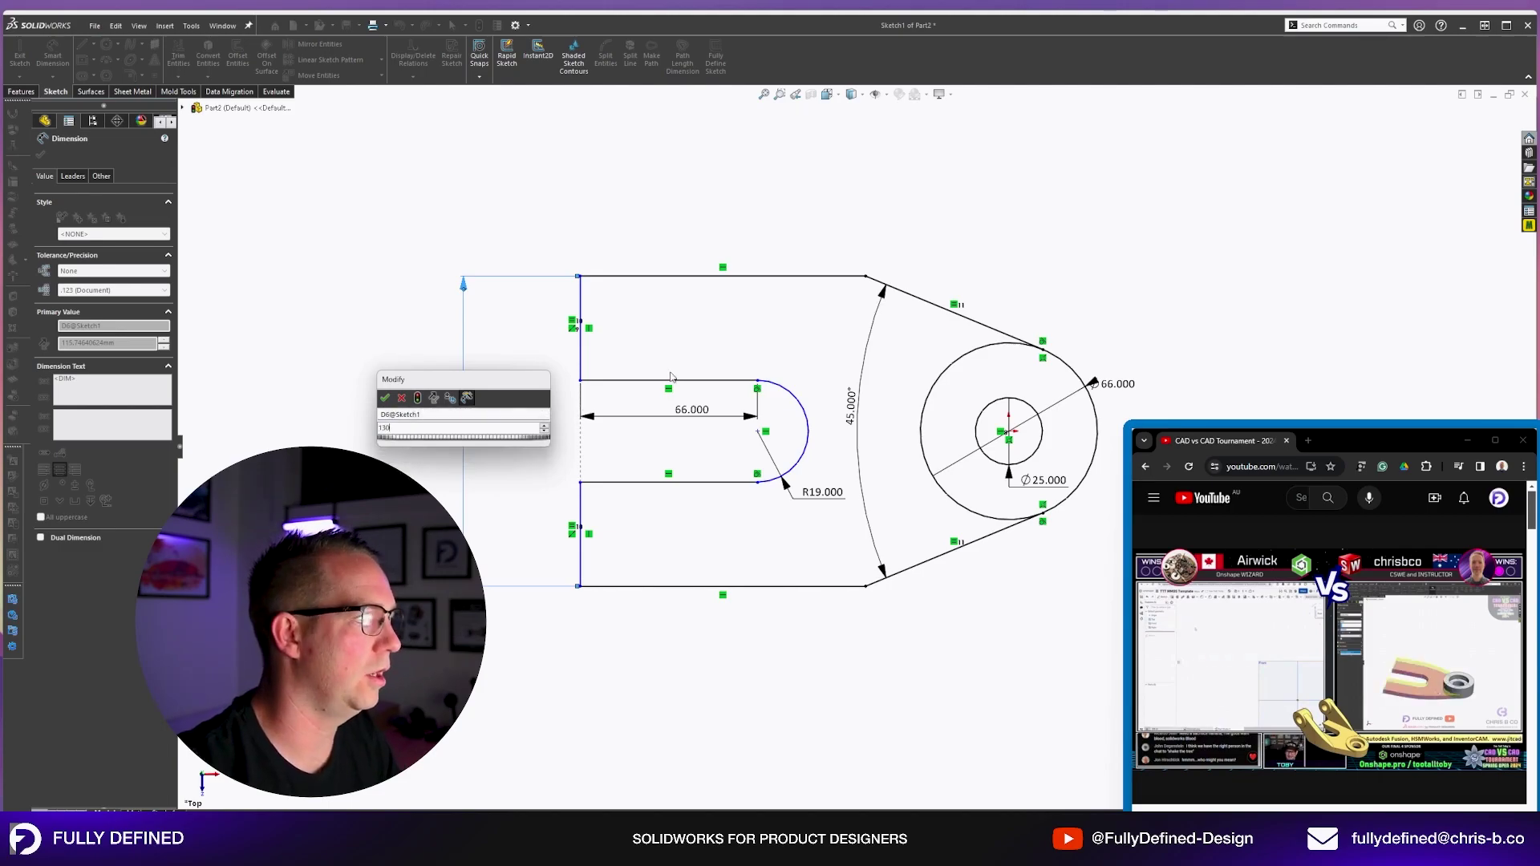
key(Escape)
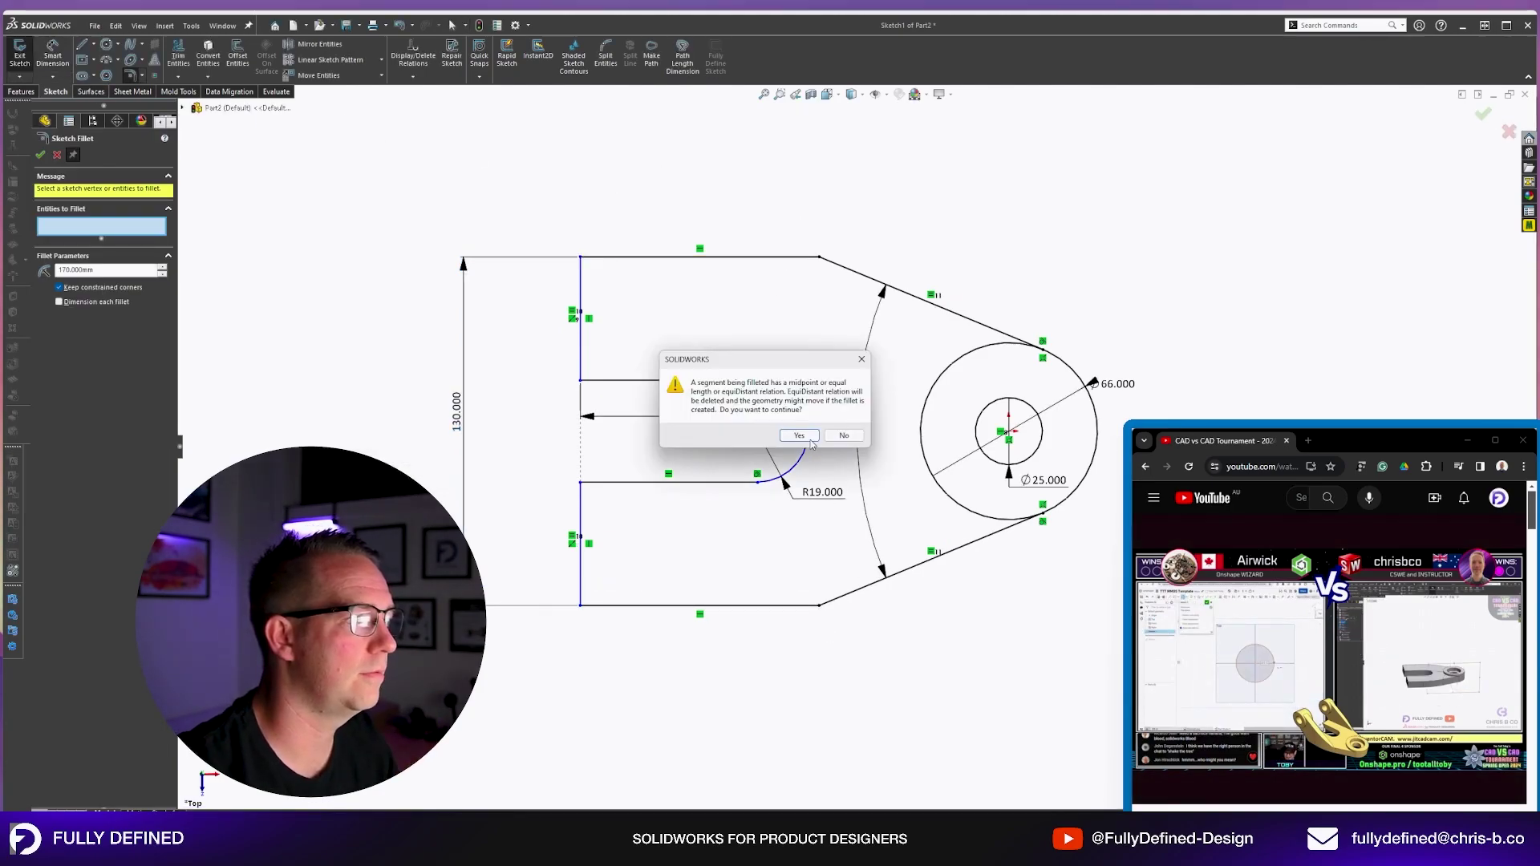
Round both outer corners between the straight and sloping edges with 170 mm sketch fillets, accepting the removal of conflicting relations.
click(811, 440)
click(819, 606)
click(808, 438)
right_click(808, 438)
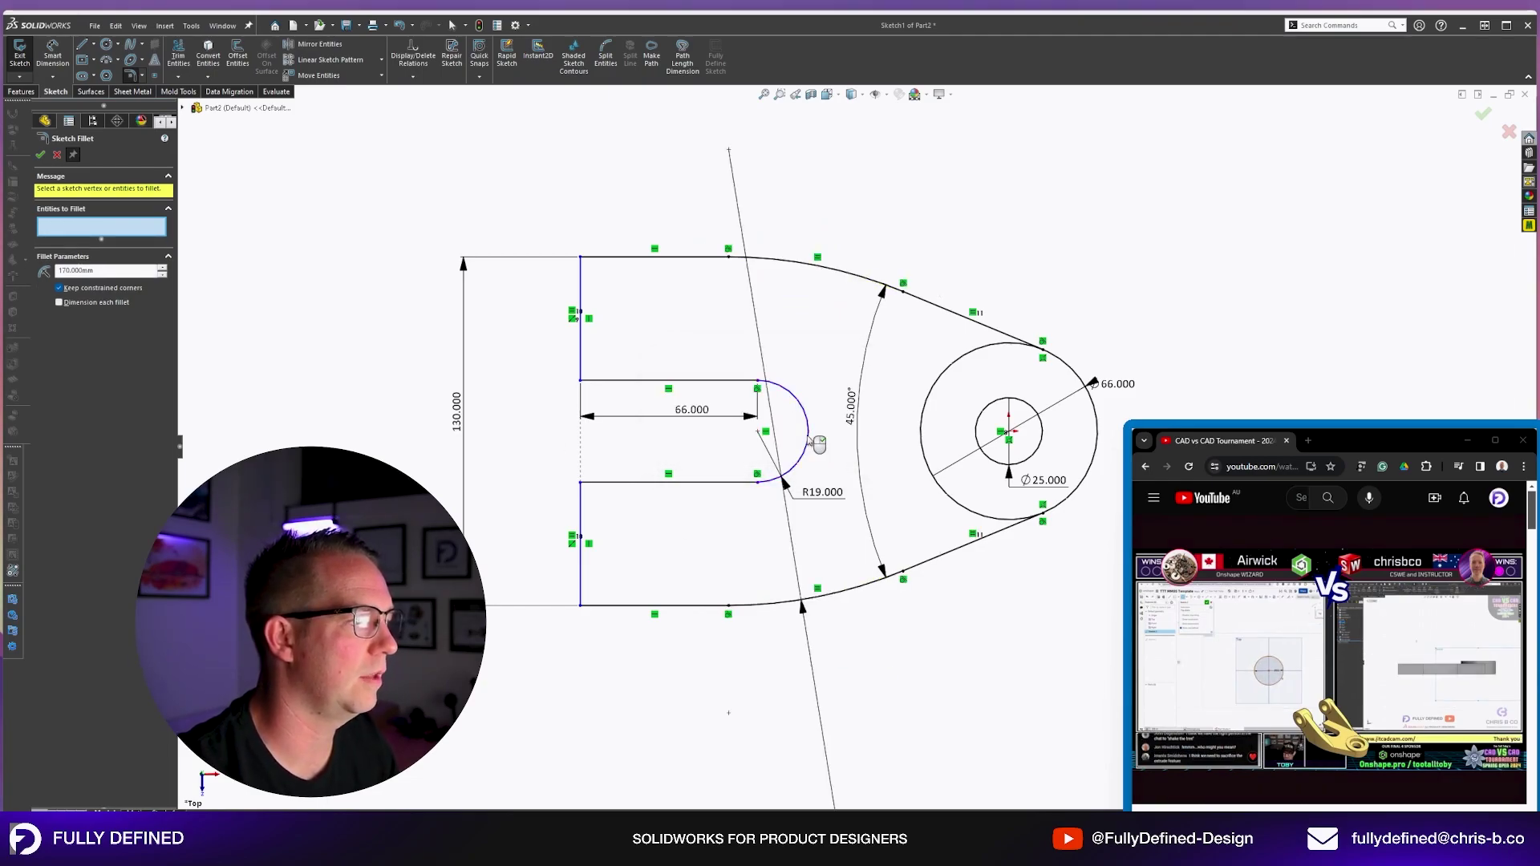
click(43, 156)
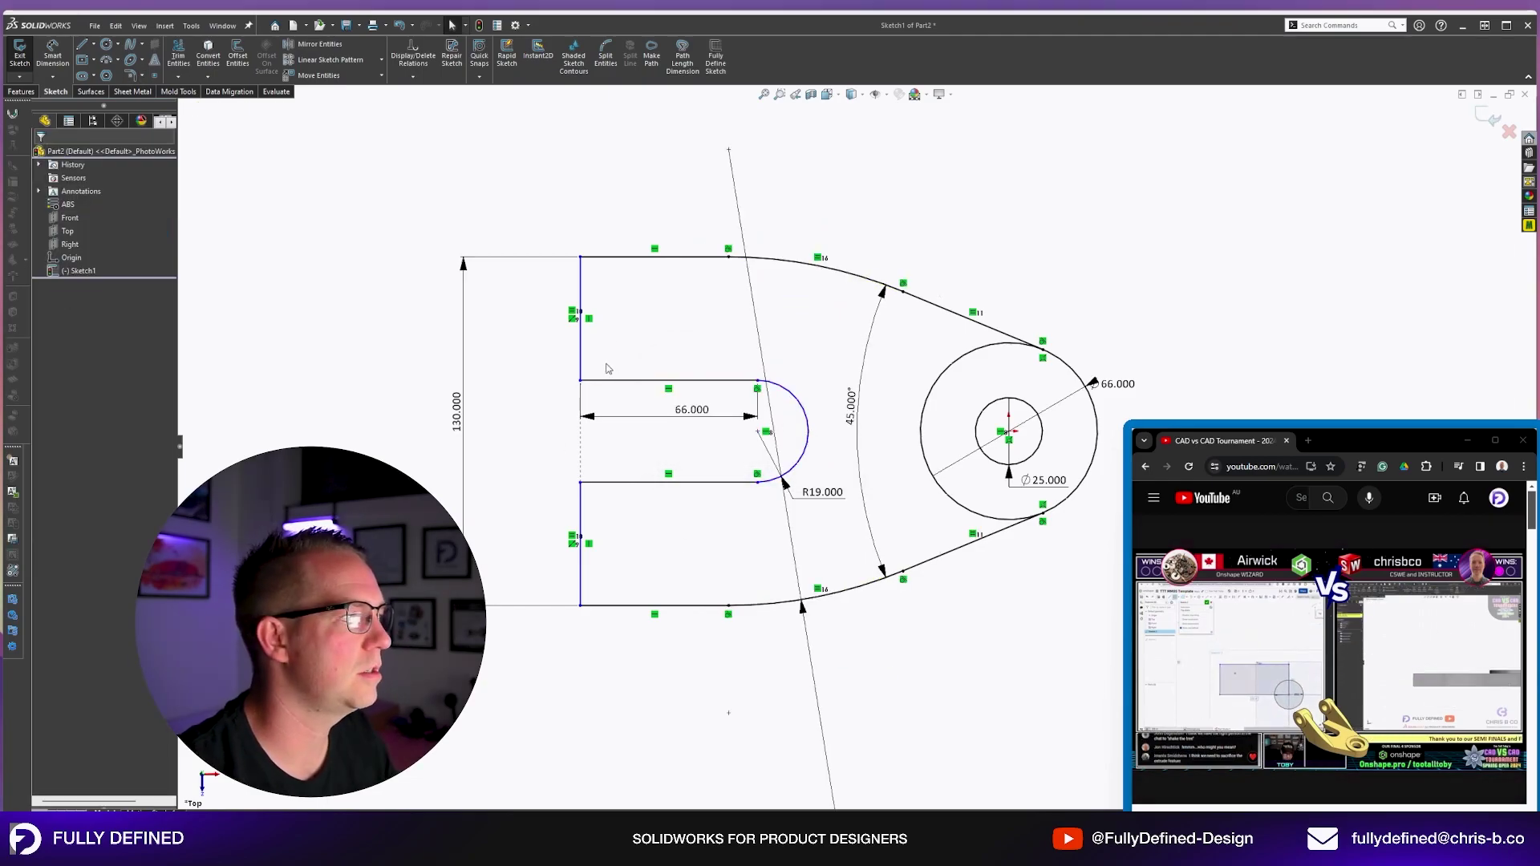
Test the fork end's remaining freedom and dimension the distance from the slot arc's centre to the circle centre as 86 mm.
mouse_move(582, 356)
mouse_down()
mouse_move(652, 345)
mouse_move(550, 357)
mouse_up()
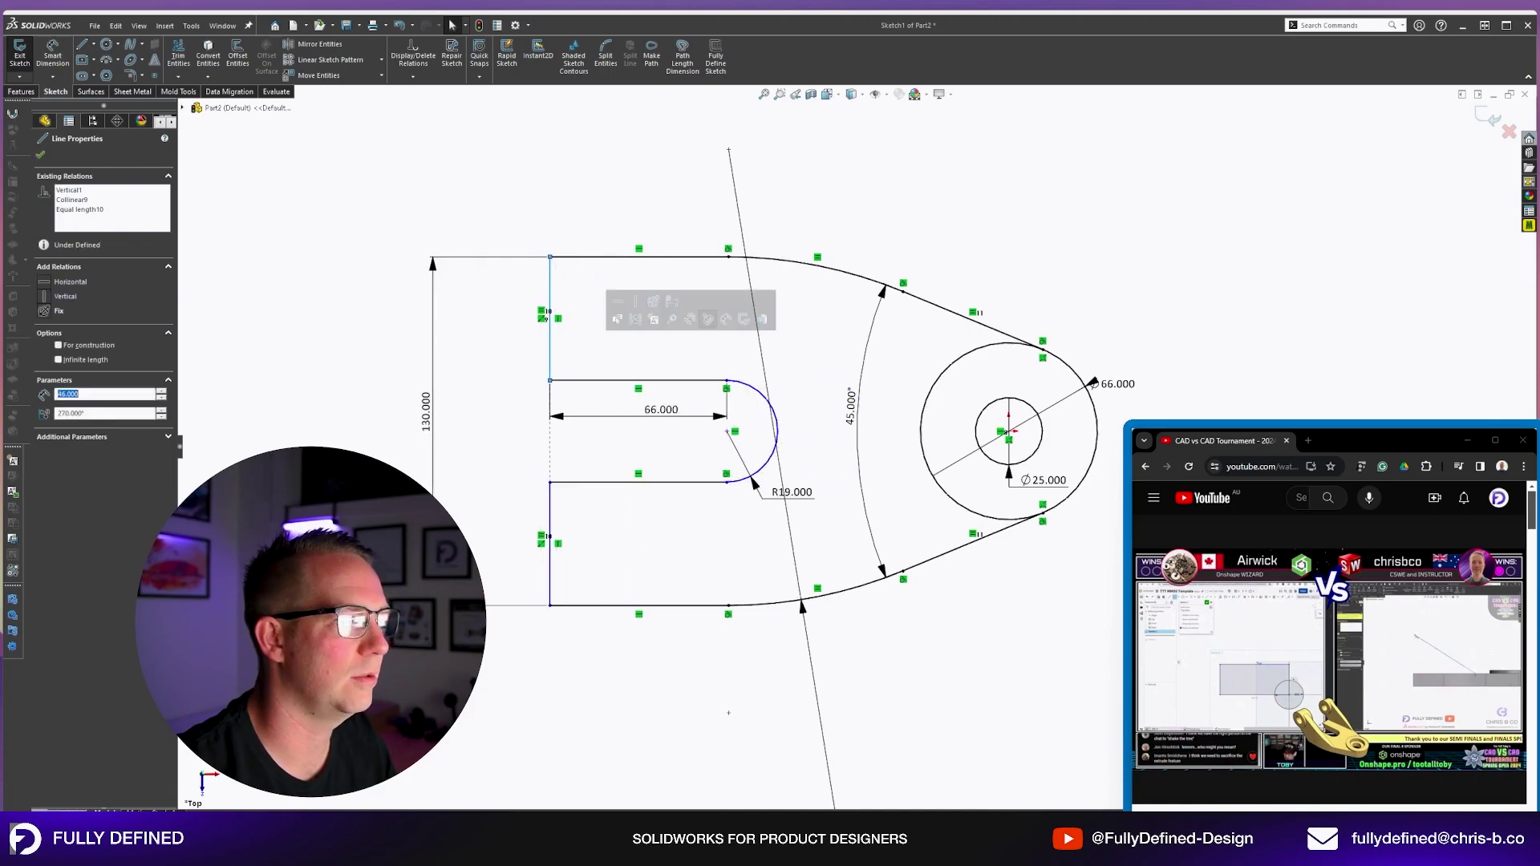
click(684, 683)
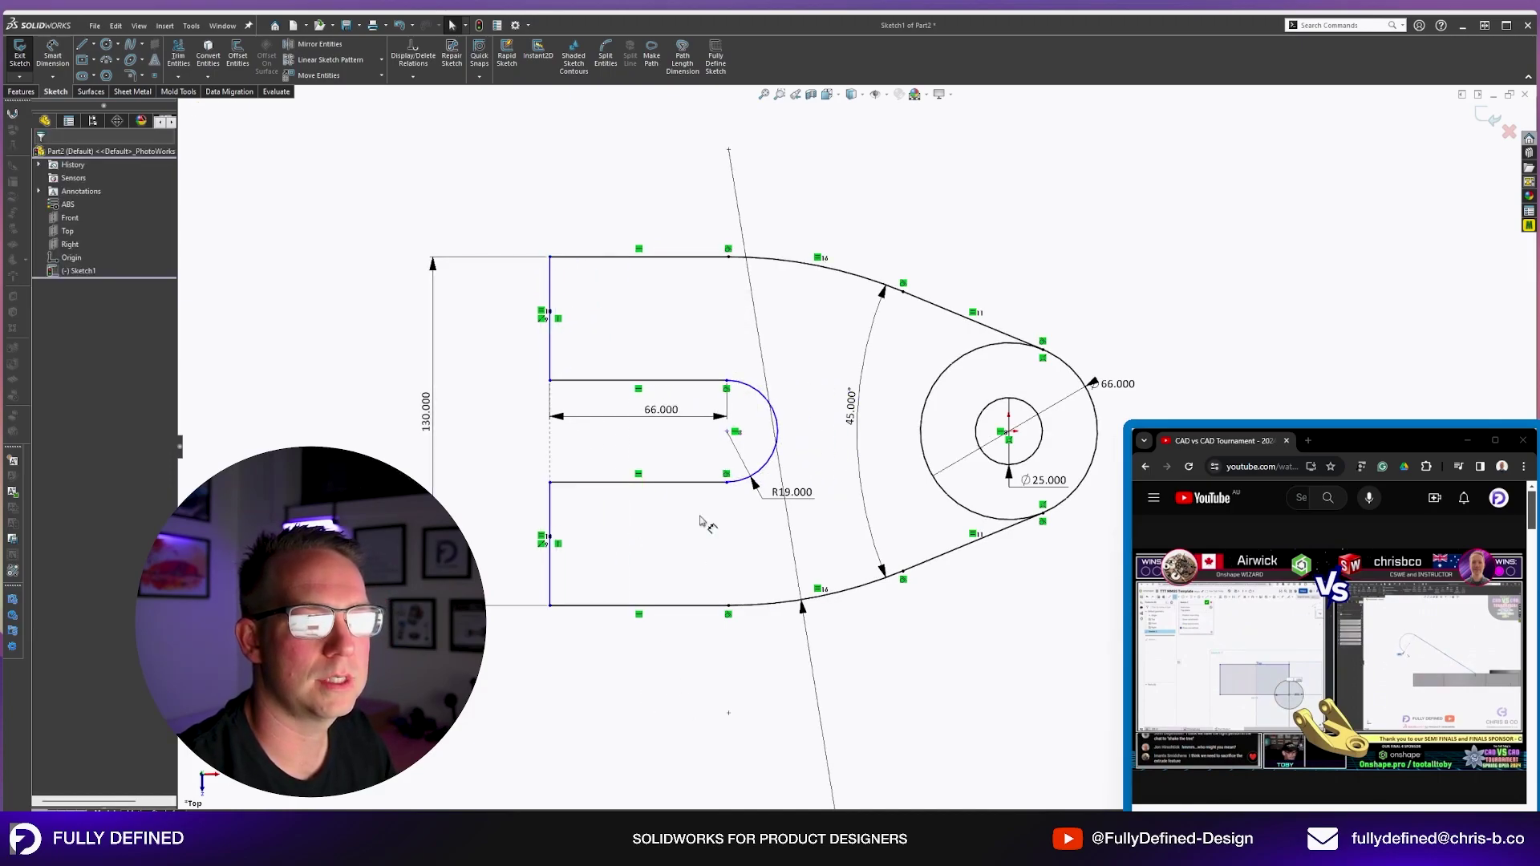
click(765, 472)
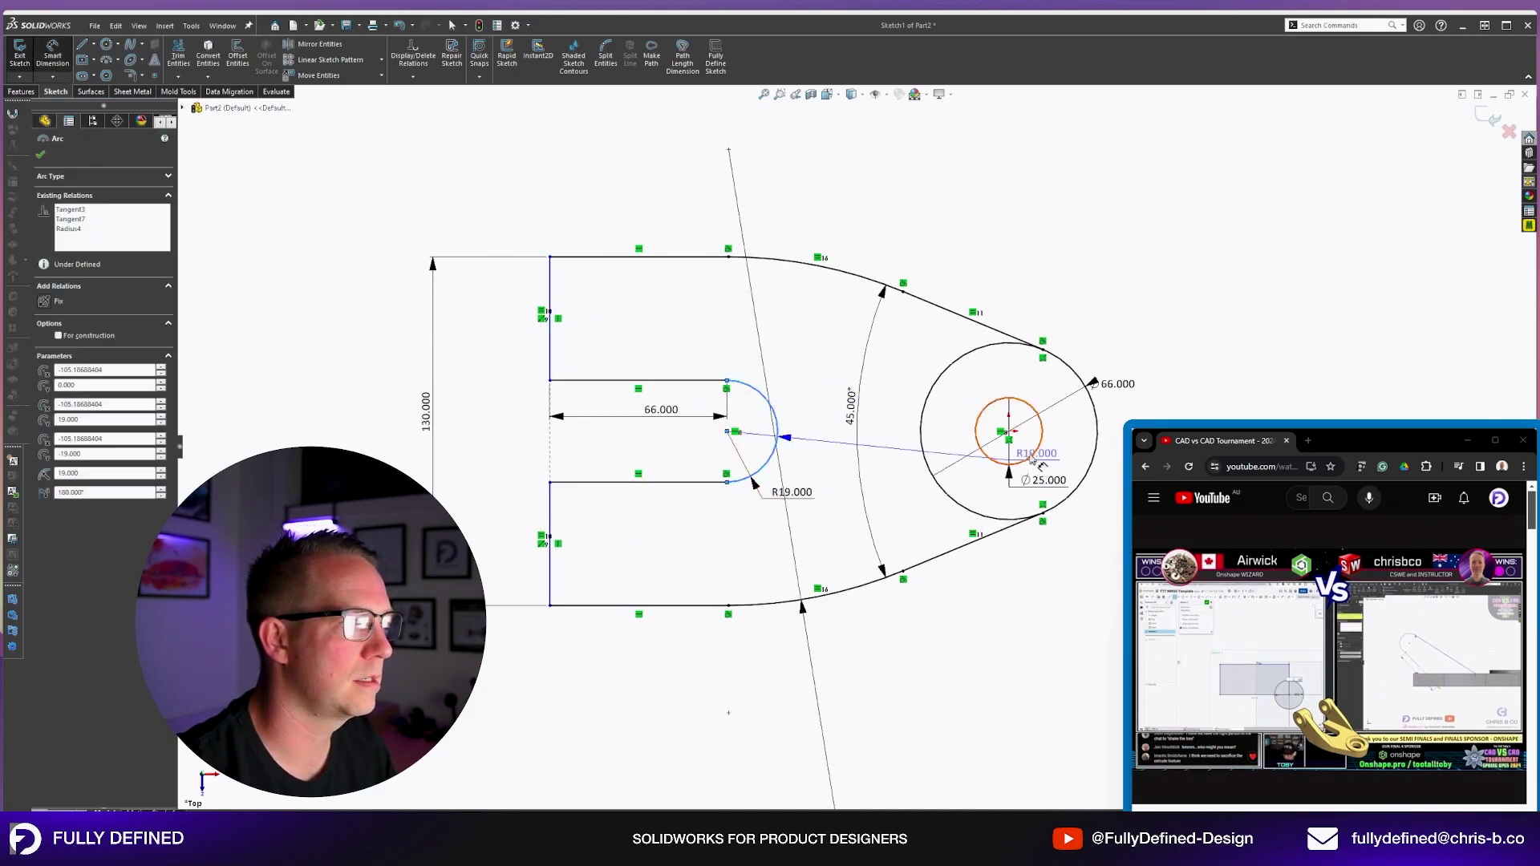
click(1009, 433)
click(923, 234)
text(86)
key(Return)
Extrude the fork region and the ring around the hole 20 mm, leaving the hole and slot open.
mouse_move(1047, 495)
middle_down()
mouse_move(987, 509)
mouse_move(1035, 345)
middle_up()
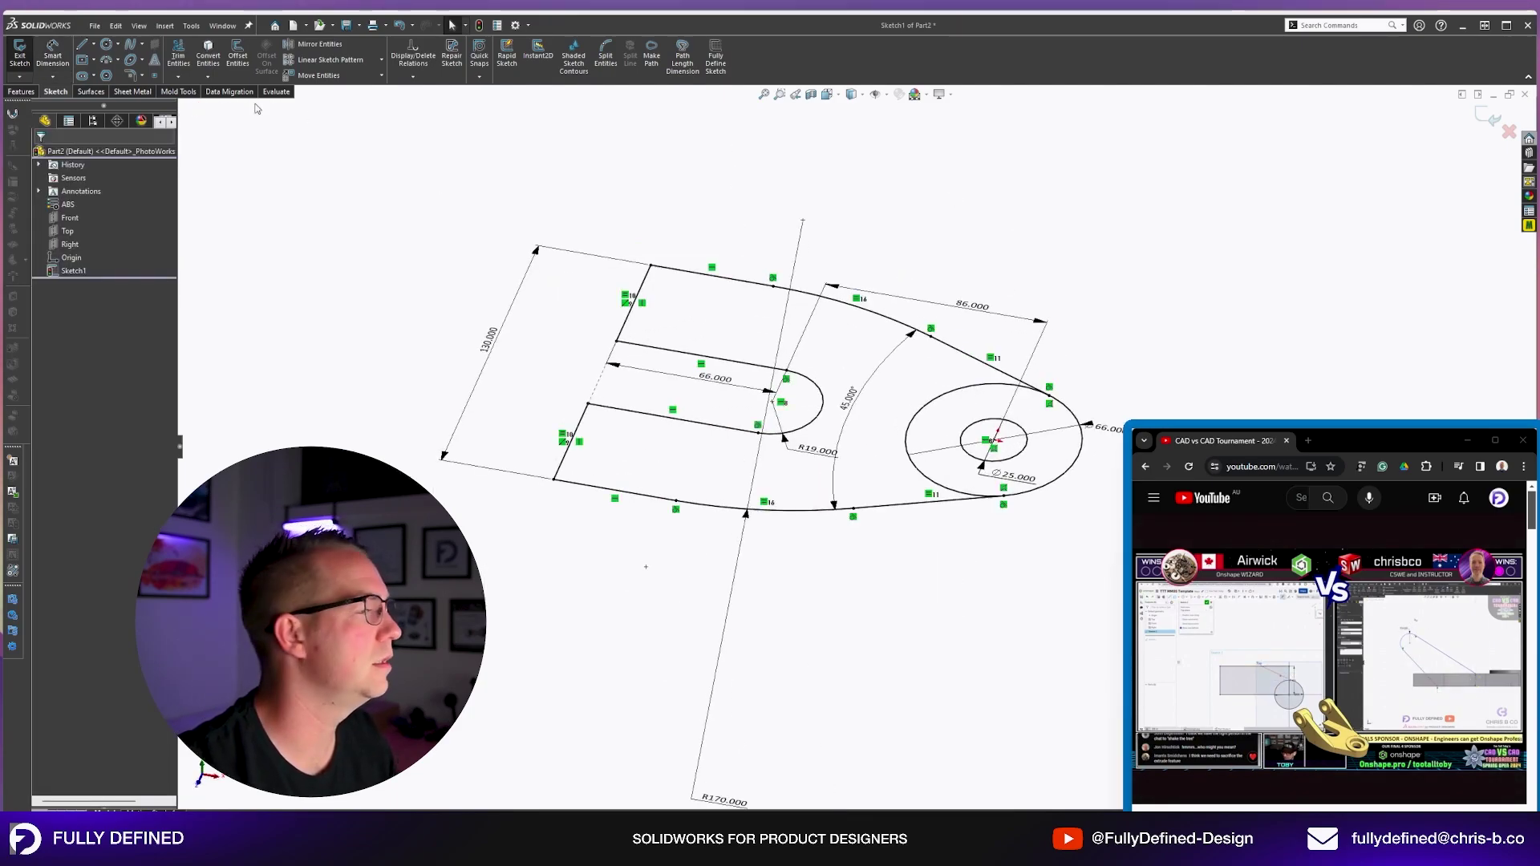
click(20, 93)
click(24, 55)
click(707, 456)
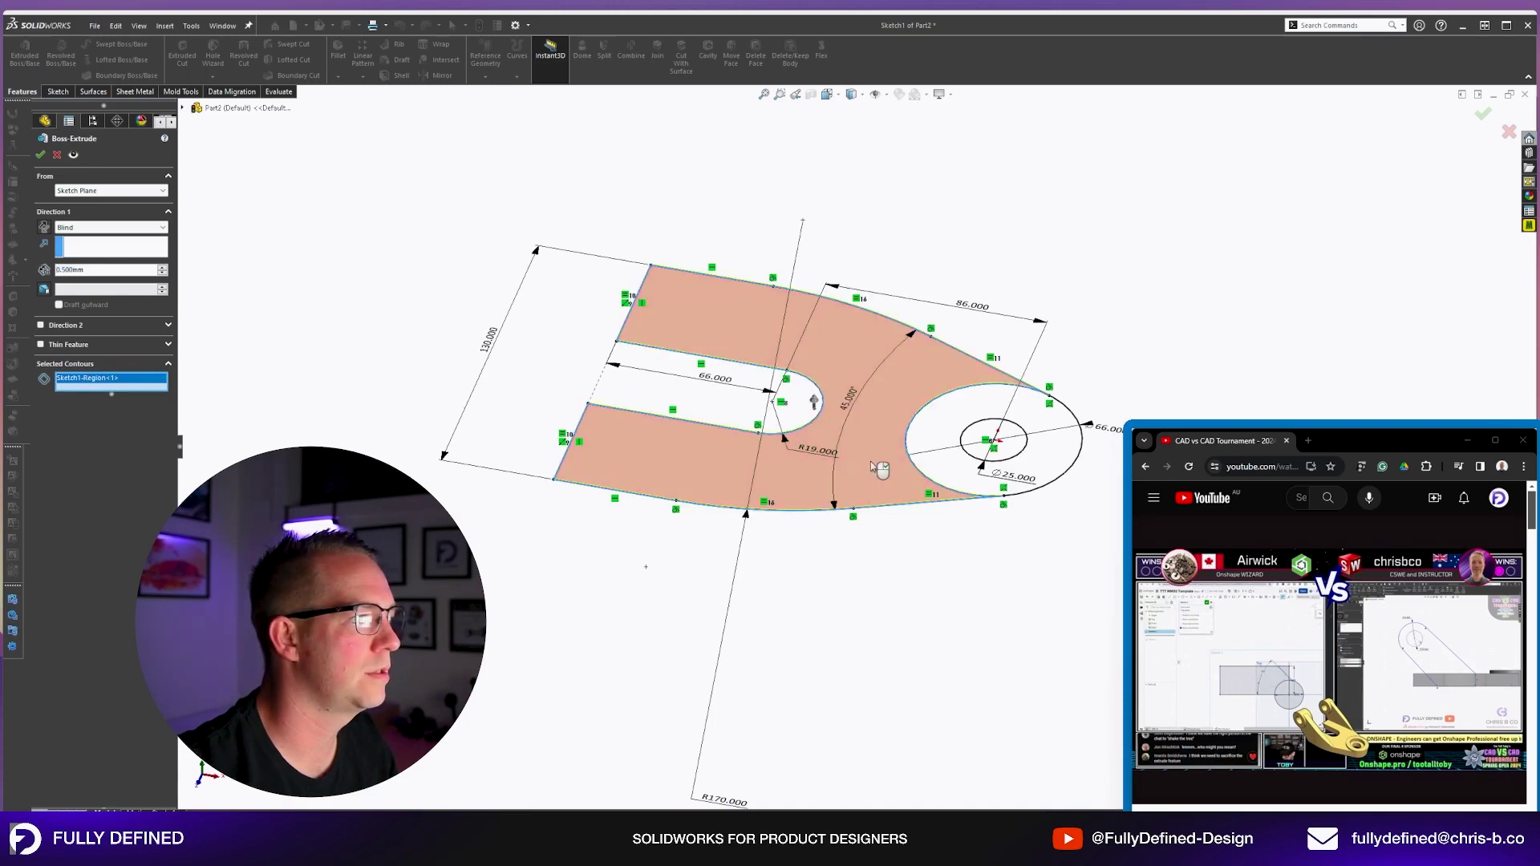
click(933, 467)
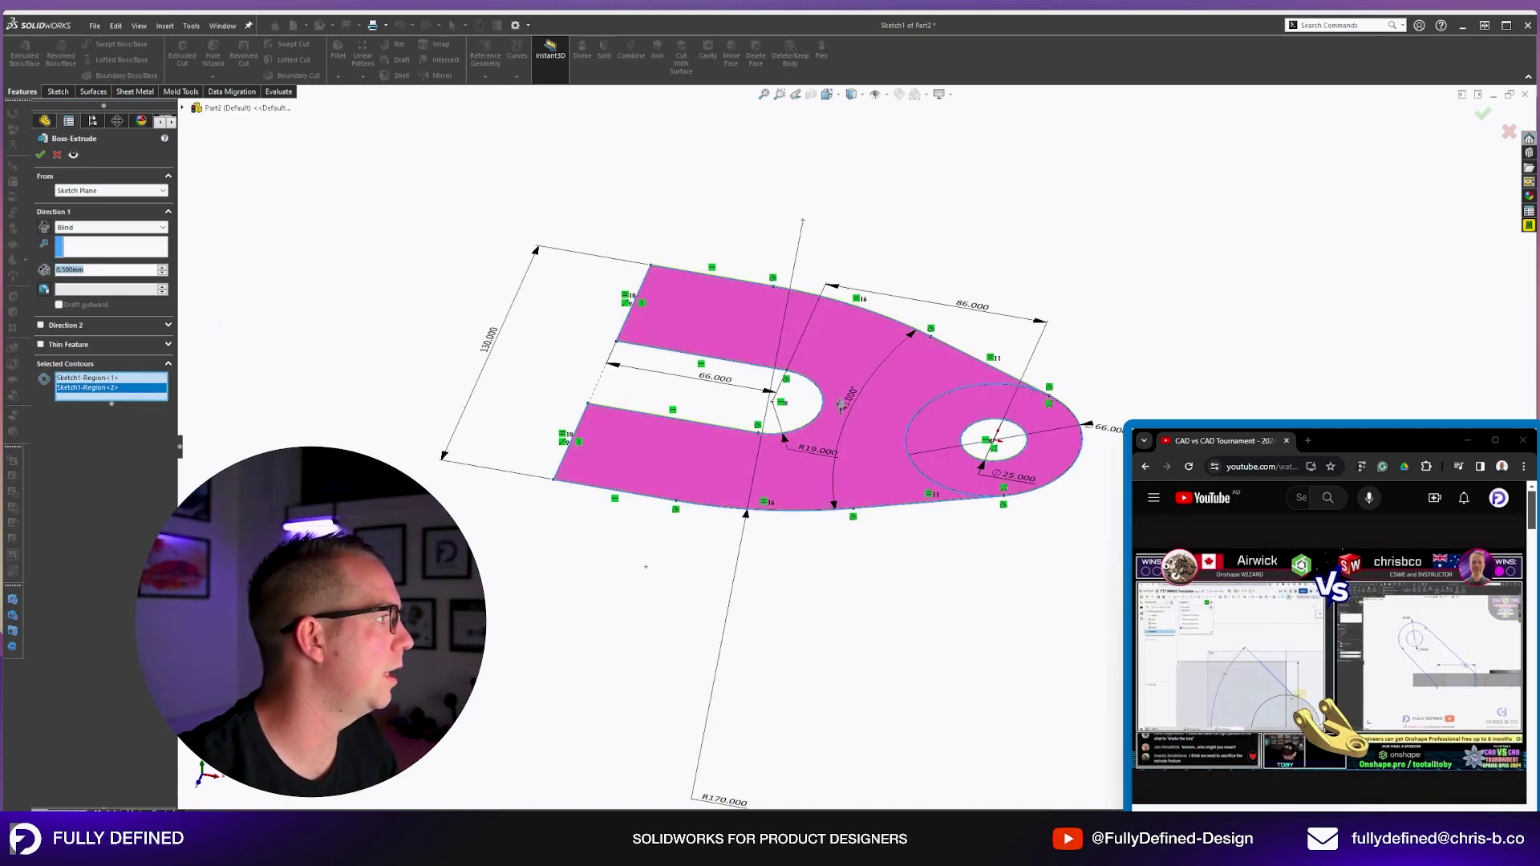
text(20)
key(Return)
key(Return)
Reuse the base sketch to extrude only the ring around the hole 25 mm.
click(39, 285)
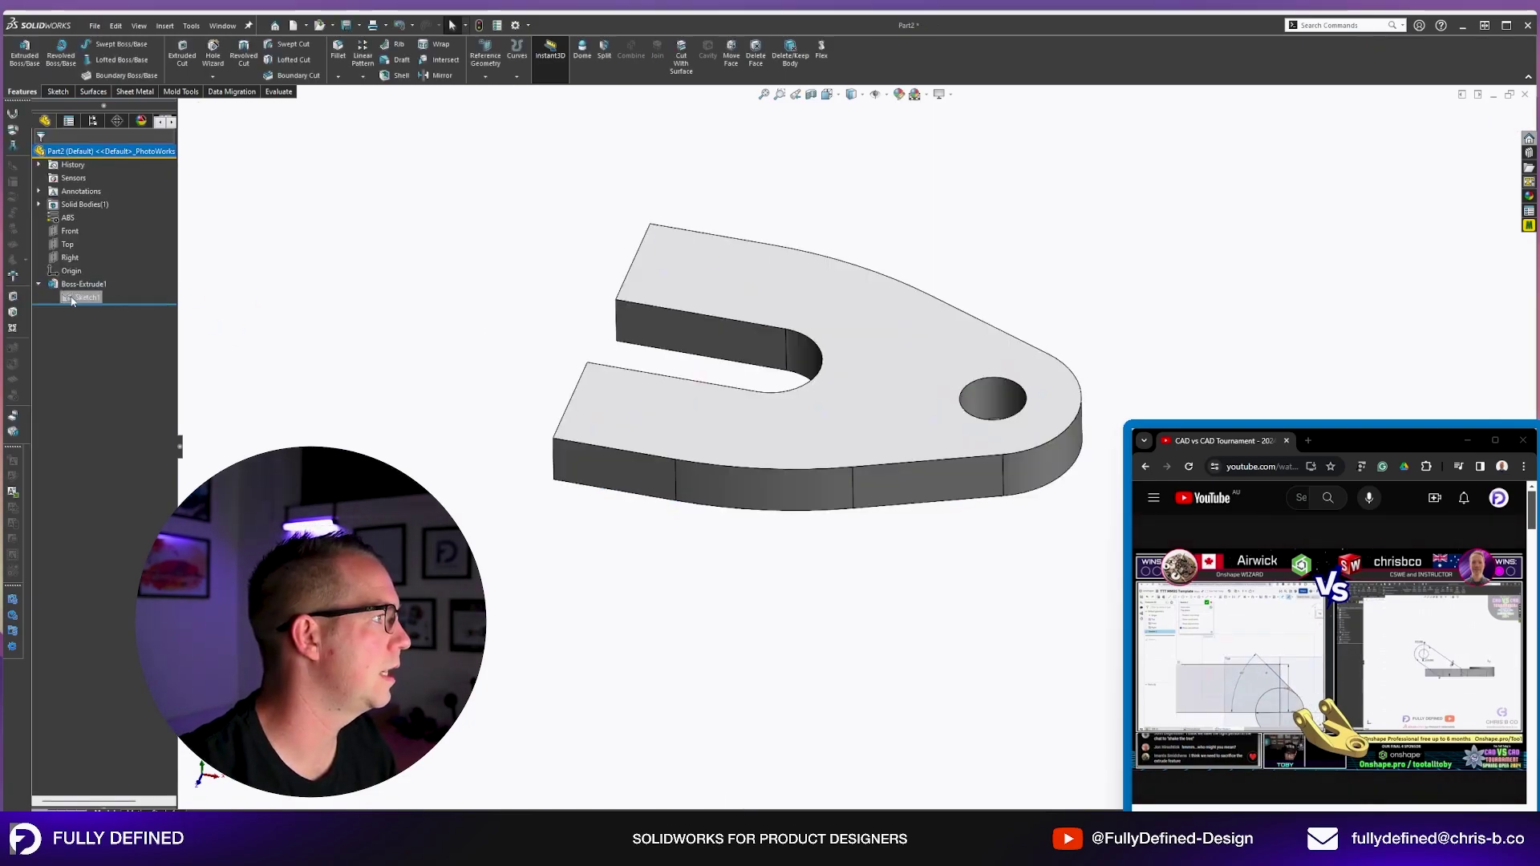
click(87, 297)
click(24, 54)
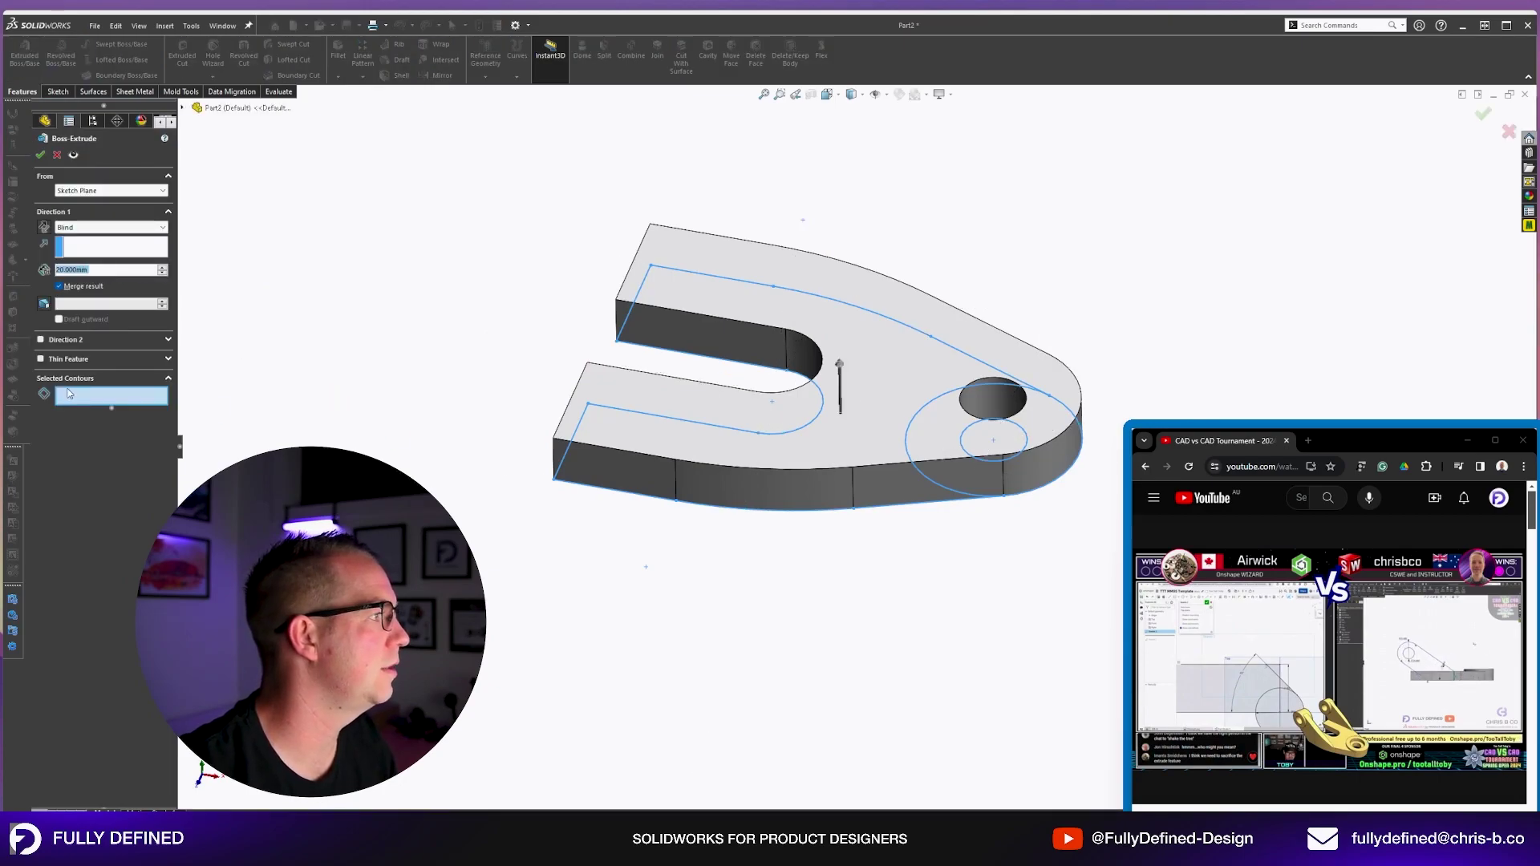
double_click(120, 271)
text(25)
key(Return)
key(Return)
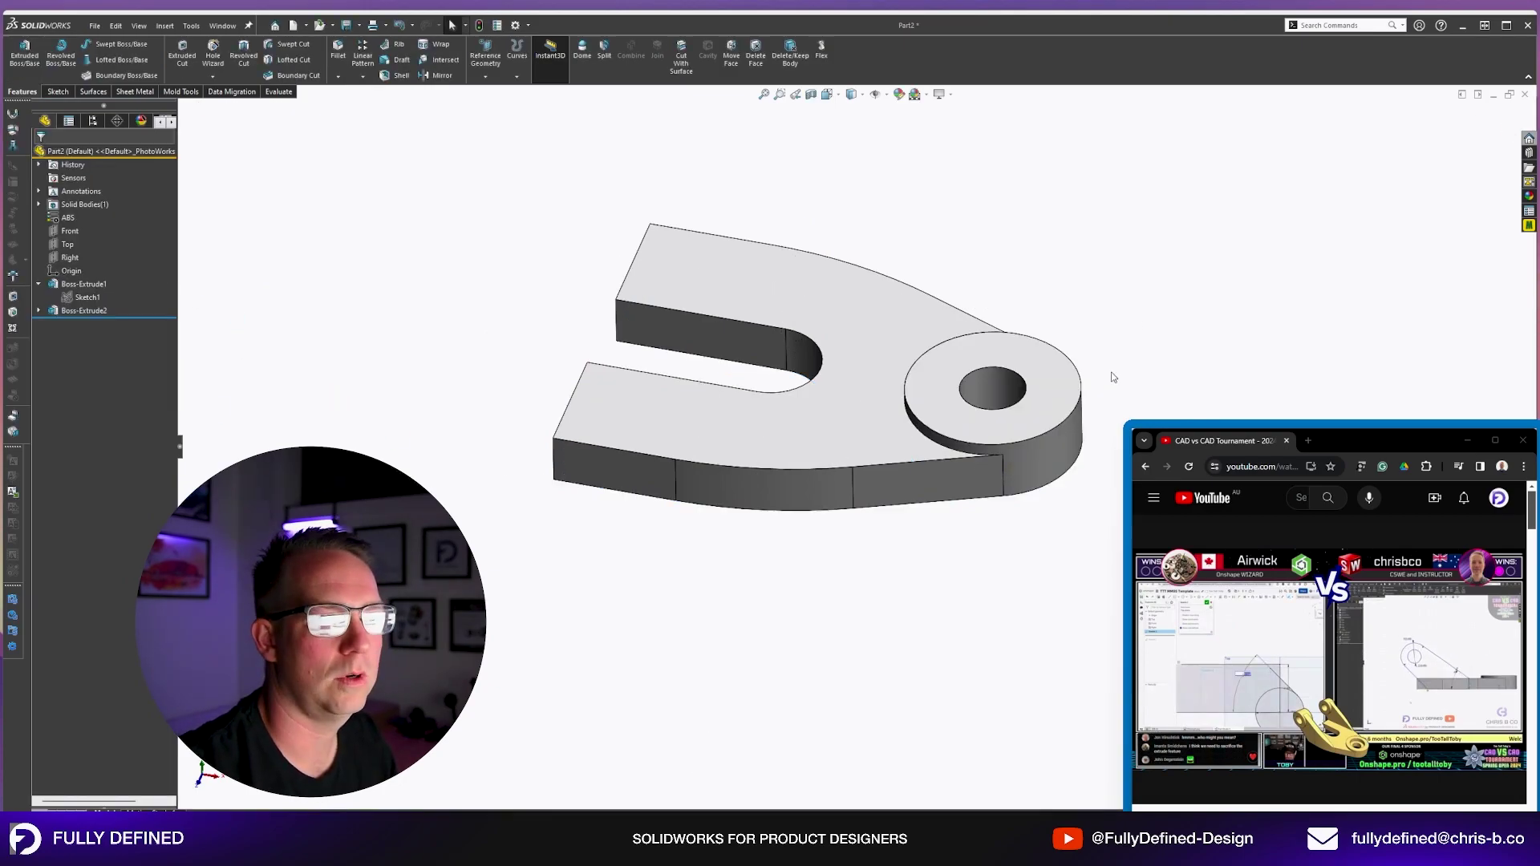
Sketch a 43 mm diameter circle centred on the hole on the raised boss's upper face.
scroll(1119, 370, down, 1)
click(1050, 383)
key(c)
click(960, 392)
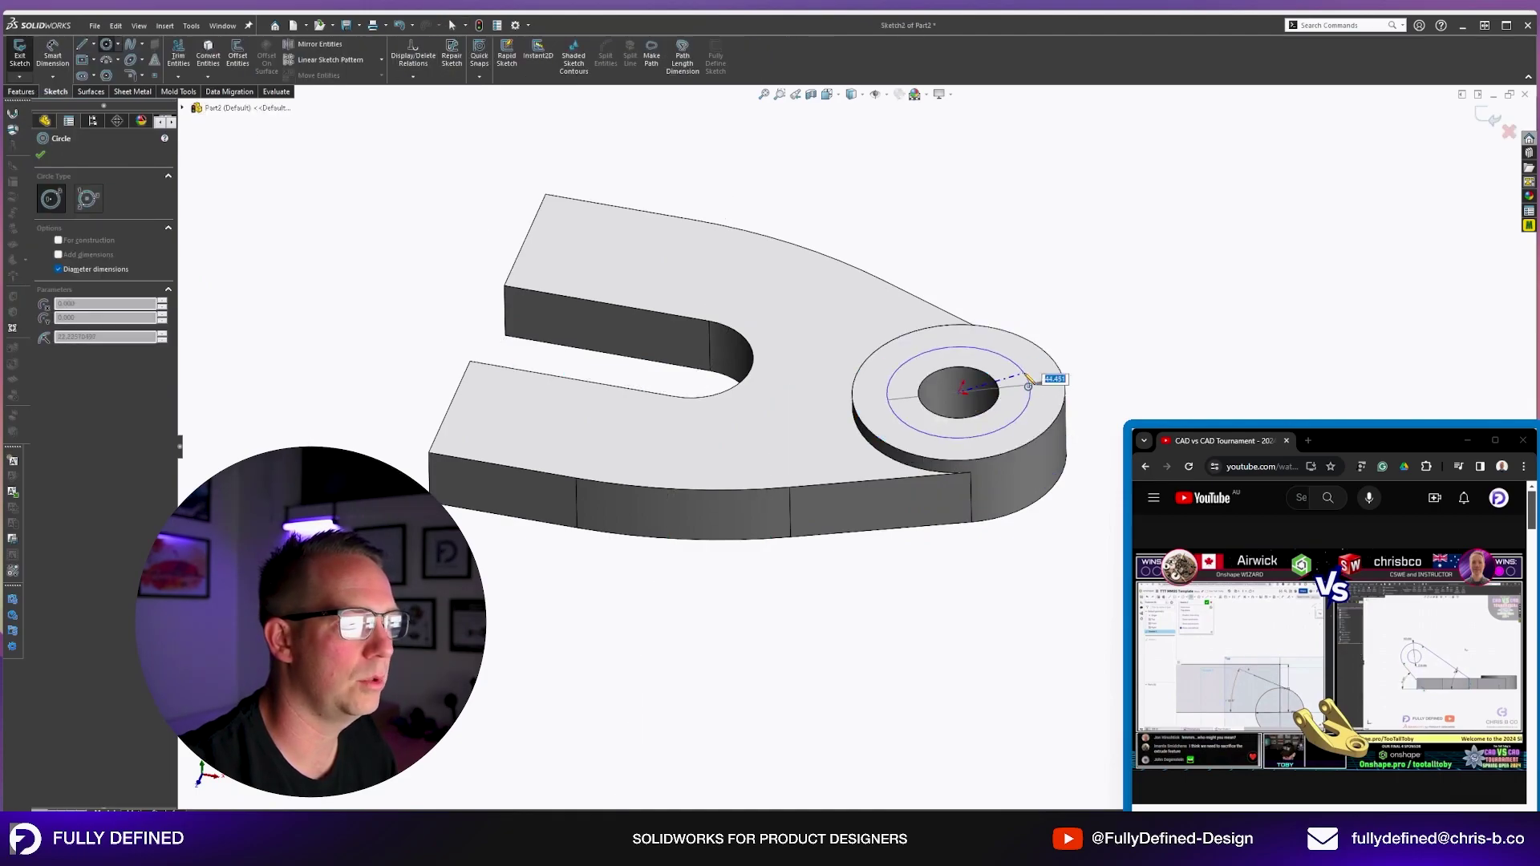
text(43)
key(Return)
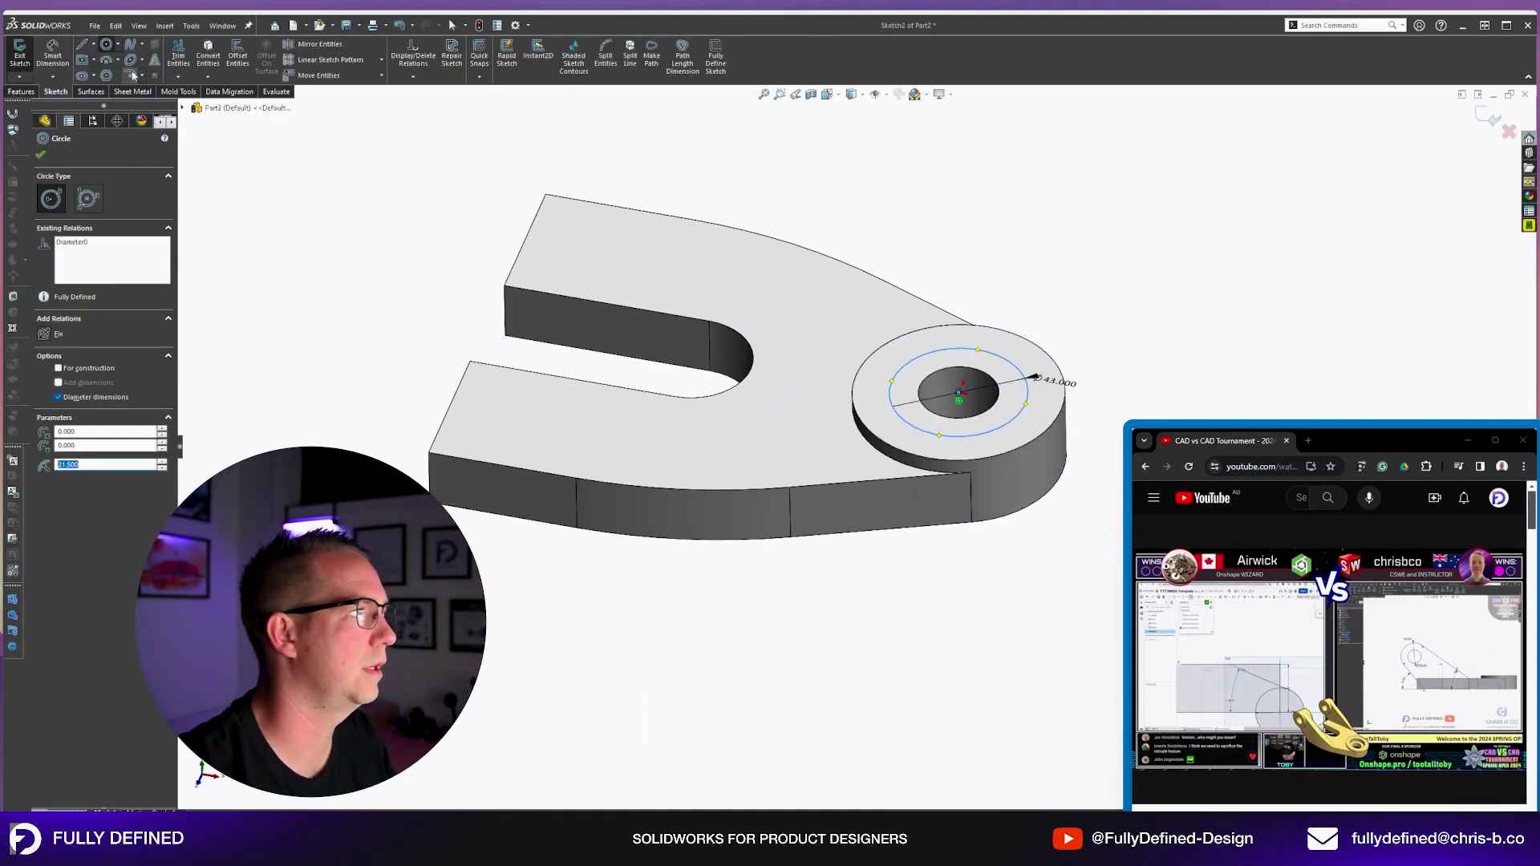
key(Escape)
Cut the circle 10 mm deep into the raised boss as a counterbore.
click(22, 92)
click(182, 56)
key(Return)
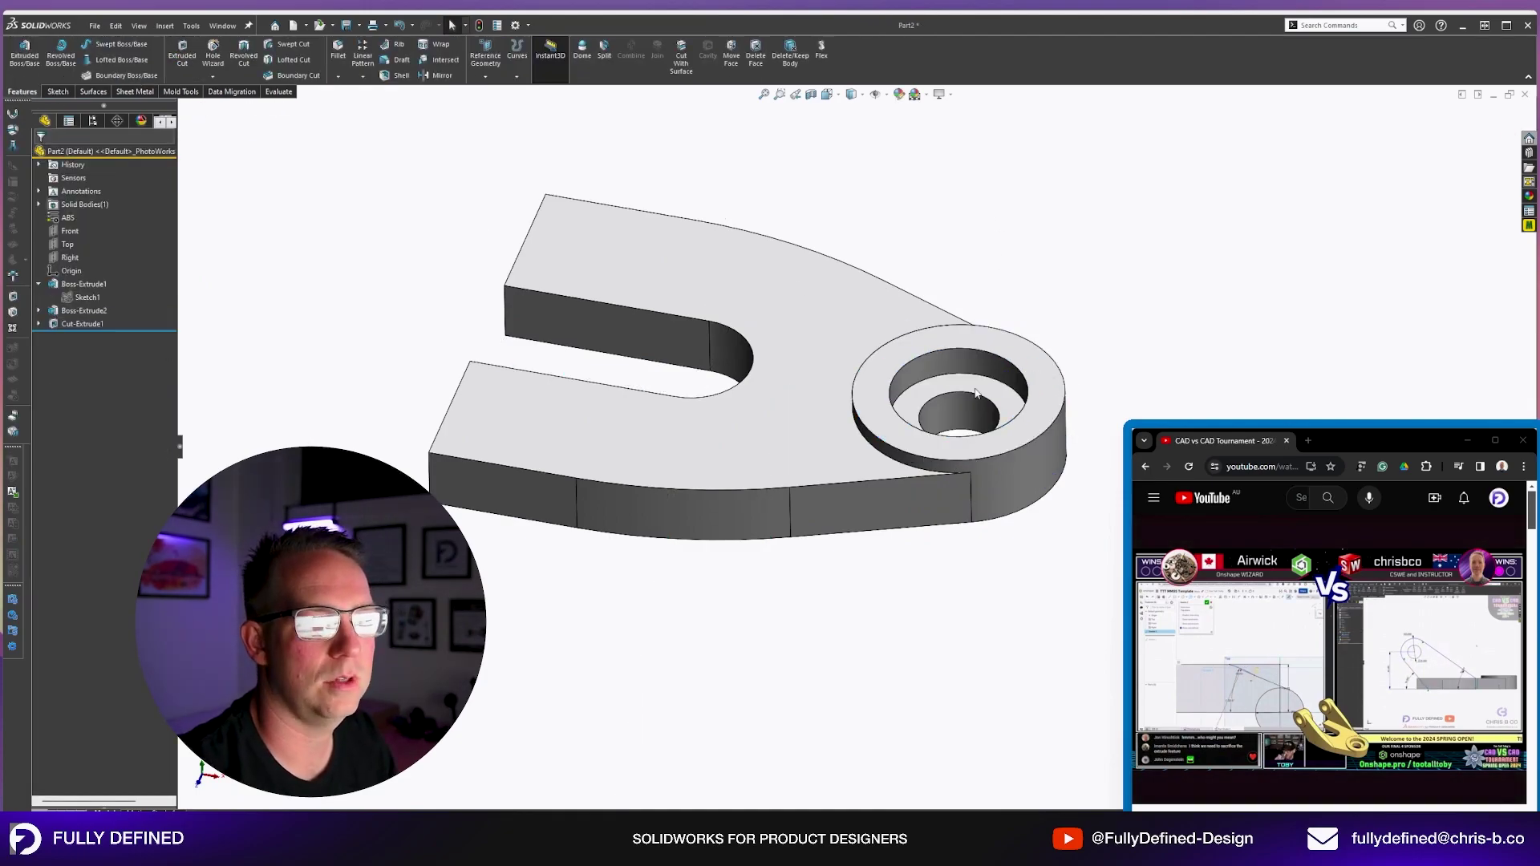
Start a sketch on the Front plane and draw a line sloping from the plate's bottom edge up beyond the fork's open end.
middle_drag(919, 454, 894, 402)
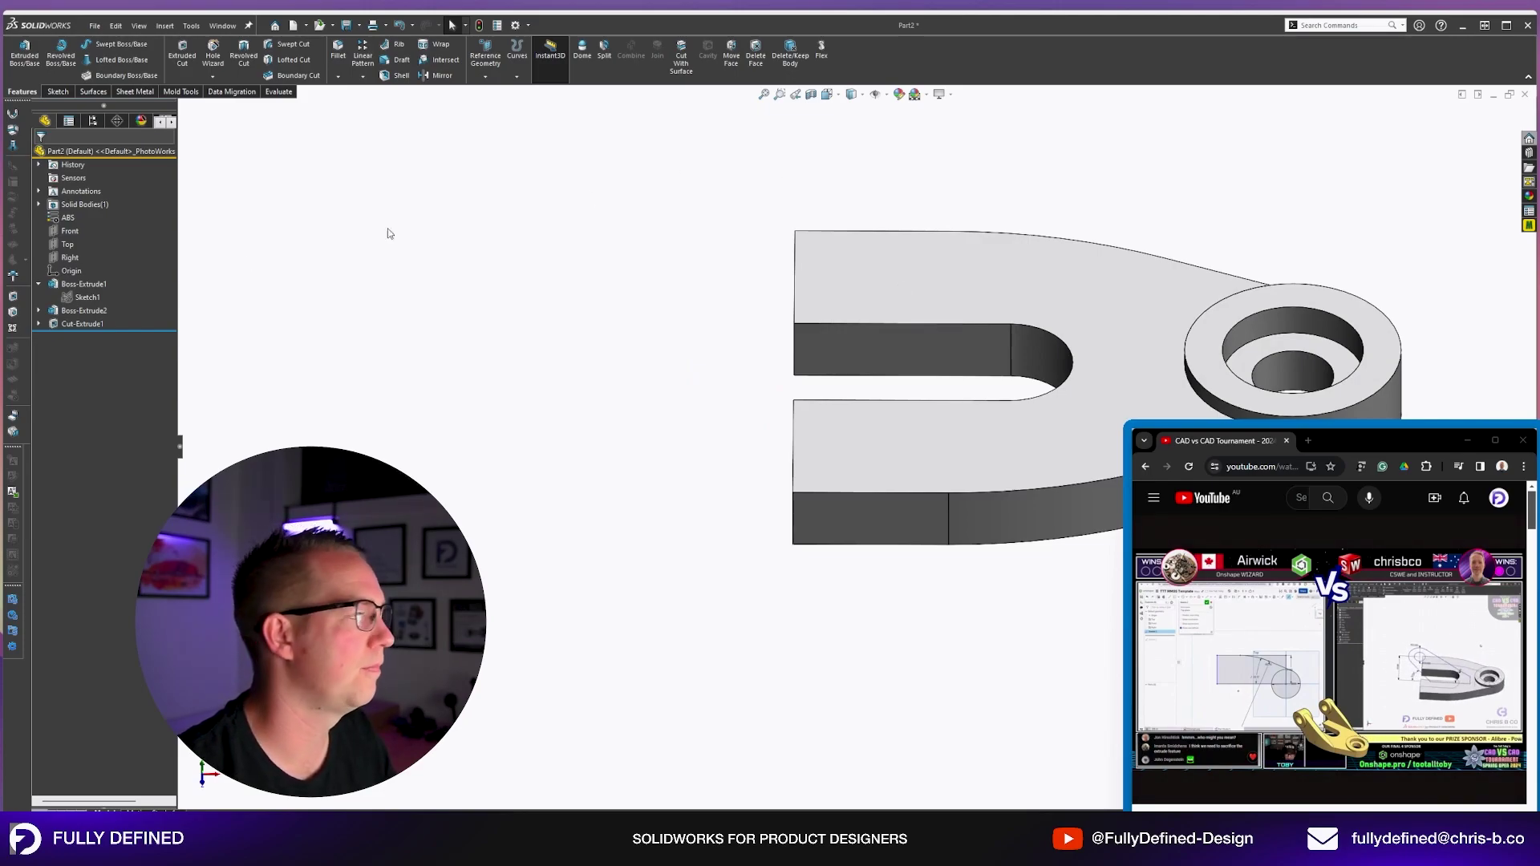
click(90, 232)
key(s)
key(space)
click(281, 297)
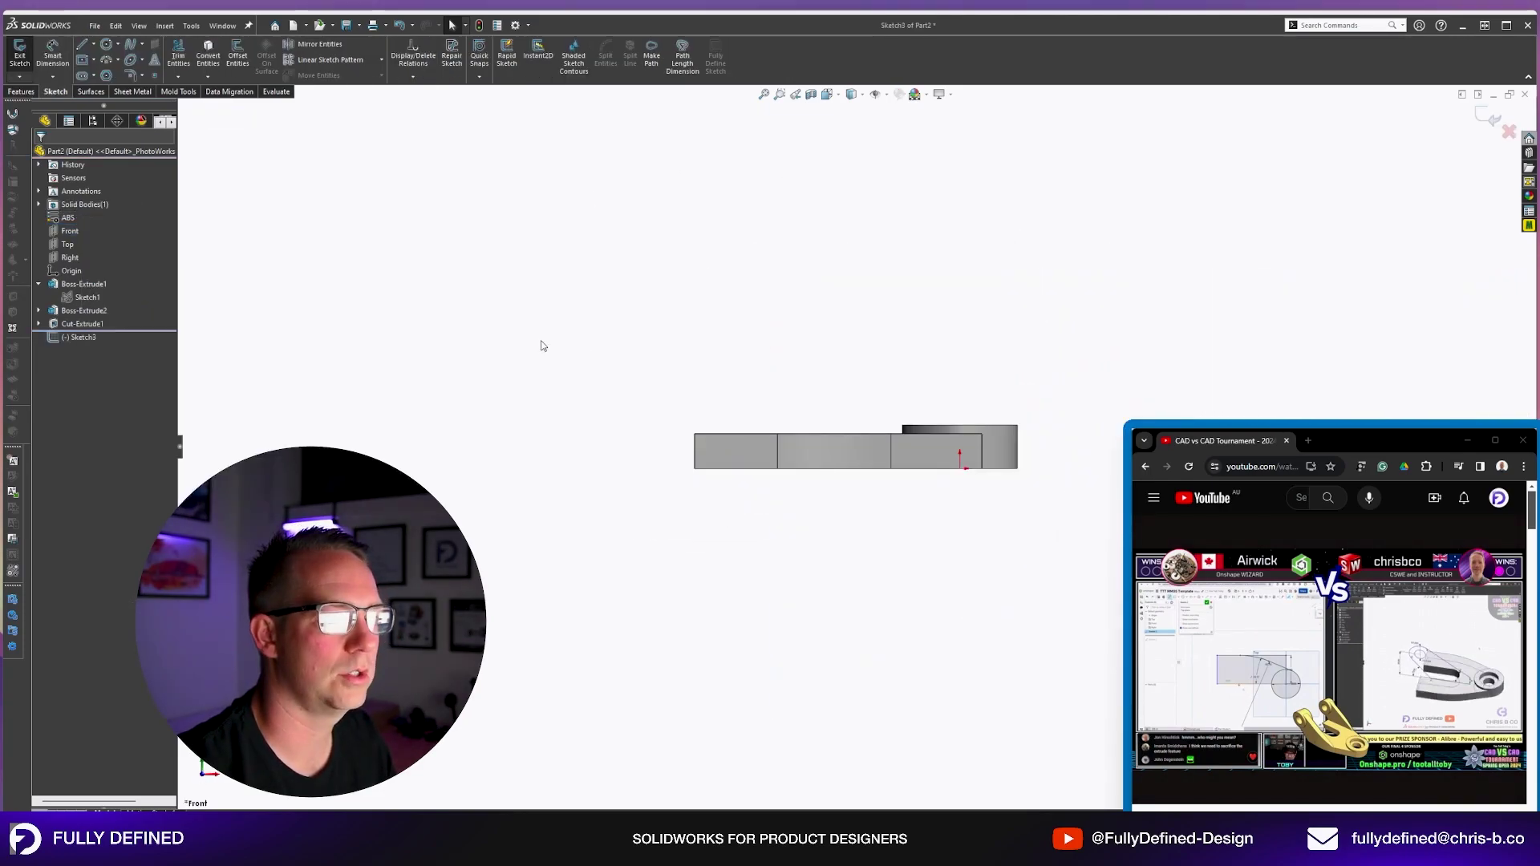
key(l)
scroll(666, 361, up, 2)
click(776, 519)
click(576, 345)
key(Escape)
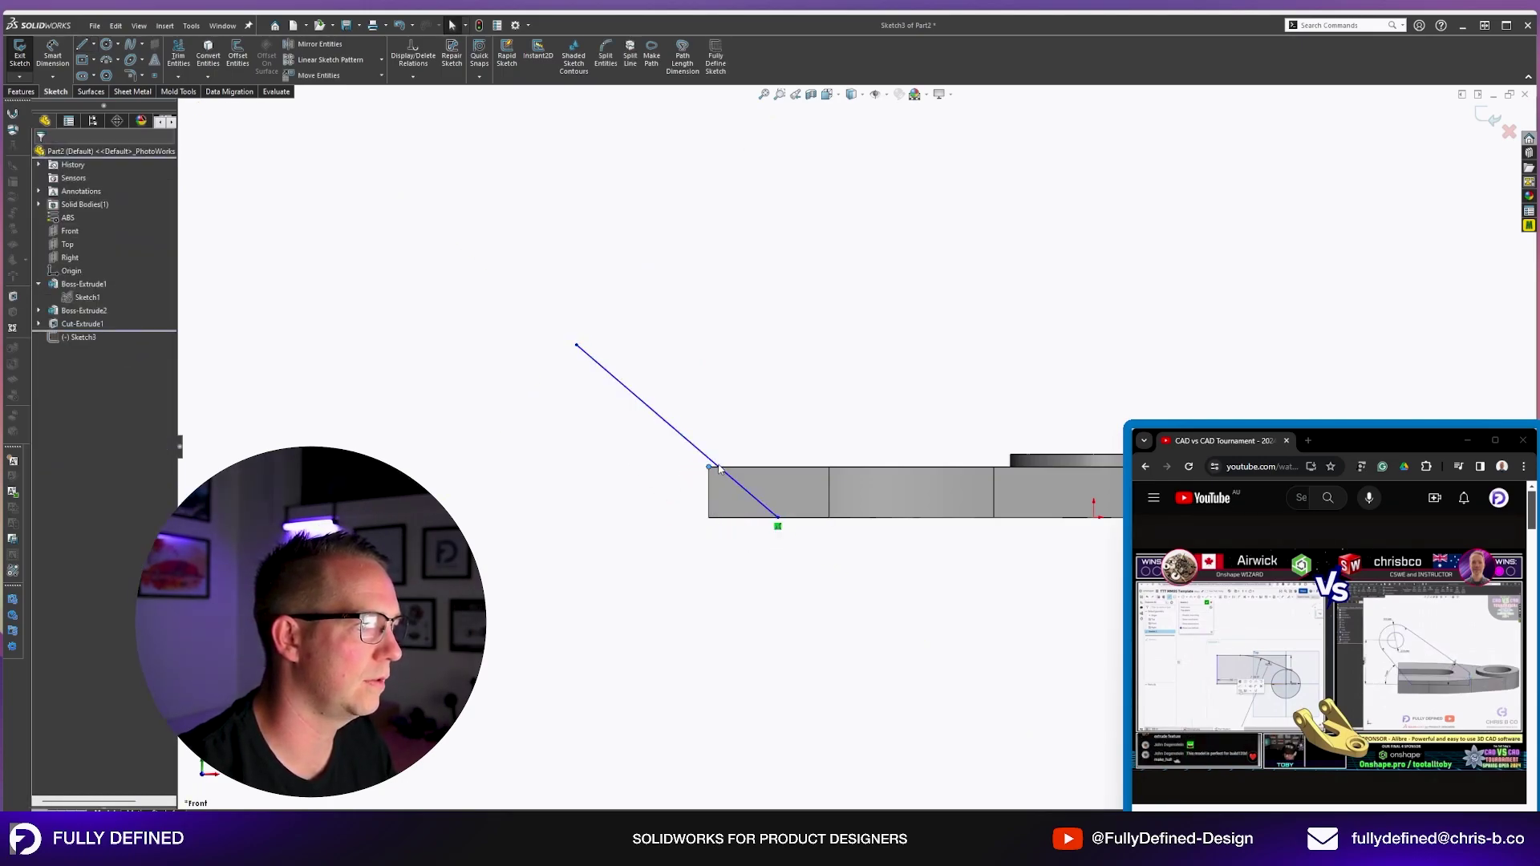
Make the sloping line pass through the fork end's upper corner and dimension its angle to the base as 50°.
drag(719, 469, 275, 407)
click(71, 365)
click(320, 416)
key(d)
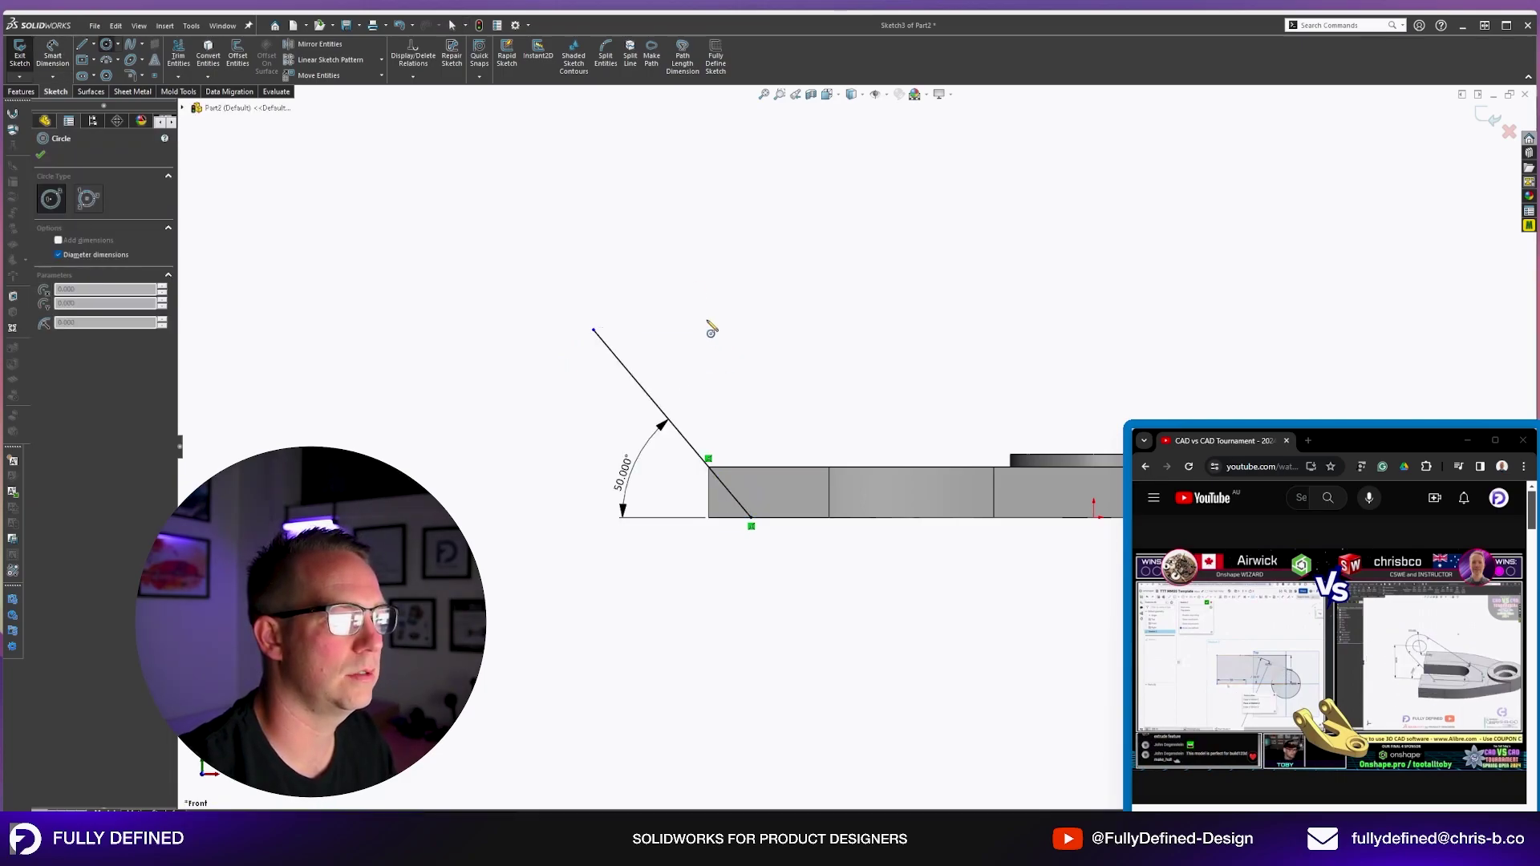
Draw two concentric circles of 25 mm and 50 mm diameter above the fork end.
click(670, 308)
text(25)
key(Return)
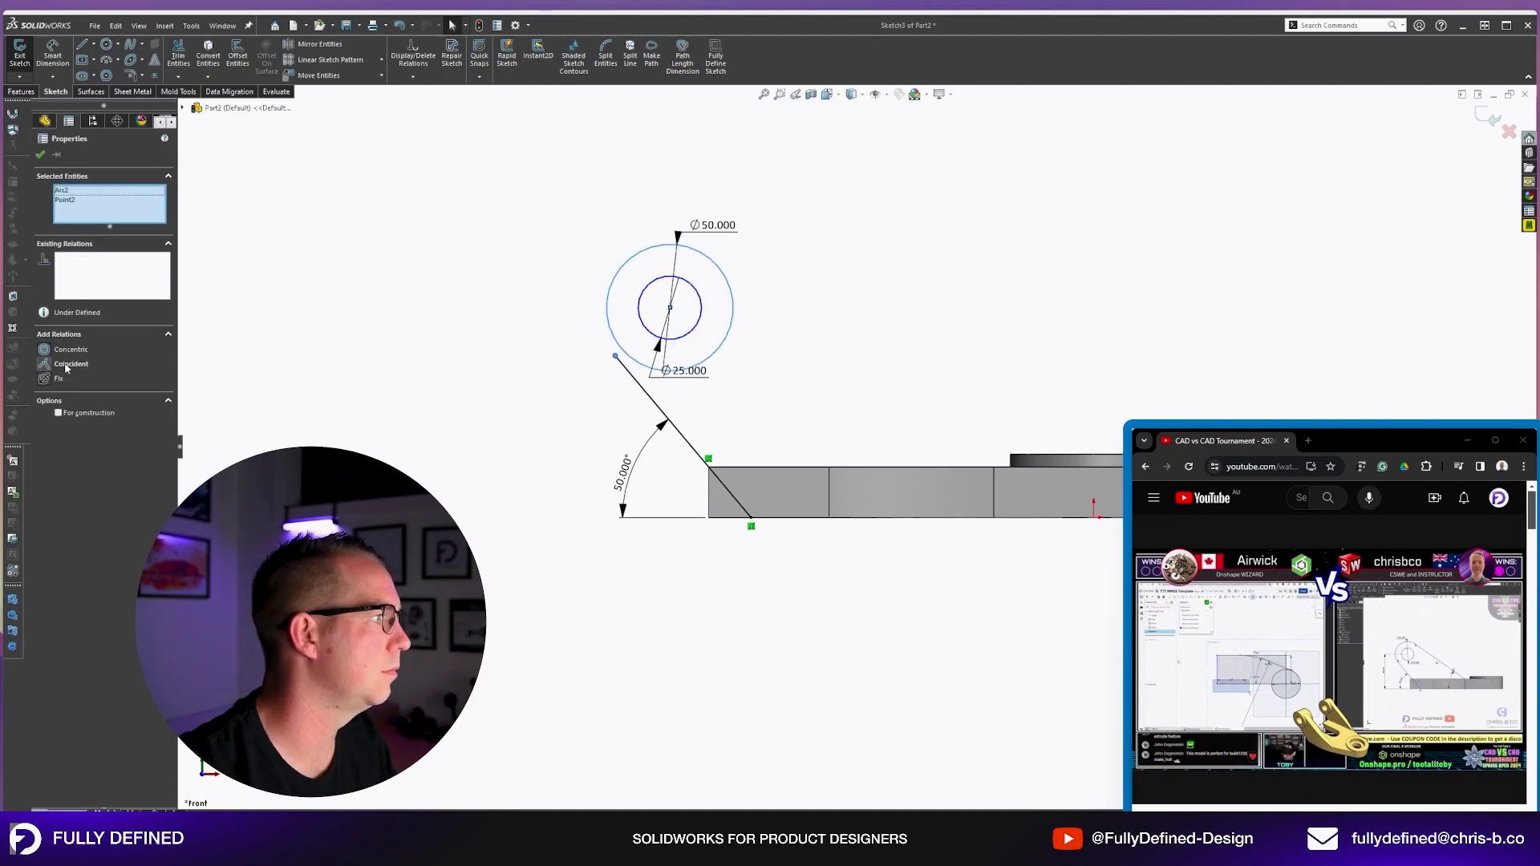
Join the sloping line's upper endpoint to the outer circle and make the two tangent.
click(66, 365)
click(604, 381)
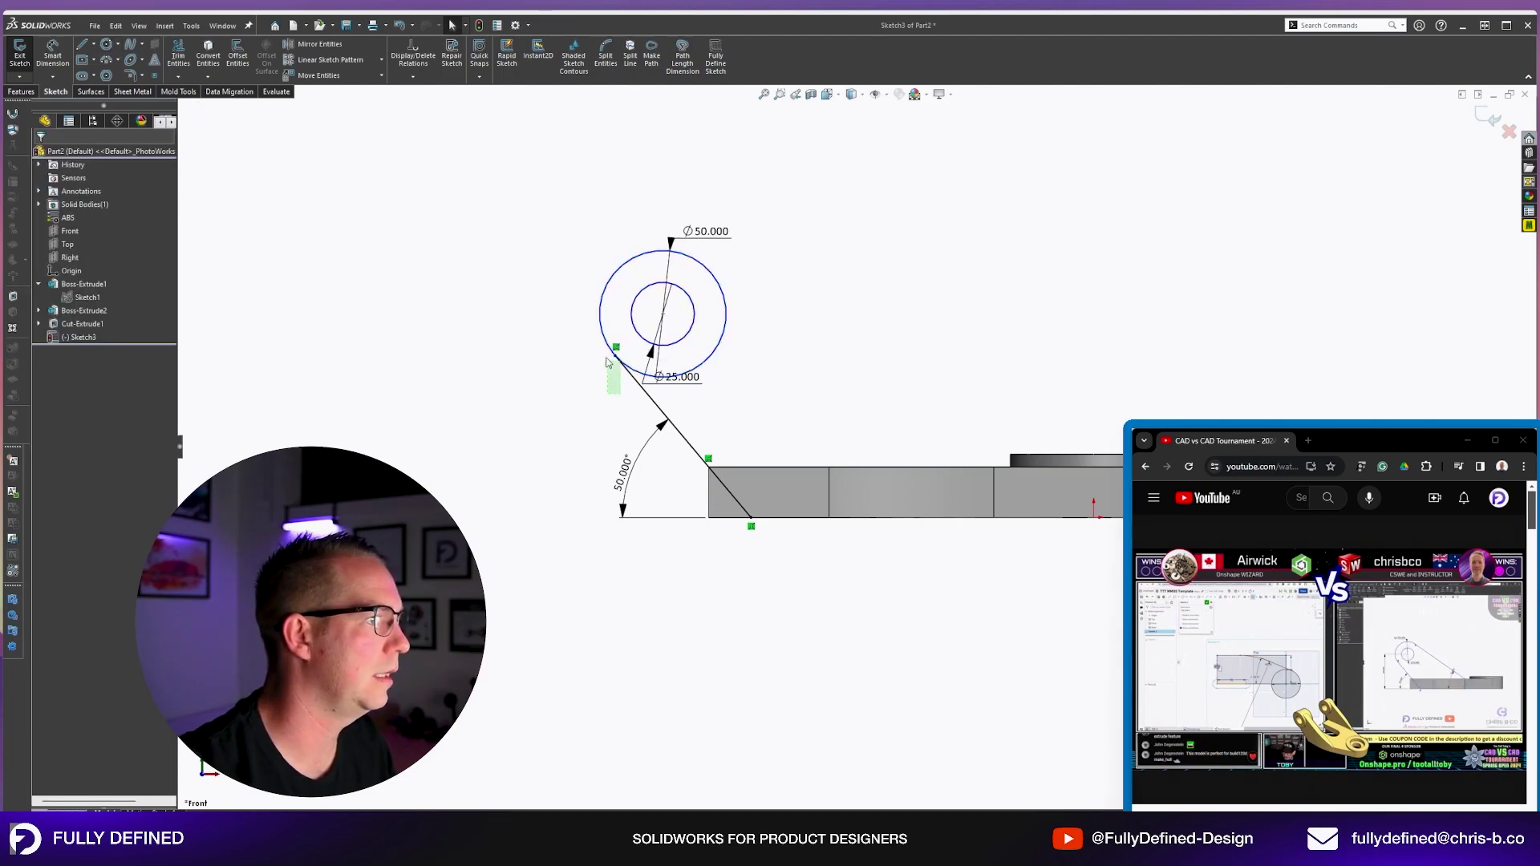
drag(620, 337, 590, 385)
Draw a second line tangent to the outer circle down to the plate's upper edge and close the profile along that edge.
key(l)
mouse_move(712, 276)
mouse_down()
mouse_move(912, 447)
mouse_move(974, 469)
mouse_move(960, 468)
mouse_up()
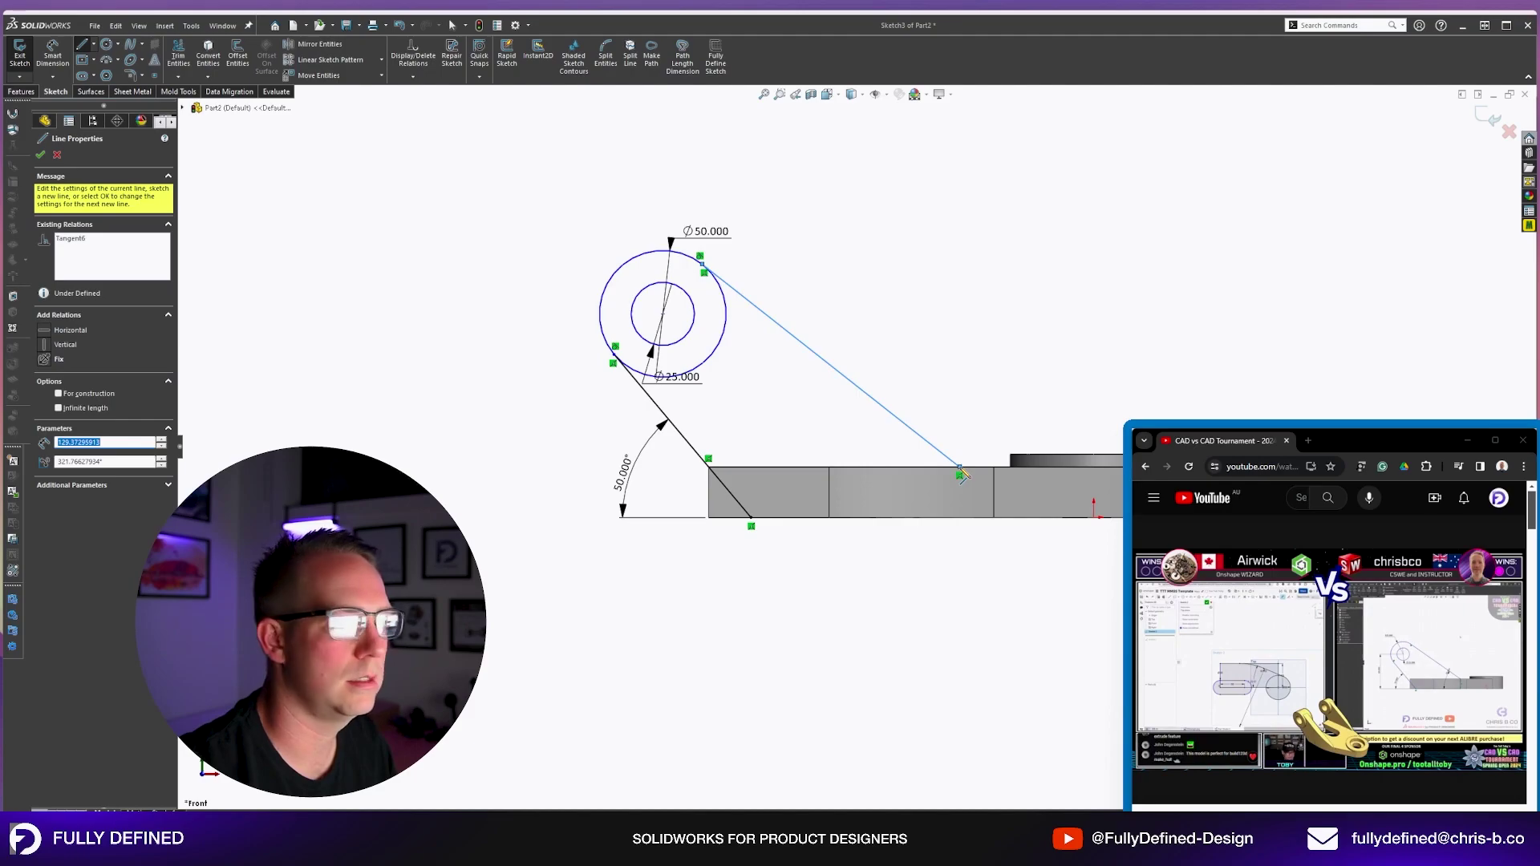
key(Escape)
scroll(764, 455, down, 2)
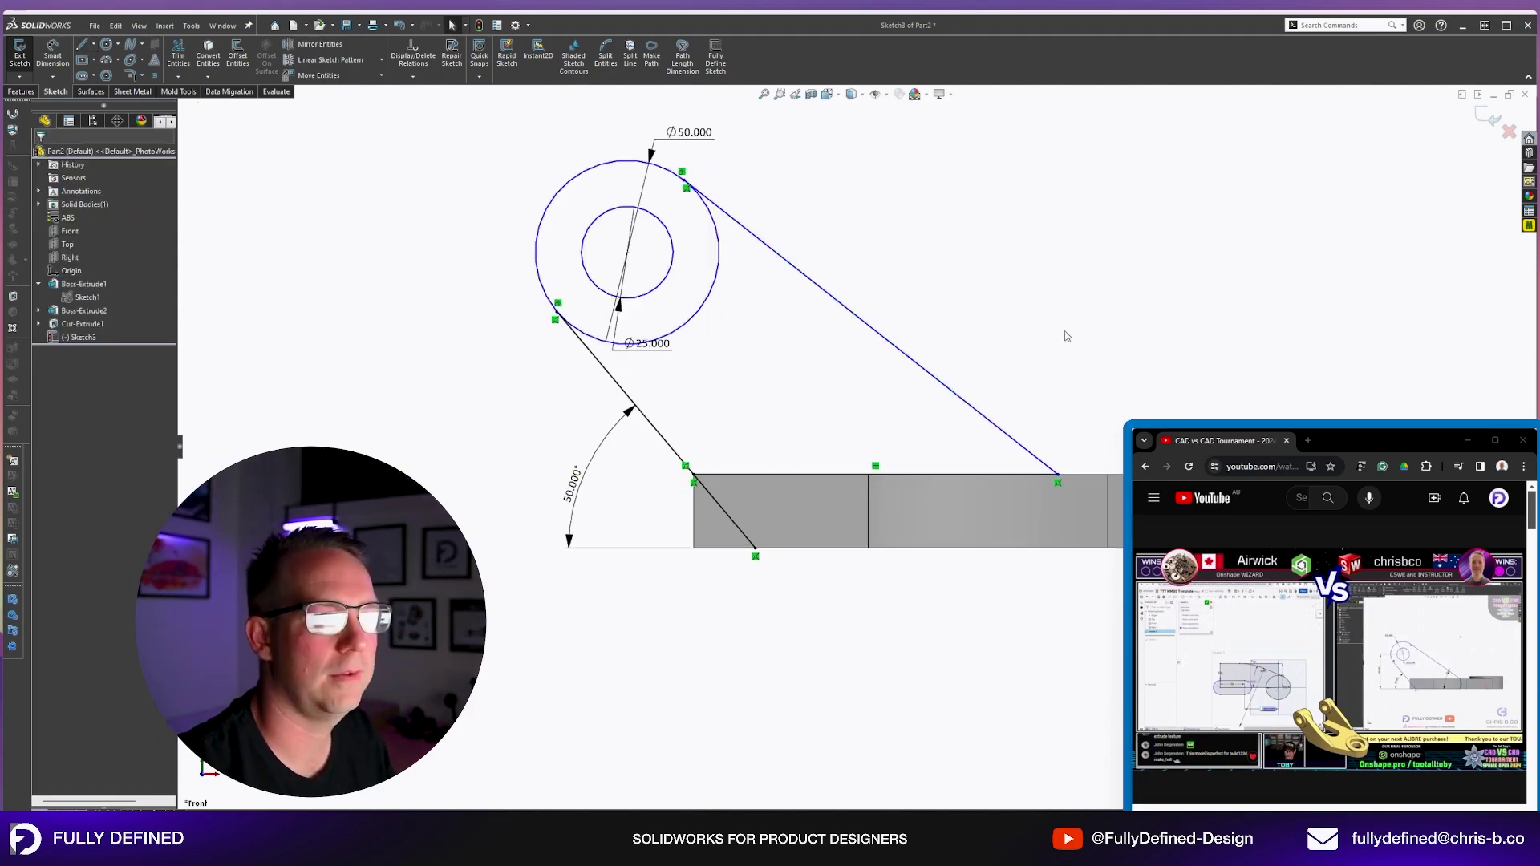
Dimension the second tangent line's angle to the base as 35° and the circle centre's height above the plate's bottom as 69 mm.
click(840, 552)
click(918, 364)
click(857, 379)
text(35)
key(Return)
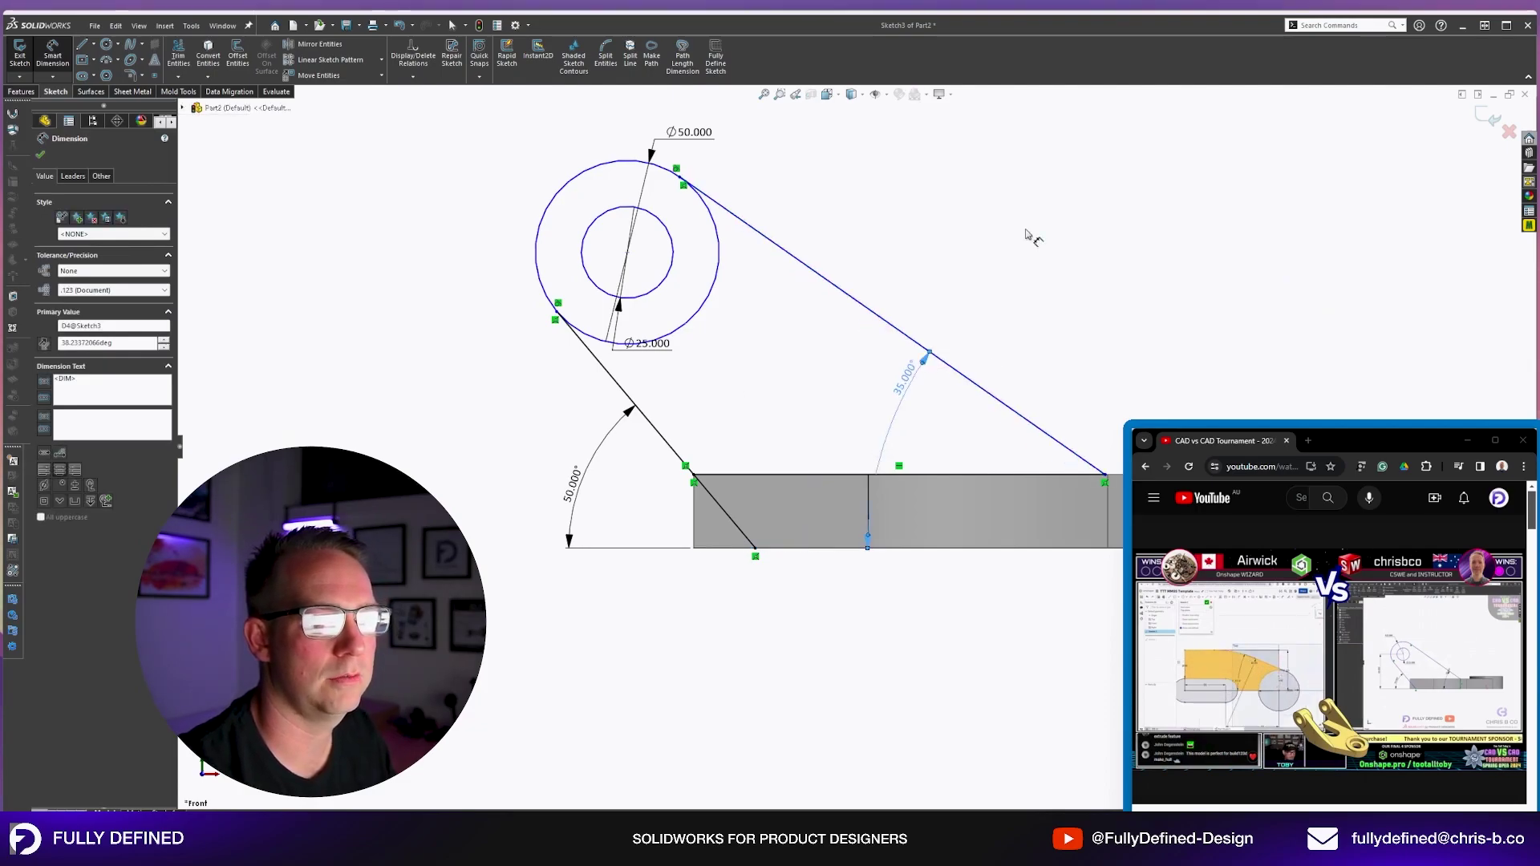
click(660, 287)
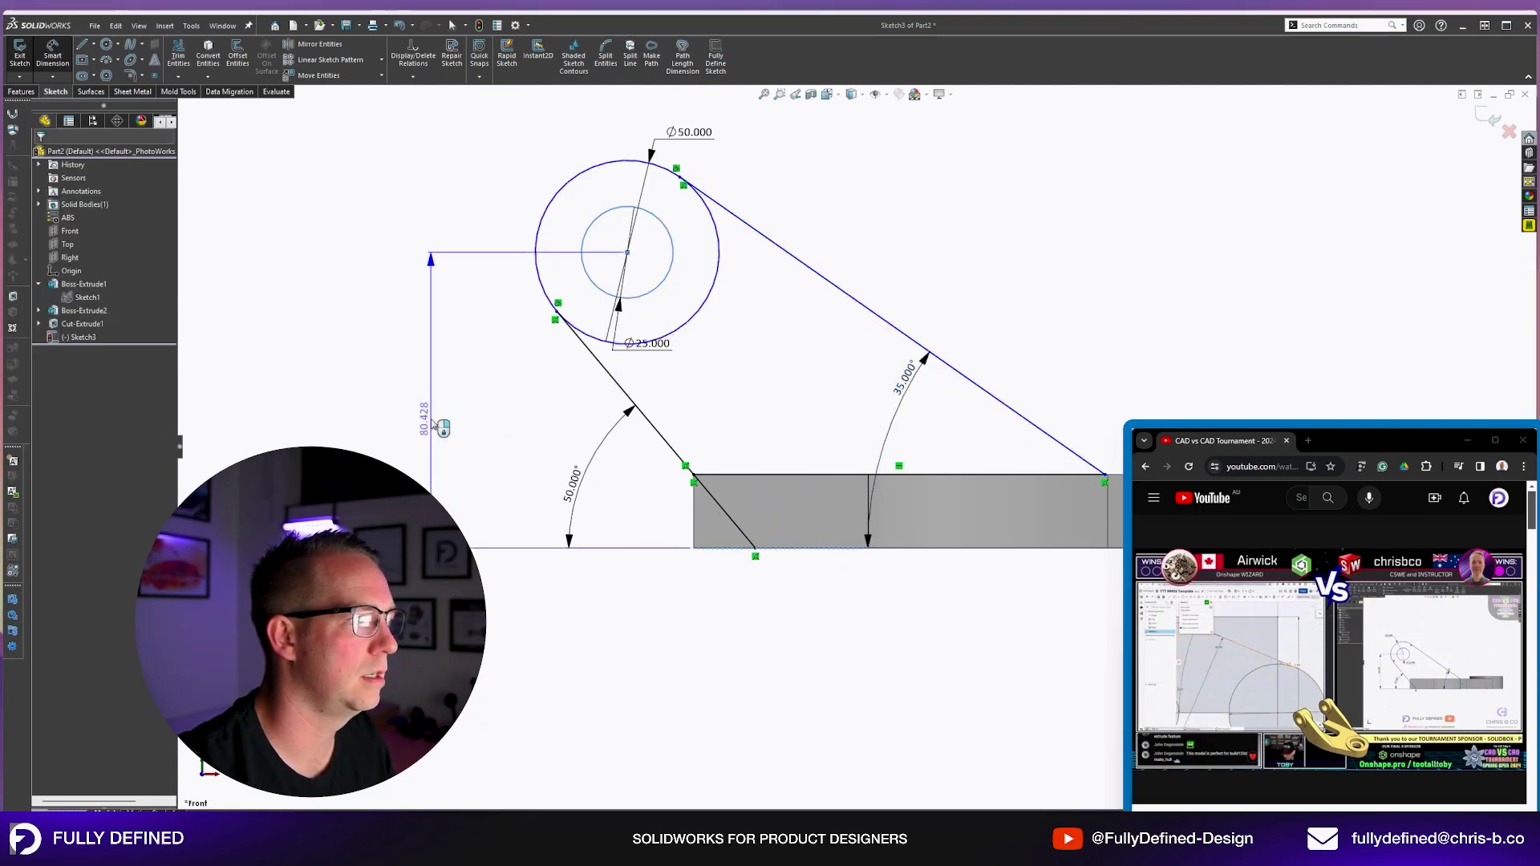
Set up a boss extrusion of the arm sketch that starts from the fork's outer side face with a 15 mm depth.
mouse_move(882, 450)
middle_down()
mouse_move(927, 444)
mouse_move(1017, 370)
middle_up()
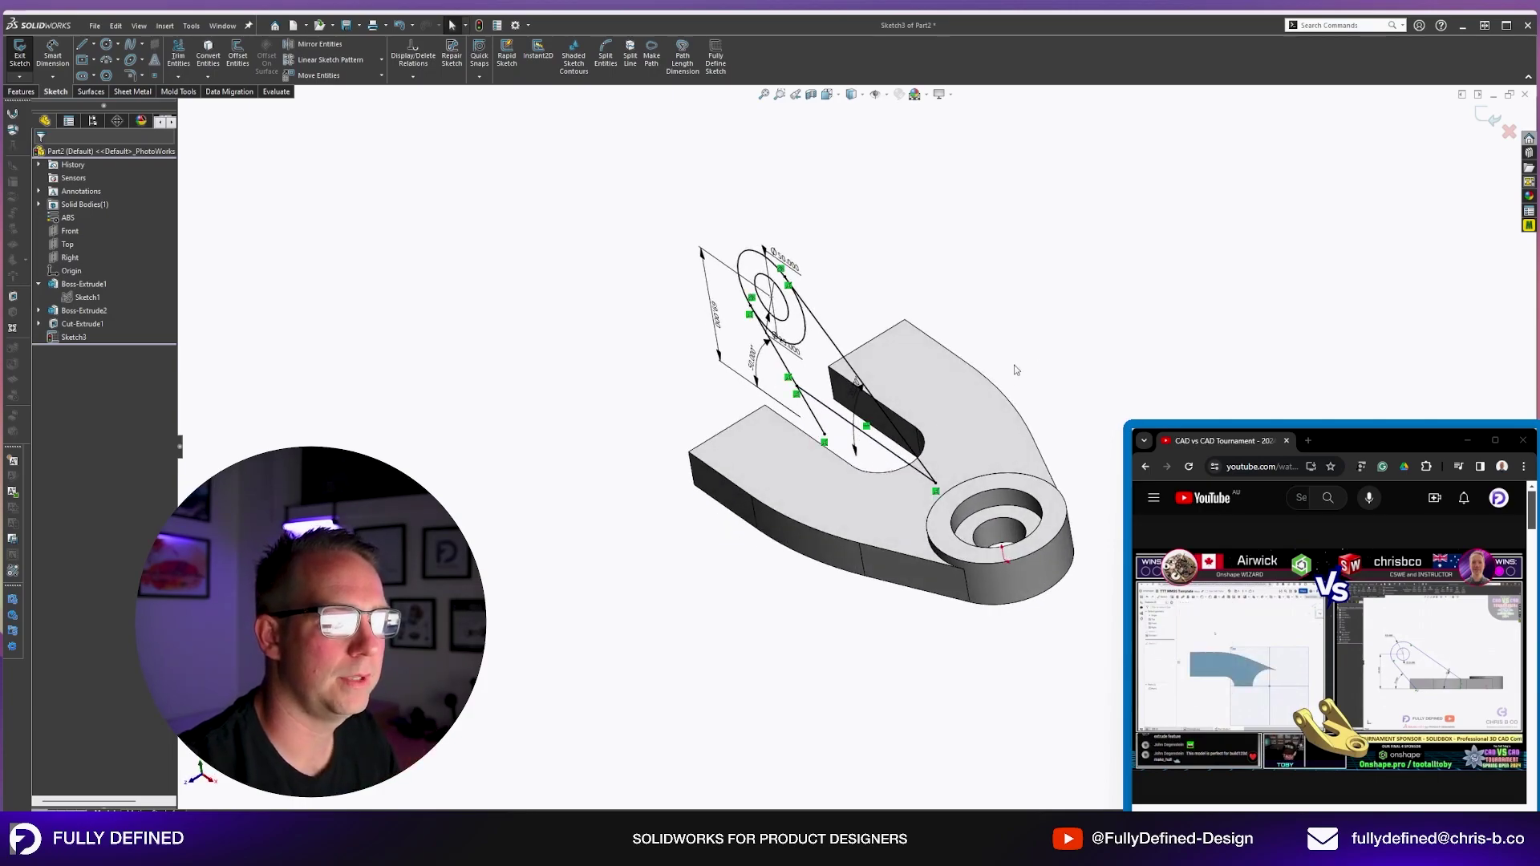
click(22, 91)
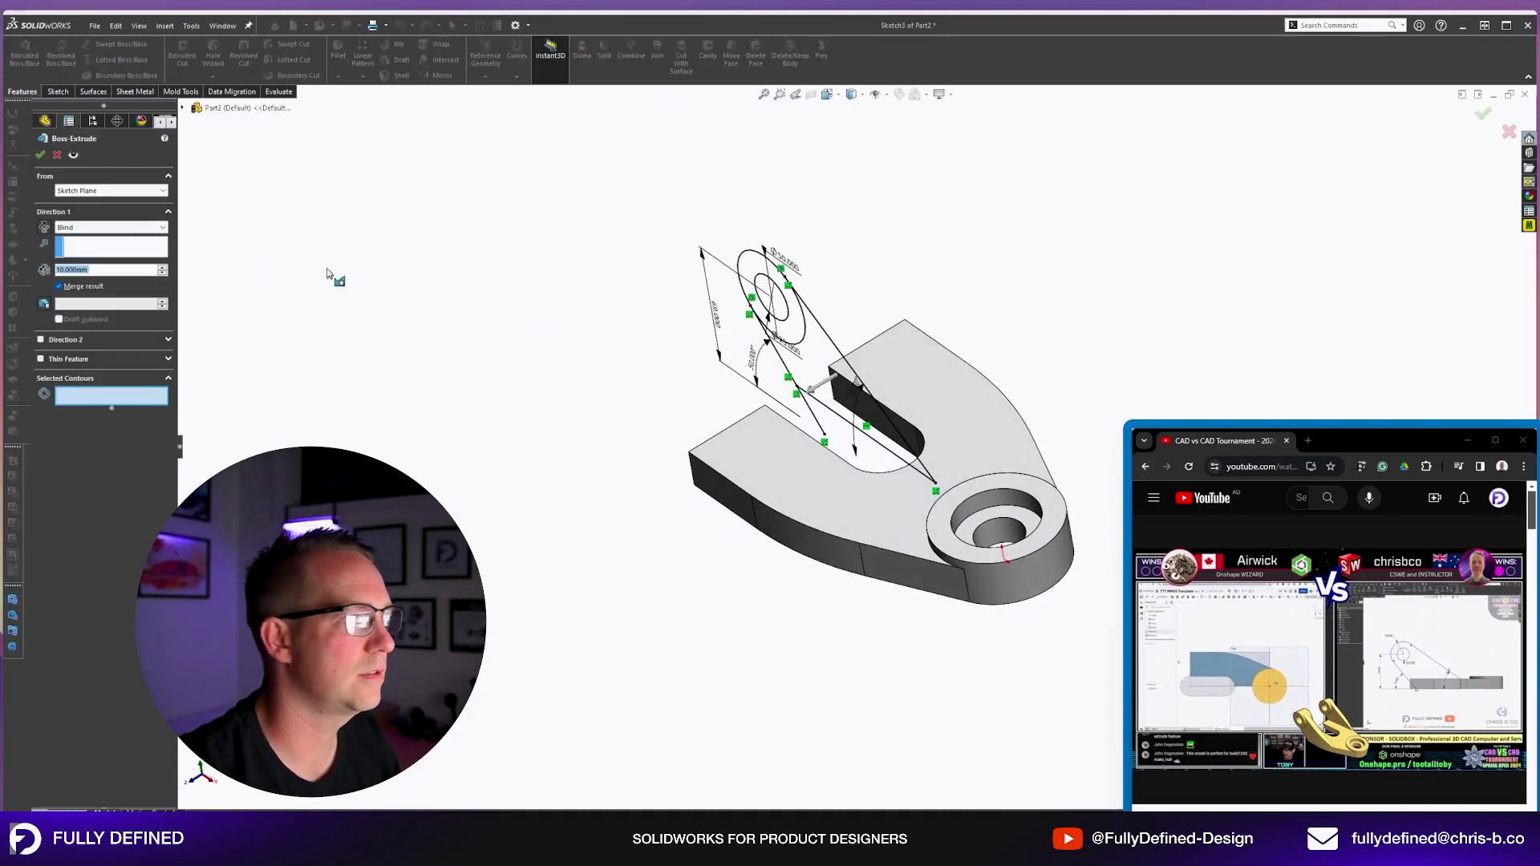
click(81, 191)
click(85, 210)
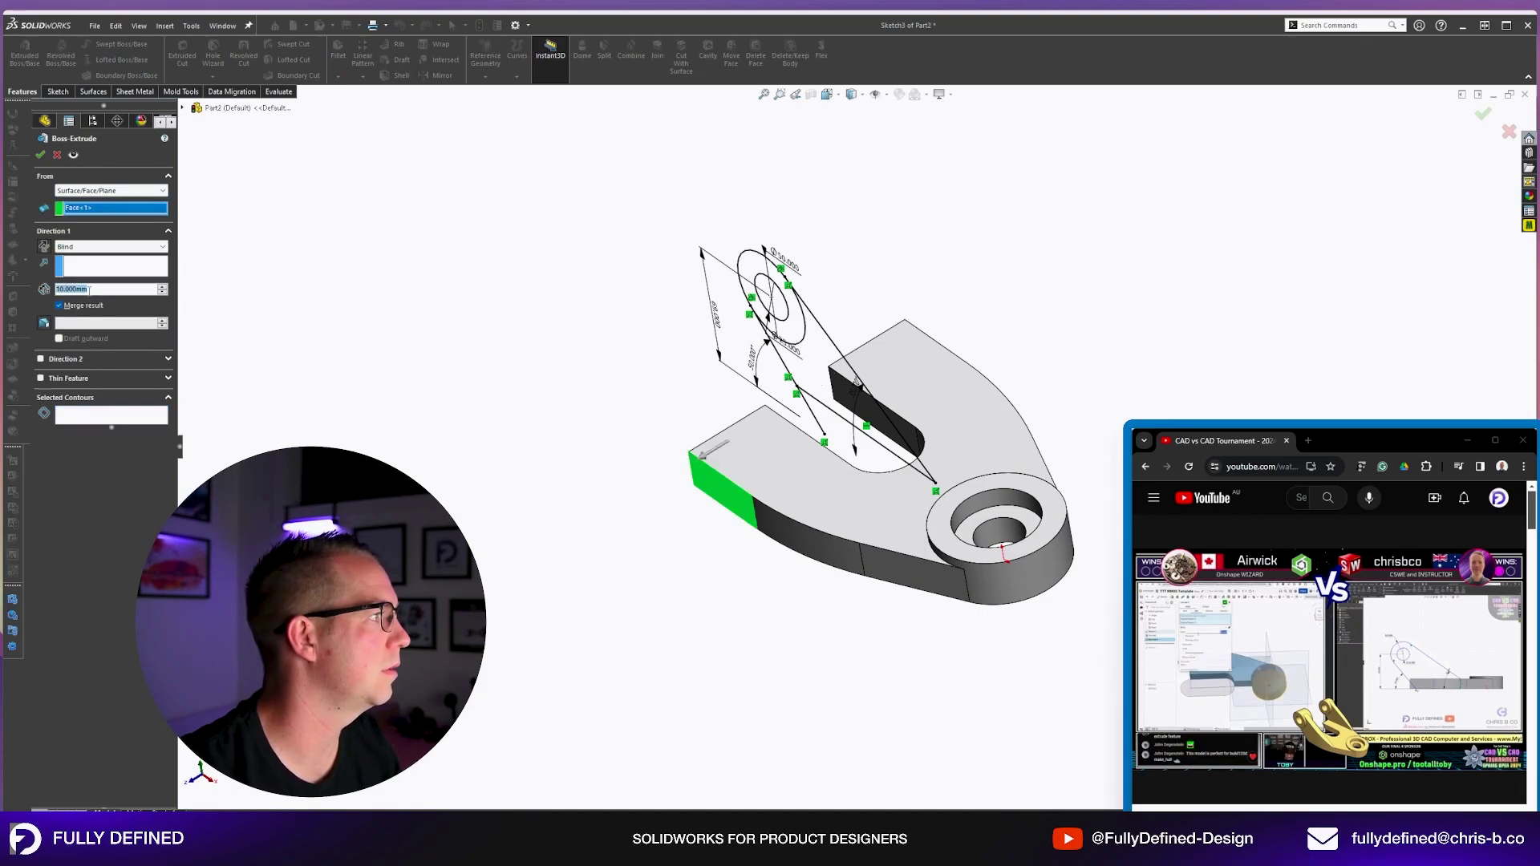
key(Return)
Select the ring and arm regions as contours, reverse the extrusion inwards and complete the arm.
scroll(769, 353, up, 3)
click(823, 370)
click(817, 330)
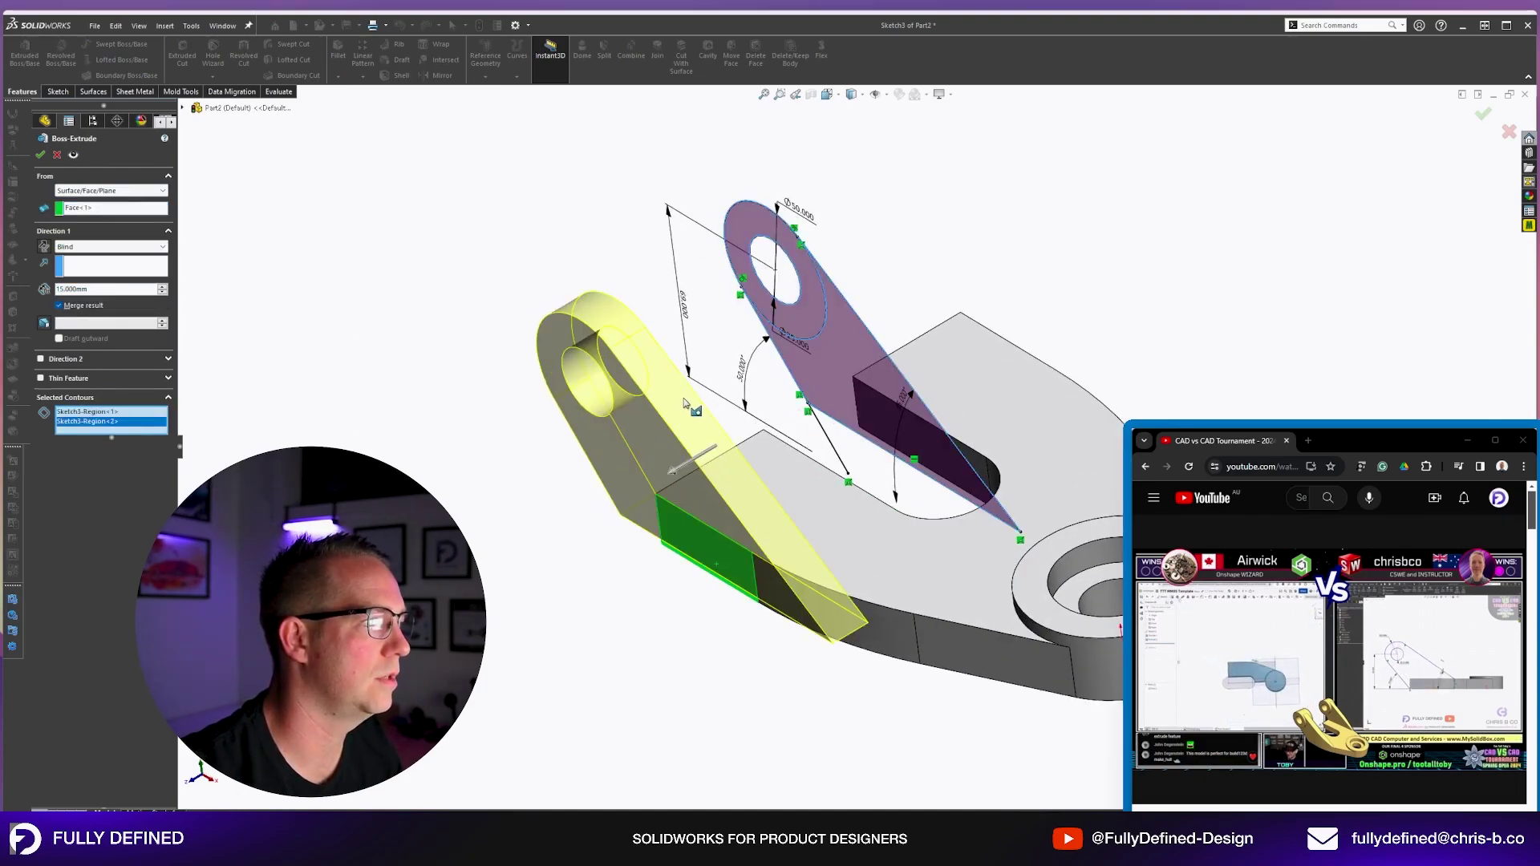
click(44, 247)
middle_drag(626, 578, 798, 658)
middle_drag(810, 606, 739, 584)
scroll(896, 550, down, 3)
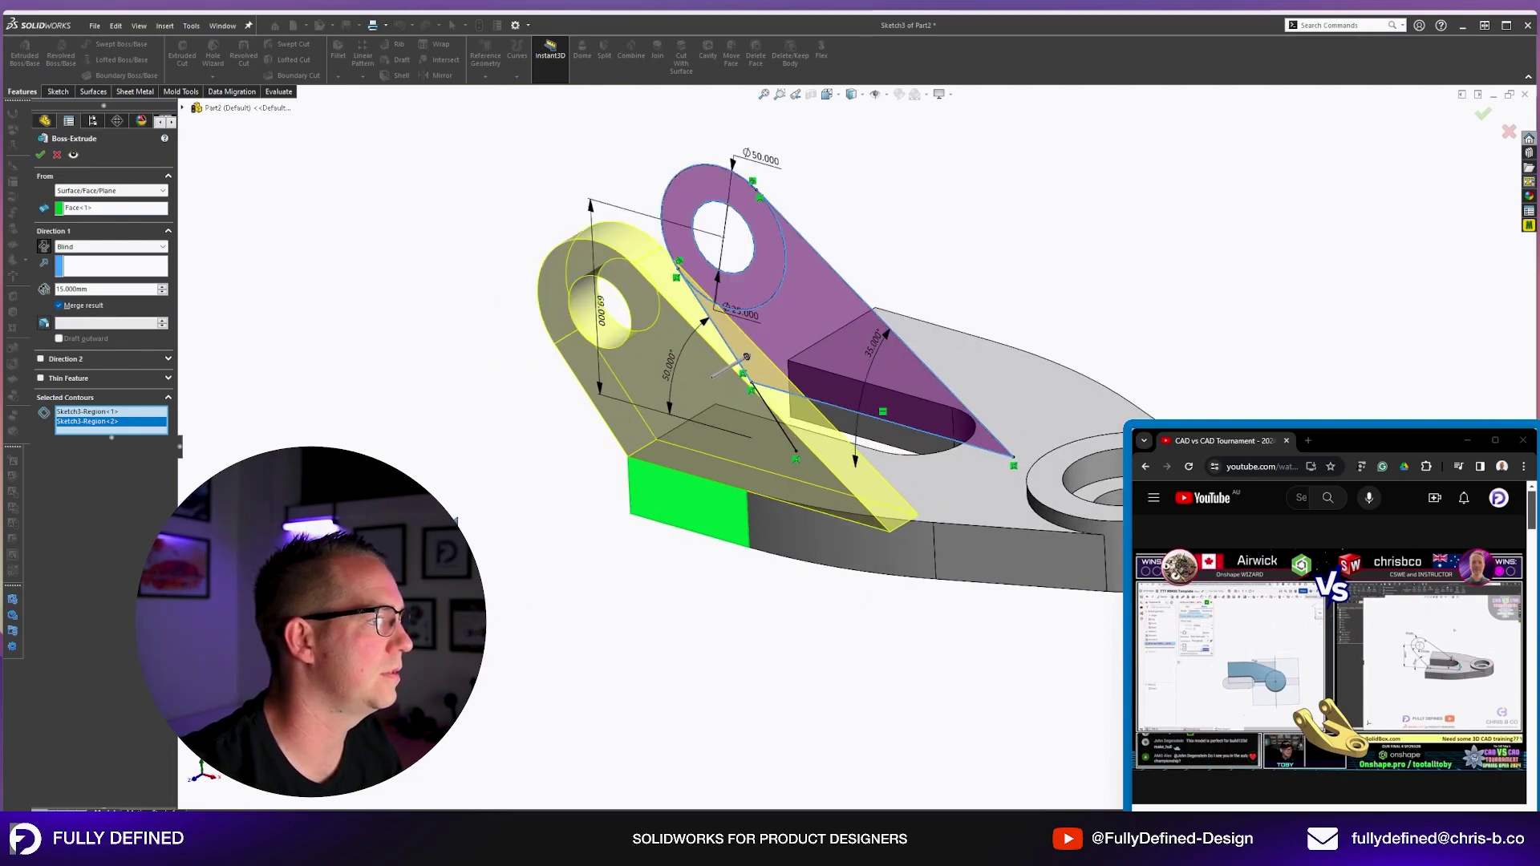
key(Return)
Remove the arm's underside face overhanging the fork's curved side, using Delete Face with Delete and Patch.
middle_drag(472, 482, 803, 582)
click(755, 52)
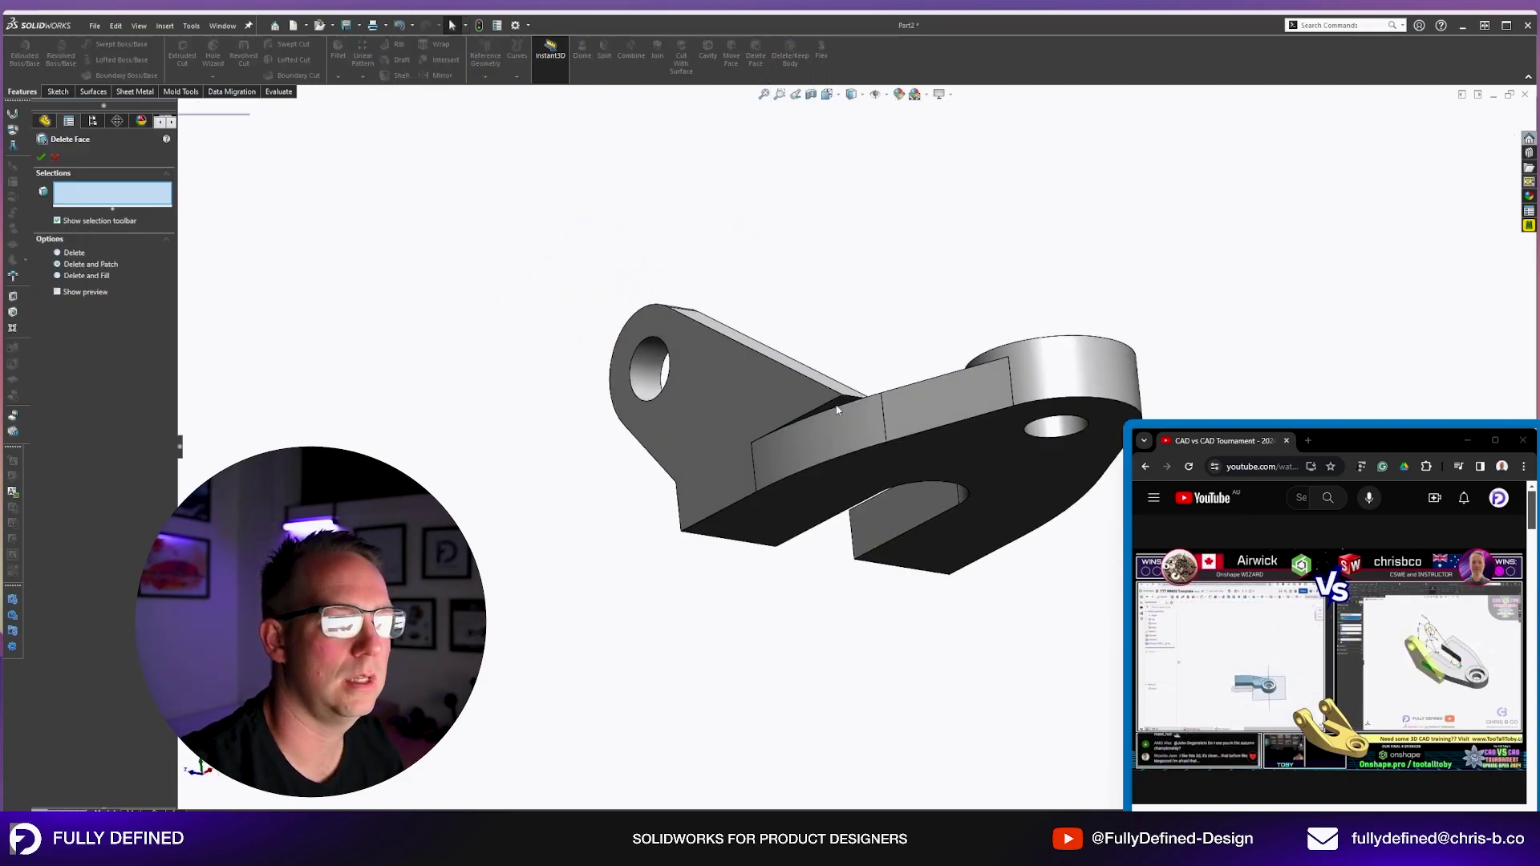
scroll(837, 406, down, 2)
key(Return)
Sketch a triangle at the fork end's lower corner with its diagonal in line with the arm's sloping edge.
mouse_move(842, 326)
middle_down()
mouse_move(852, 441)
mouse_move(818, 636)
mouse_move(960, 446)
mouse_move(990, 508)
mouse_move(864, 457)
middle_up()
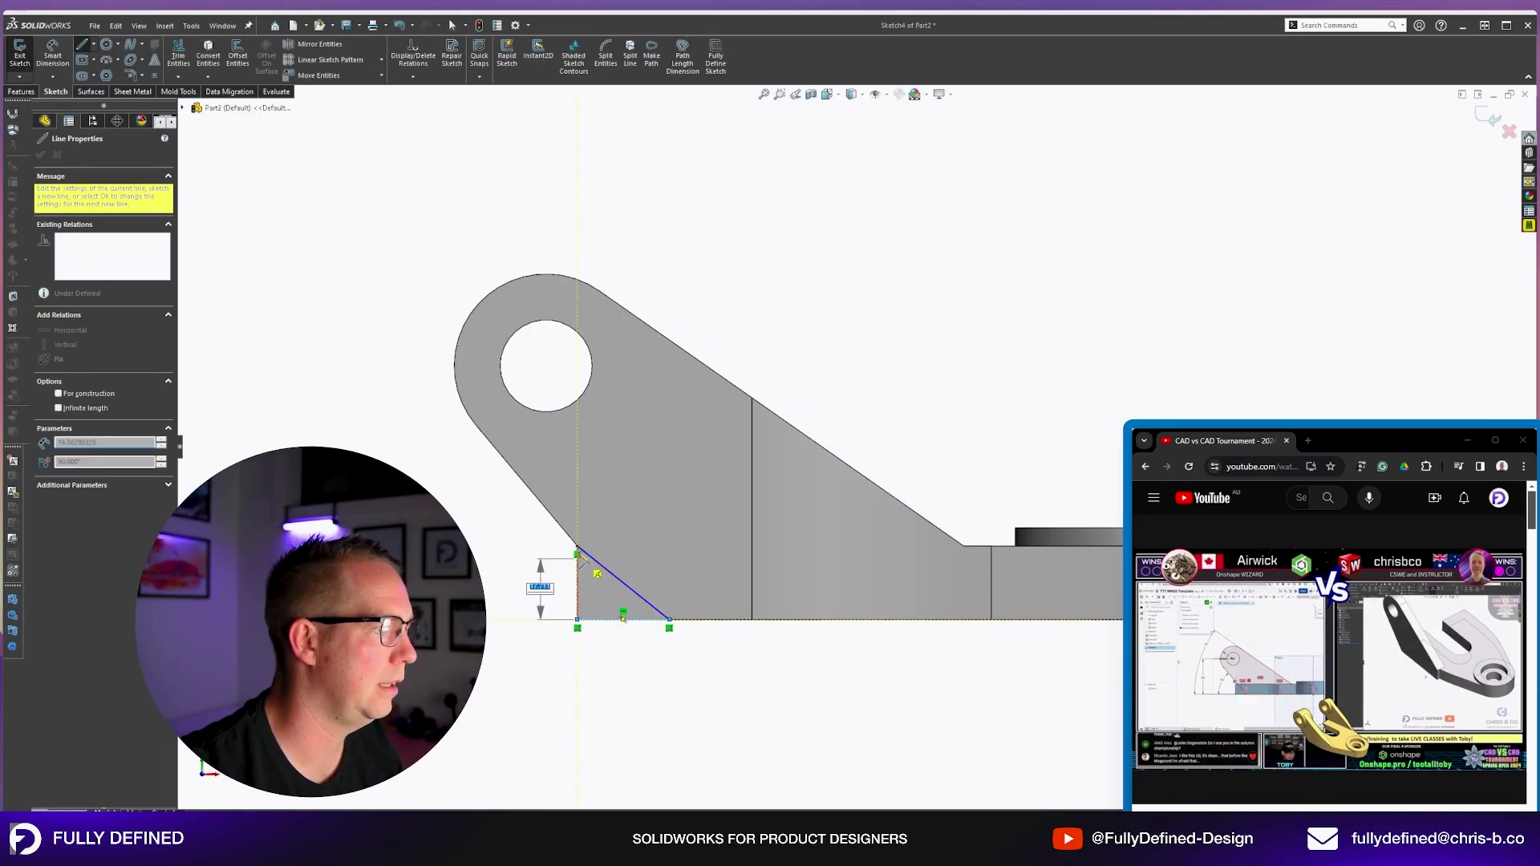
click(578, 547)
key(Escape)
click(613, 575)
ctrl+click(554, 518)
click(74, 348)
Cut the corner triangle through all of the part.
click(90, 228)
click(89, 246)
key(Return)
Reuse the arm sketch for a boss extrusion and select only the ring between its two circles as the contour.
scroll(743, 367, up, 4)
middle_drag(743, 367, 617, 514)
click(38, 338)
click(89, 351)
scroll(615, 447, down, 2)
click(26, 54)
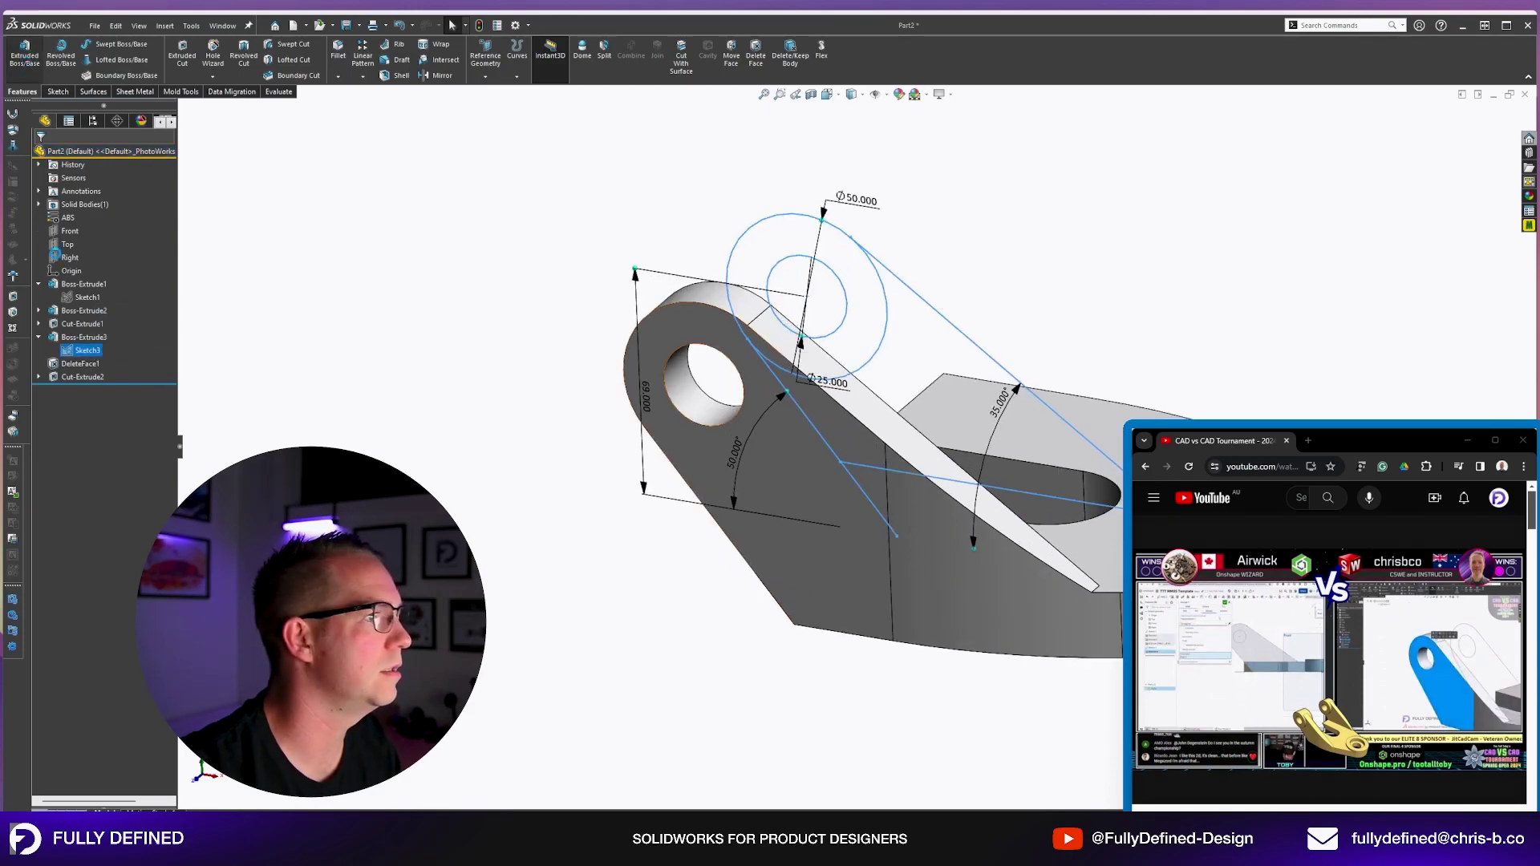
click(857, 322)
Extrude the ring as a blind 5 mm boss starting from the arm's outer face.
click(104, 190)
click(88, 209)
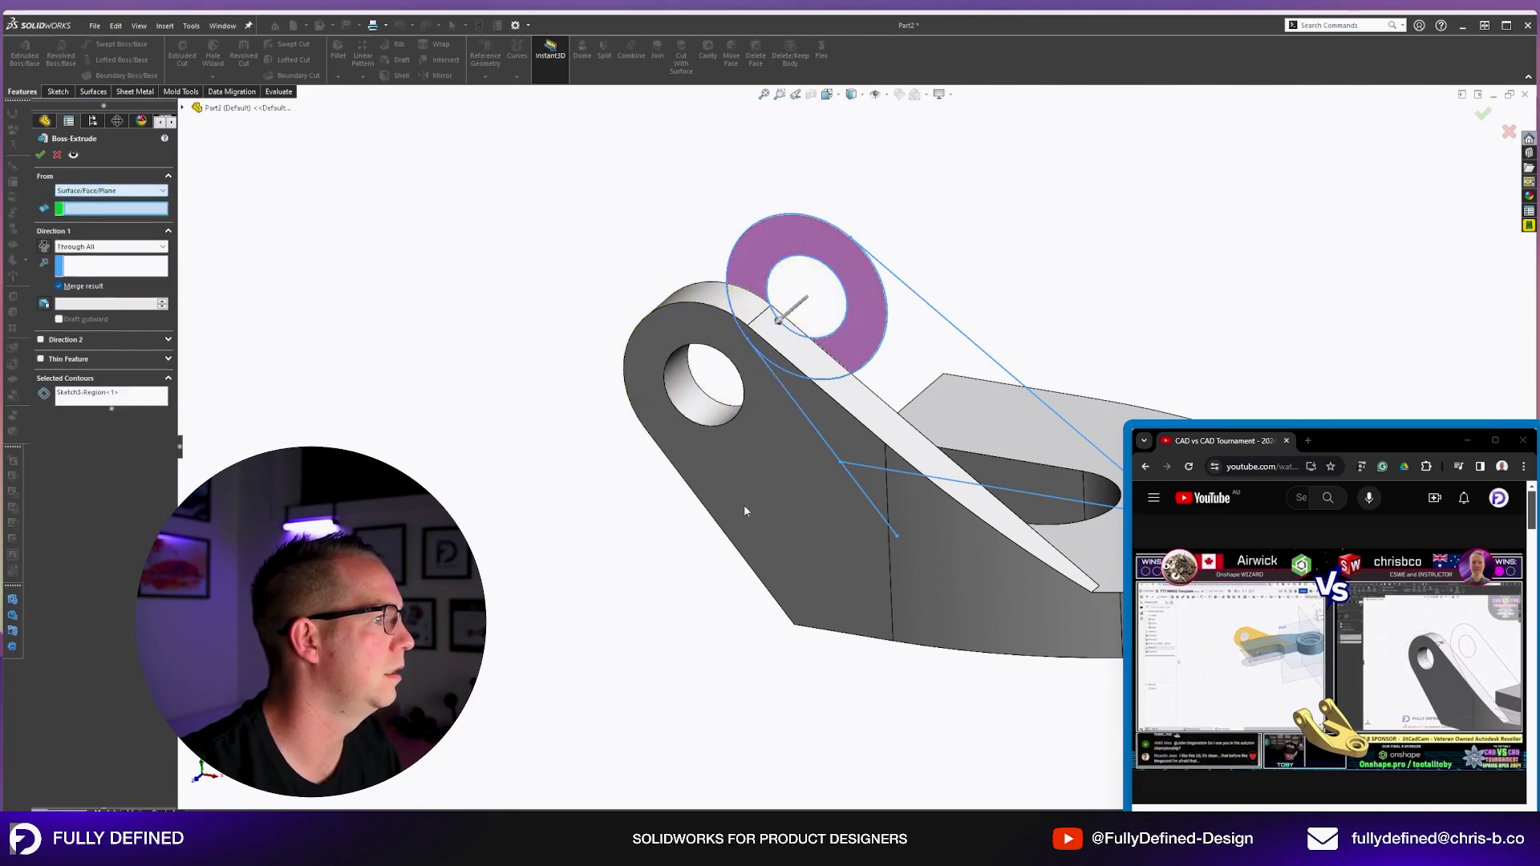
click(717, 444)
click(96, 247)
click(81, 258)
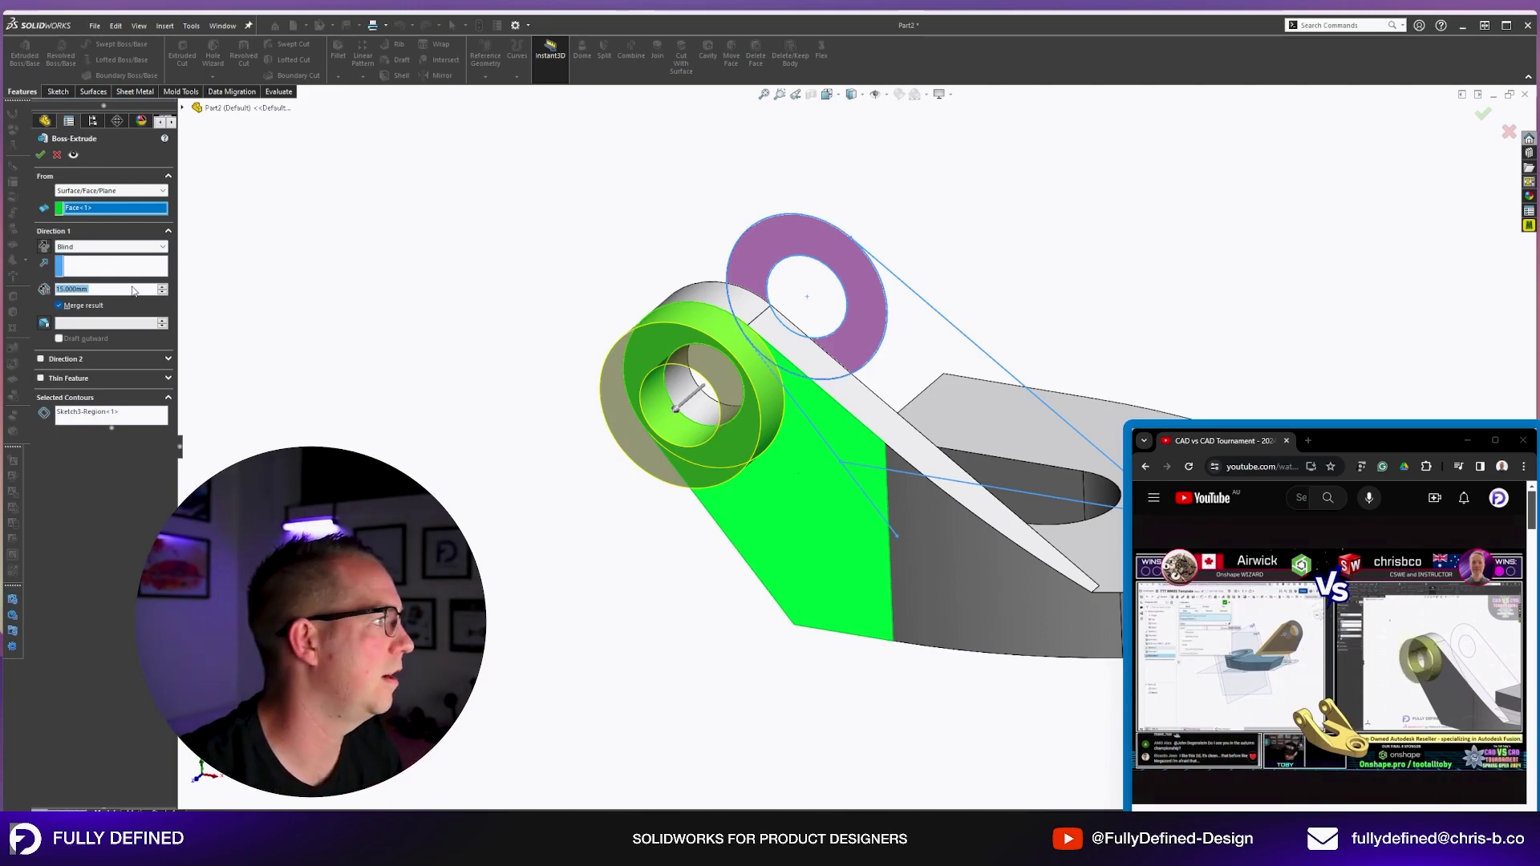
key(Return)
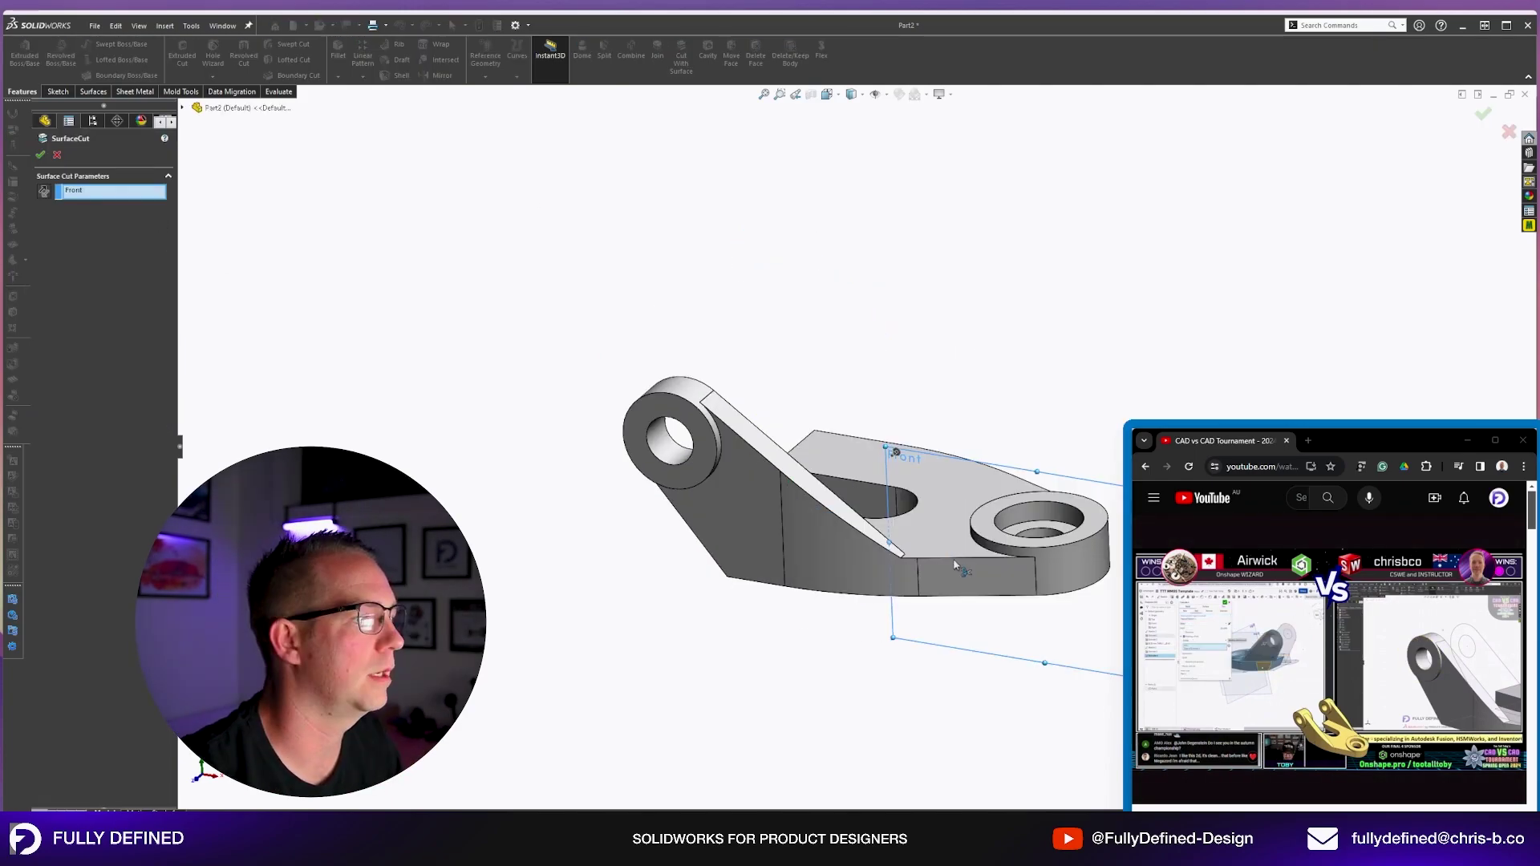
Cut away the half without the arm using the Front plane and mirror the remaining body about that plane.
scroll(955, 565, down, 3)
click(40, 155)
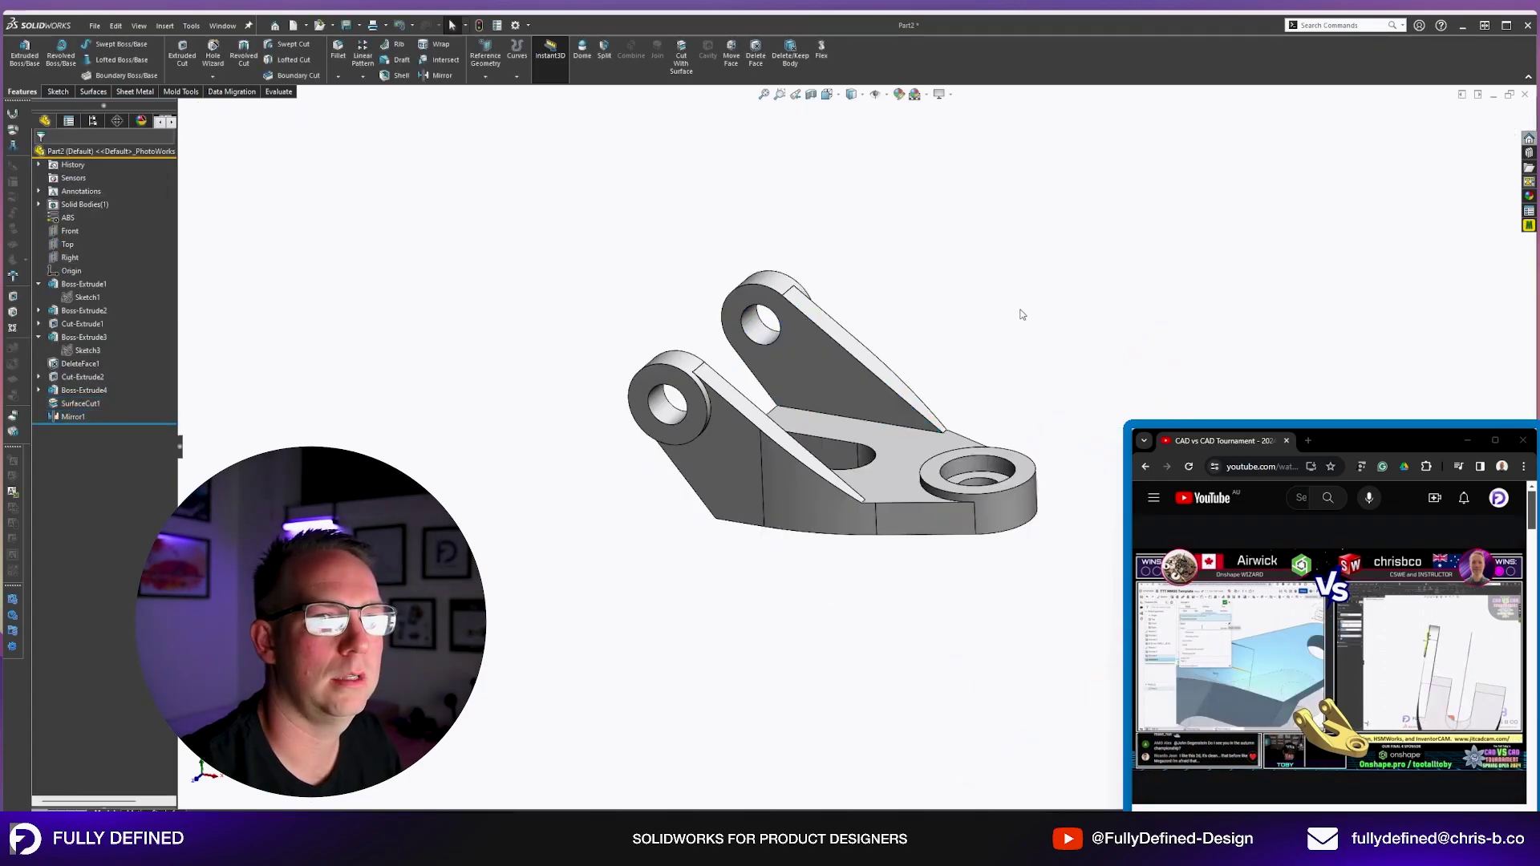
Check the part's weight in its custom properties.
middle_drag(1021, 316, 921, 458)
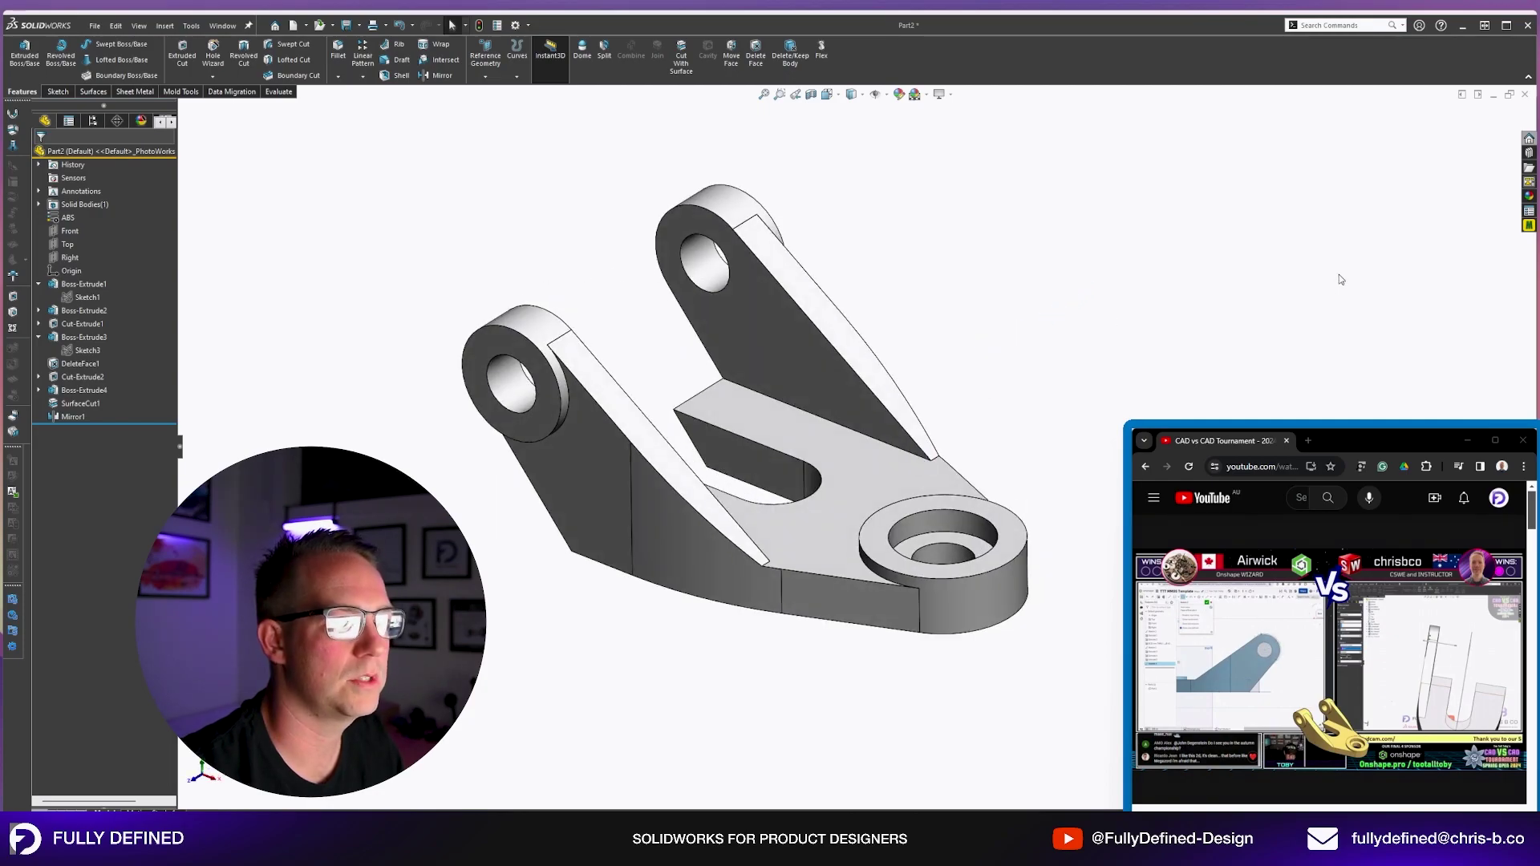
click(1530, 210)
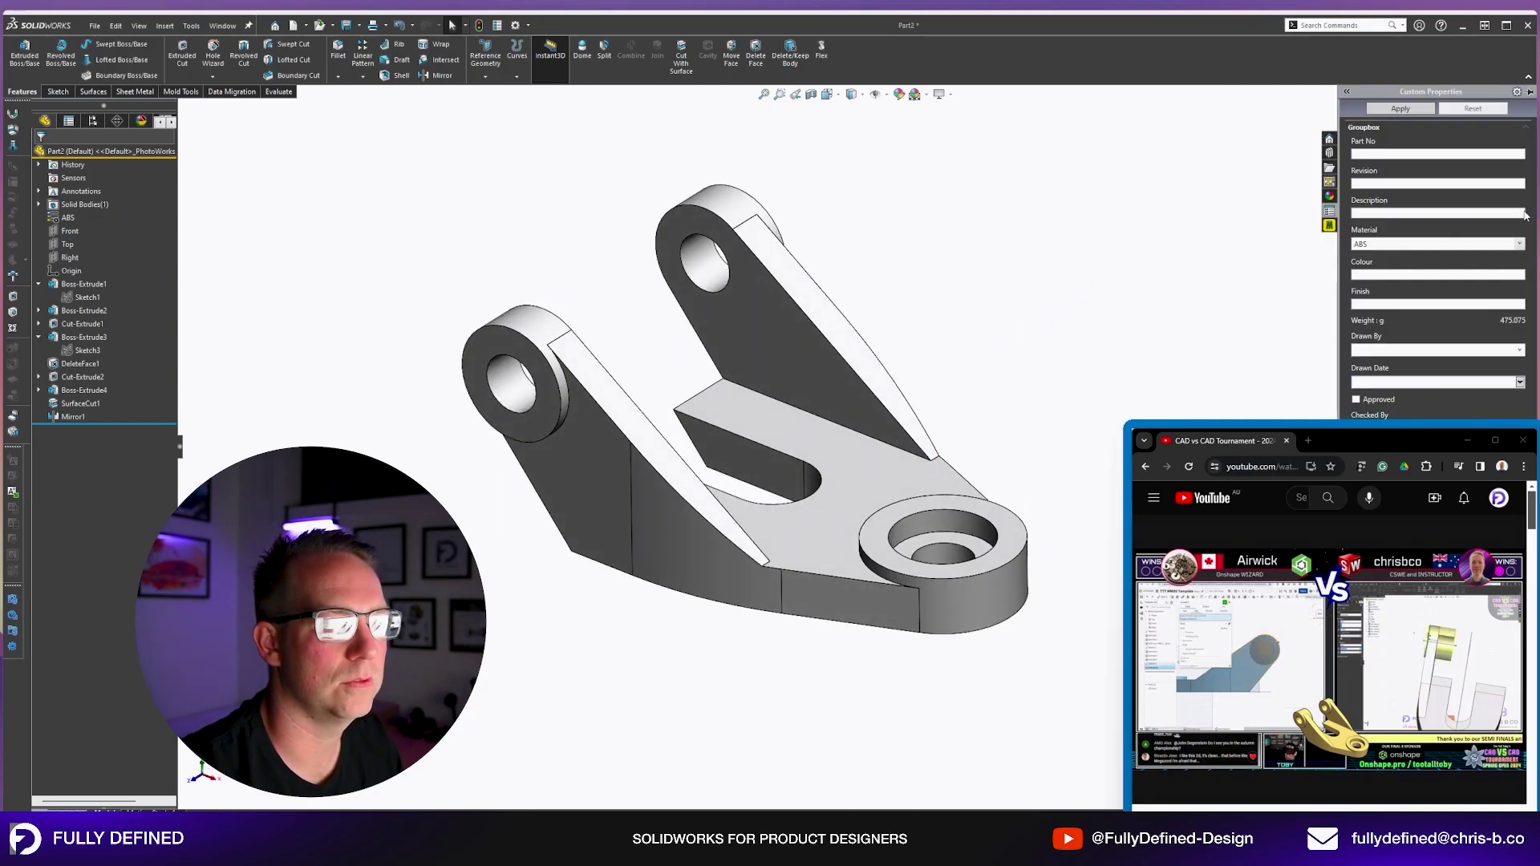
click(1238, 248)
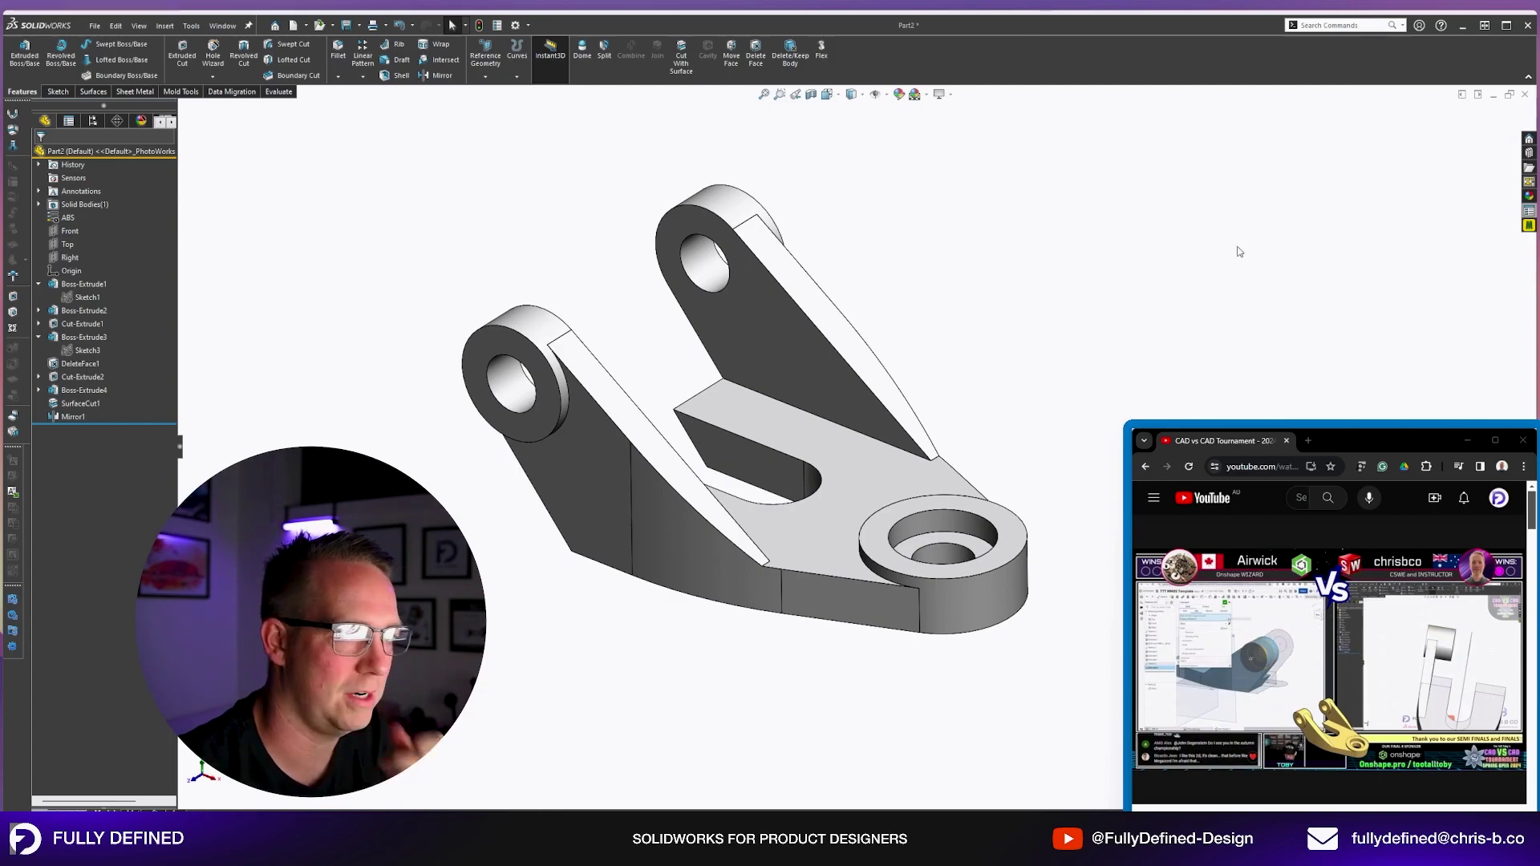
middle_drag(1001, 318, 606, 353)
scroll(692, 368, down, 3)
click(73, 339)
click(76, 351)
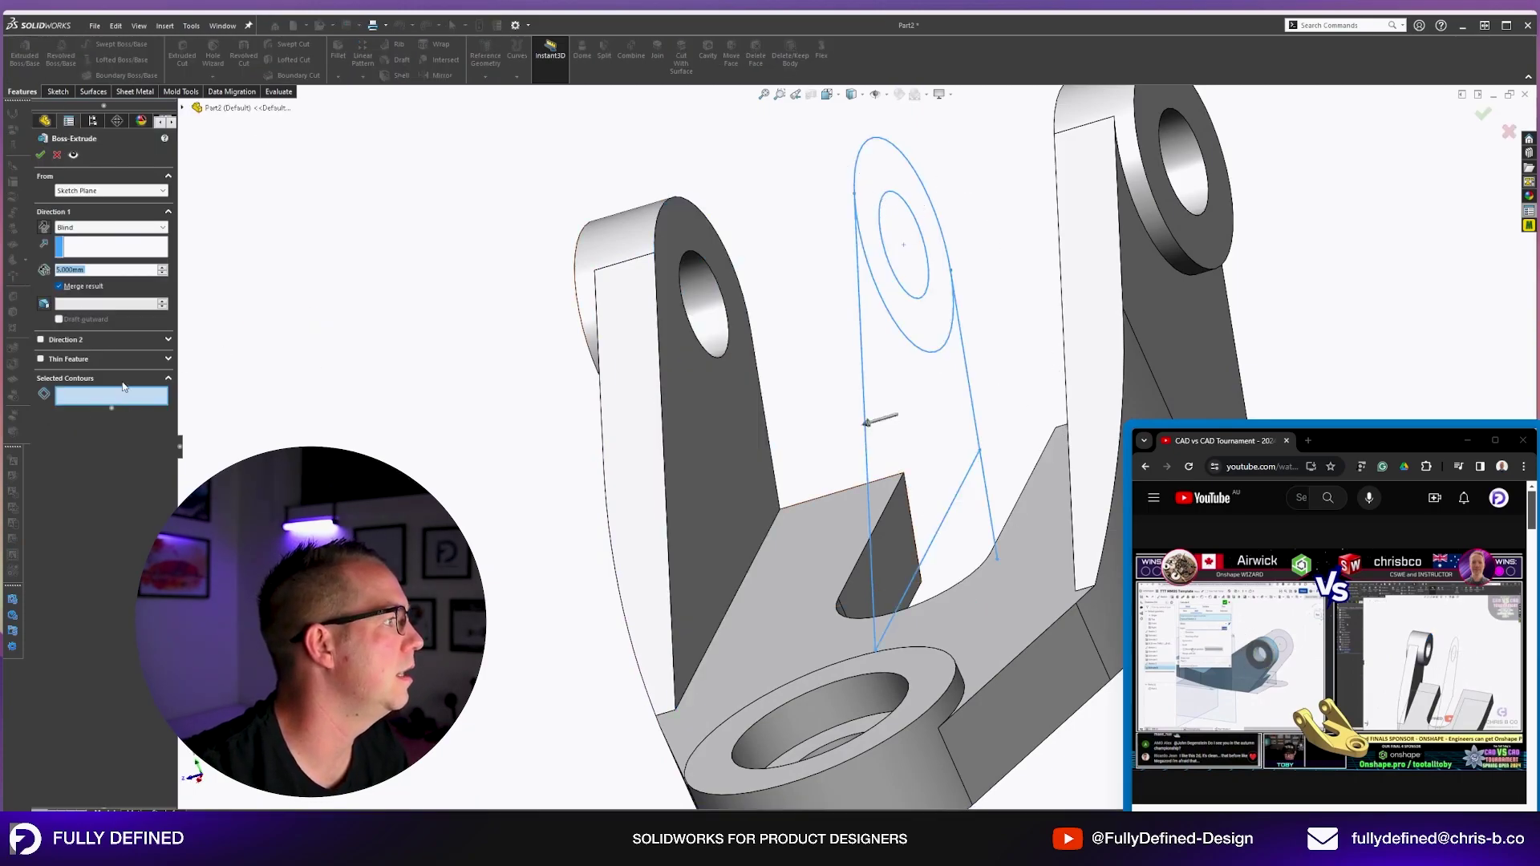
key(Escape)
key(Escape)
Add a second direction to the ring's boss extrusion, ended by Offset From Surface with a 40 mm offset.
click(39, 391)
click(73, 391)
click(127, 354)
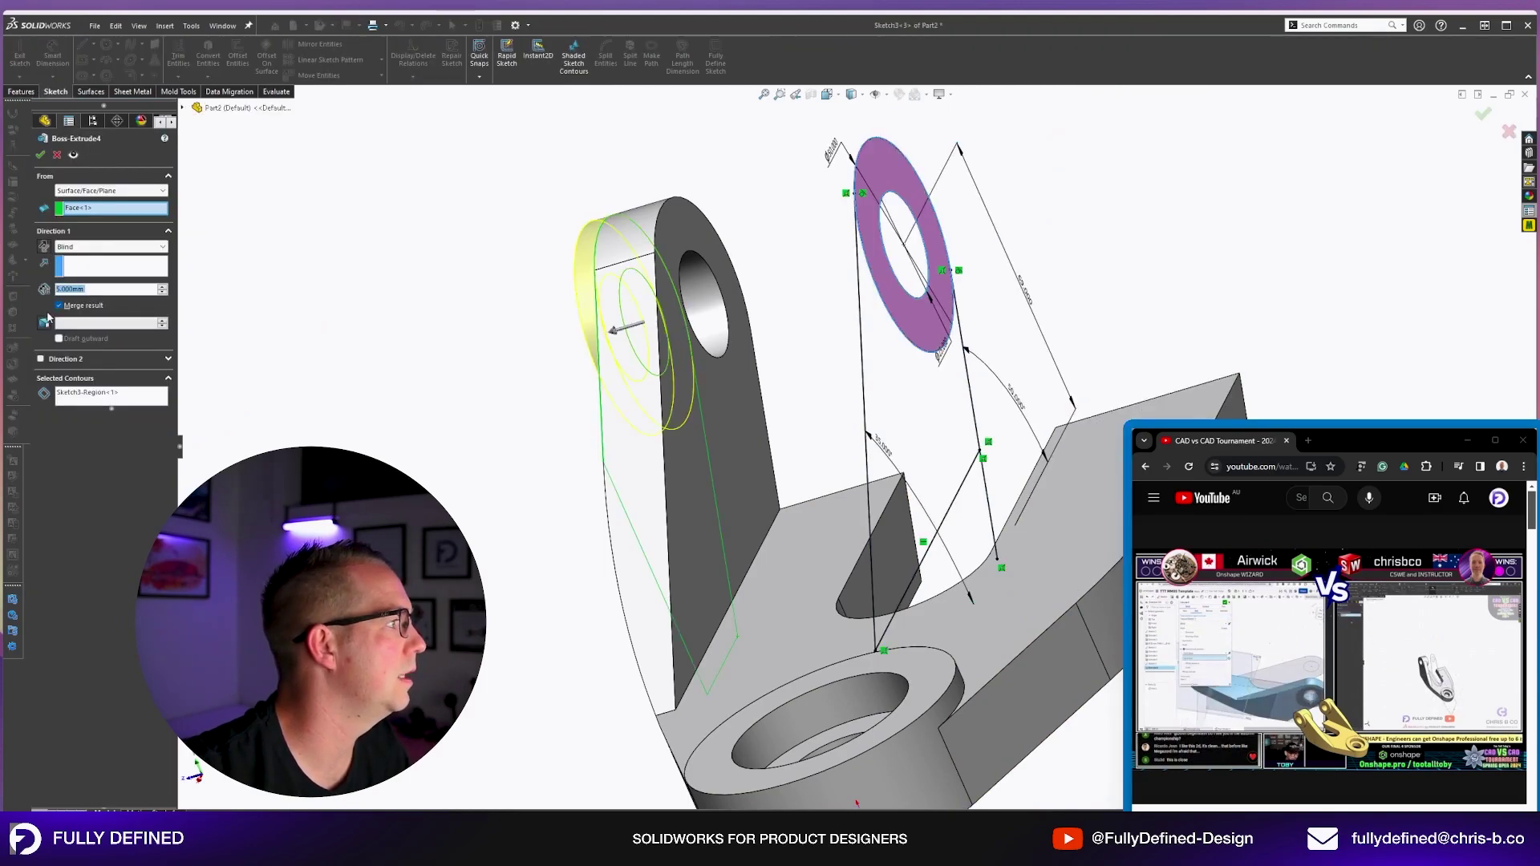
click(40, 359)
click(86, 373)
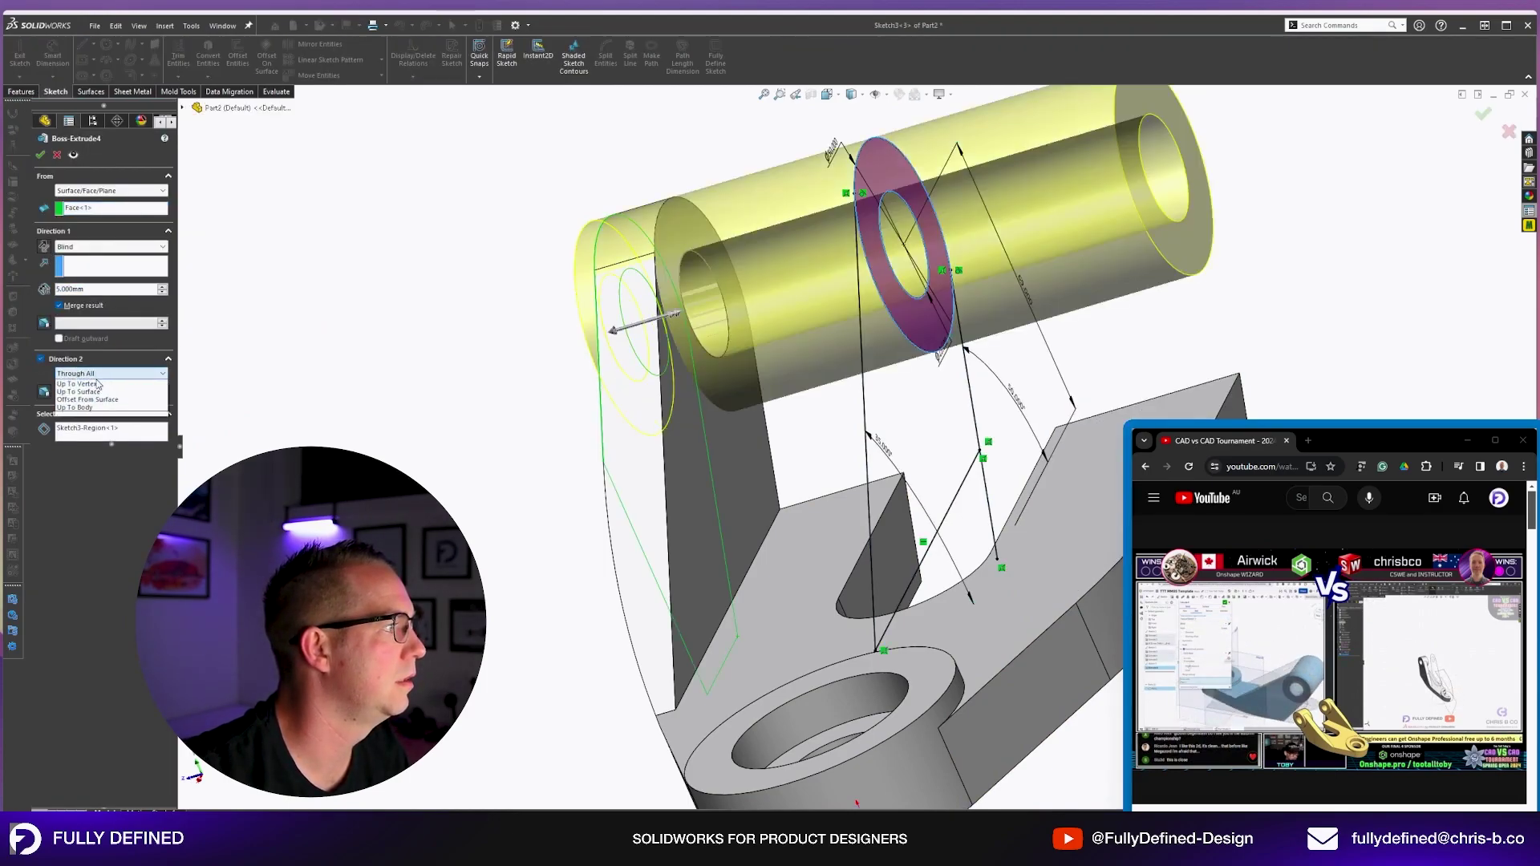
click(94, 389)
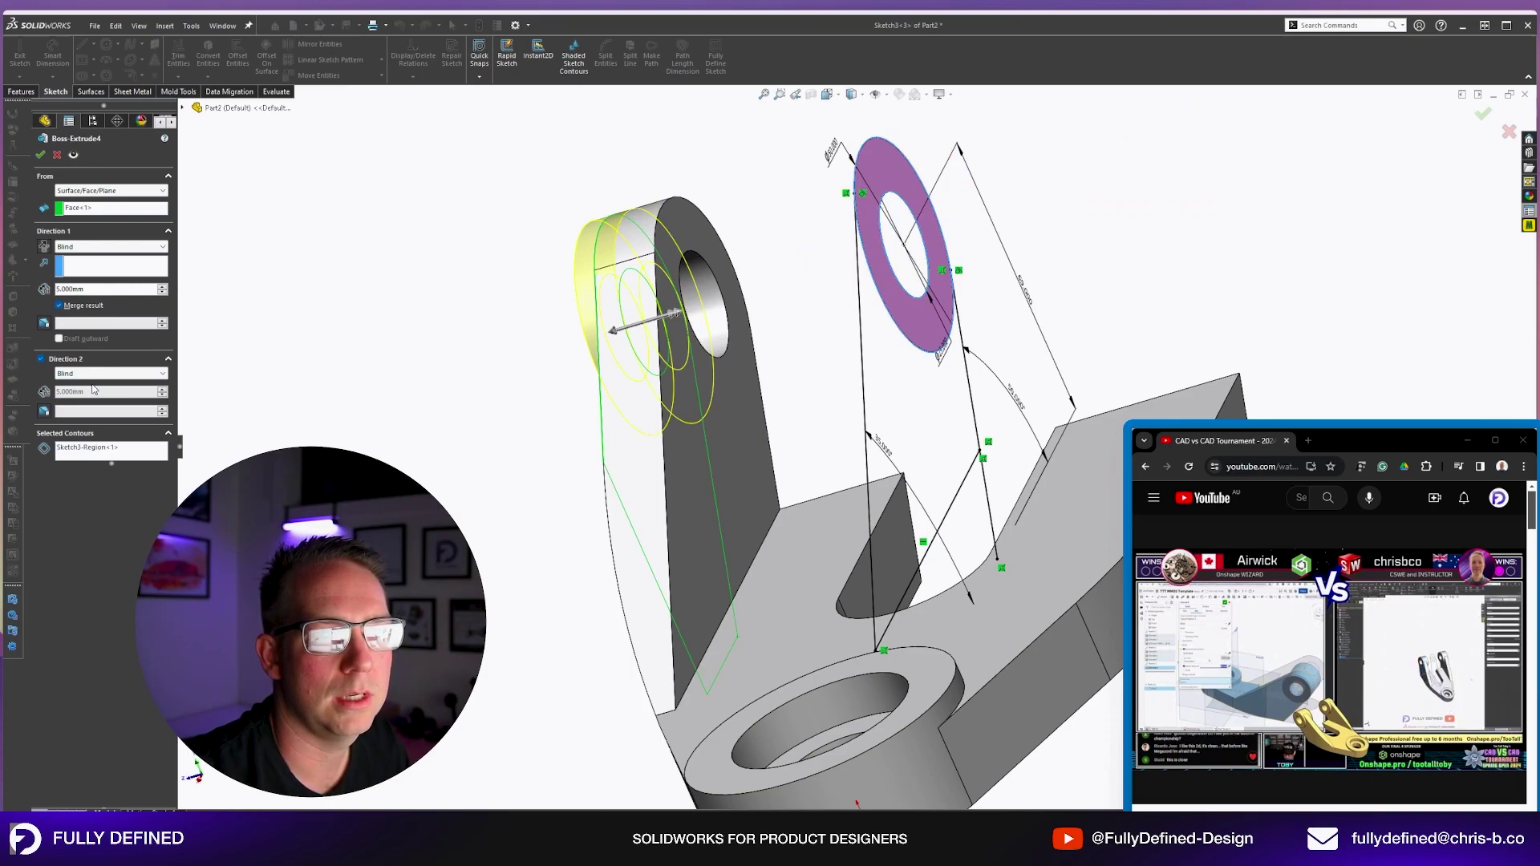
click(78, 374)
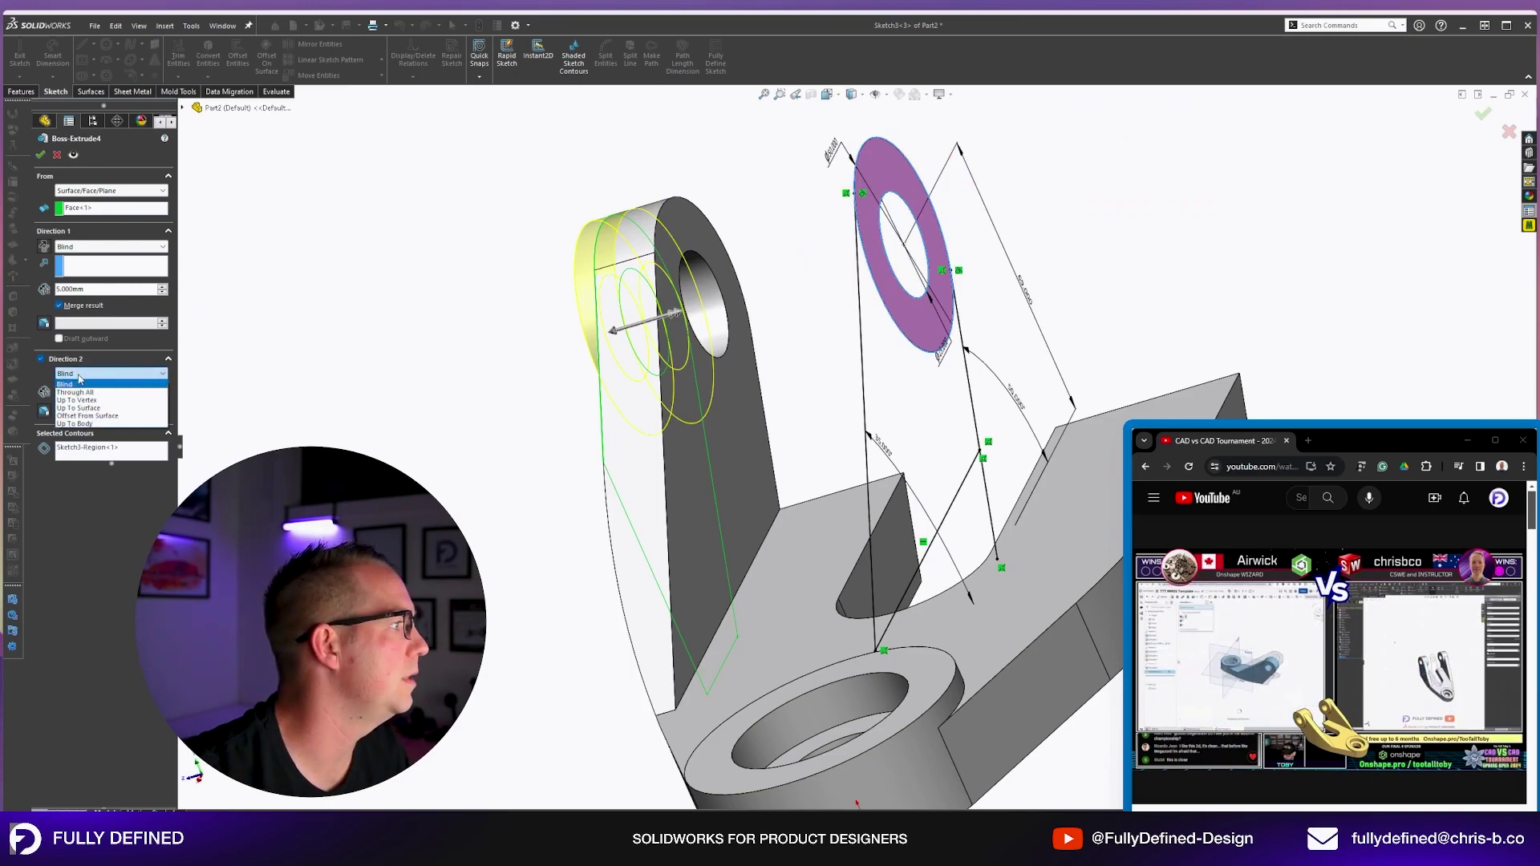
click(88, 419)
text(40)
key(Return)
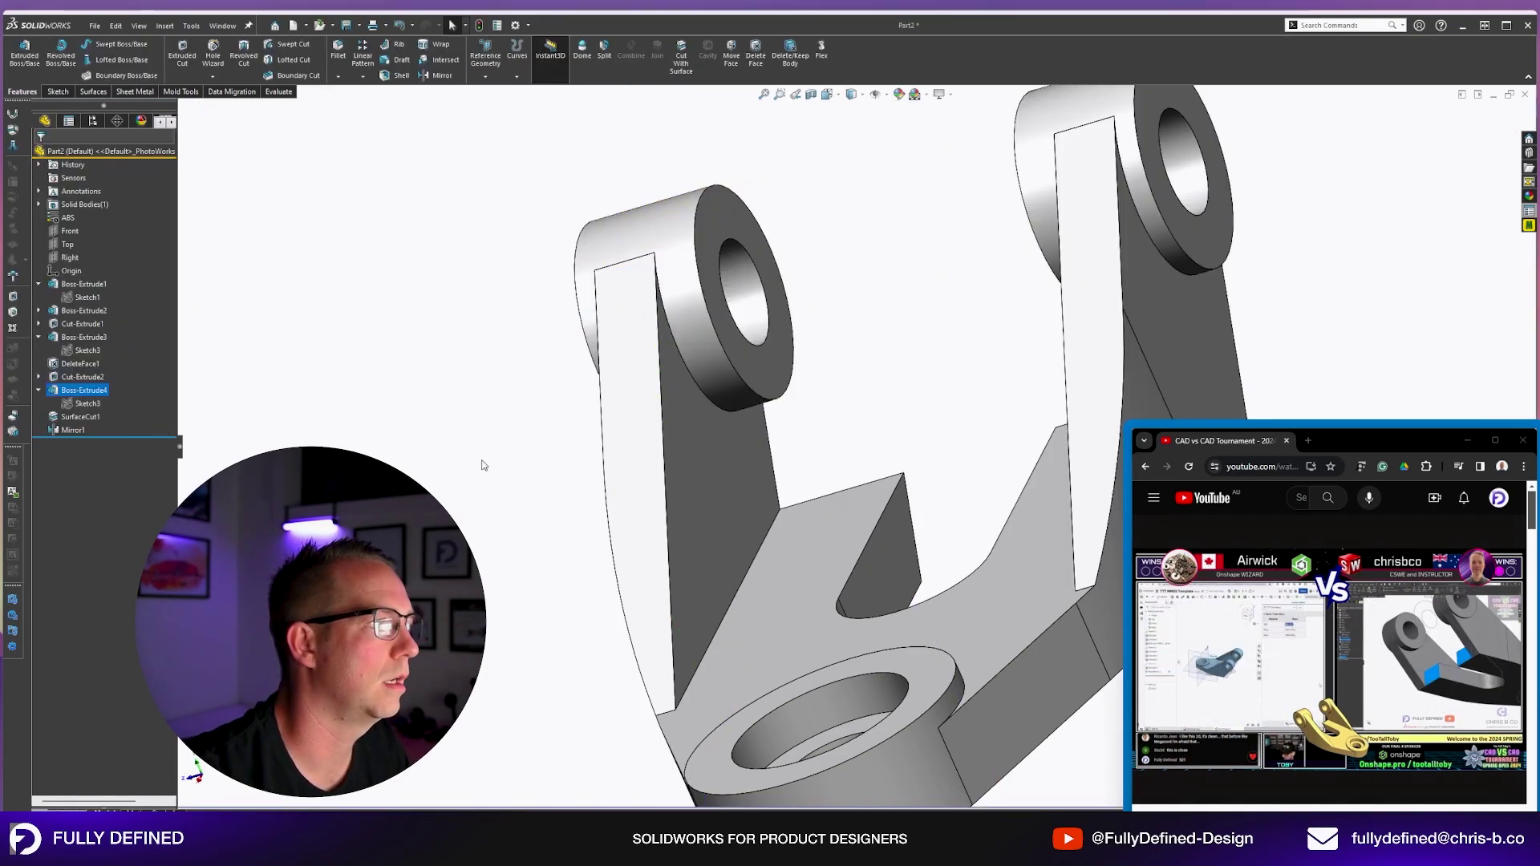
Check the part's weight in its custom properties and inspect the hinge from several angles.
click(1529, 213)
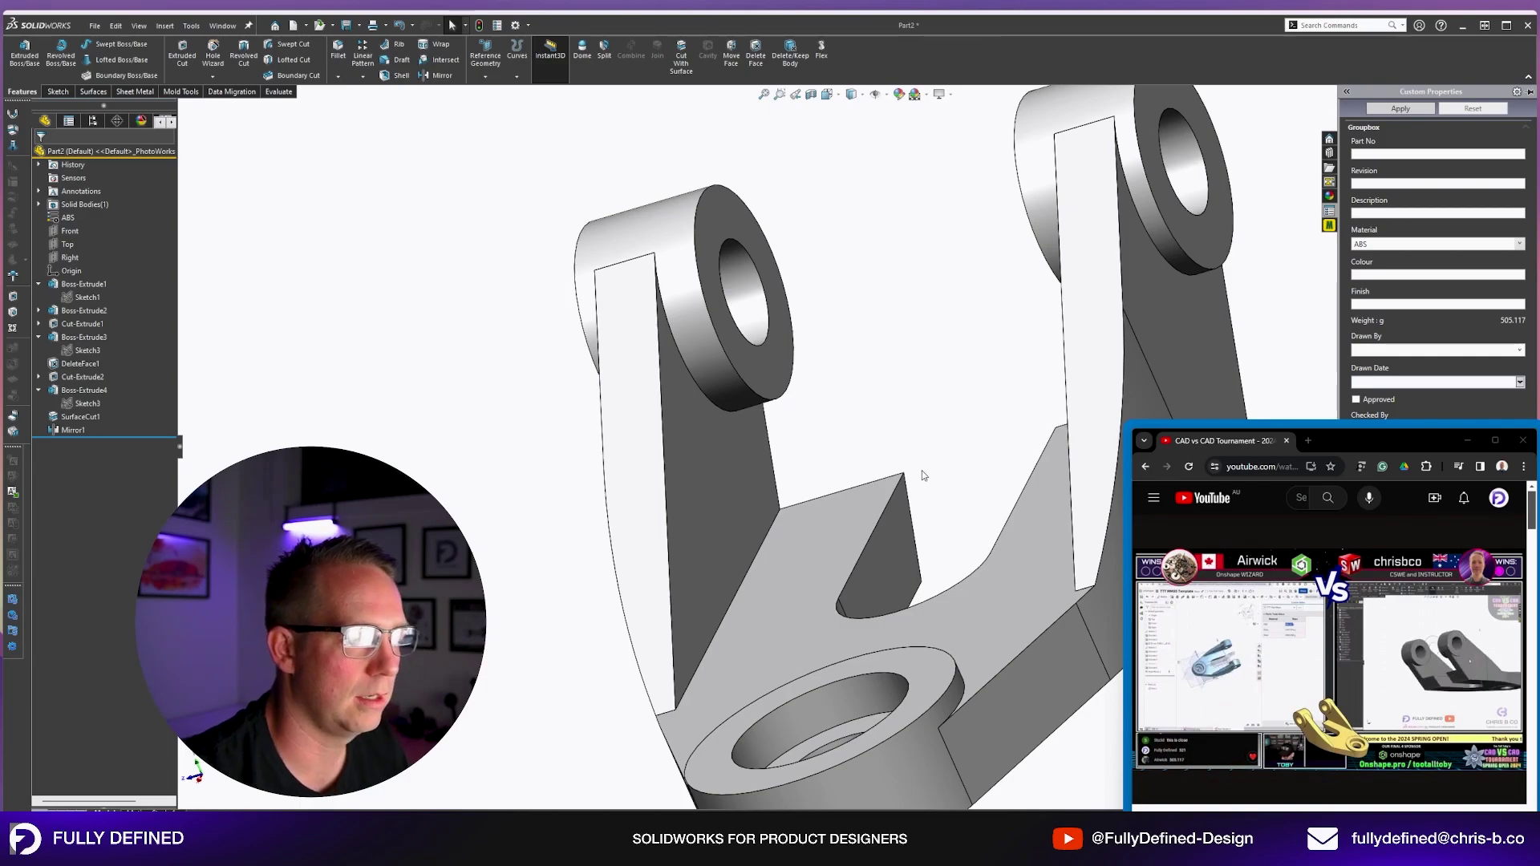
key(ctrl+7)
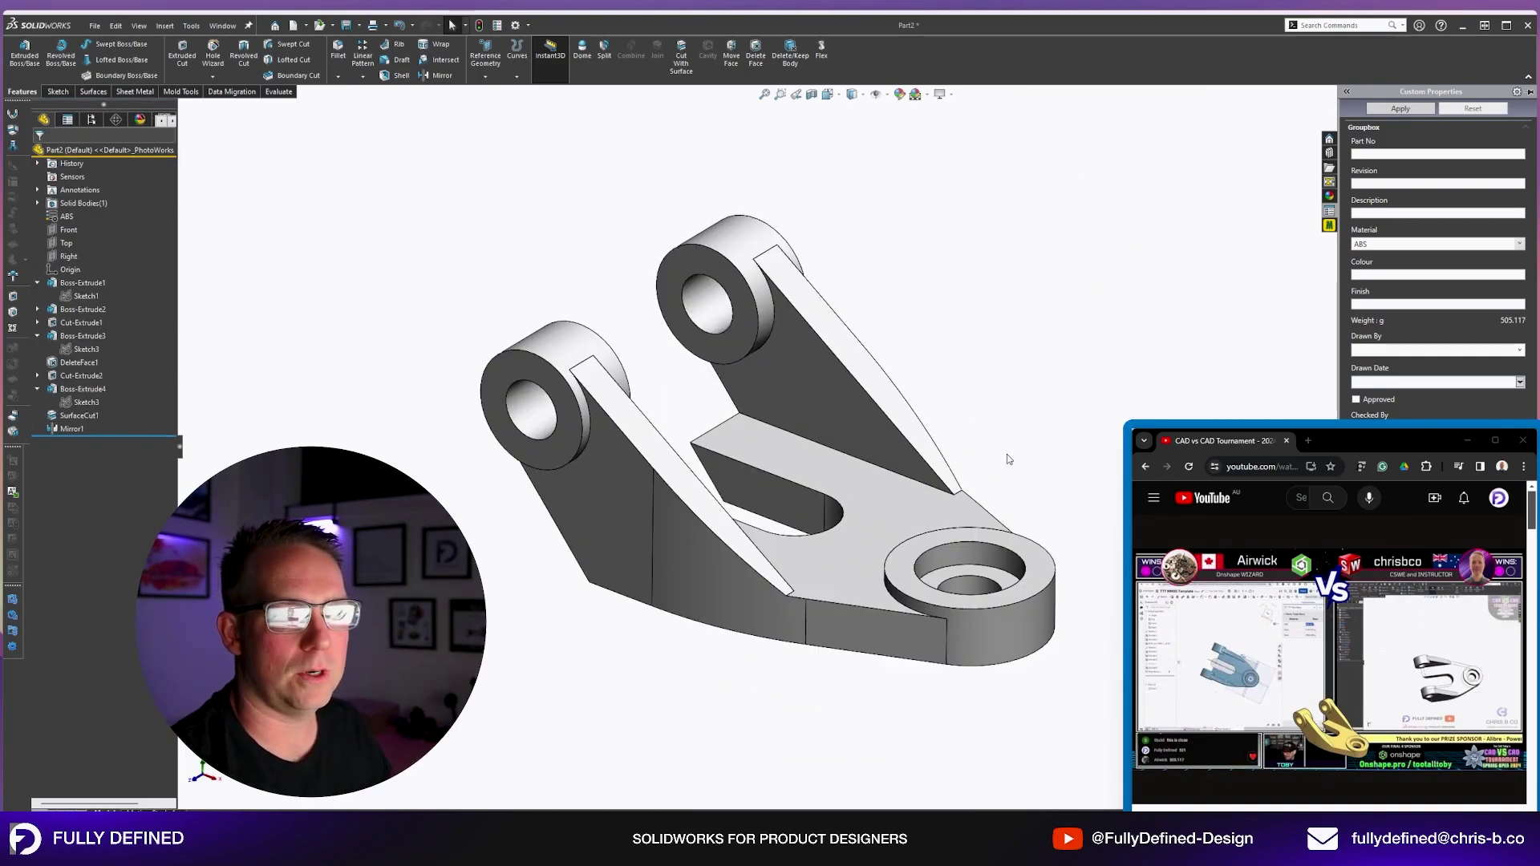
middle_drag(1008, 457, 969, 530)
middle_drag(760, 609, 912, 389)
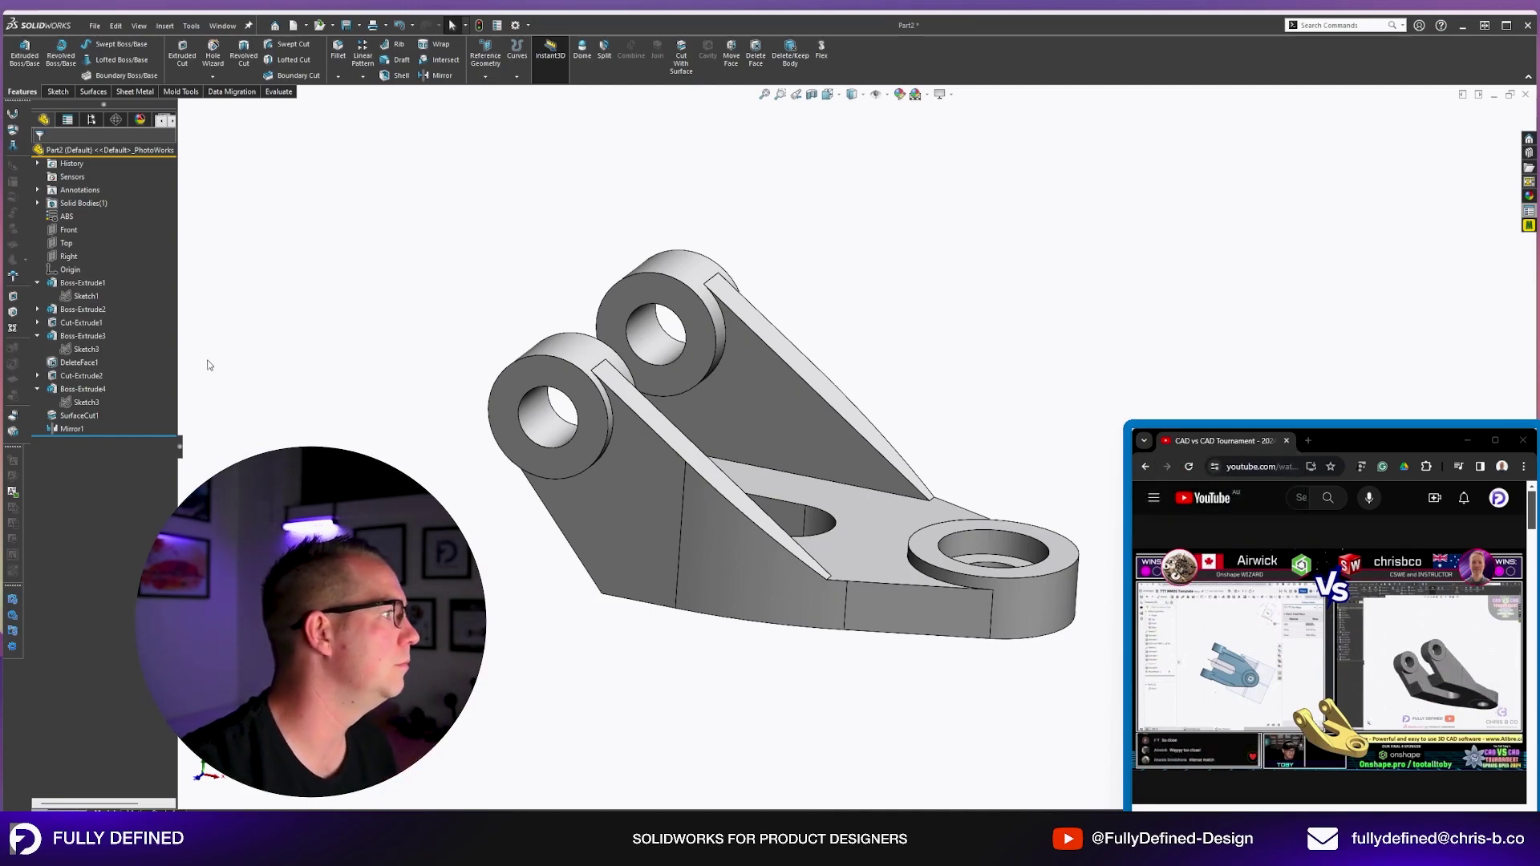
Examine the sketches behind the hinge's base and arm features on the model.
click(85, 350)
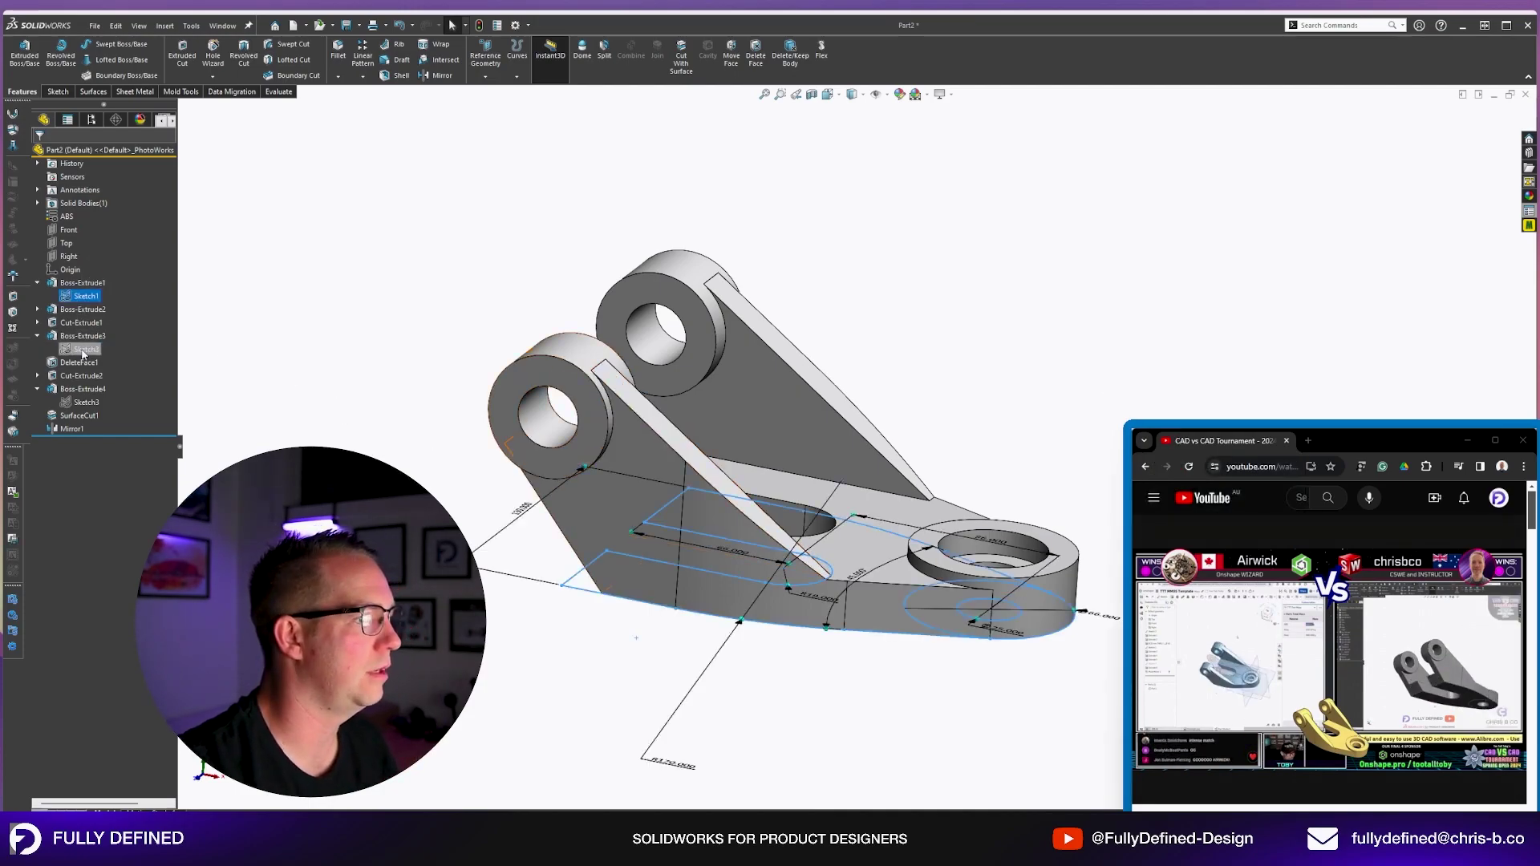
click(84, 403)
mouse_move(690, 490)
middle_down()
mouse_move(839, 521)
mouse_move(795, 500)
mouse_move(825, 414)
middle_up()
key(Escape)
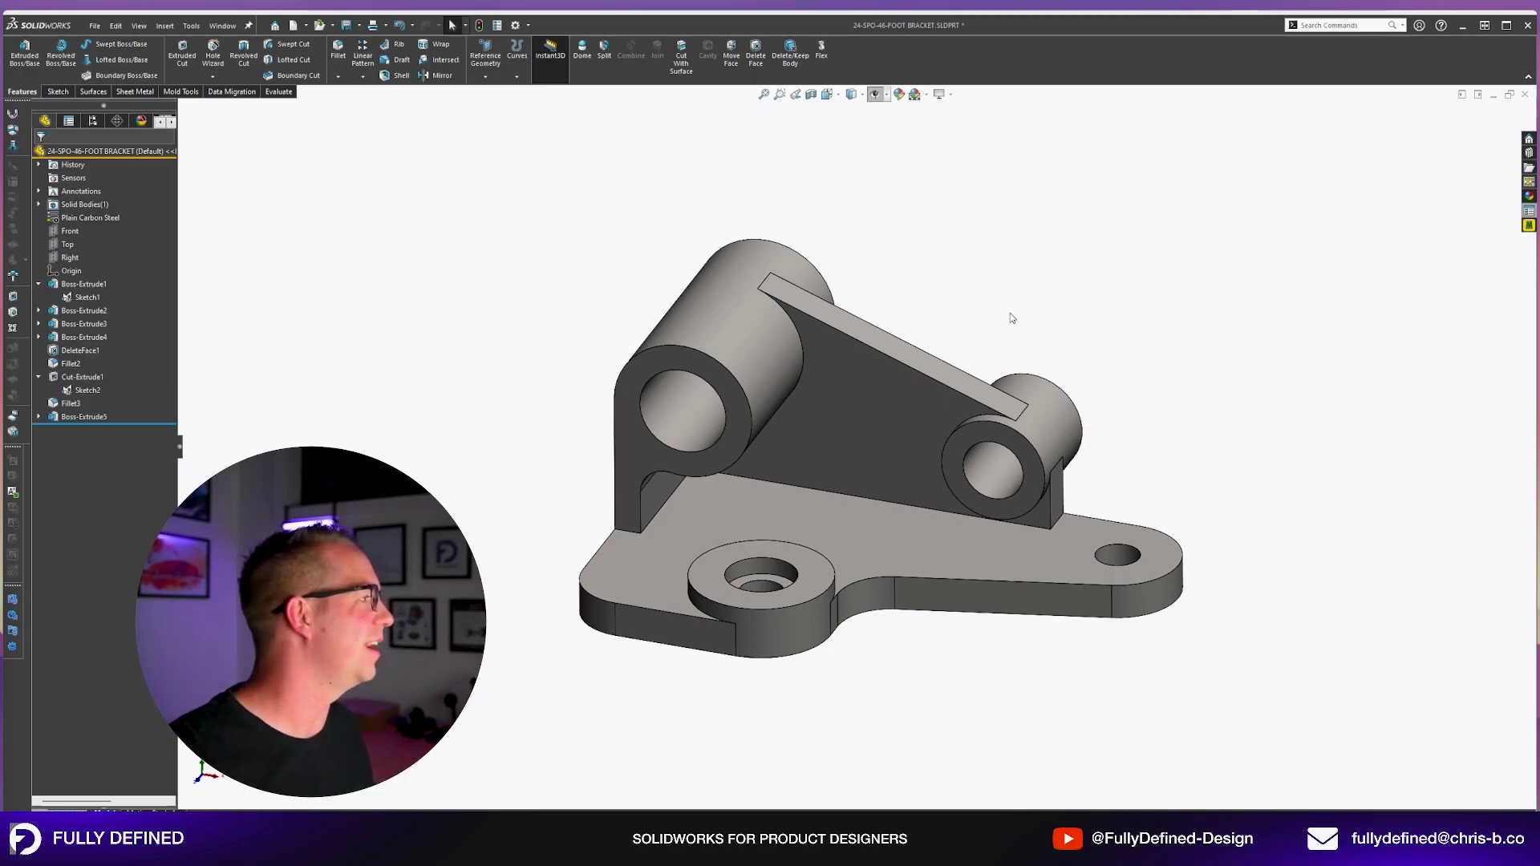
Close the foot bracket part without saving it.
key(ctrl+w)
key(n)
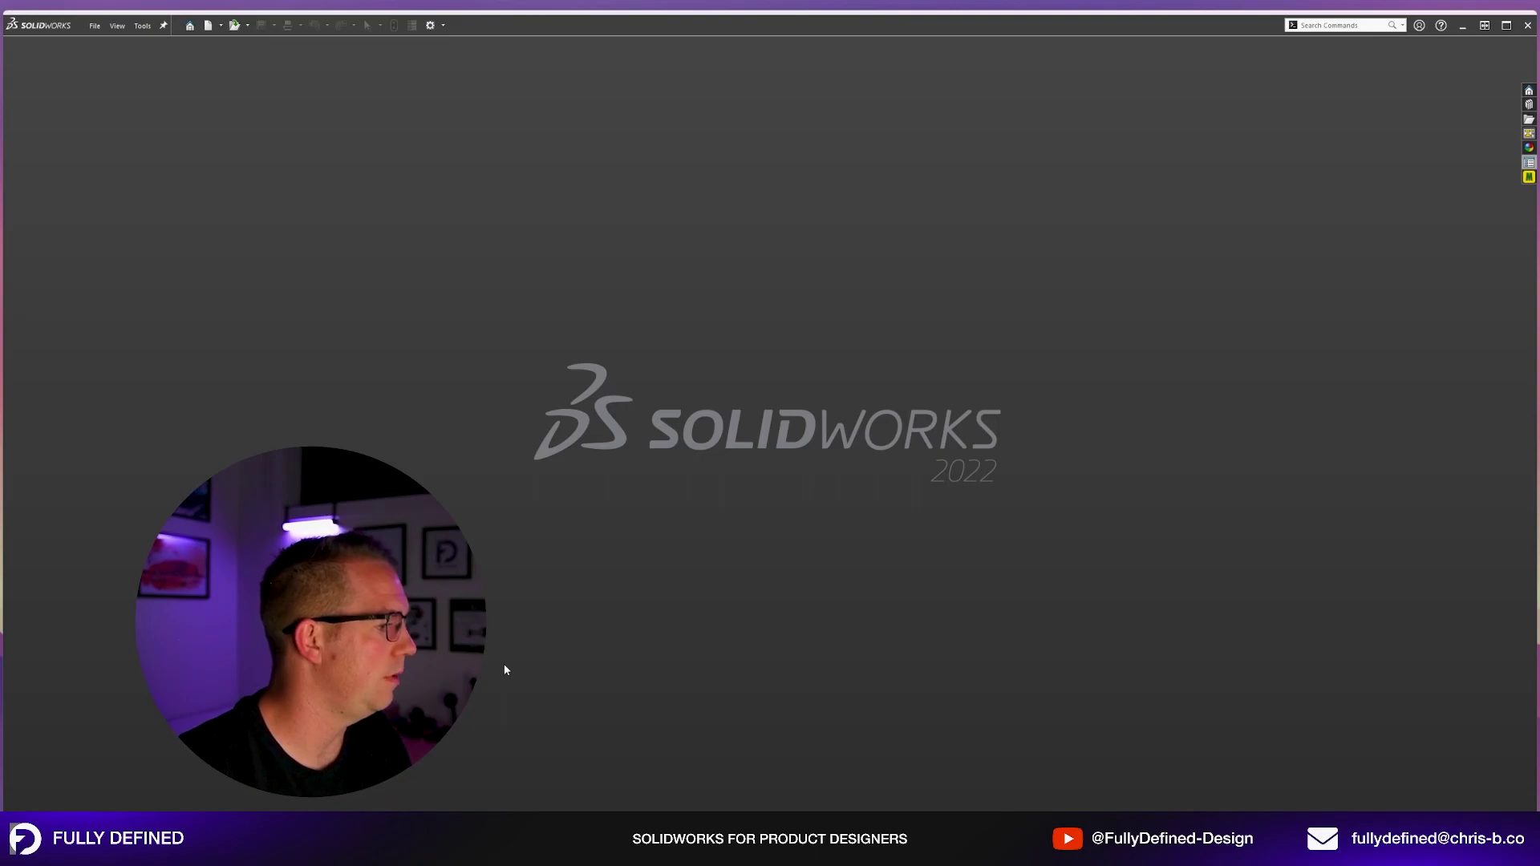
Switch to the tournament video in Chrome, show the 24-SPO-46-FOOT BRACKET drawing, and keep the browser as a small always-on-top window.
mouse_move(425, 852)
click(455, 820)
drag(1094, 14, 1120, 24)
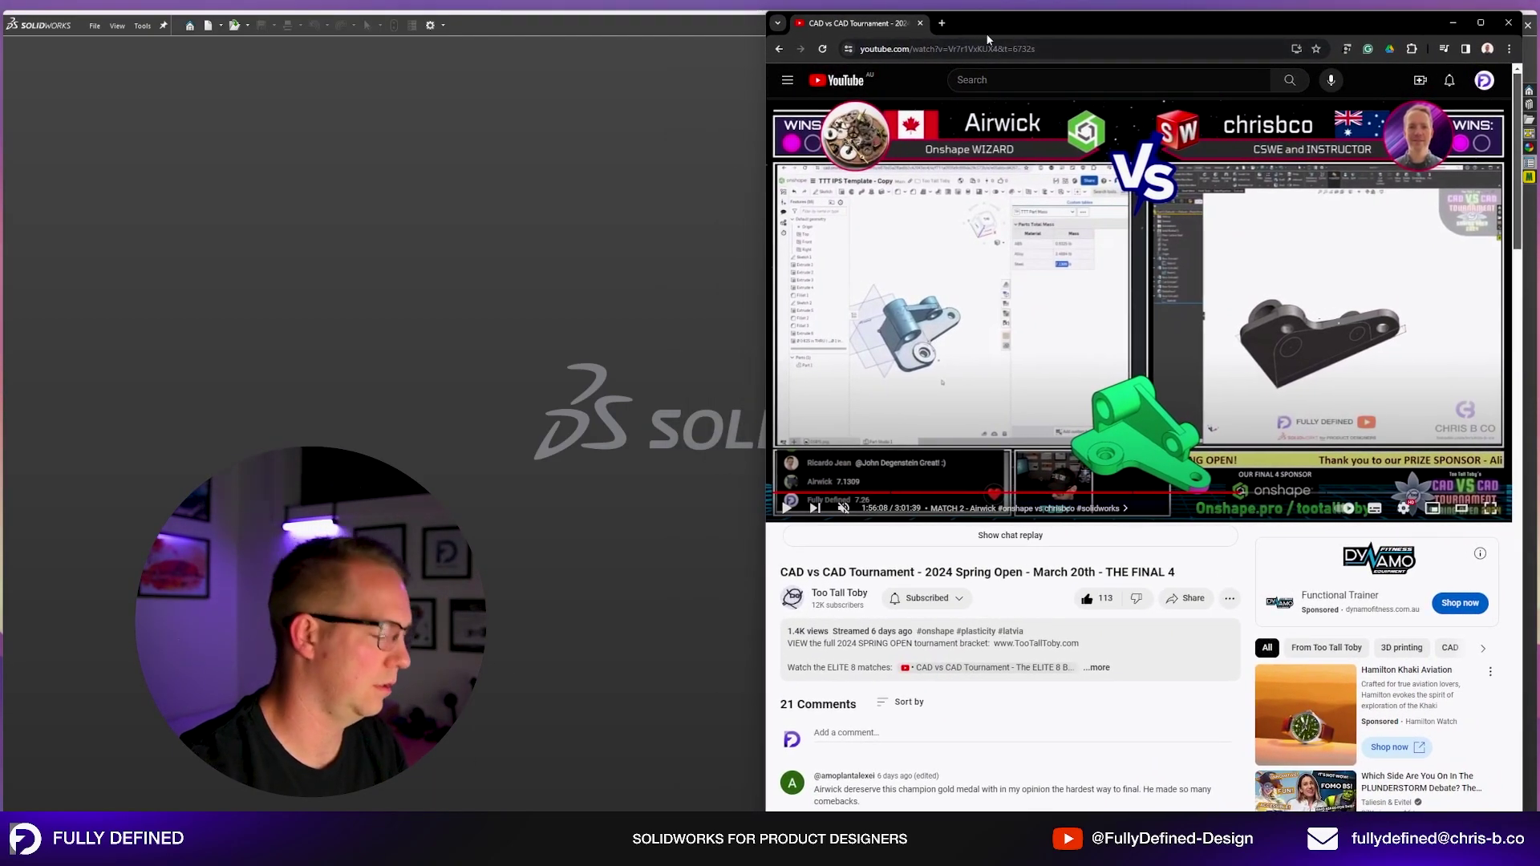
key(ctrl+super+t)
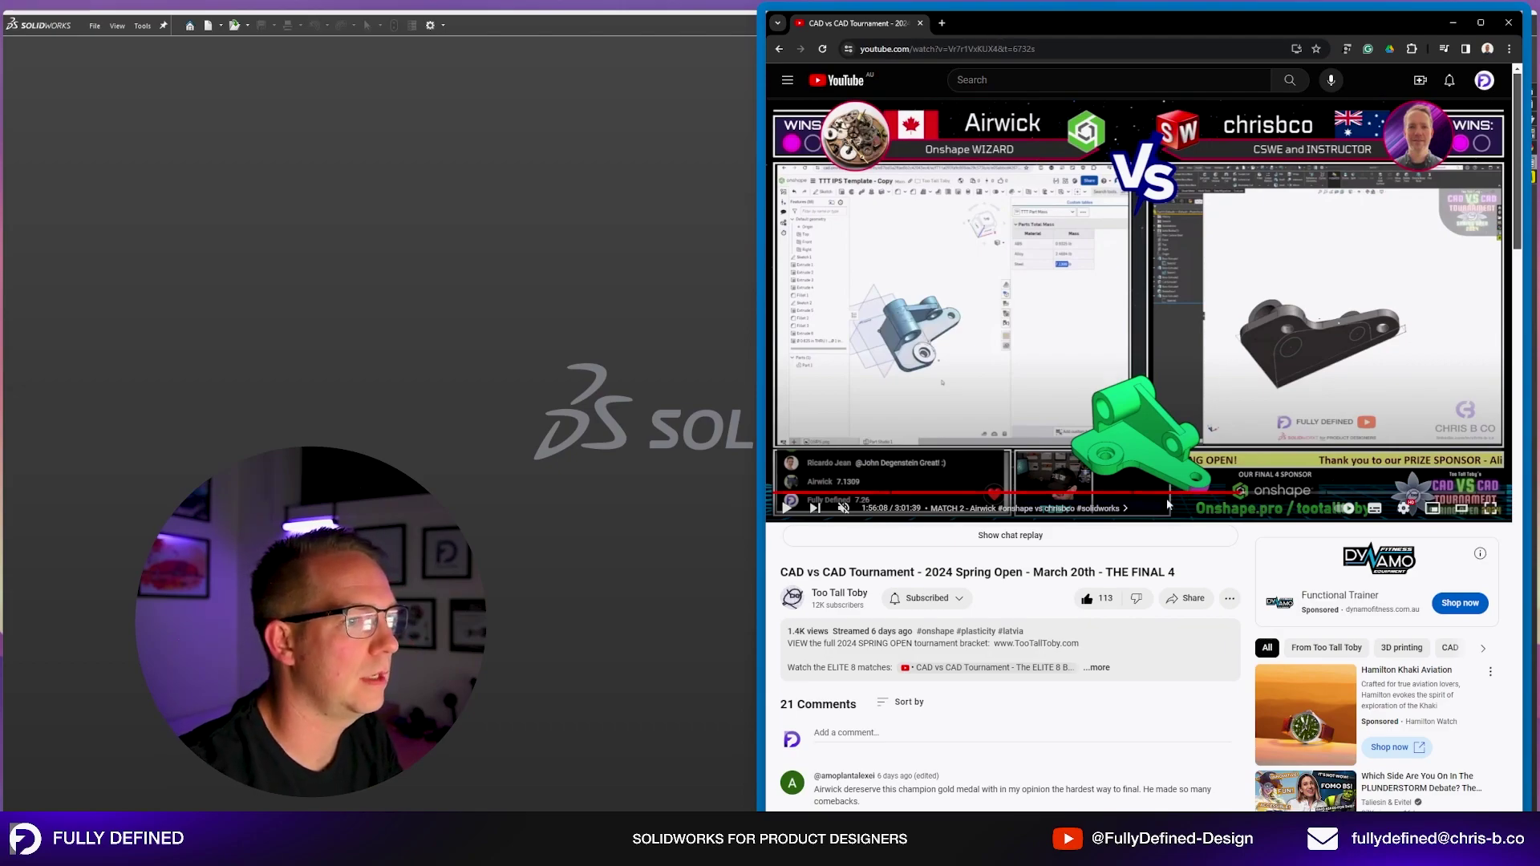
click(1218, 499)
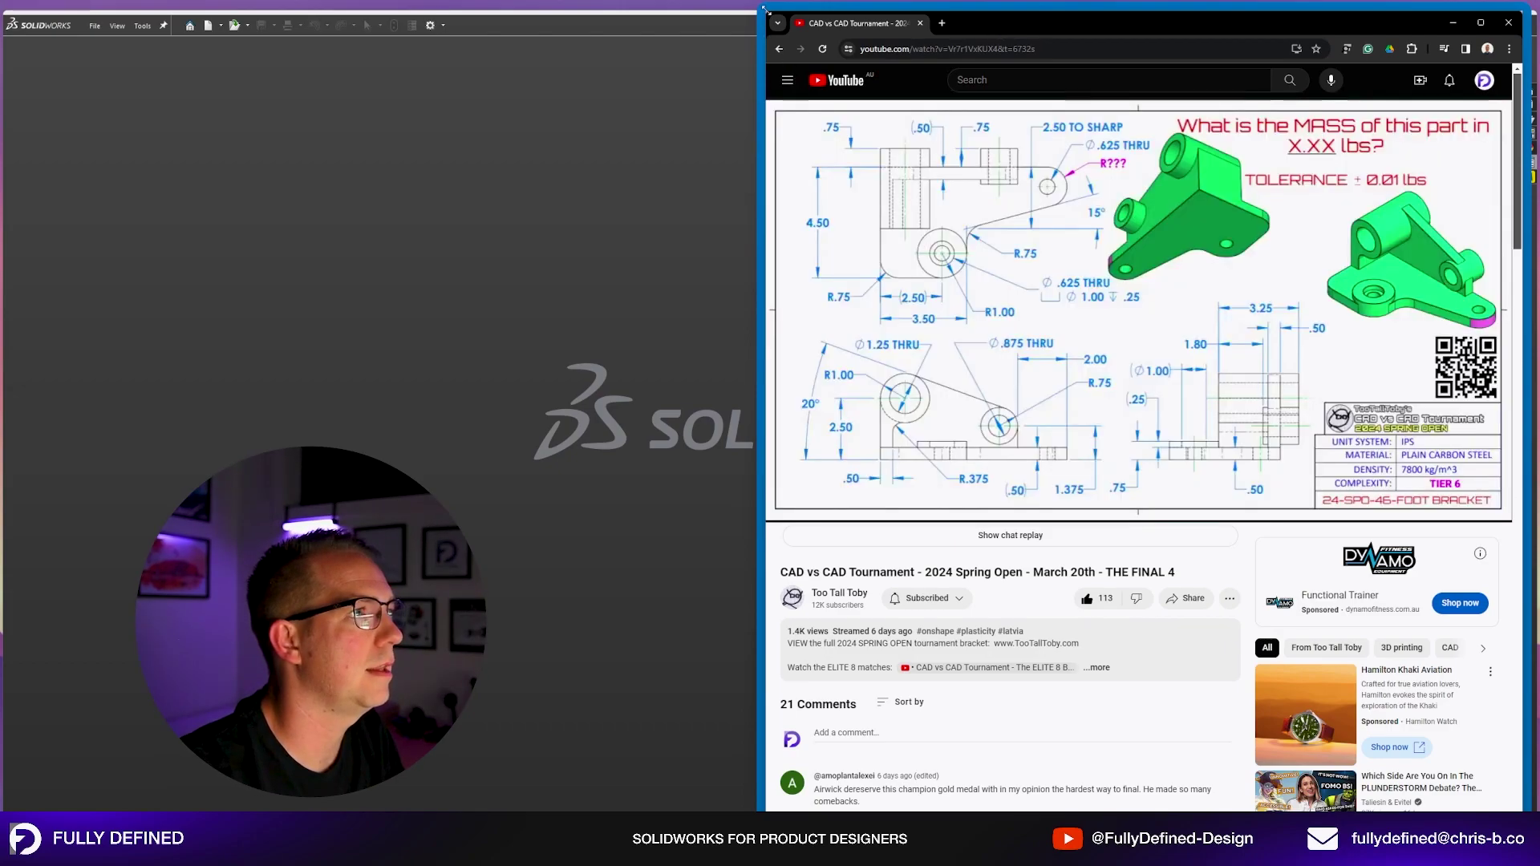
drag(765, 8, 1104, 432)
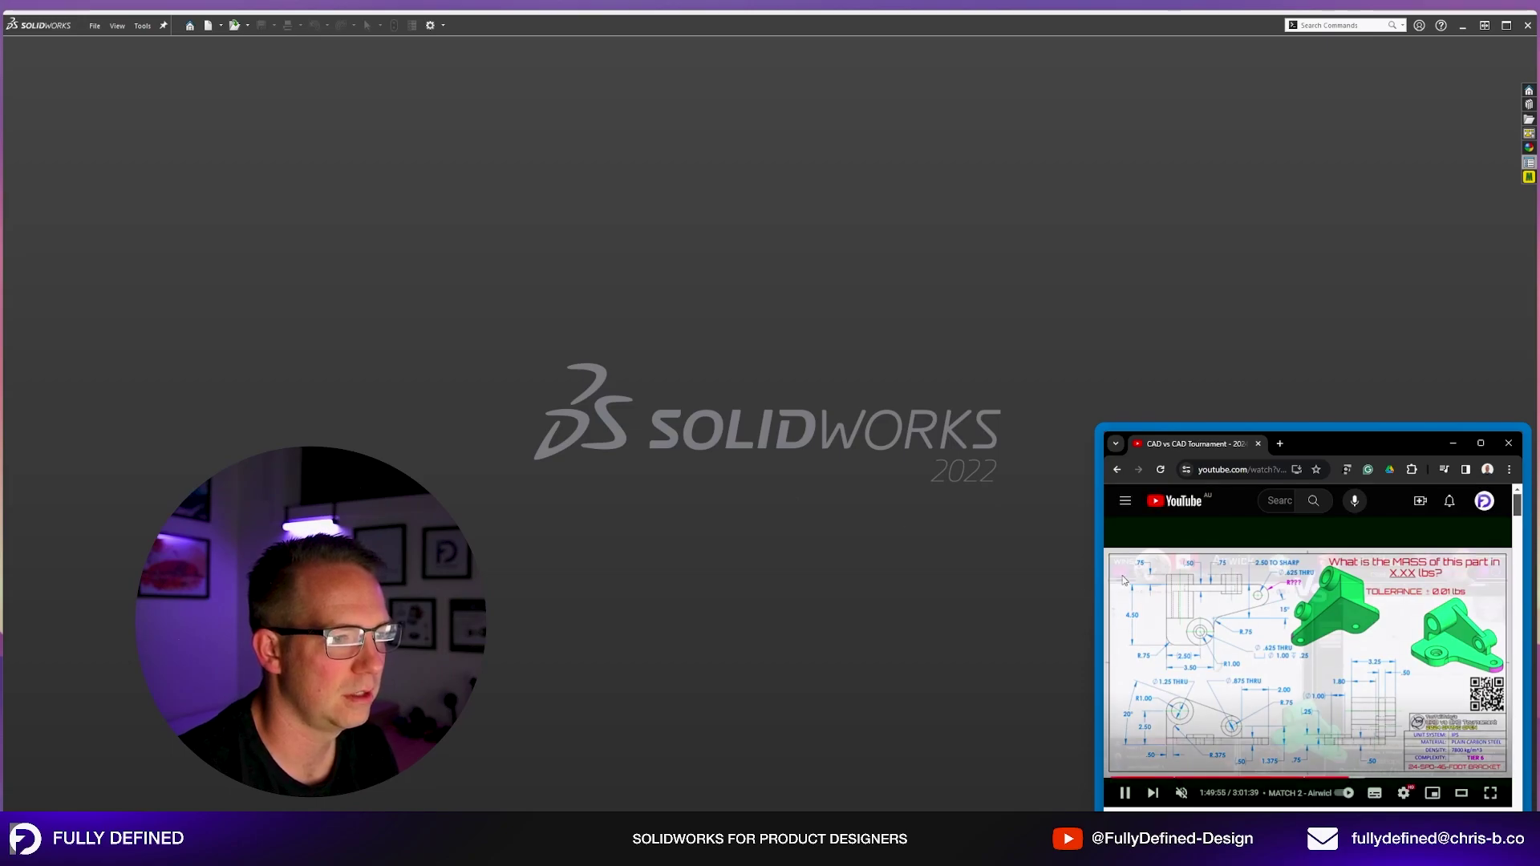
Create a new part in SOLIDWORKS from the TTT-IPS-Plain Carbon Steel template.
click(176, 188)
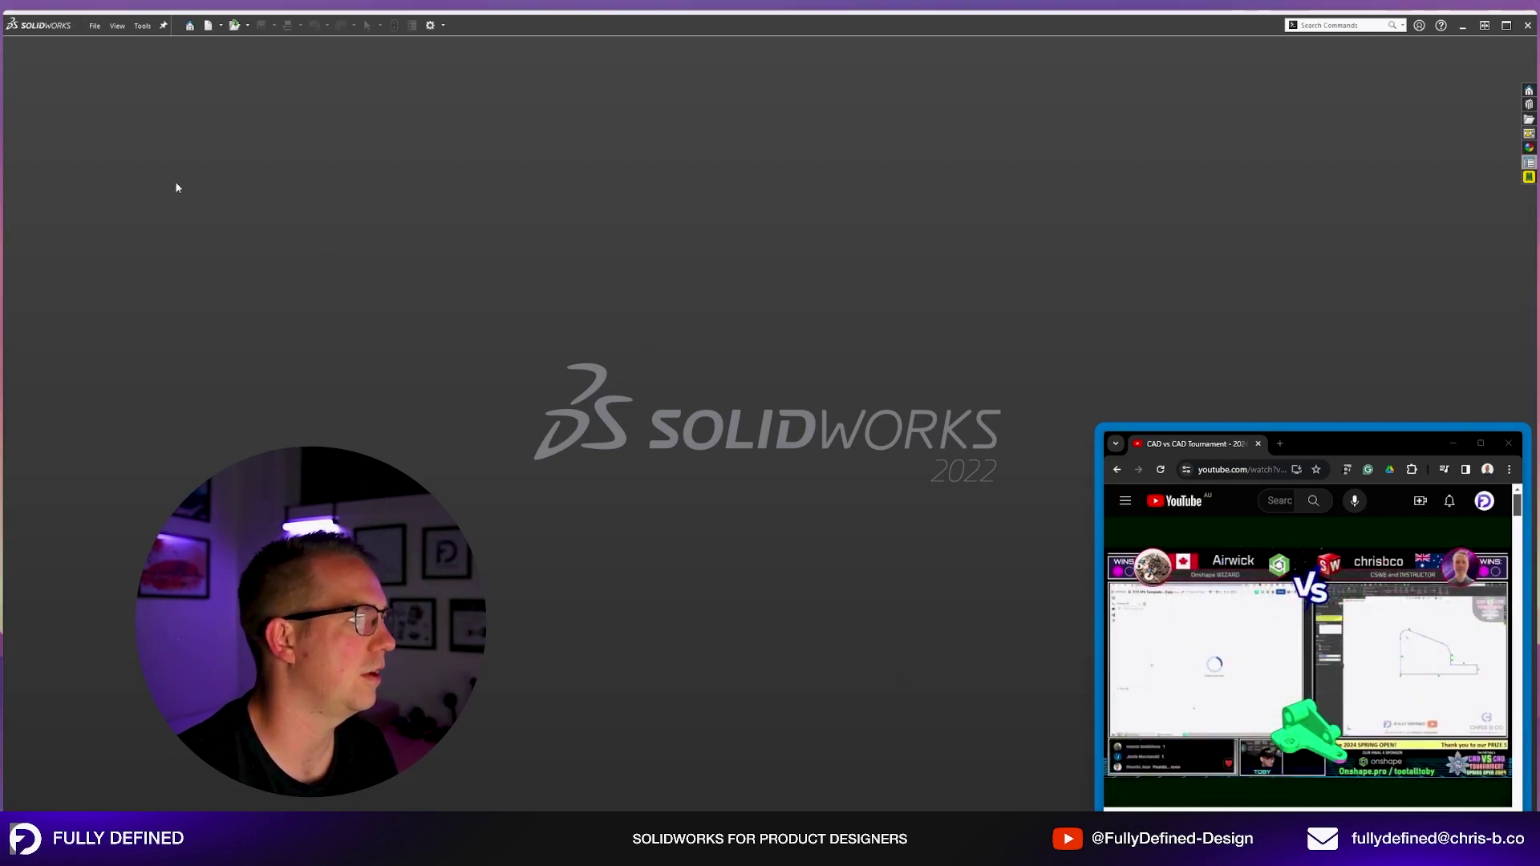
click(208, 26)
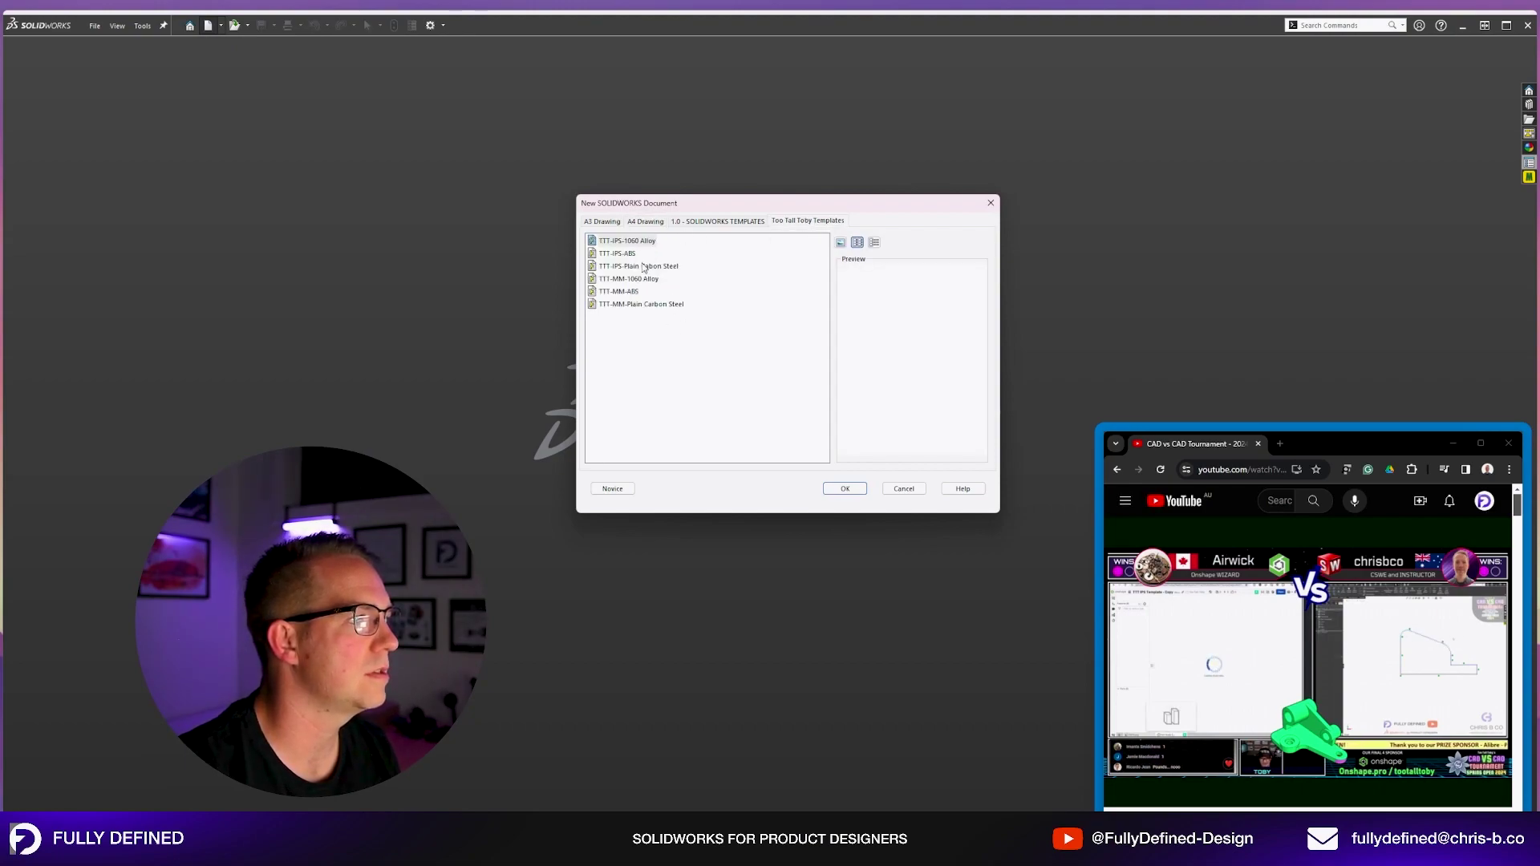
click(632, 268)
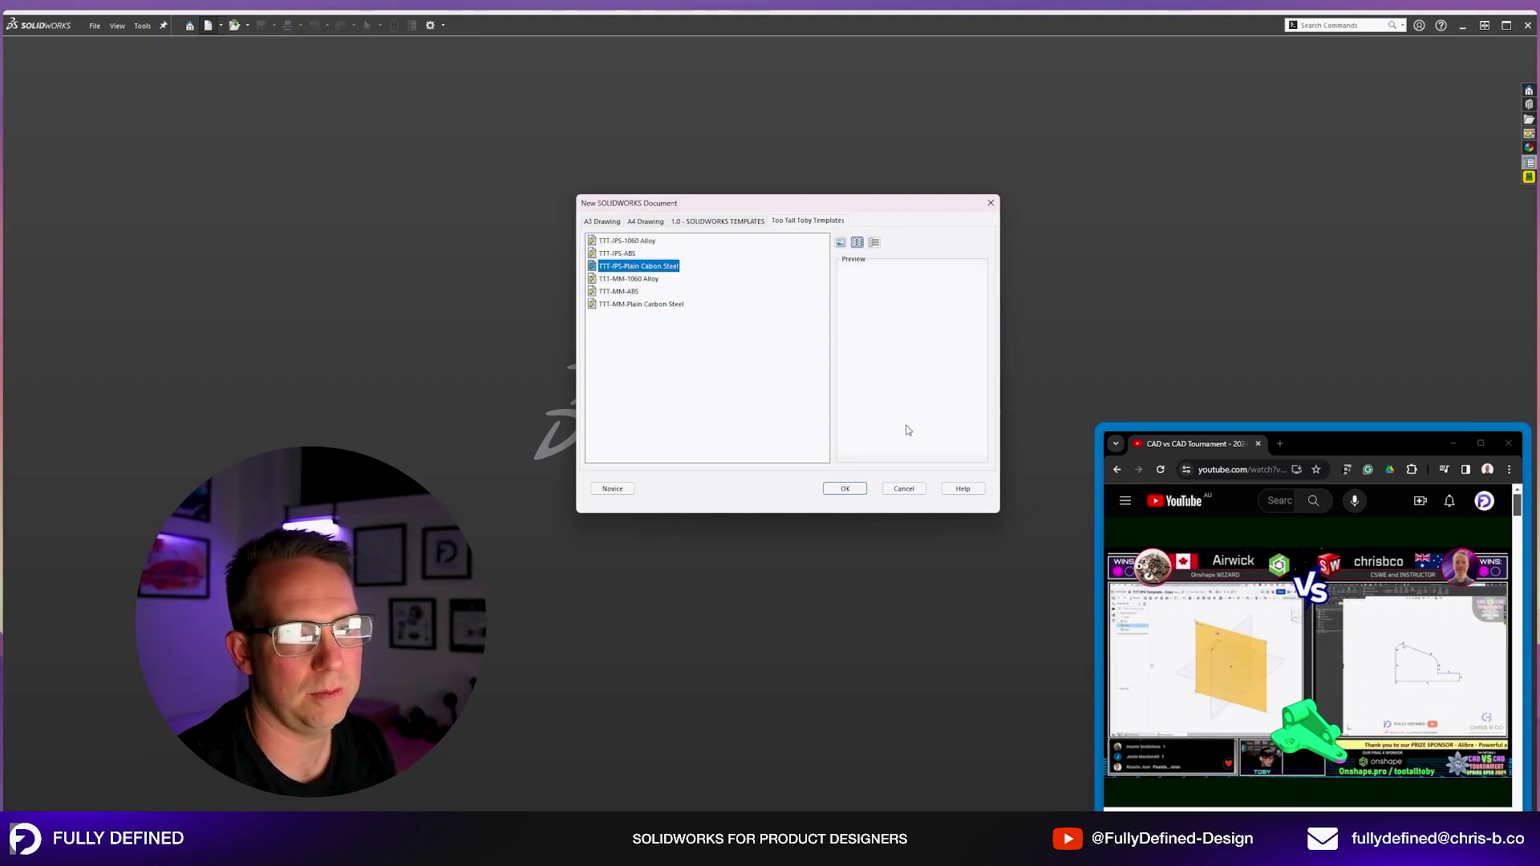
click(861, 495)
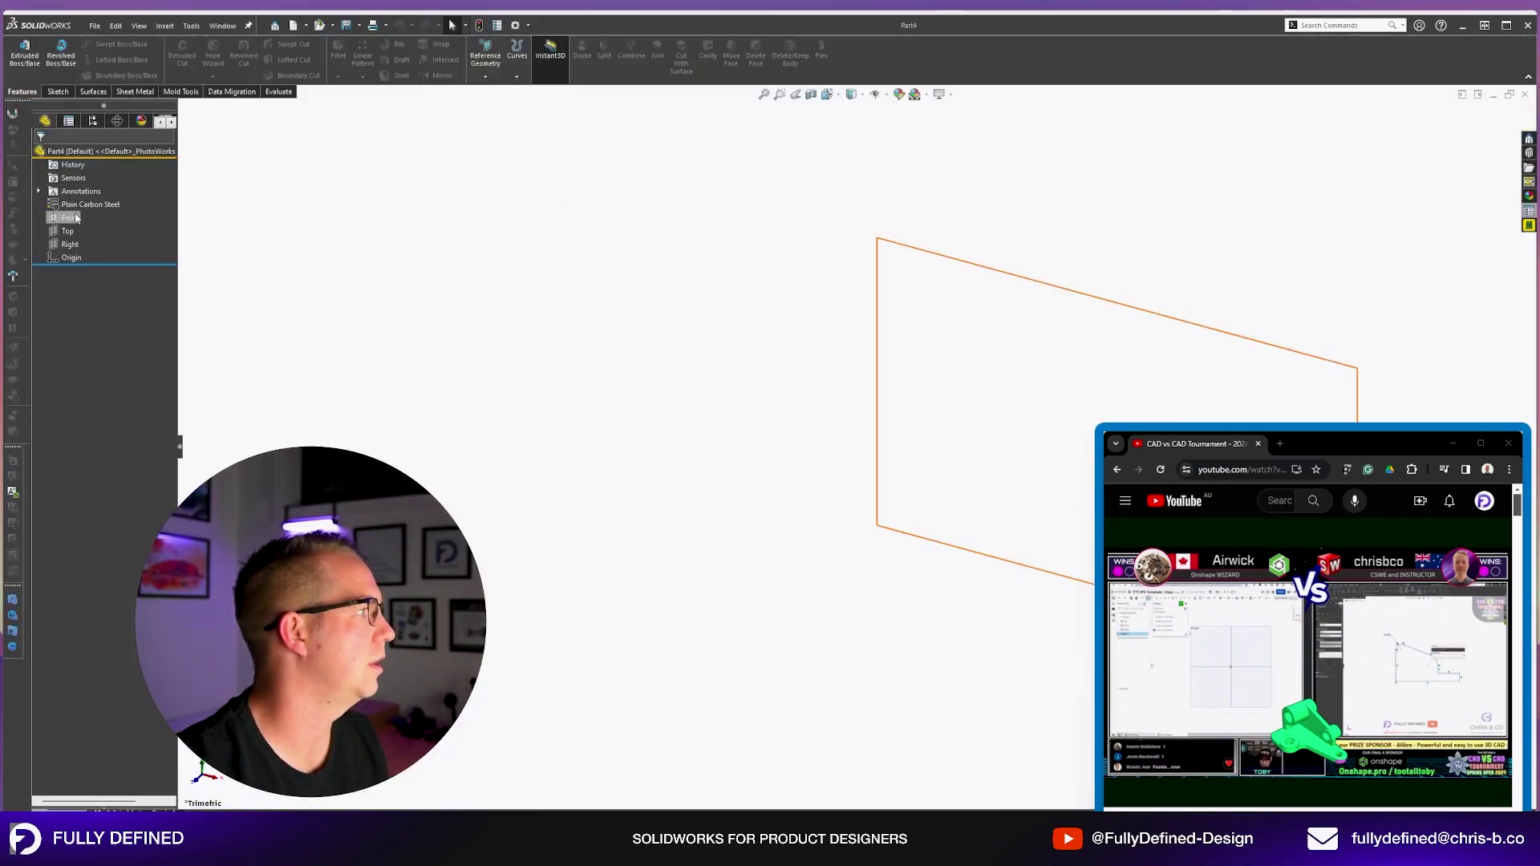
Start a new sketch on the Front plane.
click(73, 218)
click(89, 203)
scroll(947, 465, down, 3)
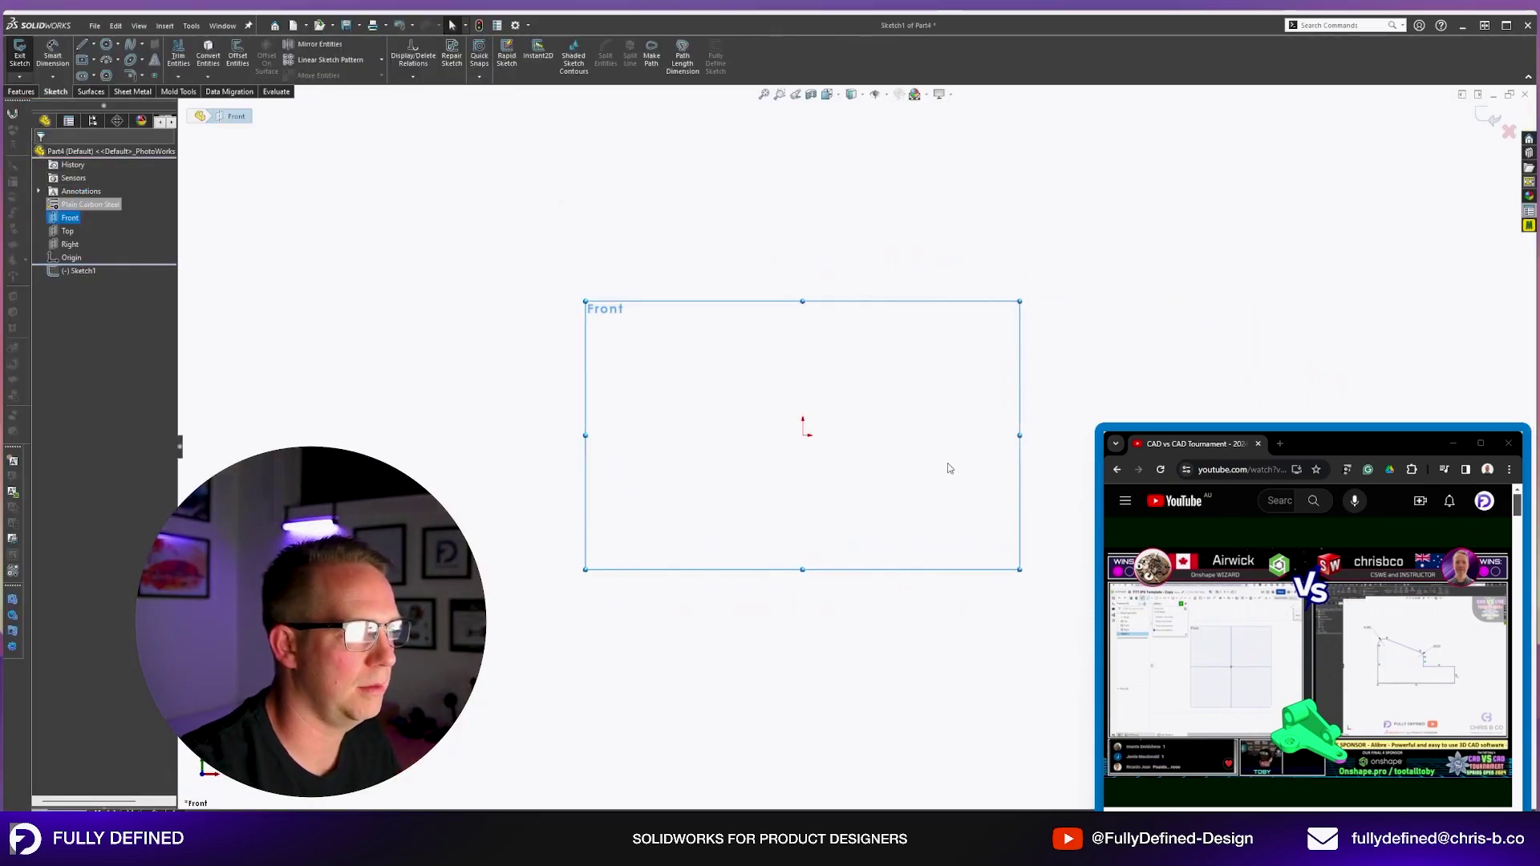
scroll(985, 352, up, 2)
scroll(989, 354, down, 2)
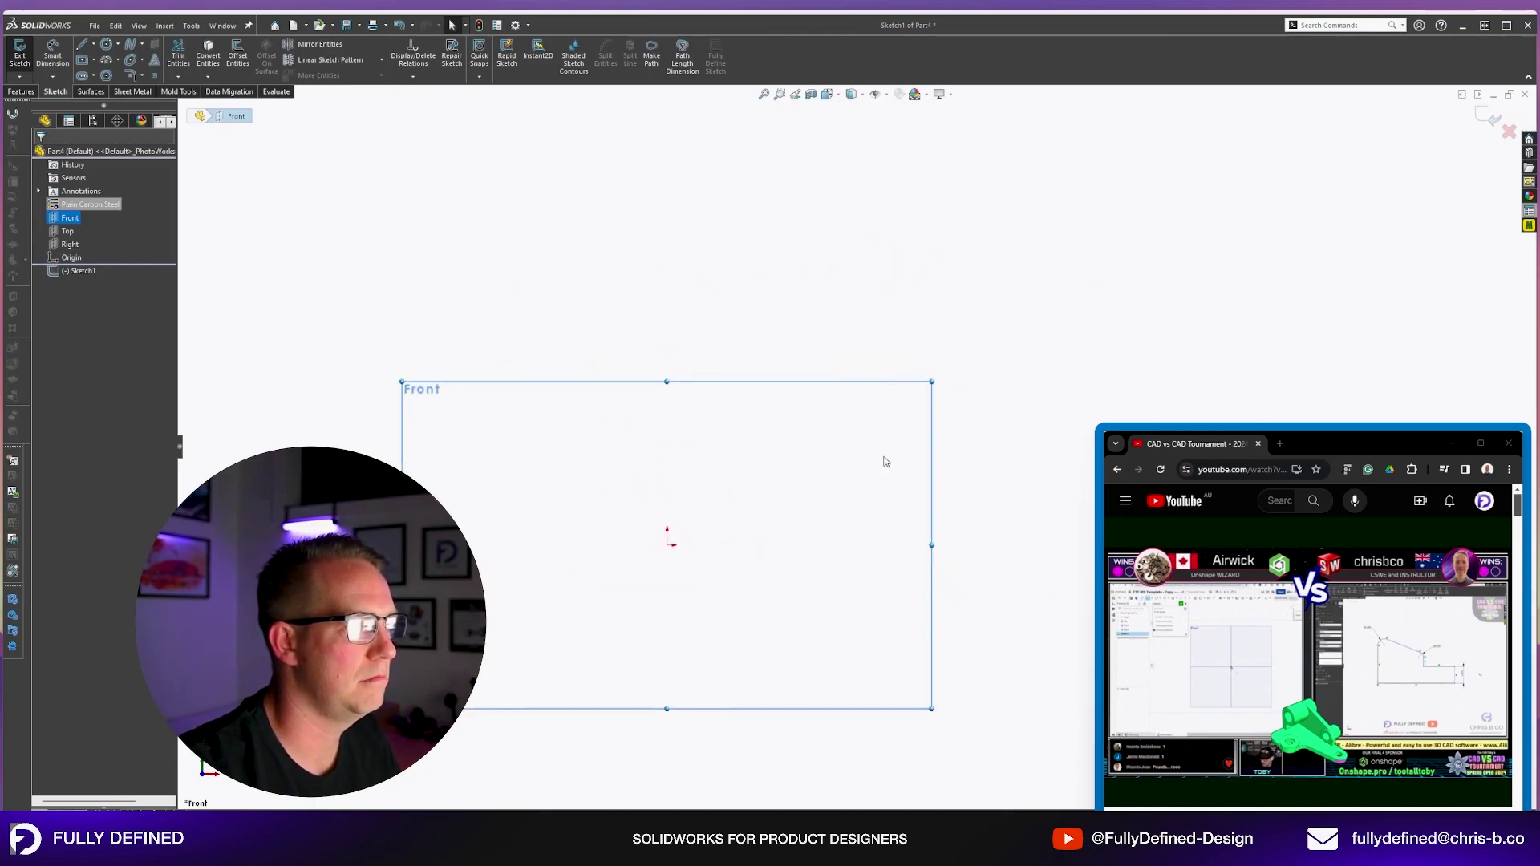
Draw a corner rectangle from the origin, 0.5 in high and 7 in long, for the base plate's side profile.
key(l)
click(668, 546)
scroll(776, 556, down, 3)
key(r)
click(484, 484)
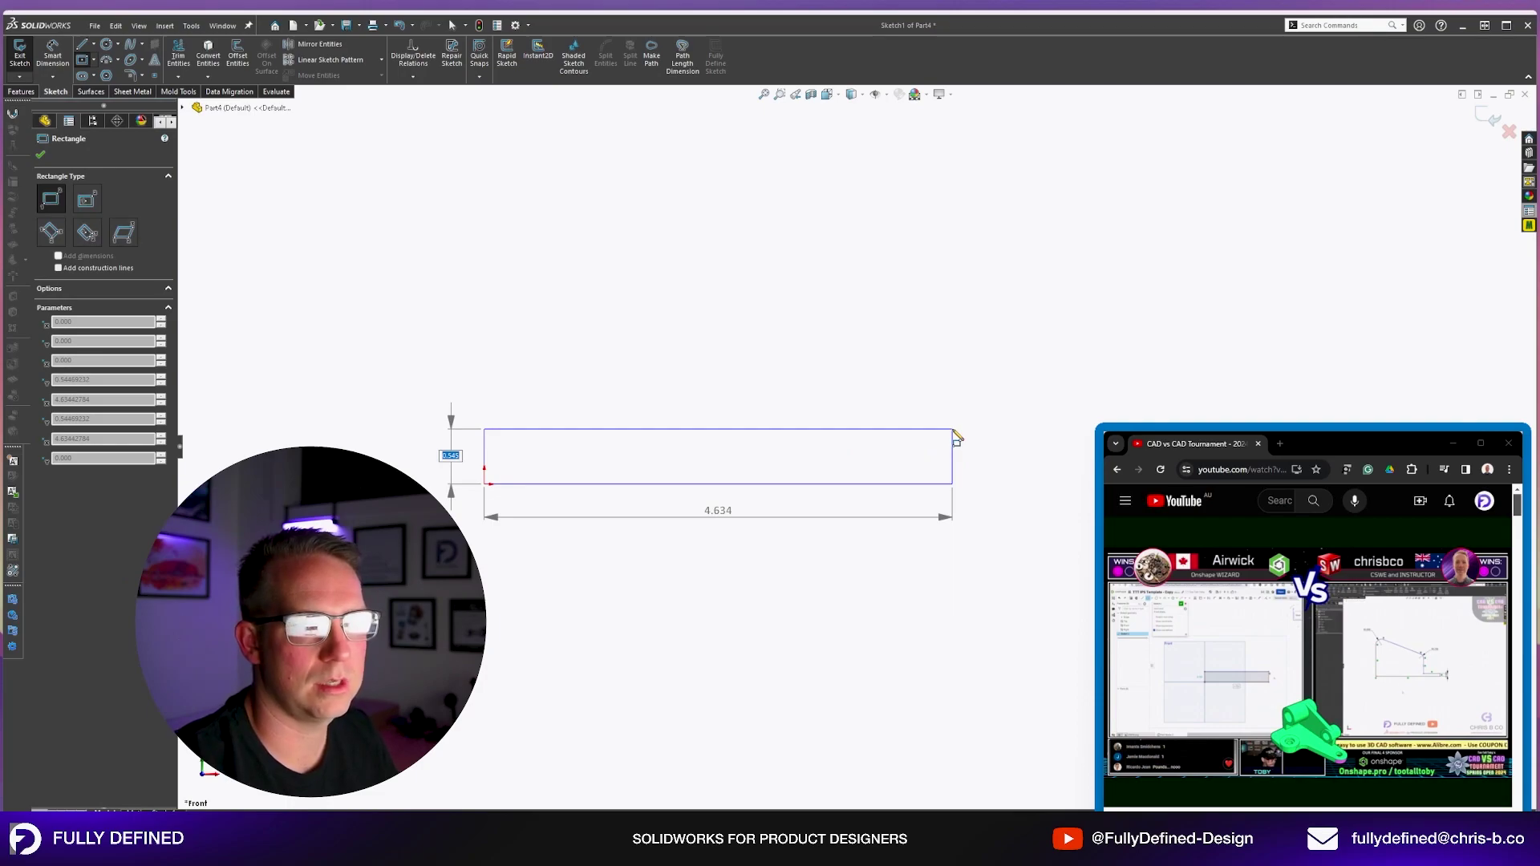
key(Tab)
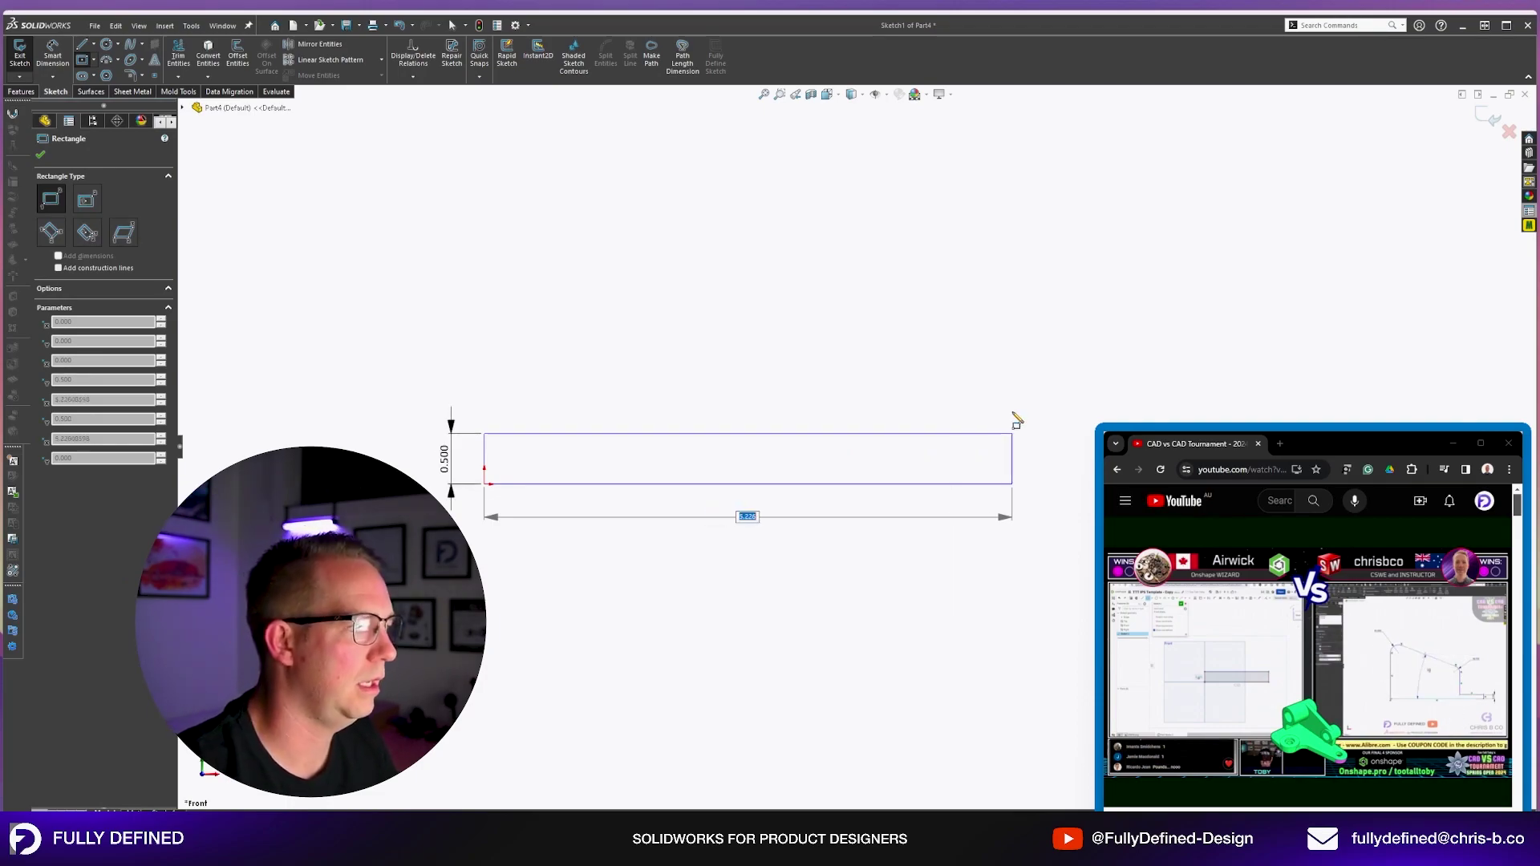
text(7)
key(Return)
key(Escape)
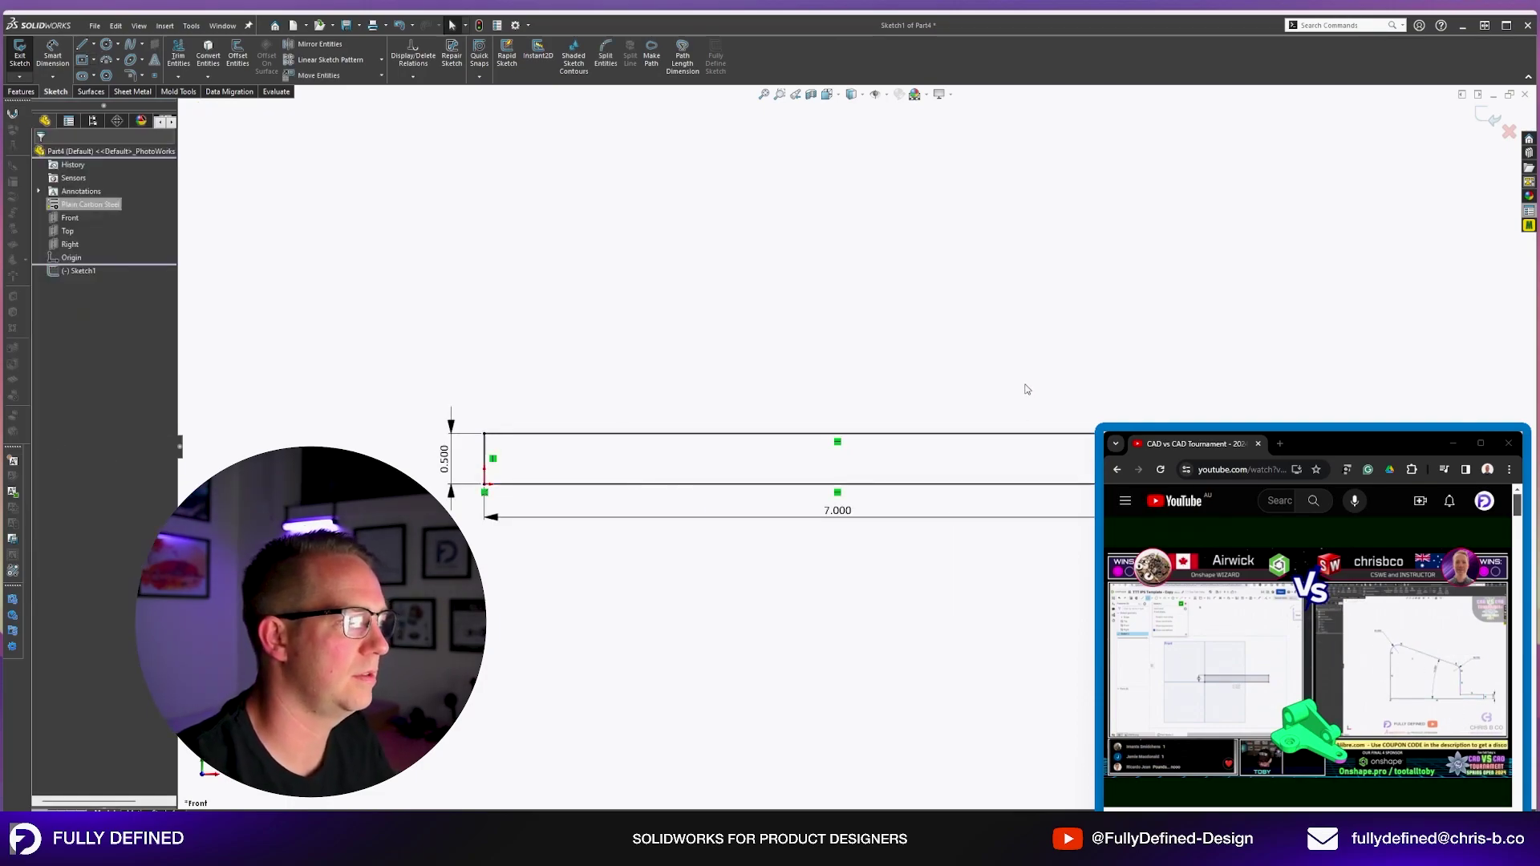
Draw two concentric circles of 2 in and 1.25 in diameter above the base rectangle's left end.
key(c)
click(584, 261)
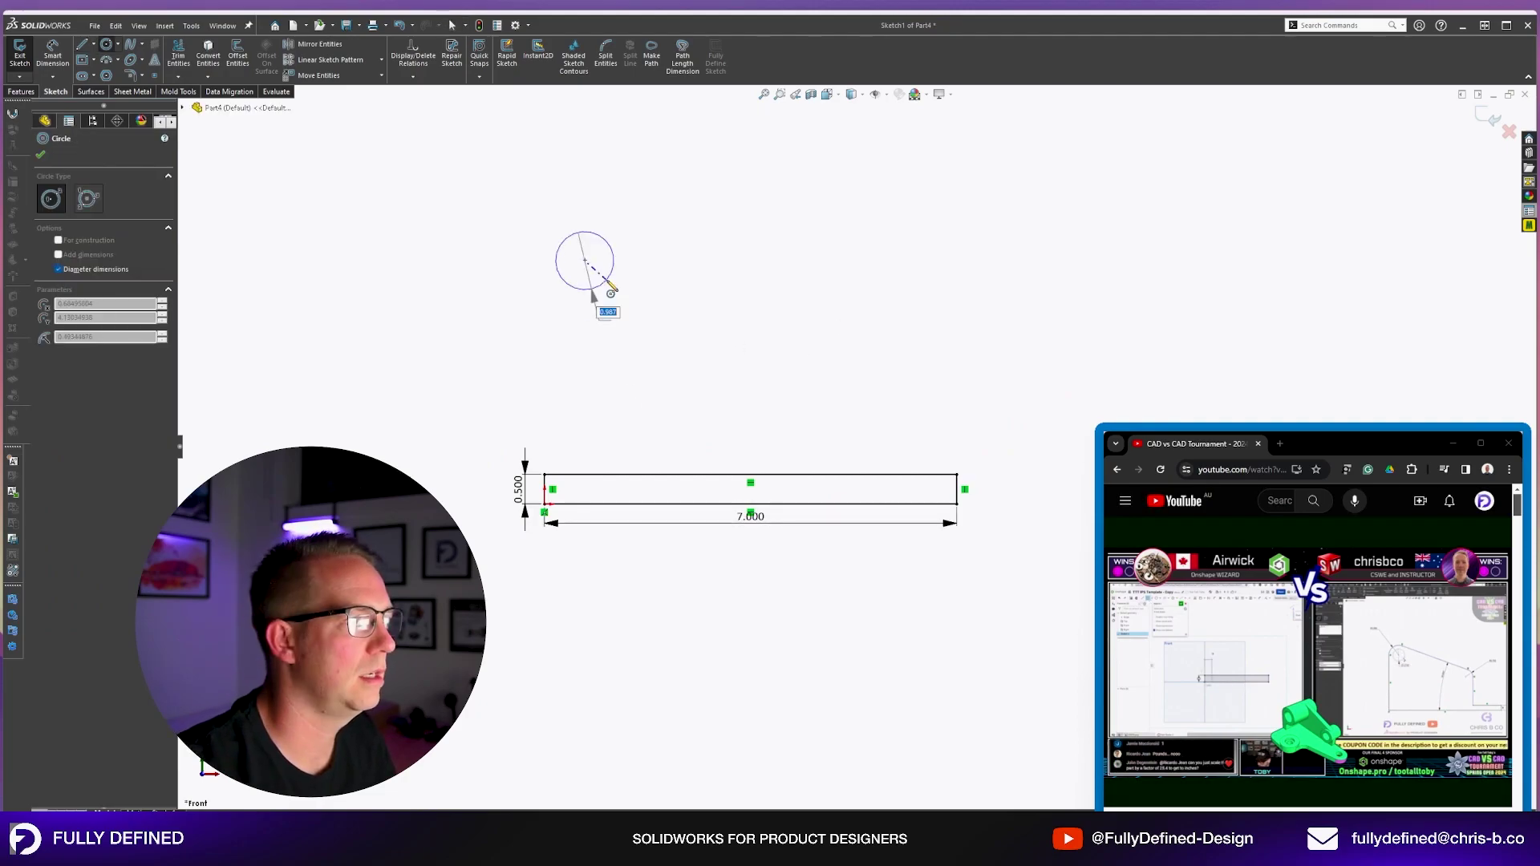
text(2)
key(Return)
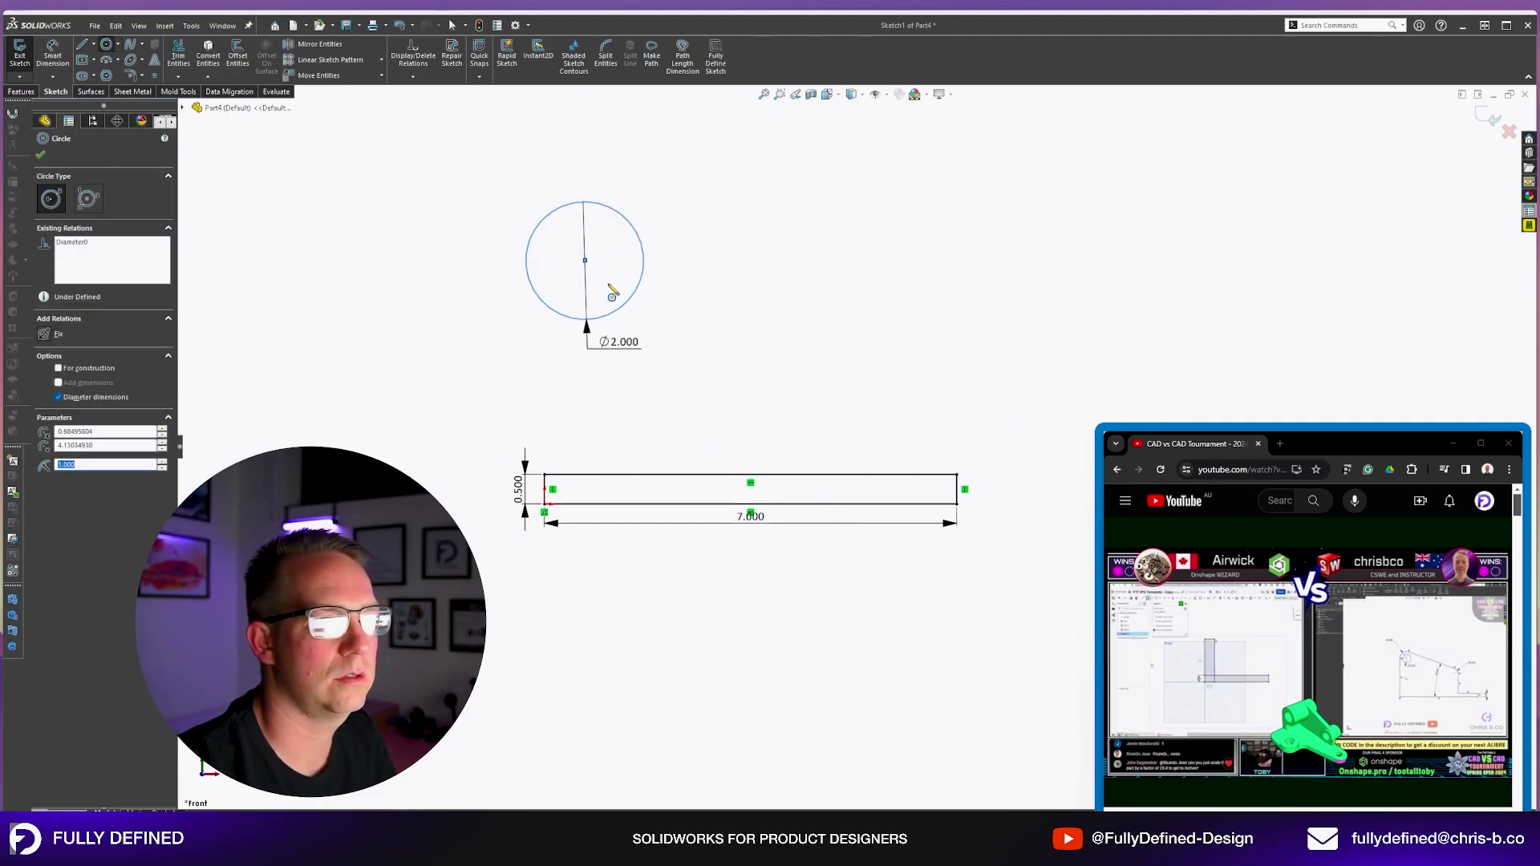
click(585, 262)
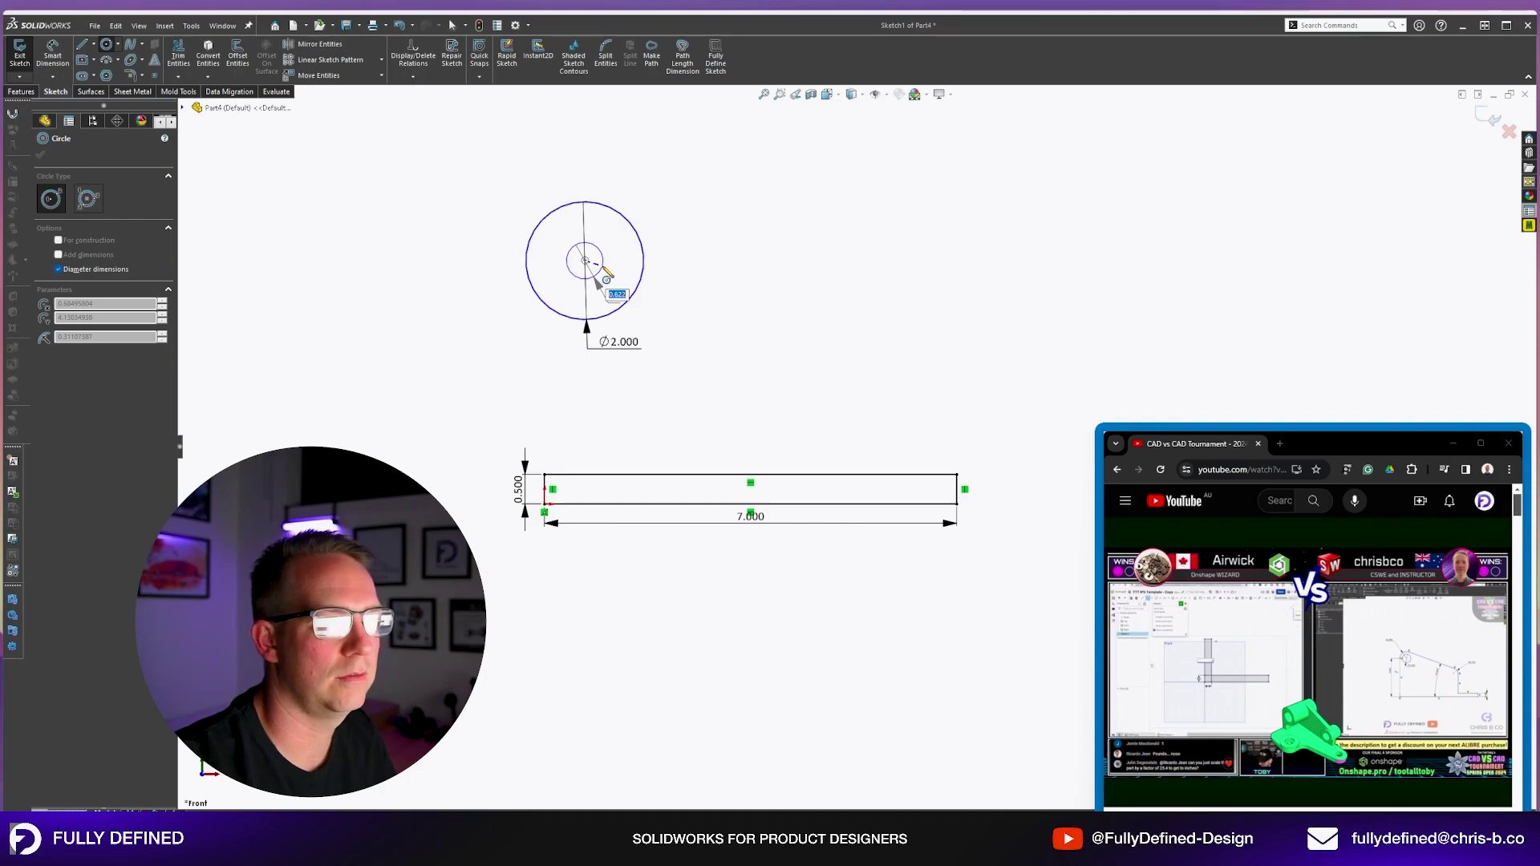
text(1.25)
key(Return)
Draw a second concentric pair of circles, 0.875 in and 1.5 in in diameter, to the right of the first pair.
click(890, 287)
text(.875)
key(Return)
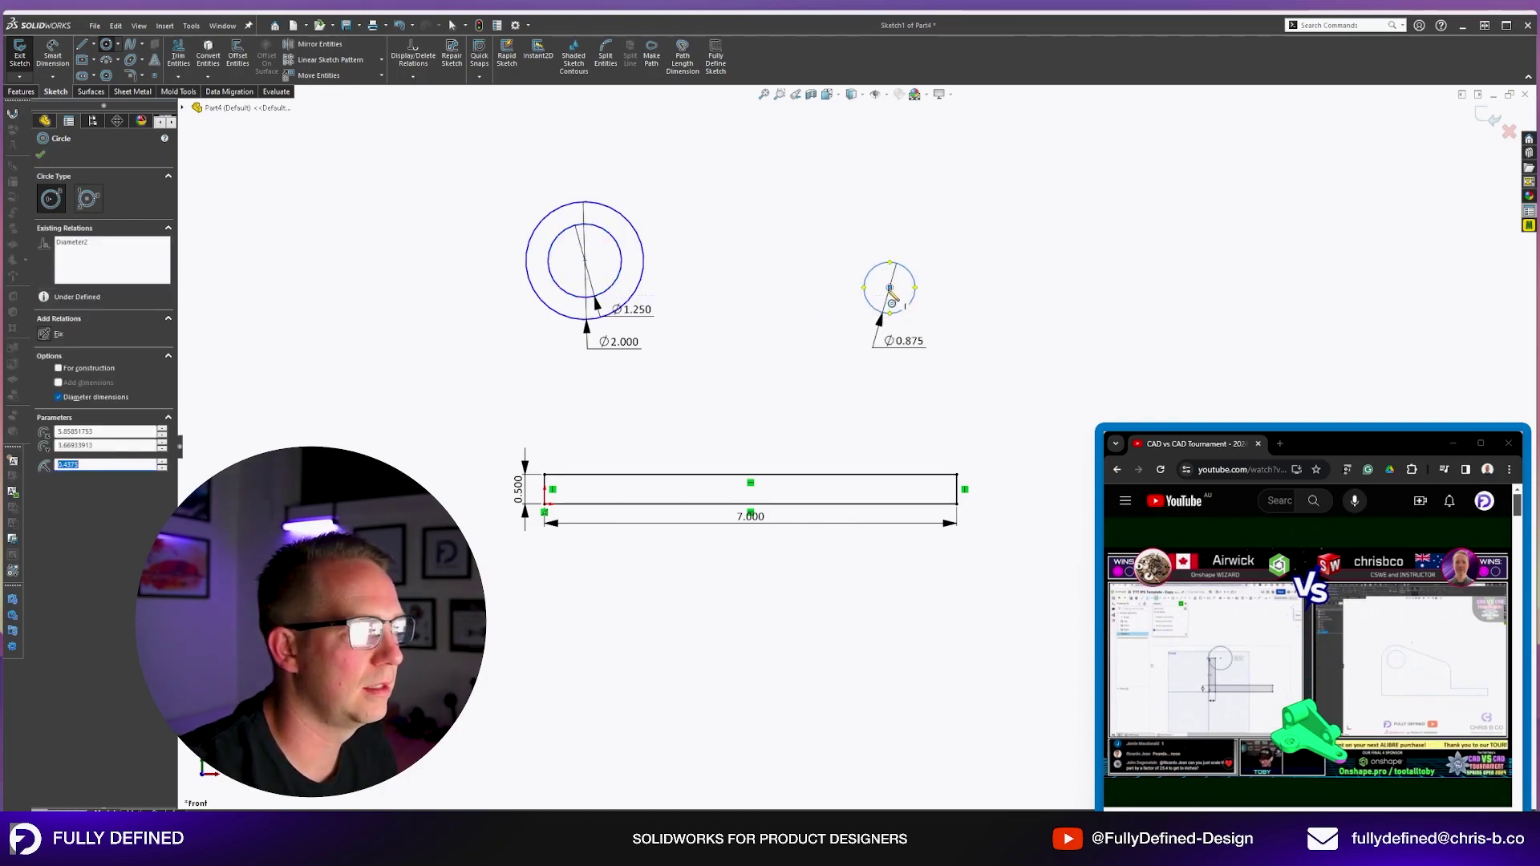
click(889, 288)
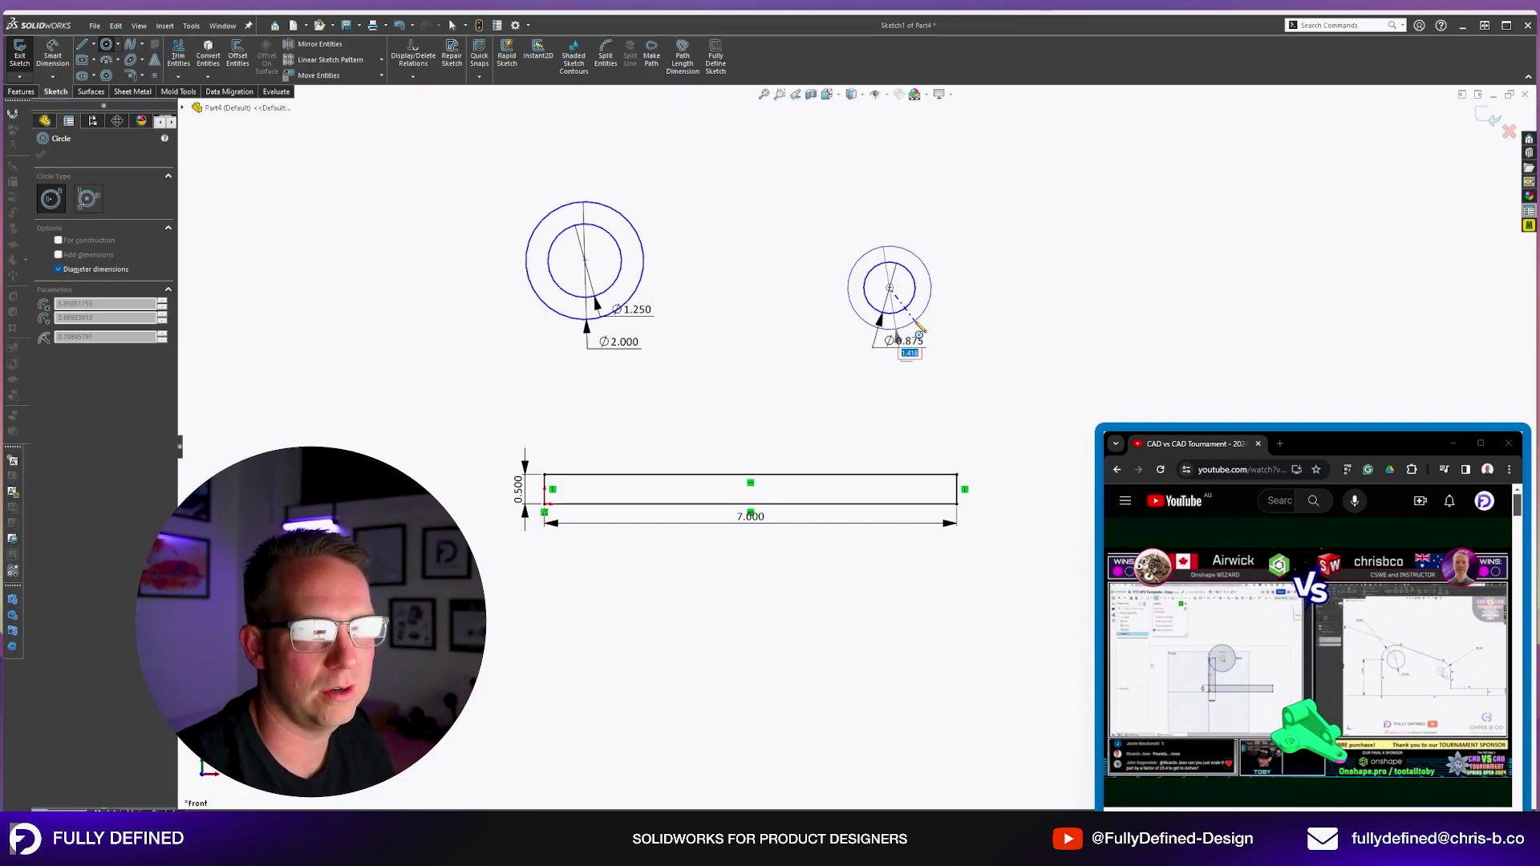
text(1.5)
key(Return)
key(Escape)
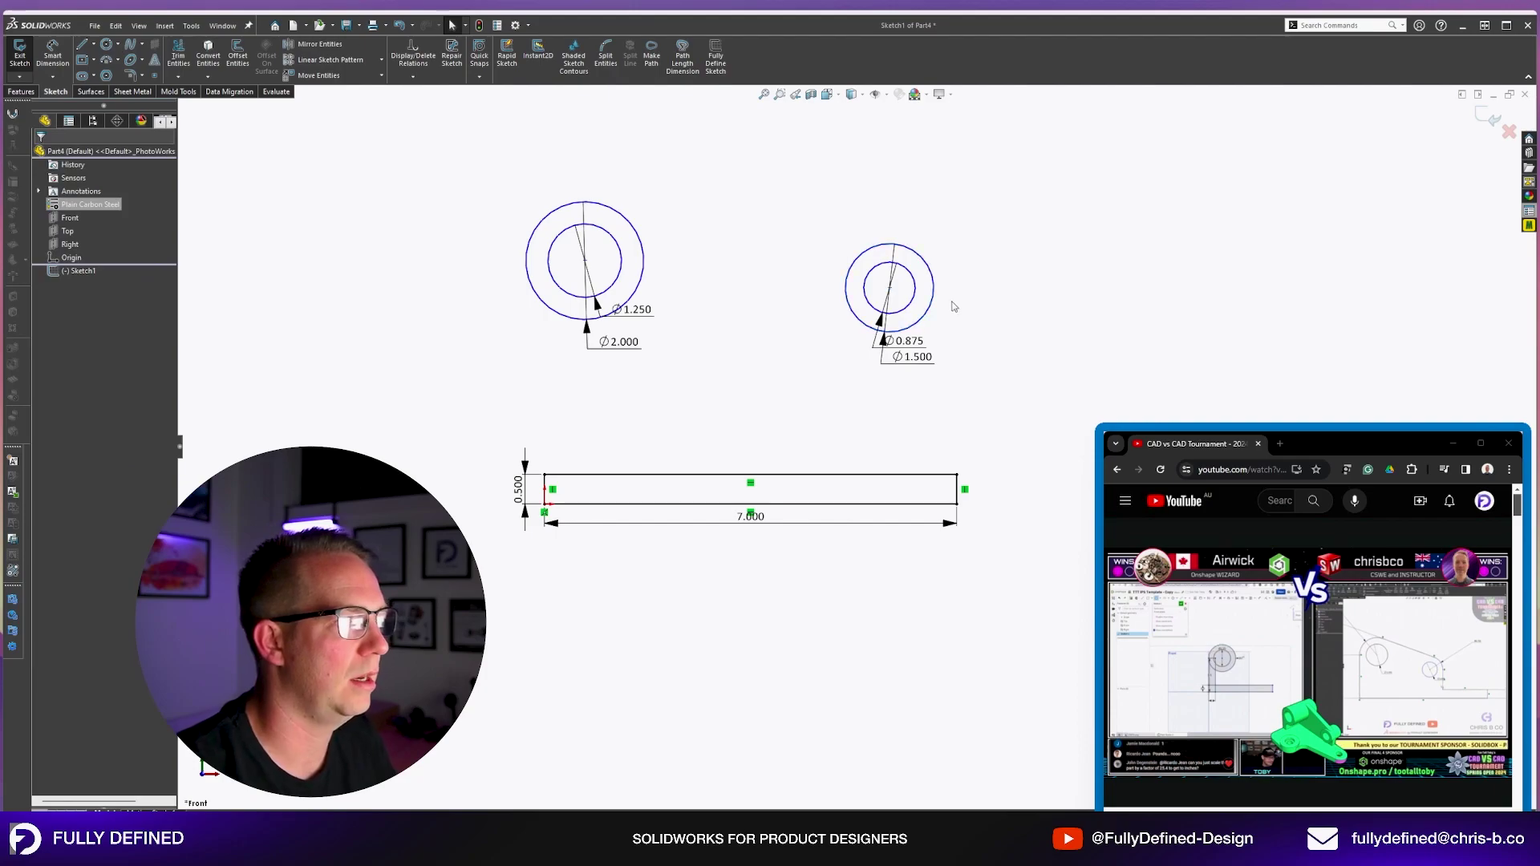
Move both concentric circle pairs down closer to the base rectangle, shifting the smaller pair toward the larger one.
drag(891, 290, 807, 332)
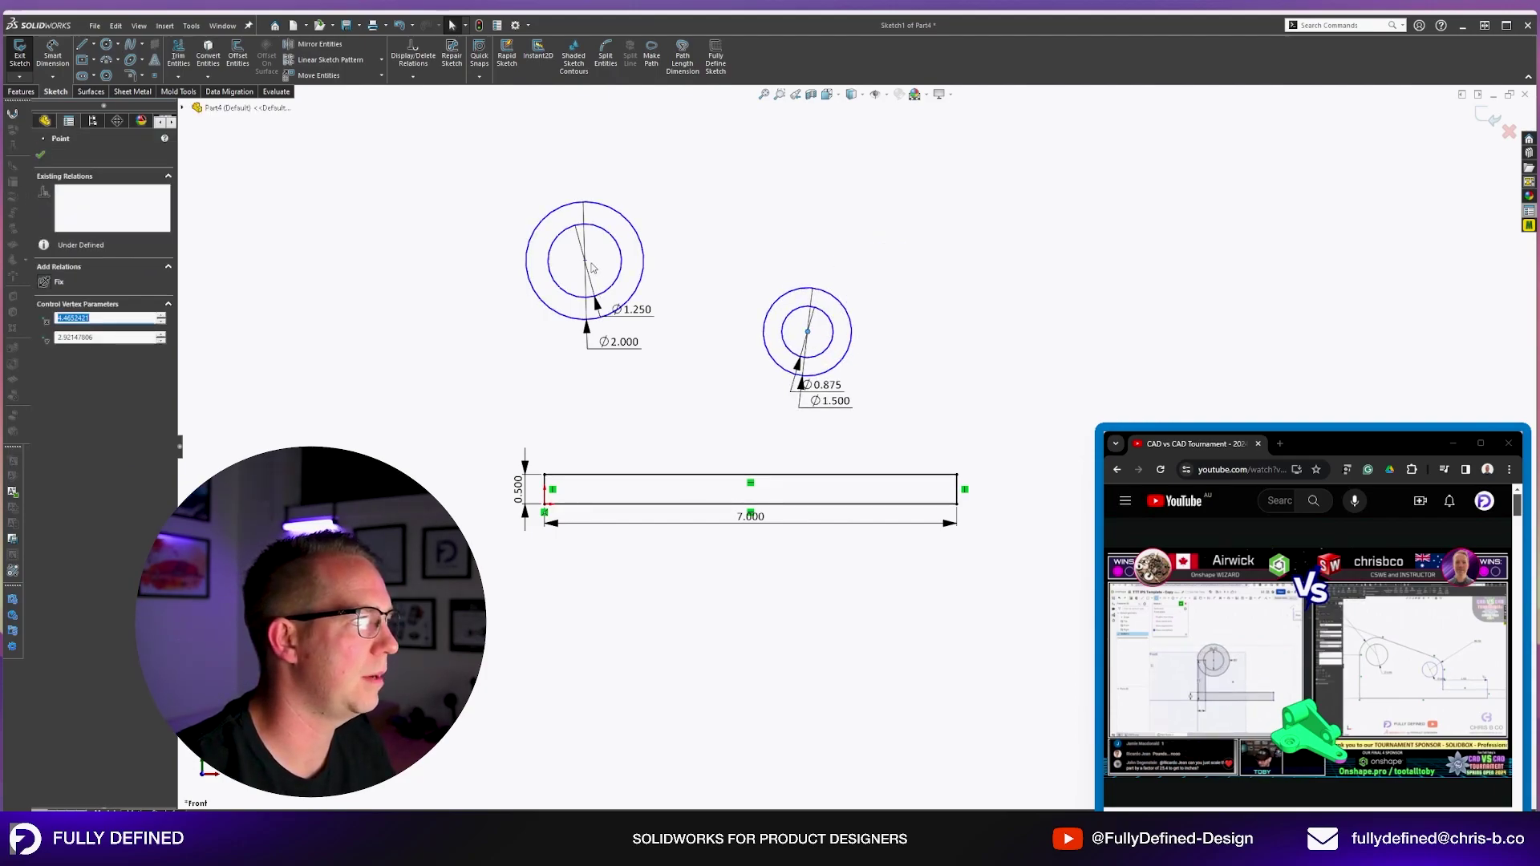
drag(585, 261, 593, 325)
click(674, 431)
Draw a narrow upright rectangle from the base rectangle's upper-left corner up into the 2 in circle.
scroll(675, 430, down, 2)
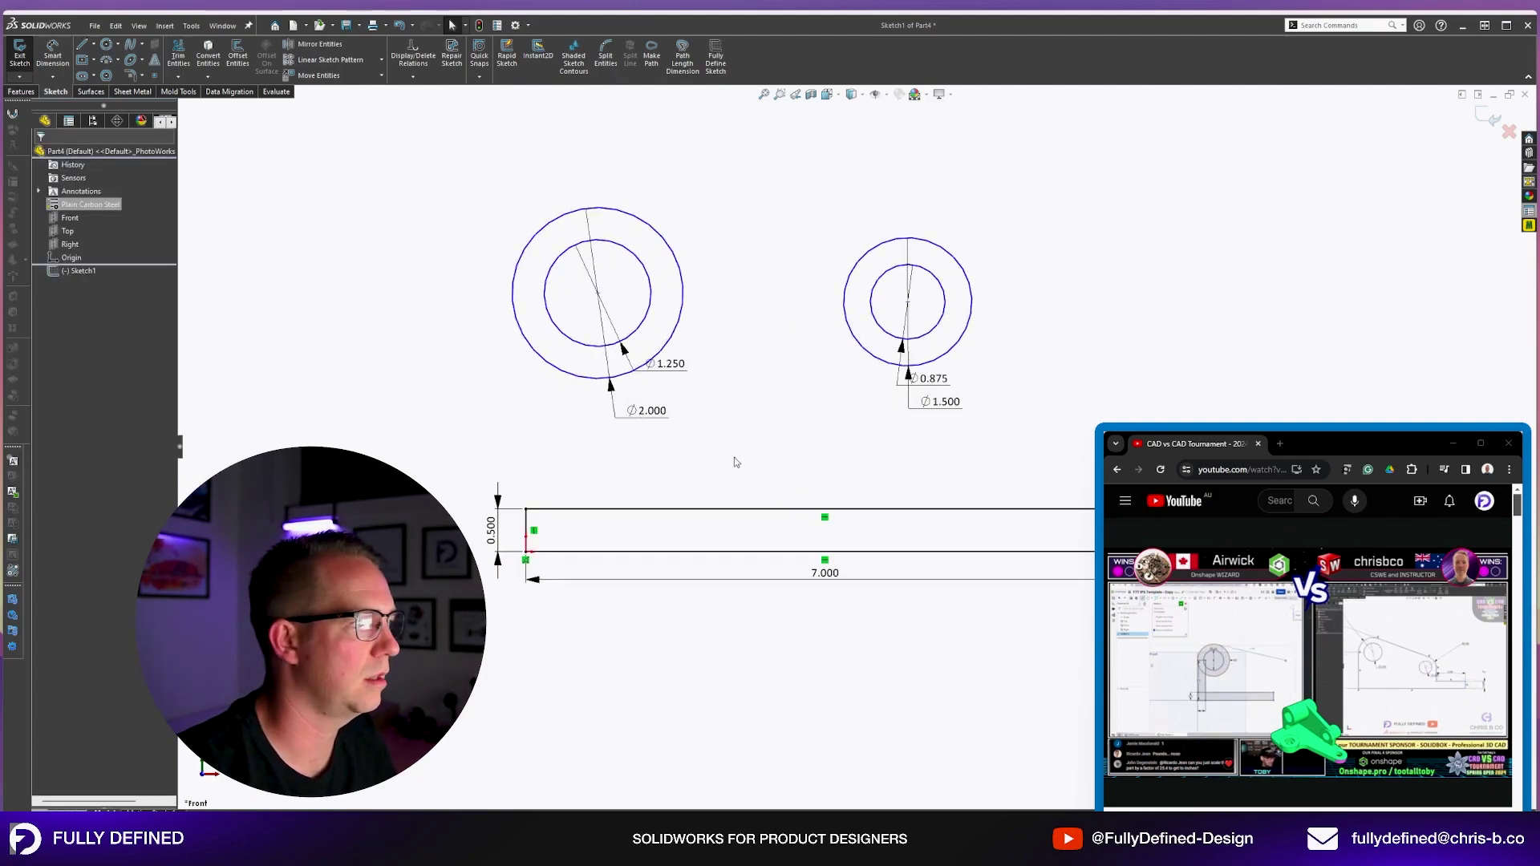
key(r)
click(526, 509)
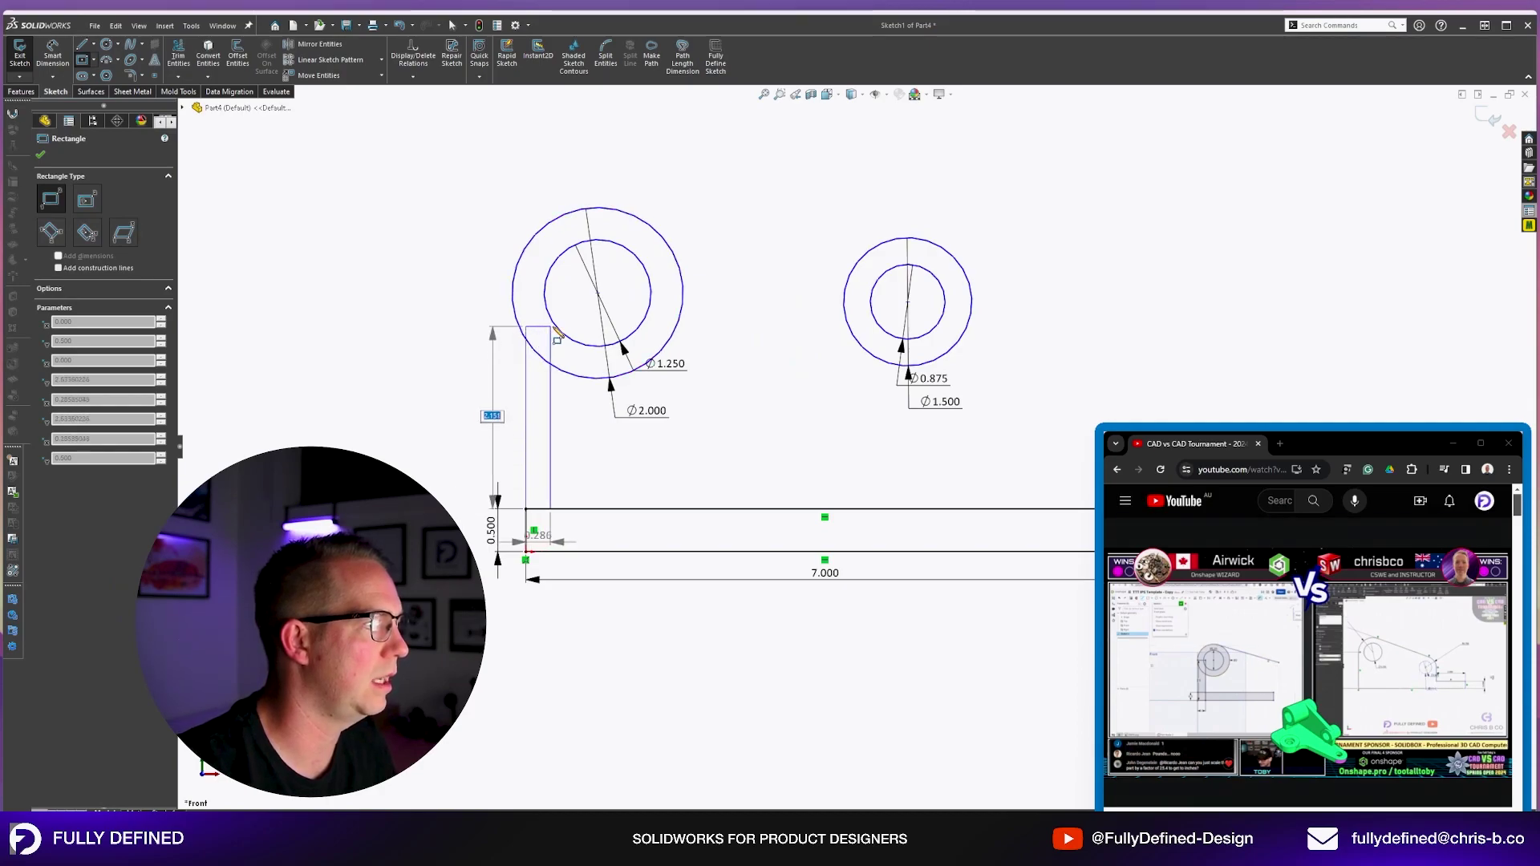
click(582, 355)
key(Escape)
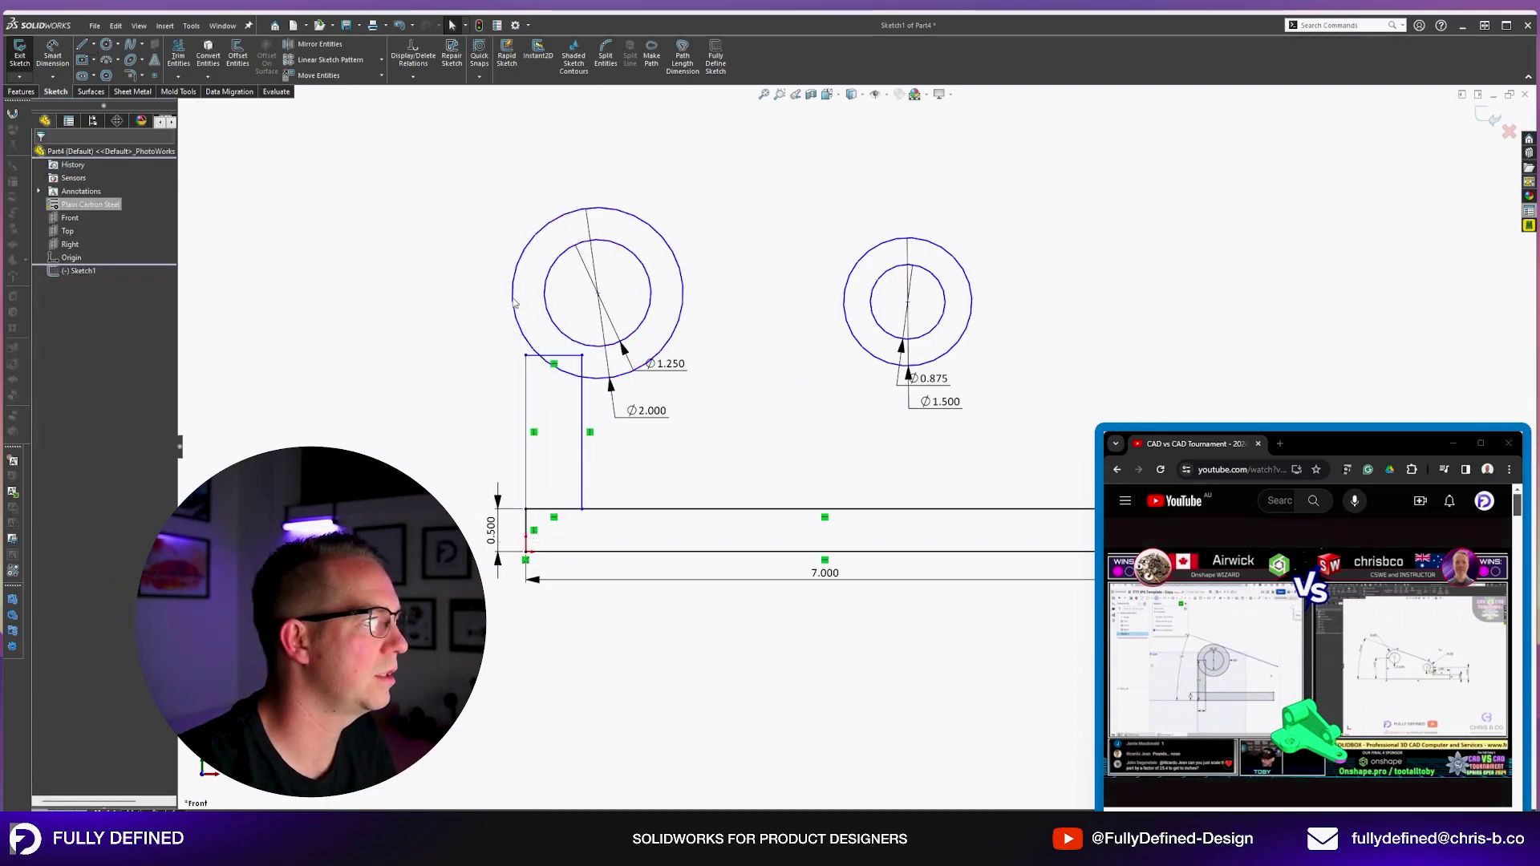
Undo the narrow upright rectangle together with its attachment to the 2 in circle.
click(513, 302)
drag(526, 354, 526, 338)
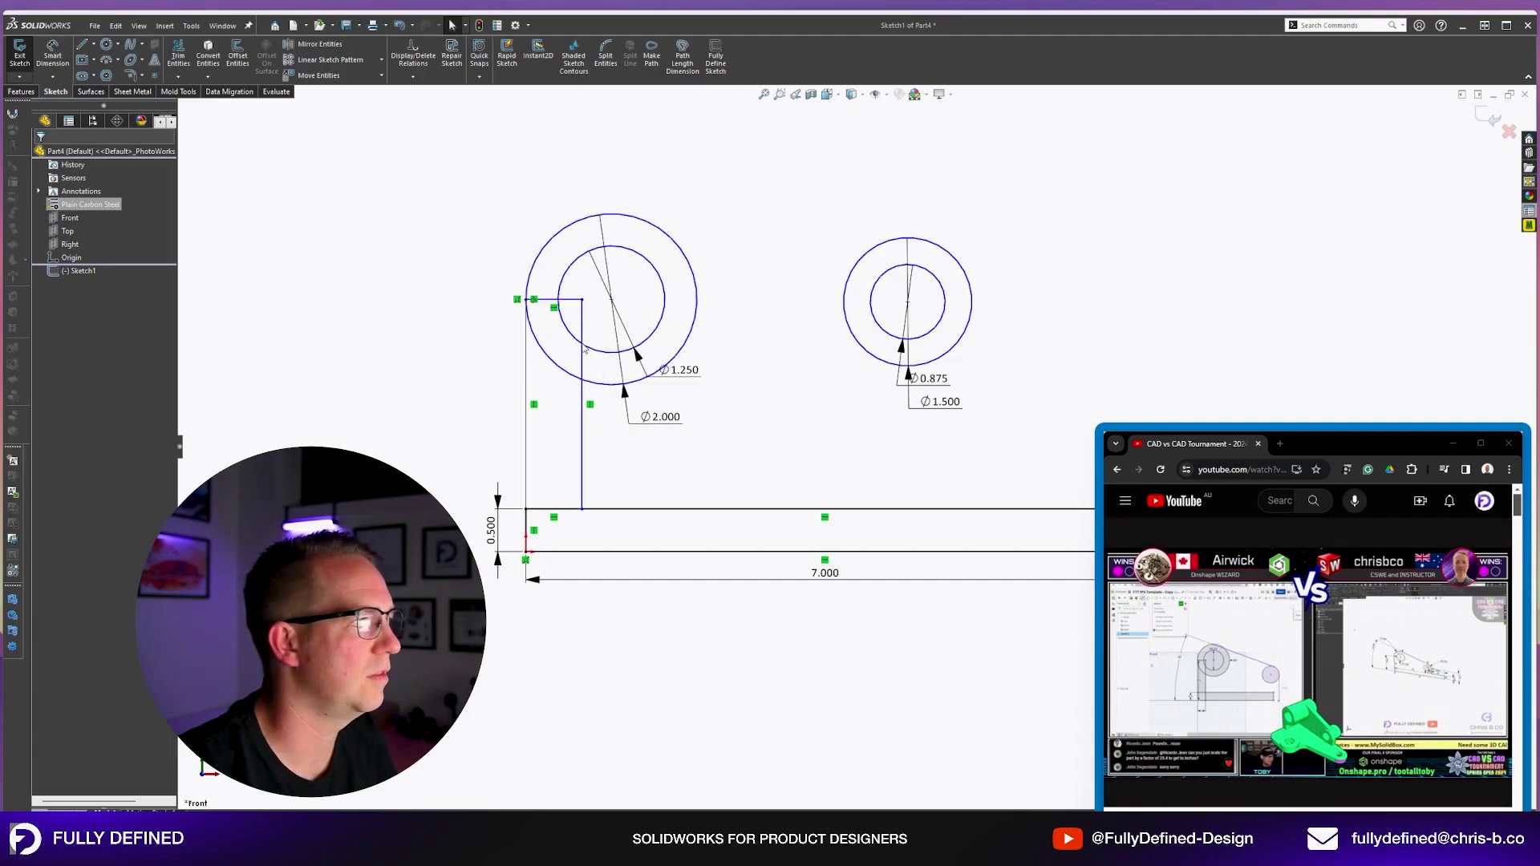
scroll(586, 350, down, 2)
key(ctrl+z)
key(ctrl+z)
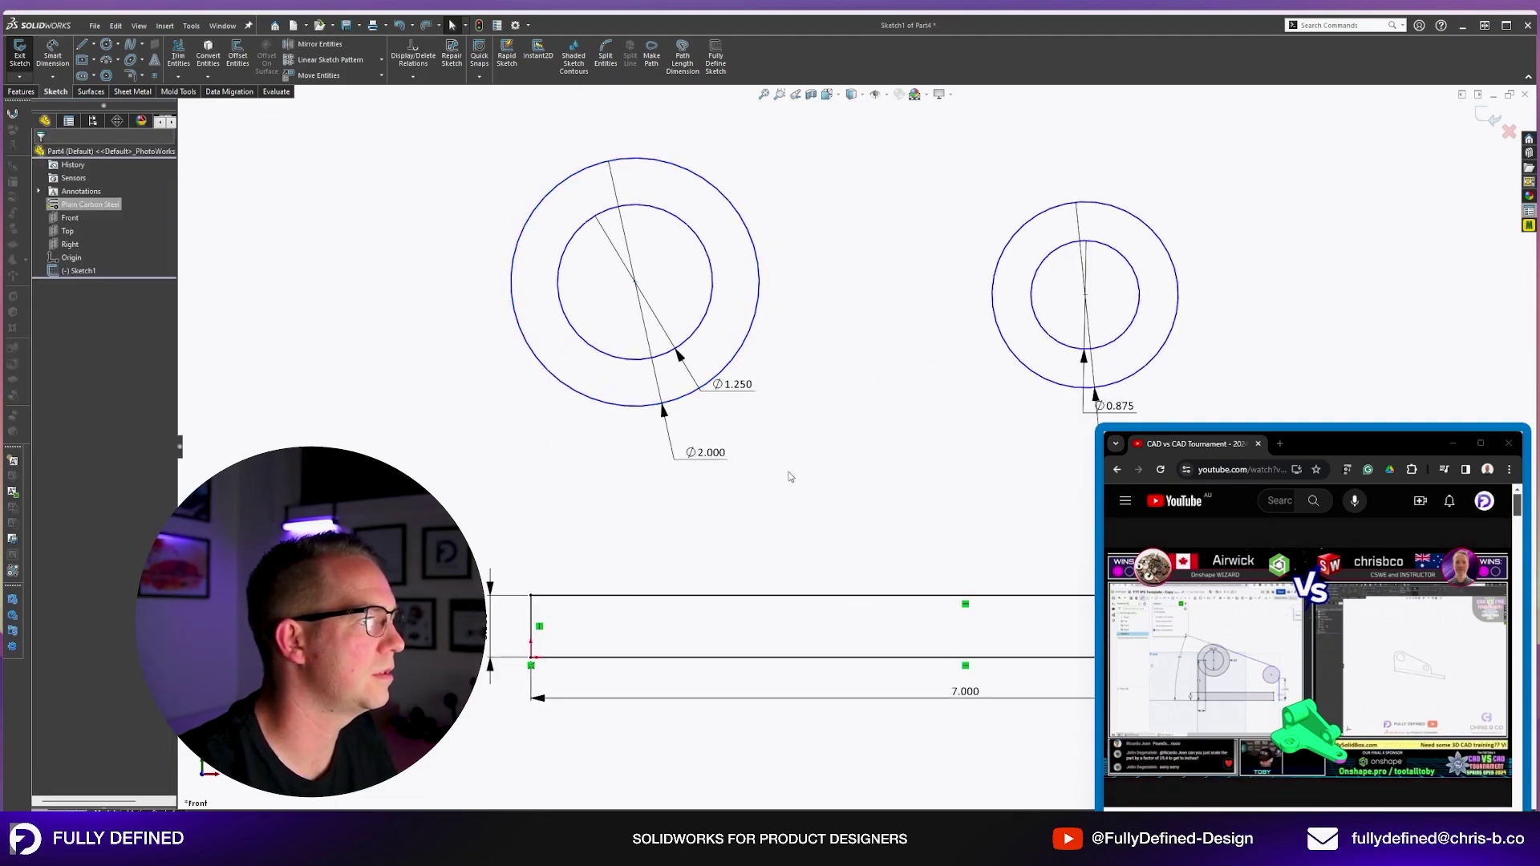
Draw a vertical line from the base rectangle's upper-left corner up to the 2 in circle, tangent to its left side.
key(l)
click(530, 595)
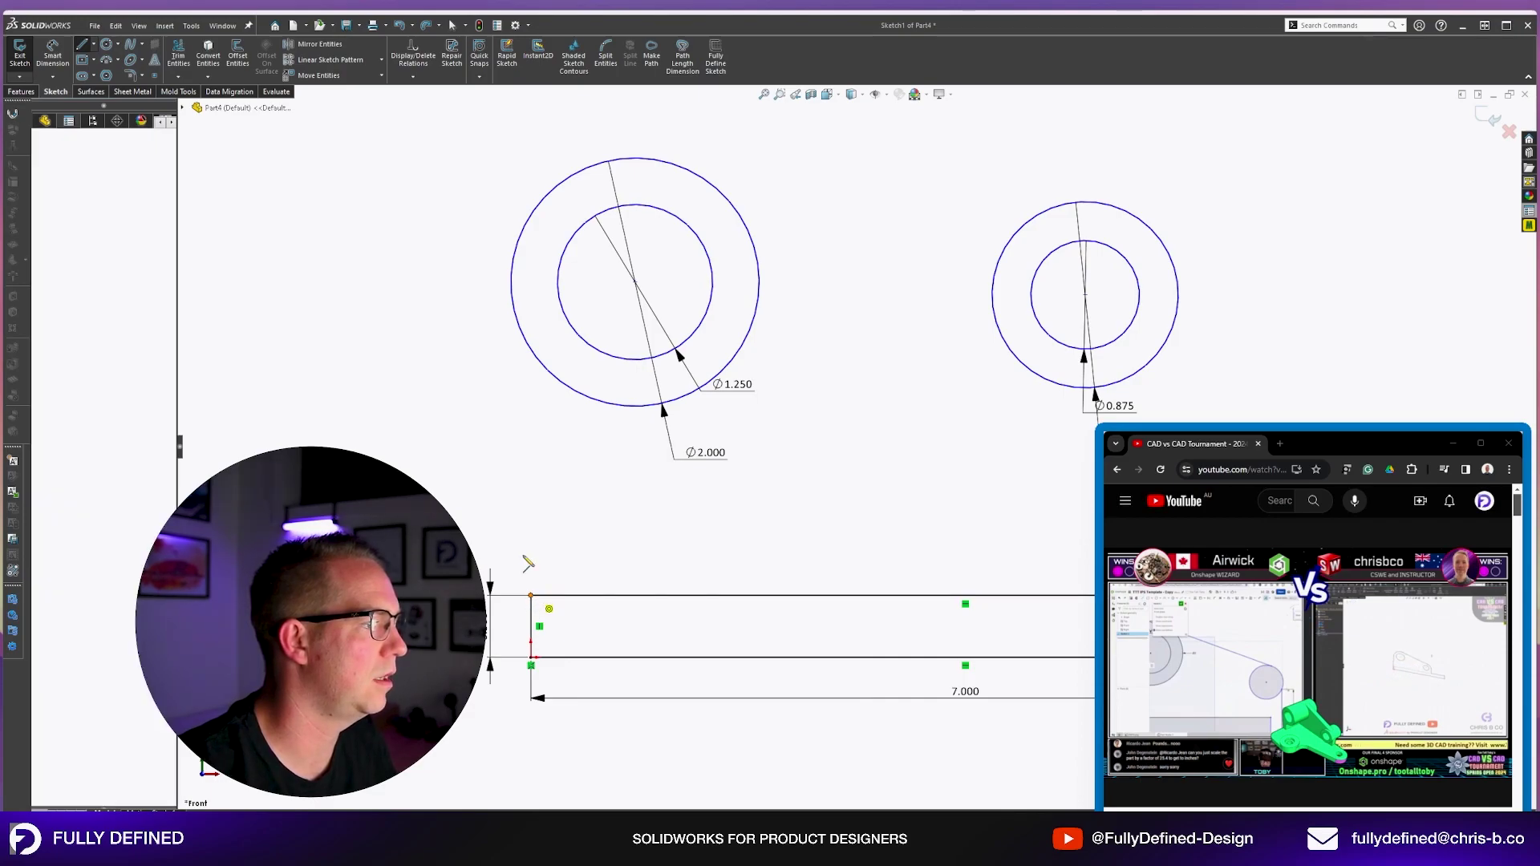
click(512, 283)
key(Escape)
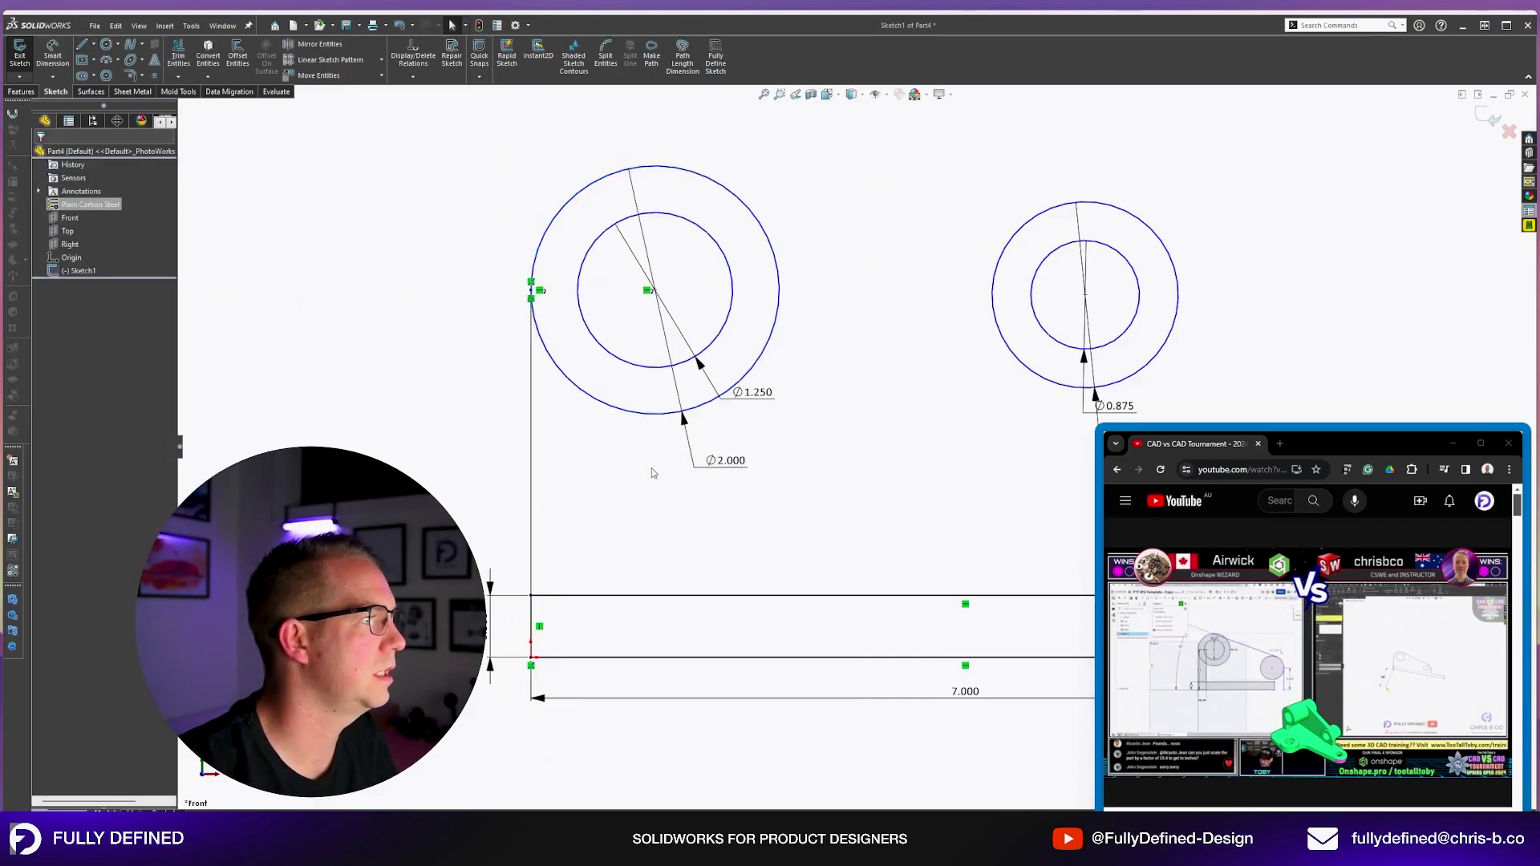
Dimension the centre of the larger circle pair 2.5 in above the base rectangle's lower edge.
key(l)
ctrl+middle_drag(1298, 360, 1041, 428)
key(Escape)
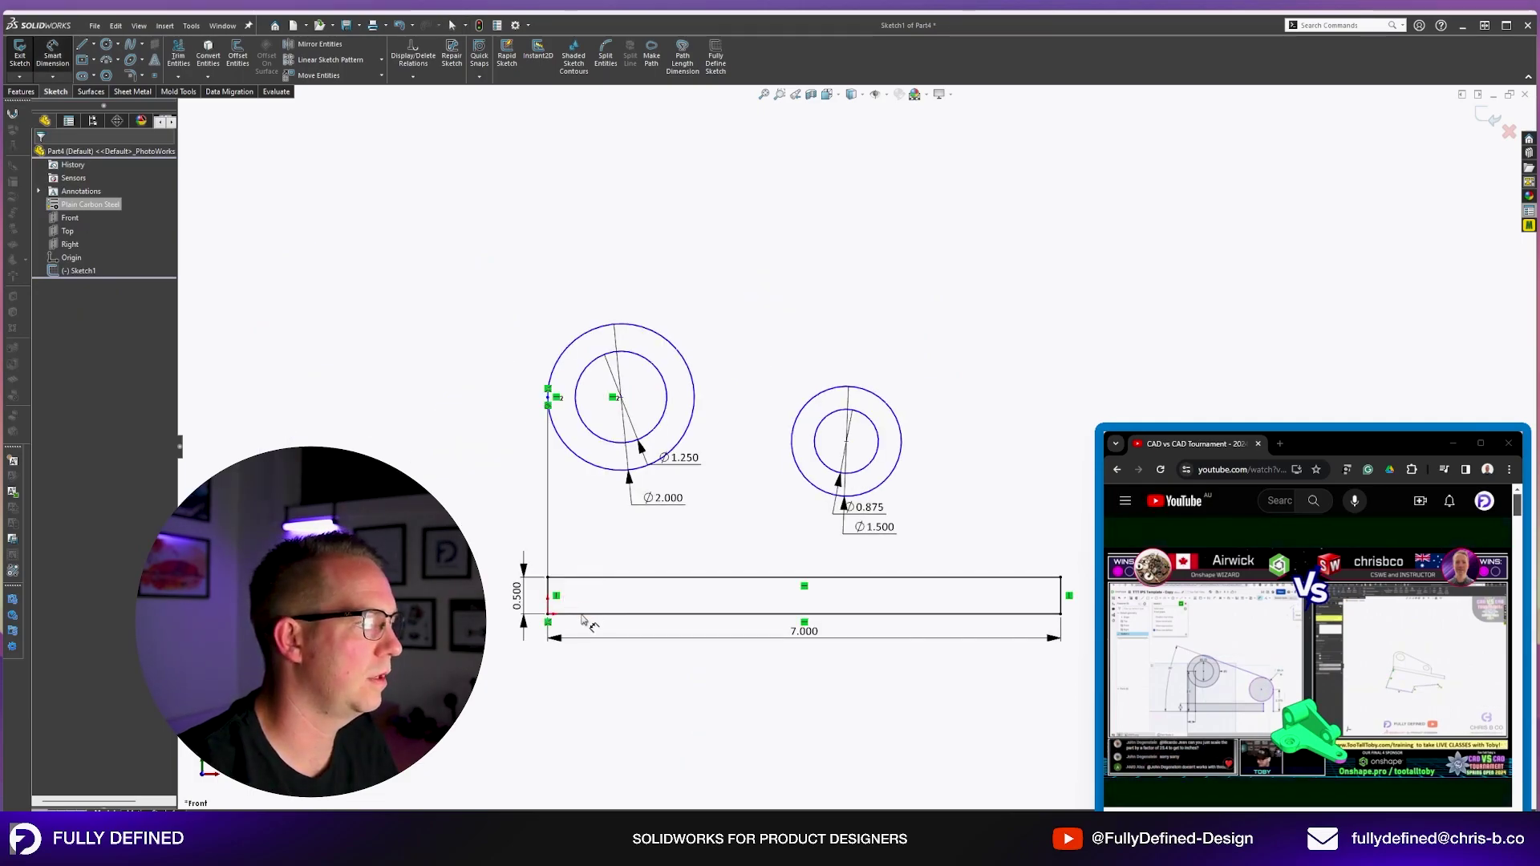
click(583, 616)
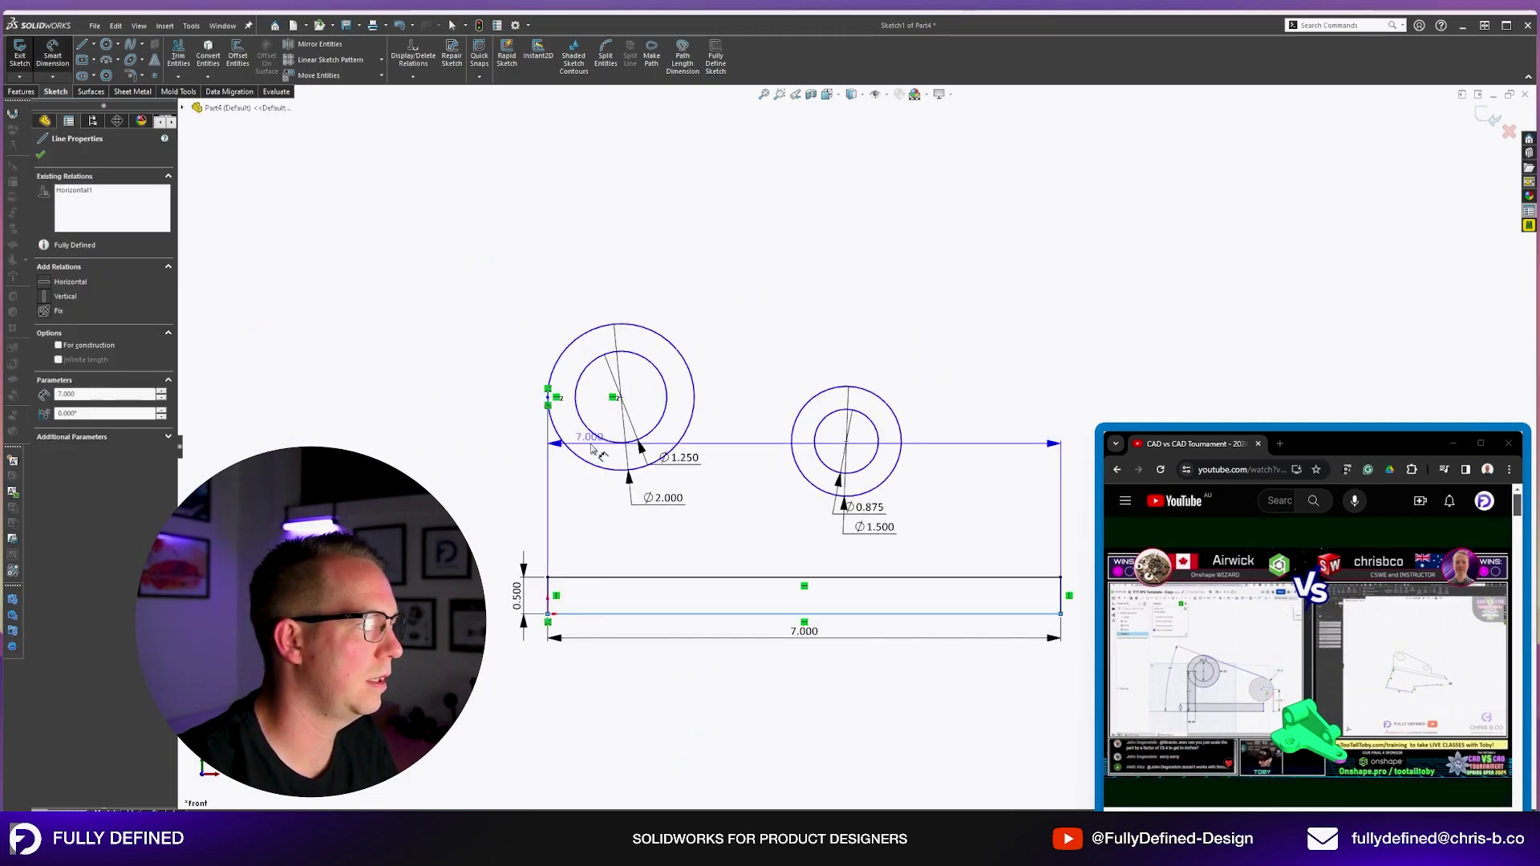
click(600, 438)
click(496, 496)
text(2.5)
key(Return)
key(z)
Dimension the centre of the smaller circle pair 1.375 in above the base rectangle's lower edge.
scroll(1242, 504, down, 2)
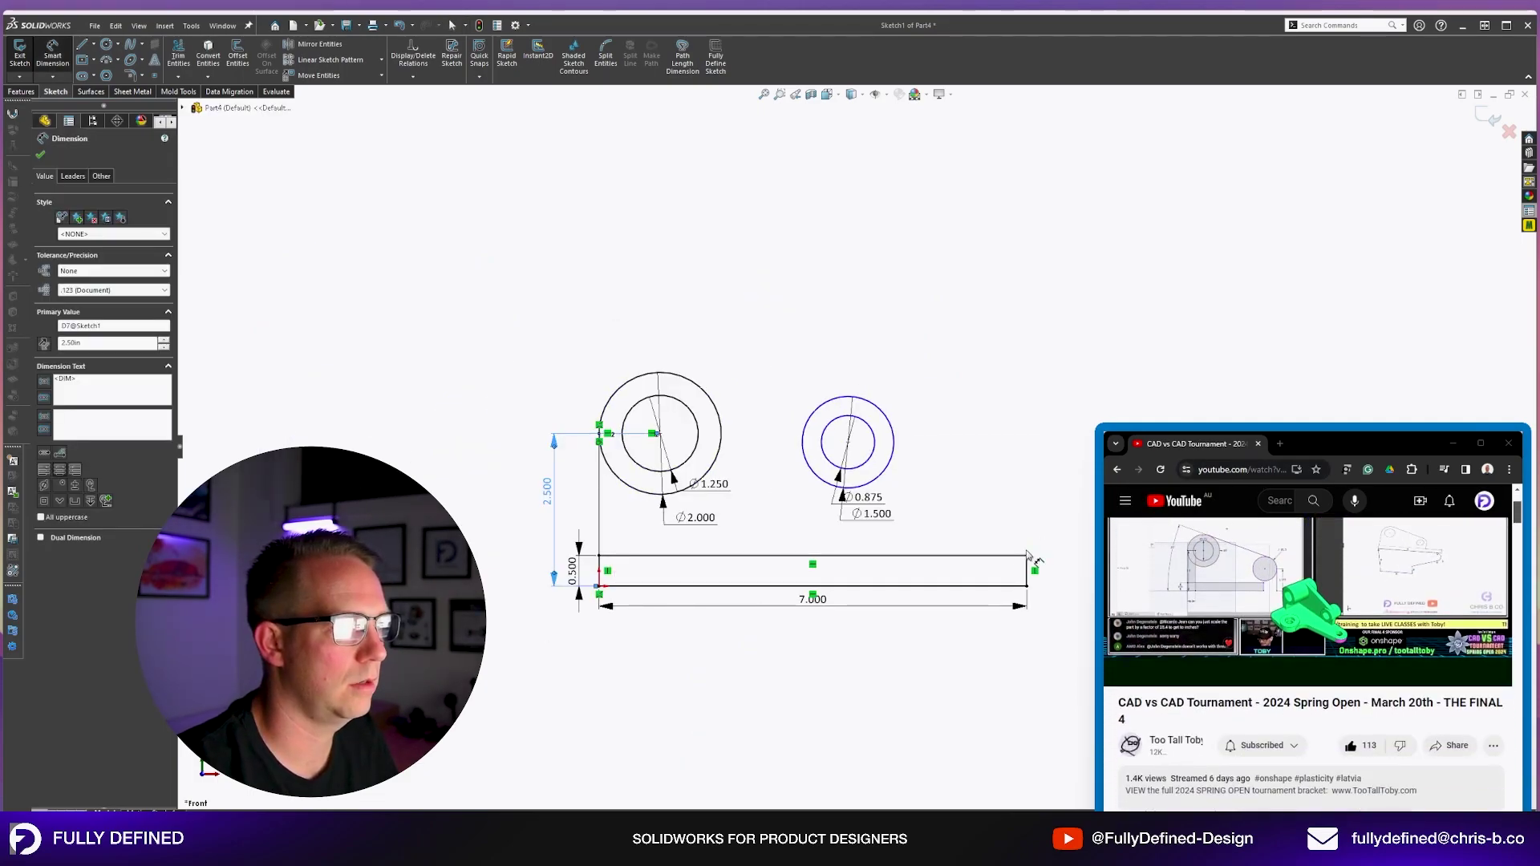
scroll(1041, 556, up, 2)
scroll(1242, 625, up, 2)
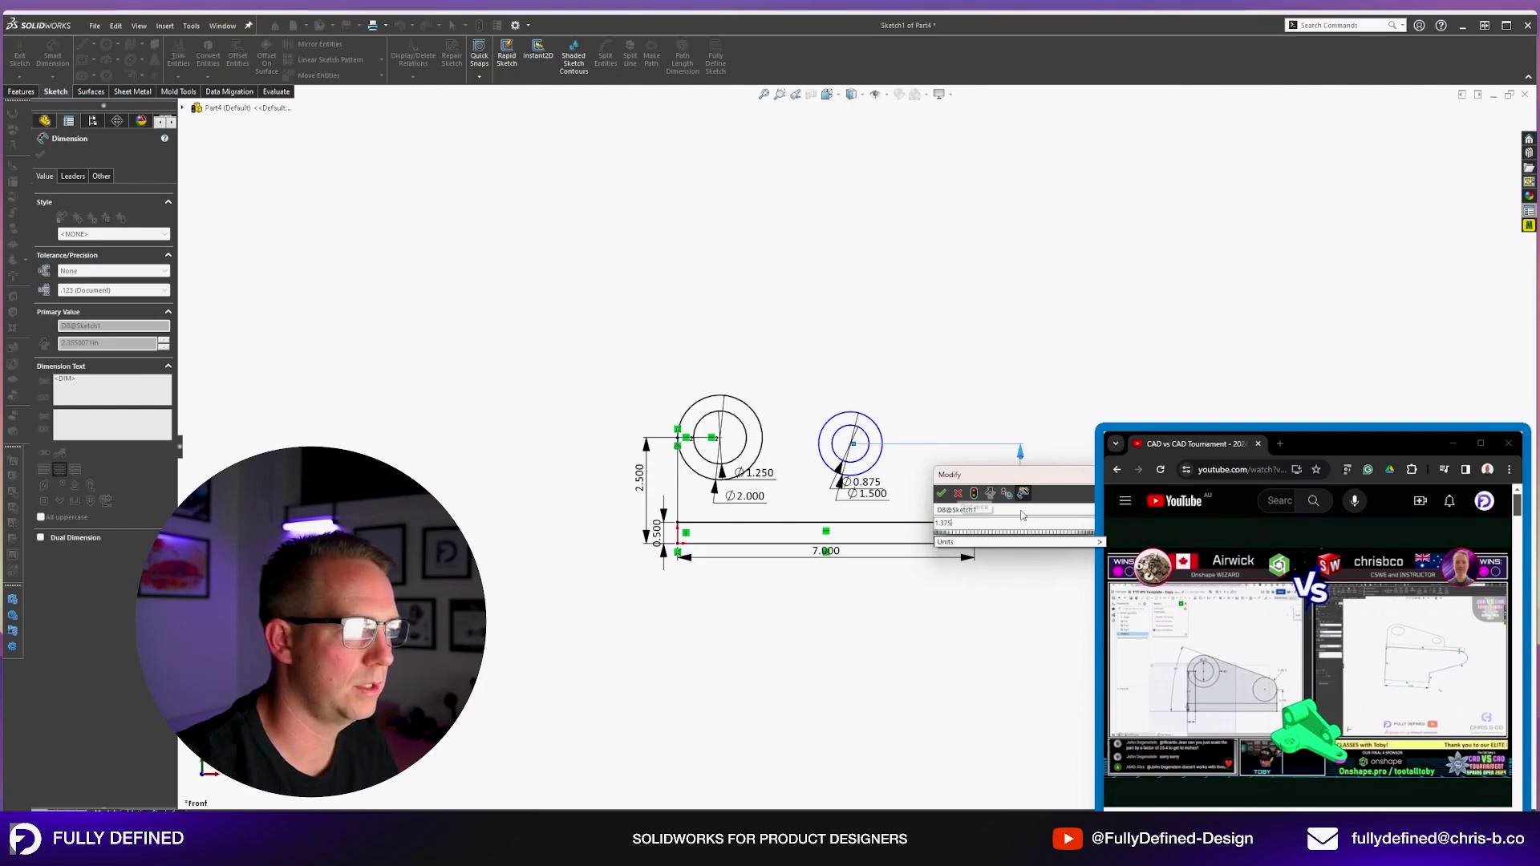
key(Return)
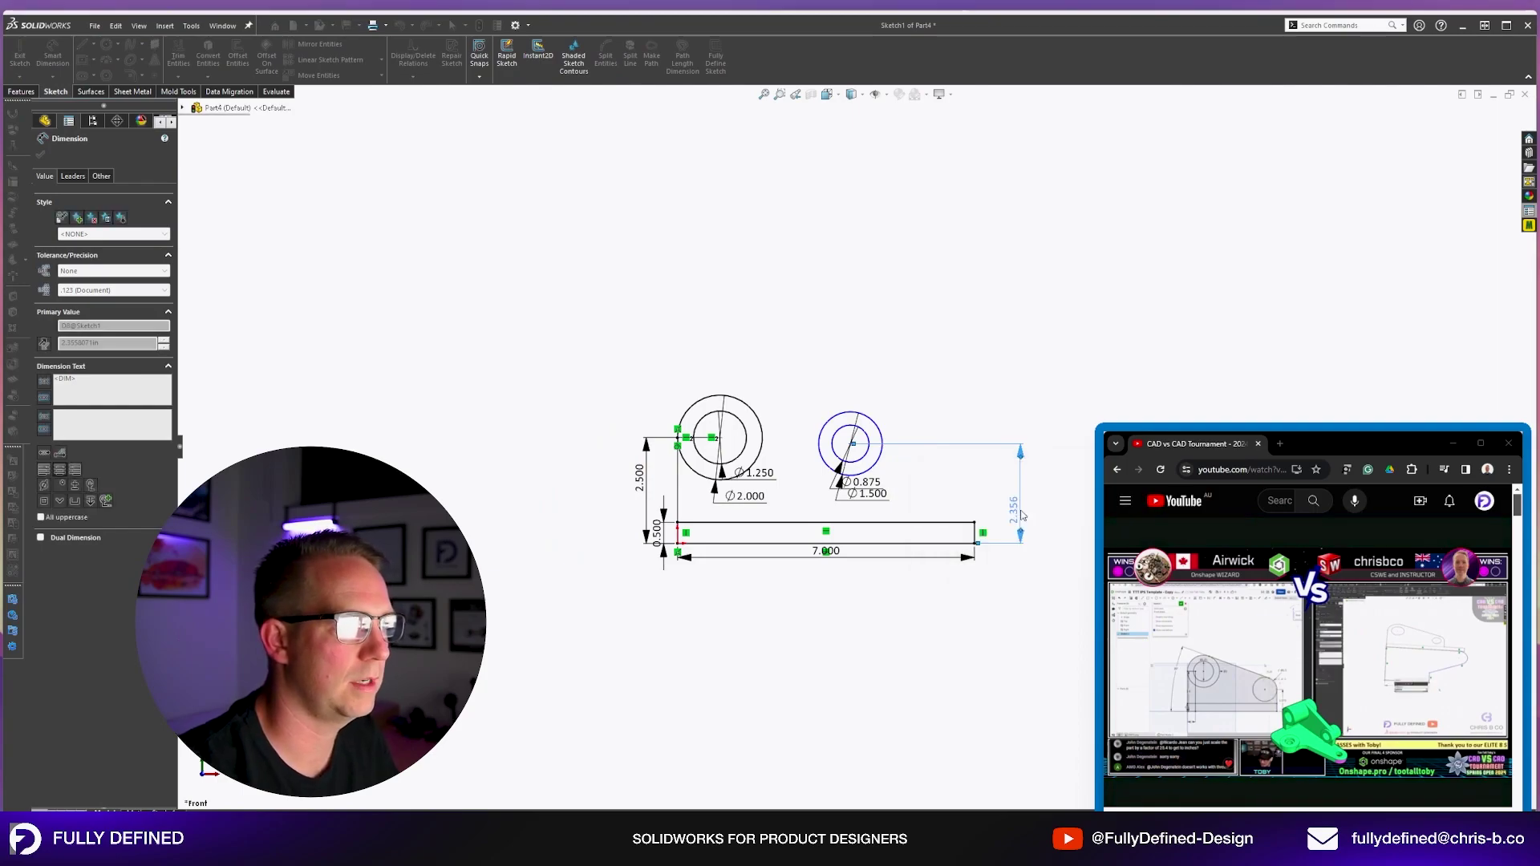
Draw a sloping line tangent to both outer circles and a vertical line from the smaller outer circle's right side down to the base.
key(l)
scroll(834, 407, down, 3)
mouse_move(684, 410)
mouse_down()
mouse_move(842, 516)
mouse_move(897, 504)
mouse_up()
drag(919, 609, 919, 610)
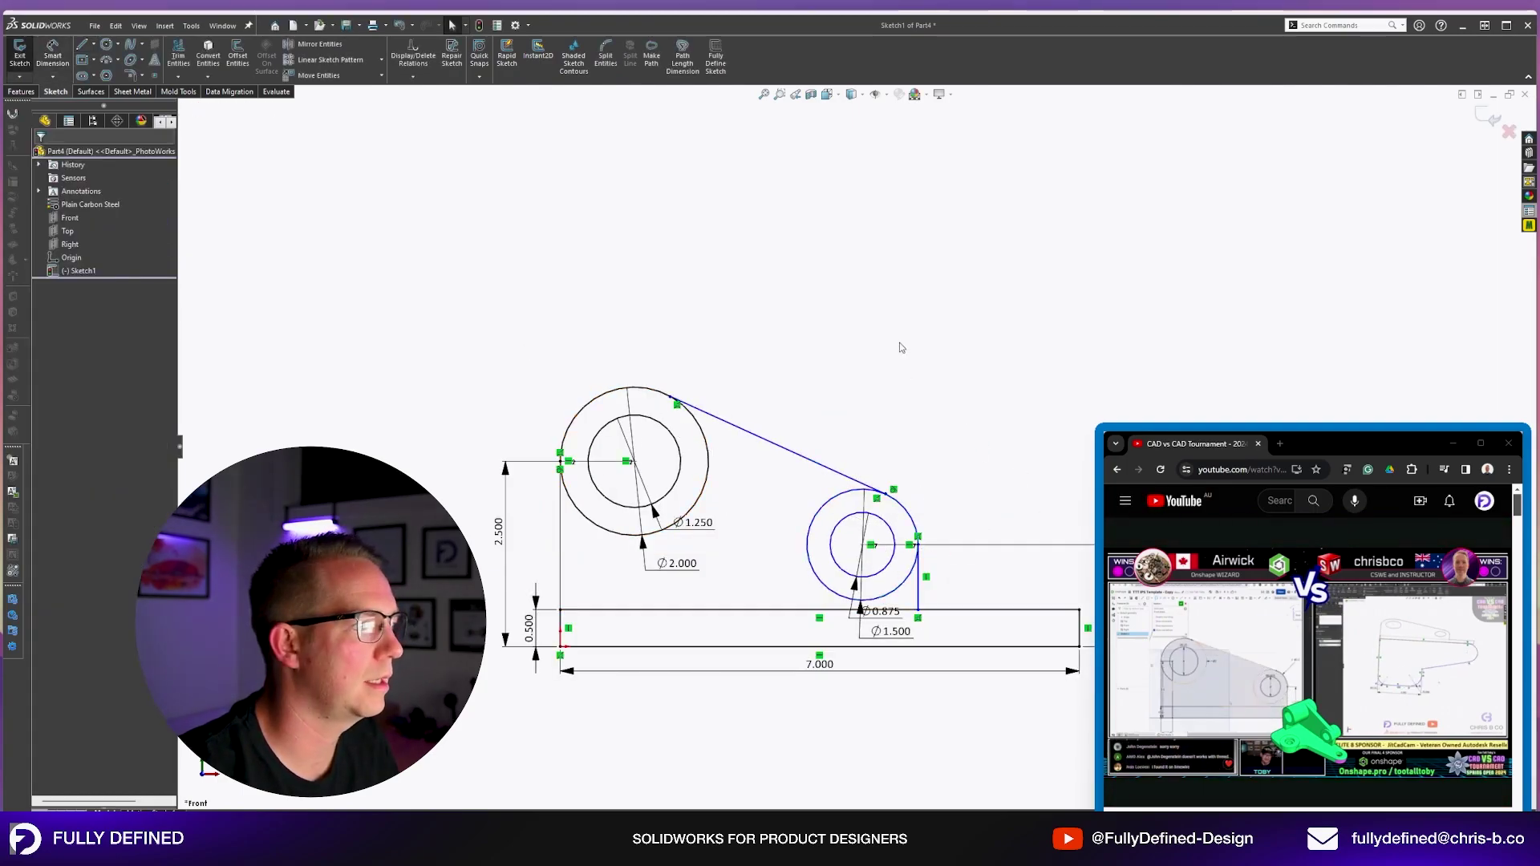
Dimension the angle between the sloping line and the base's upper edge as 20 degrees.
key(d)
click(791, 611)
click(780, 446)
click(766, 506)
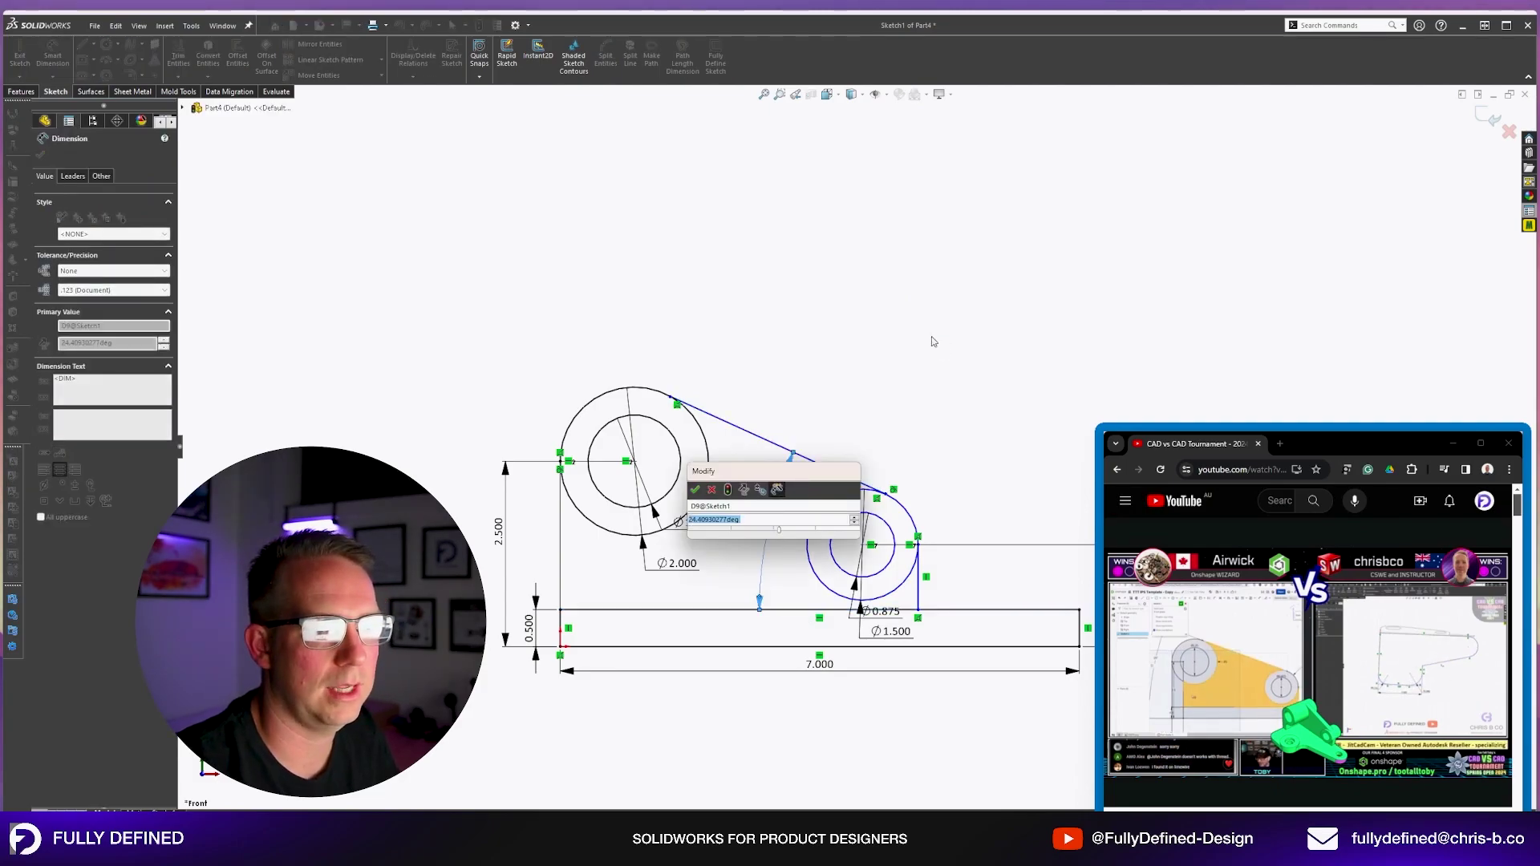
text(20)
key(Return)
key(Escape)
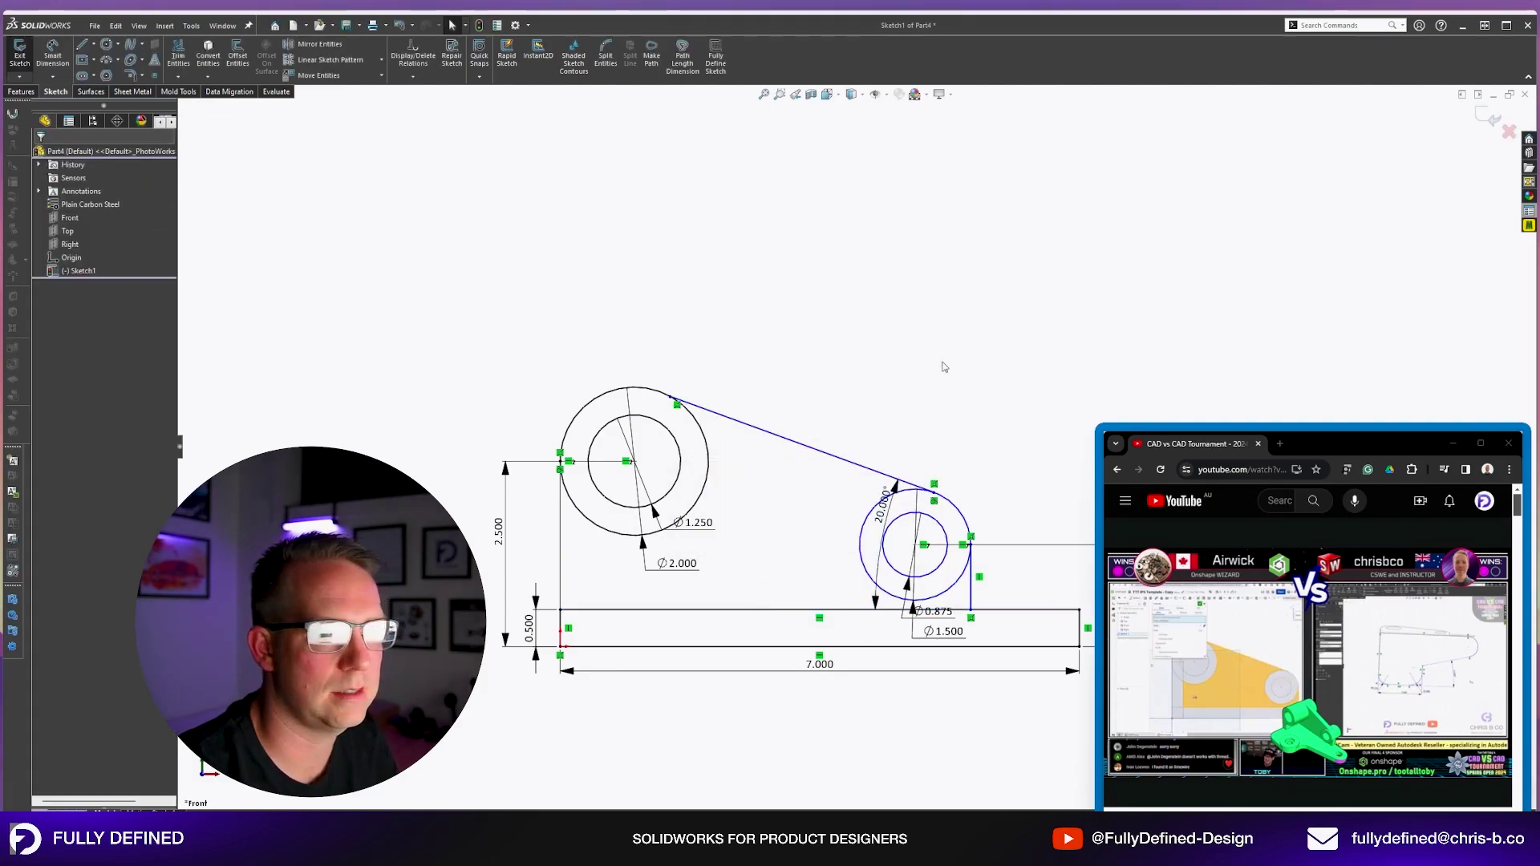
Dimension the short vertical line 2 in from the base rectangle's right end.
scroll(967, 493, up, 3)
scroll(967, 492, down, 3)
right_drag(959, 460, 1009, 454)
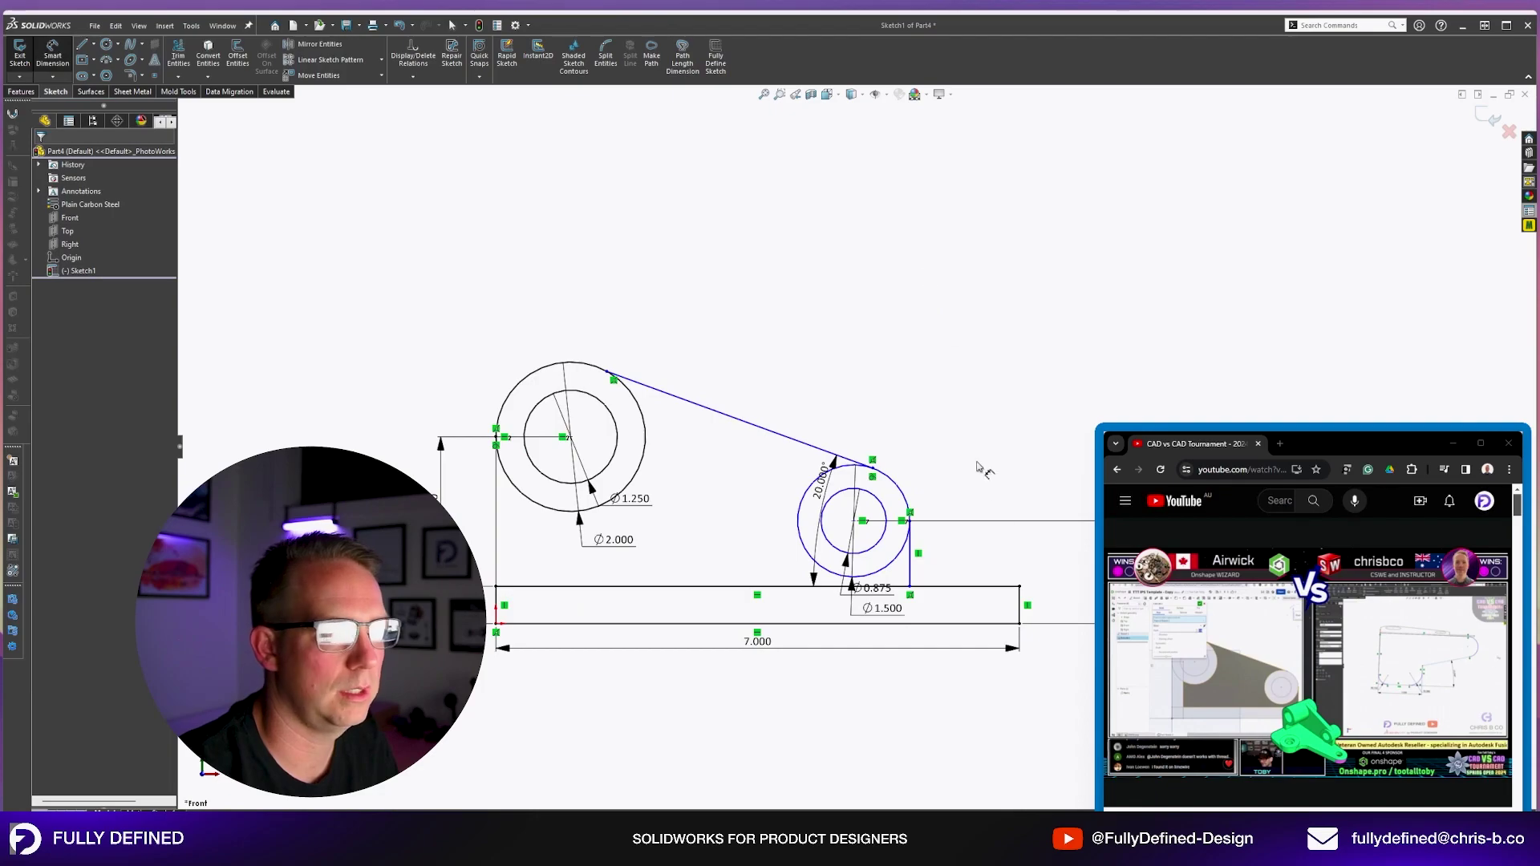
click(1022, 606)
click(910, 566)
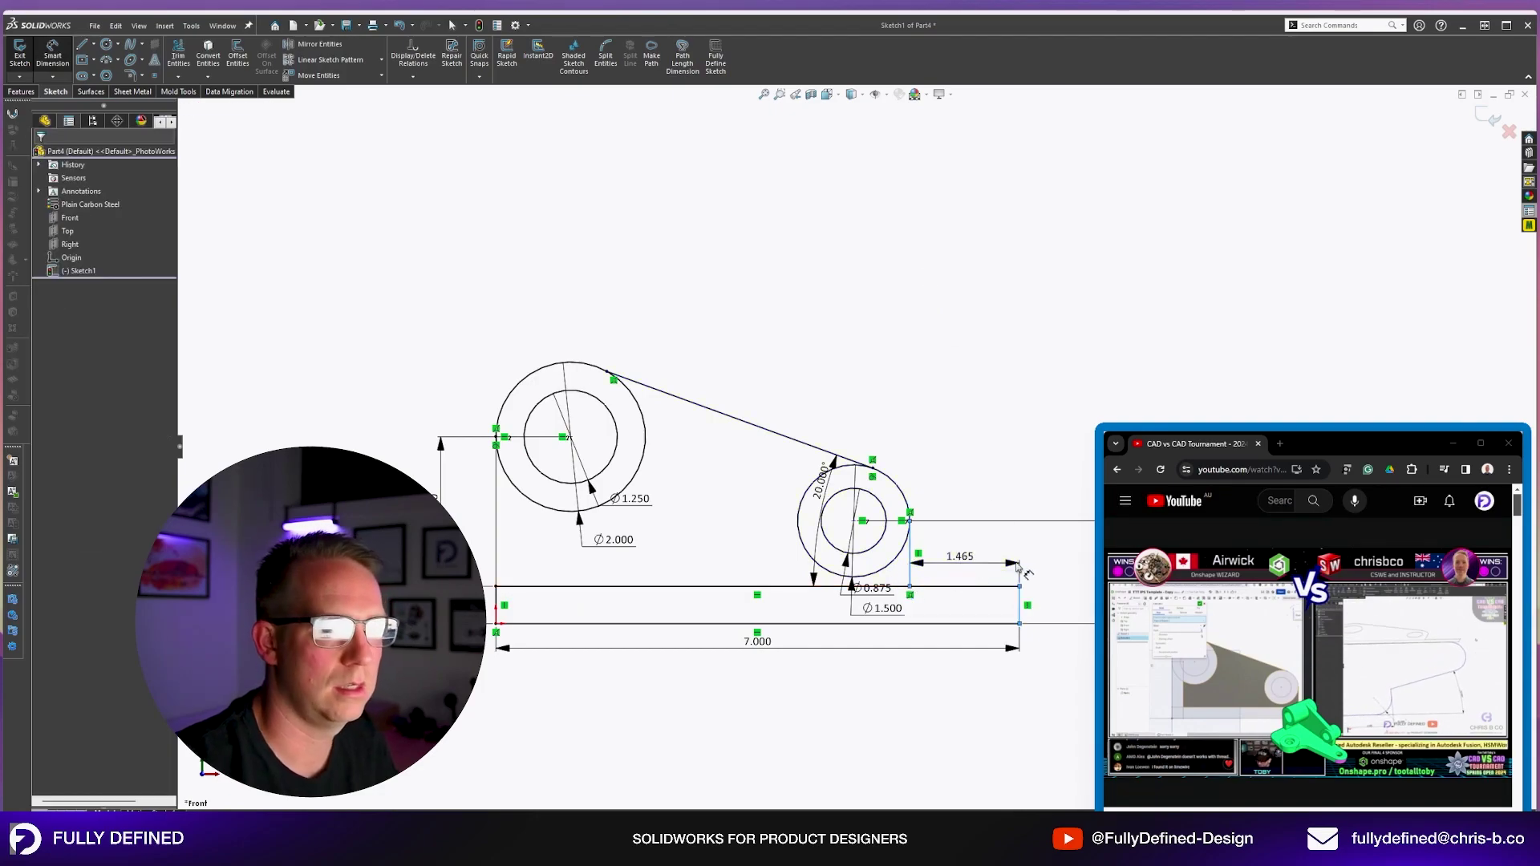
click(1017, 566)
text(2)
key(Return)
key(Escape)
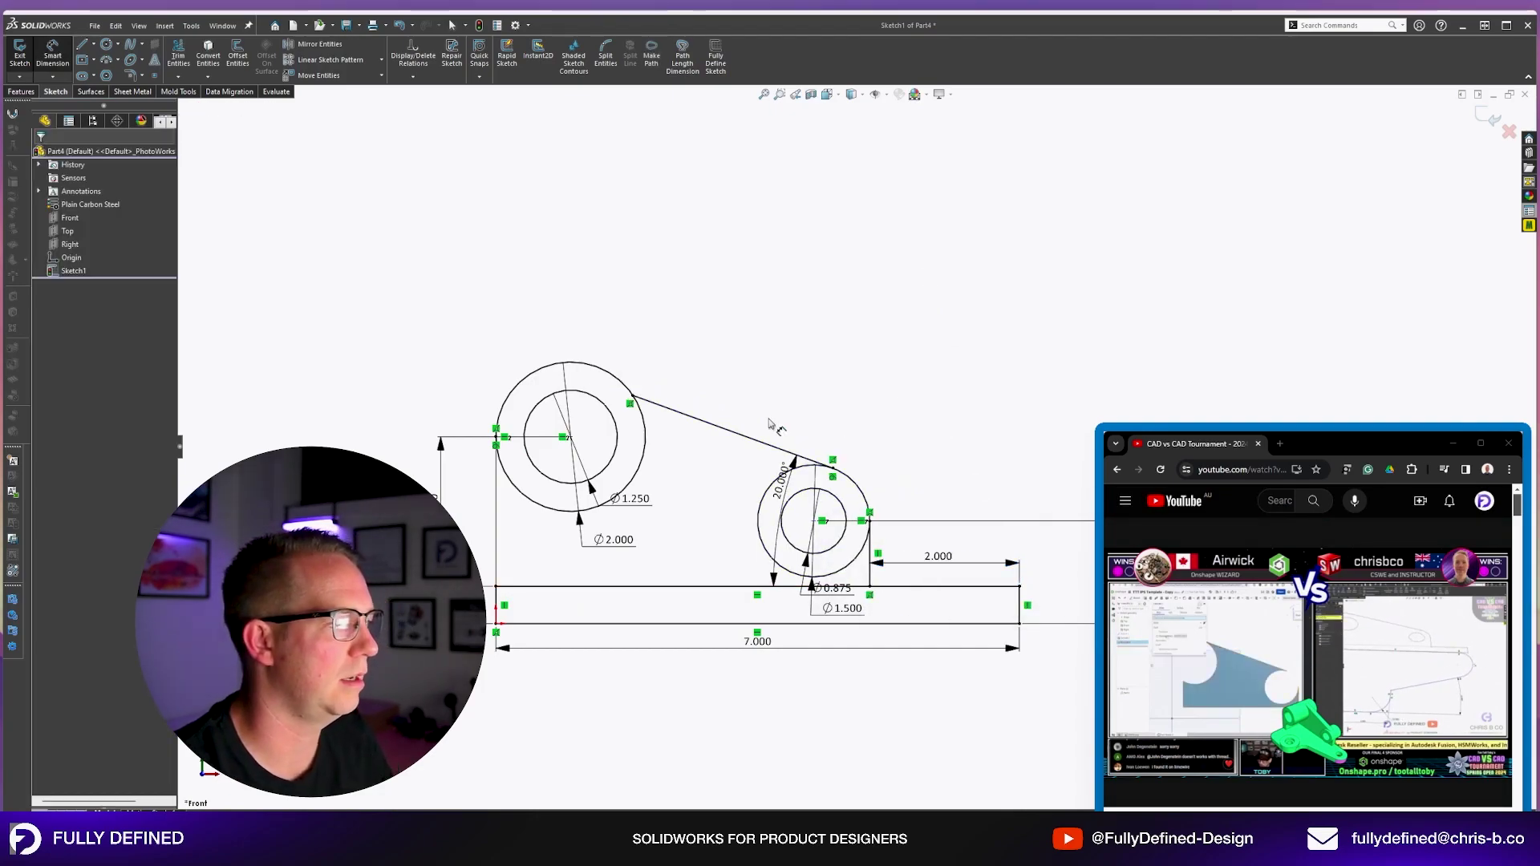
Delete the relations tying the sloping line to the outer circles and move the angle dimension clear of the smaller circles.
key(Escape)
click(630, 405)
key(Delete)
drag(784, 481, 737, 484)
click(630, 406)
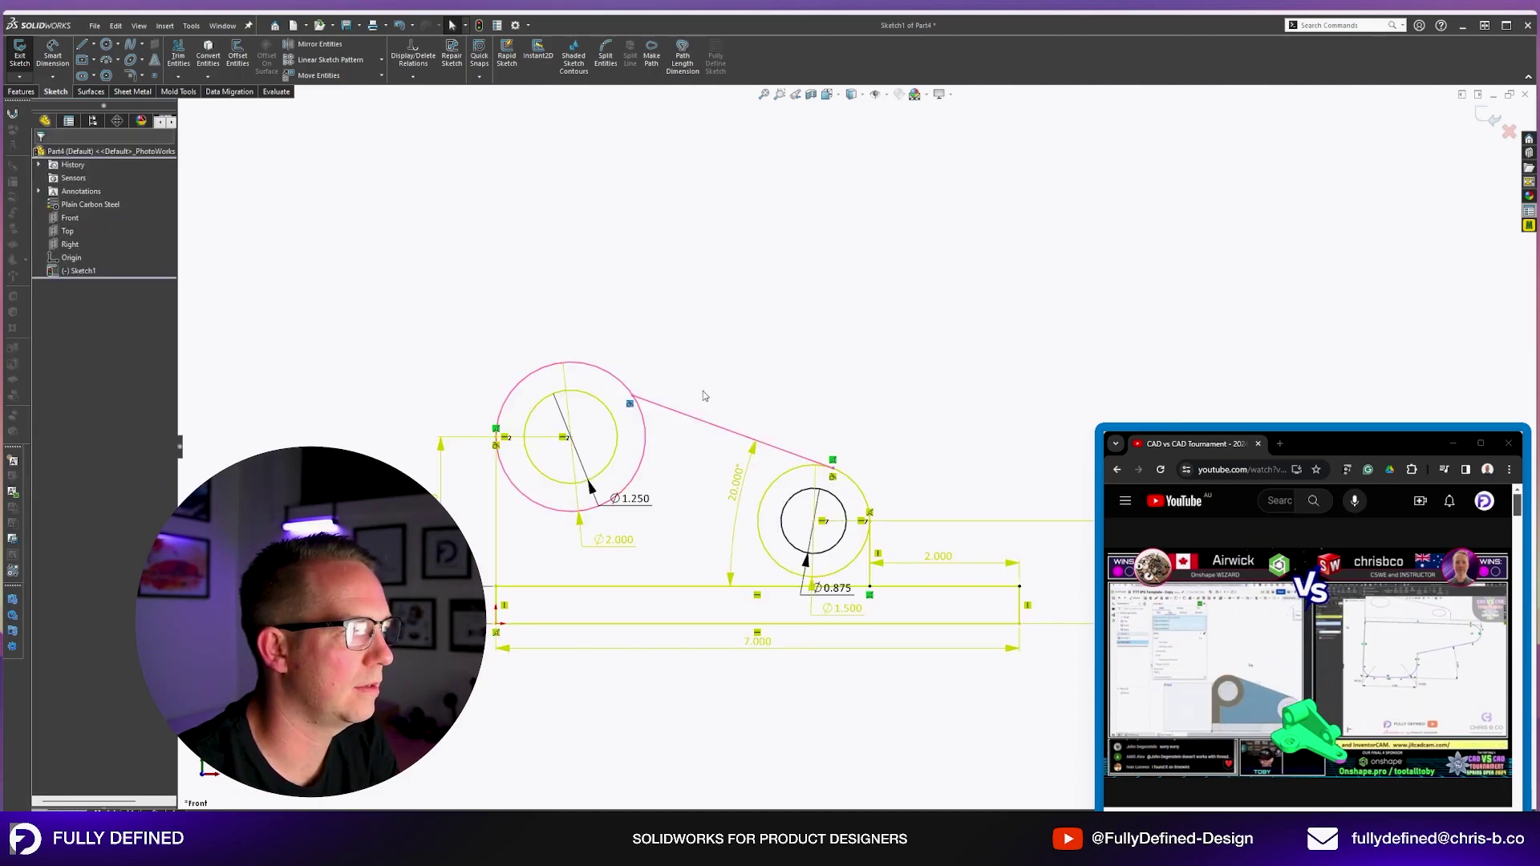
key(Delete)
Reposition the smaller pair's height dimension and move its outer diameter dimension above the circle.
scroll(848, 450, up, 3)
scroll(999, 523, down, 2)
drag(991, 521, 972, 516)
scroll(815, 506, down, 2)
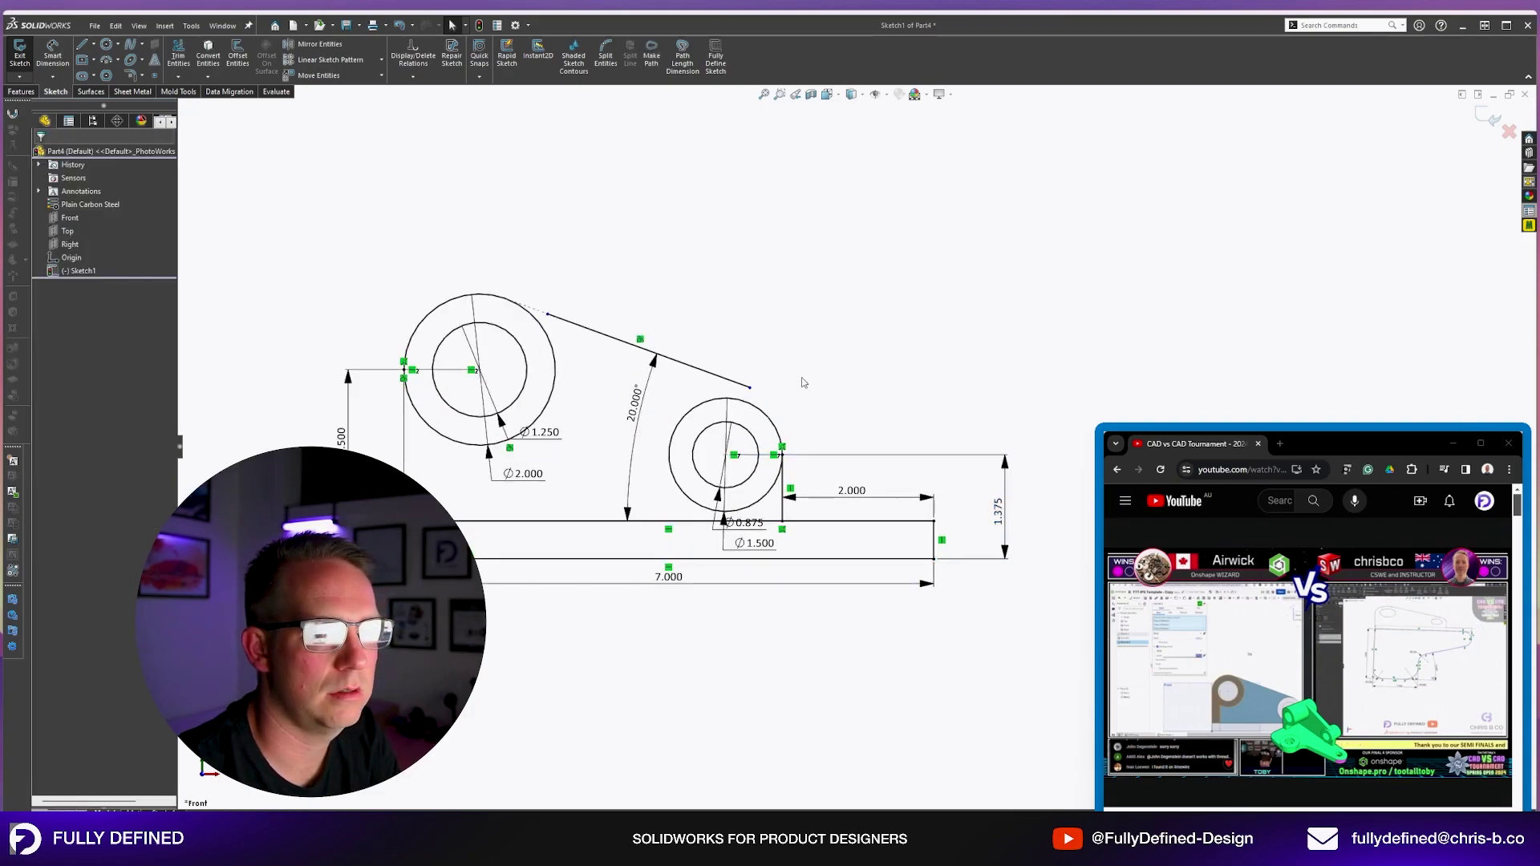
drag(769, 555, 828, 398)
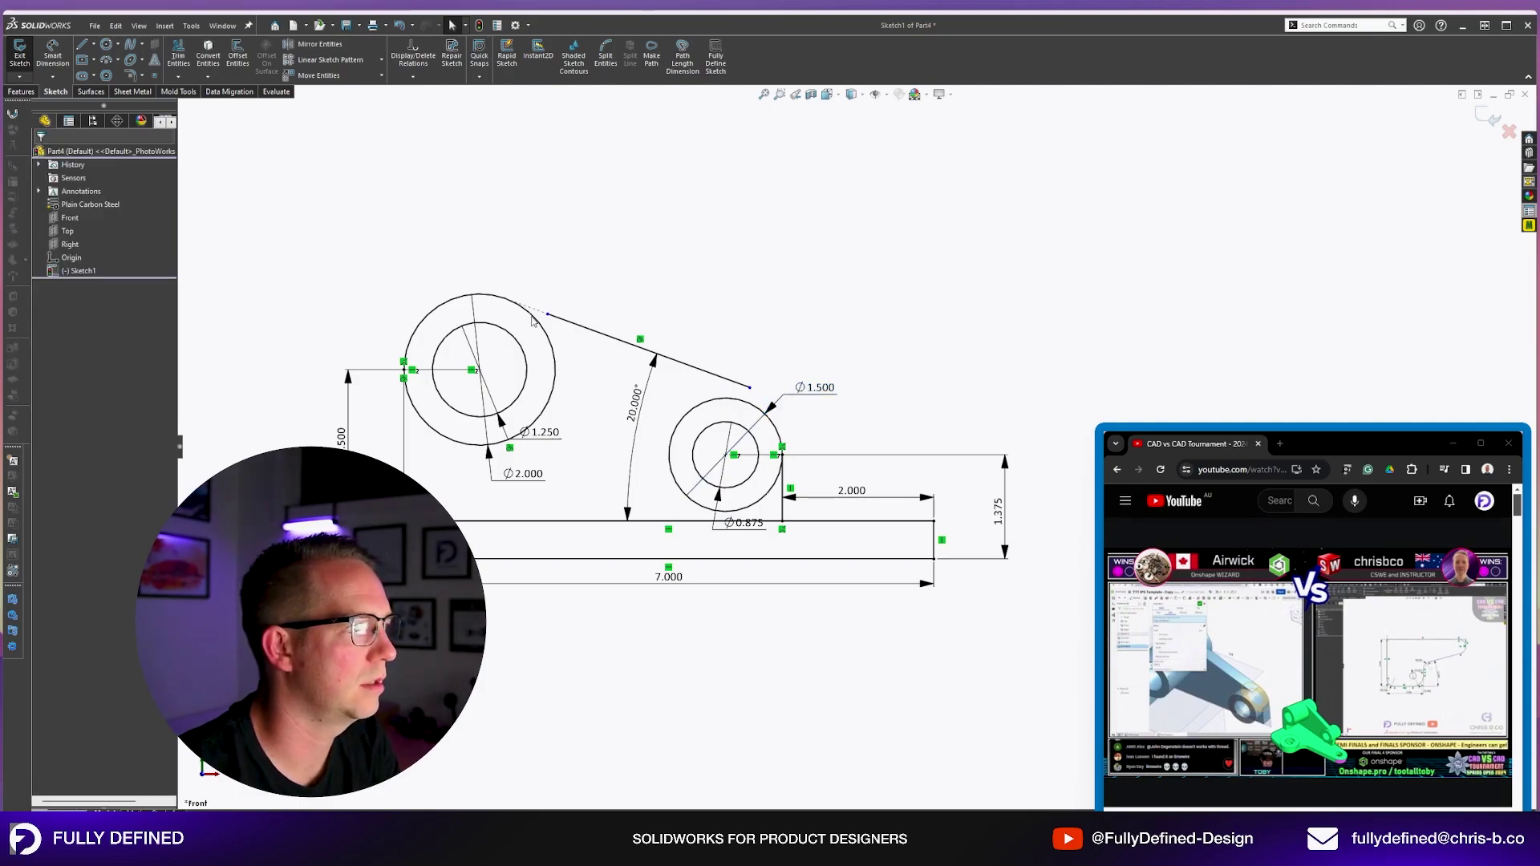
Reattach the sloping line's upper end to the 2 in circle and delete the base rectangle's length dimension.
drag(548, 314, 516, 302)
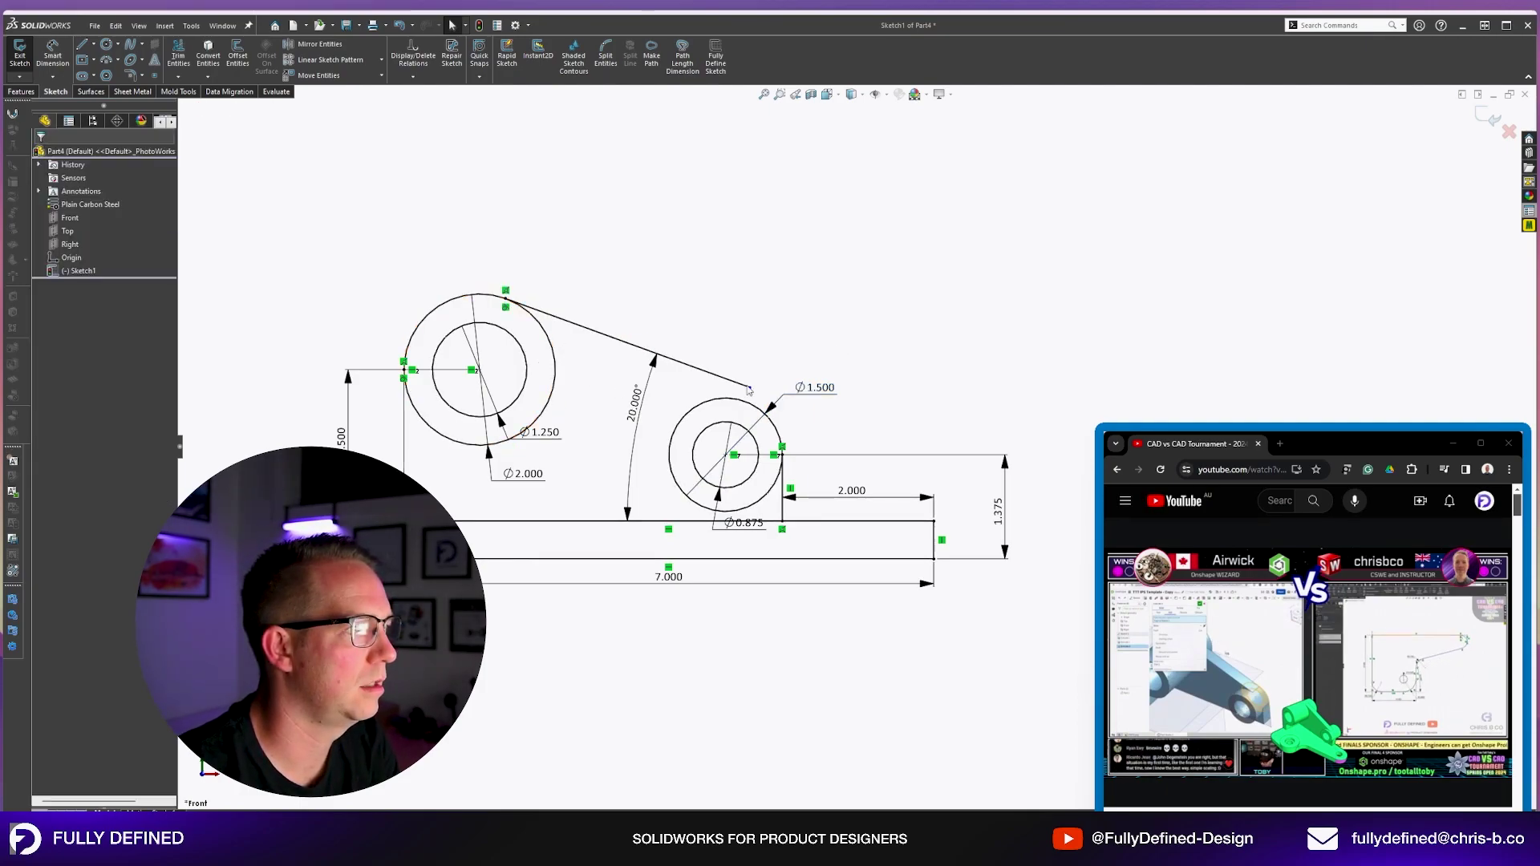
click(671, 583)
key(Delete)
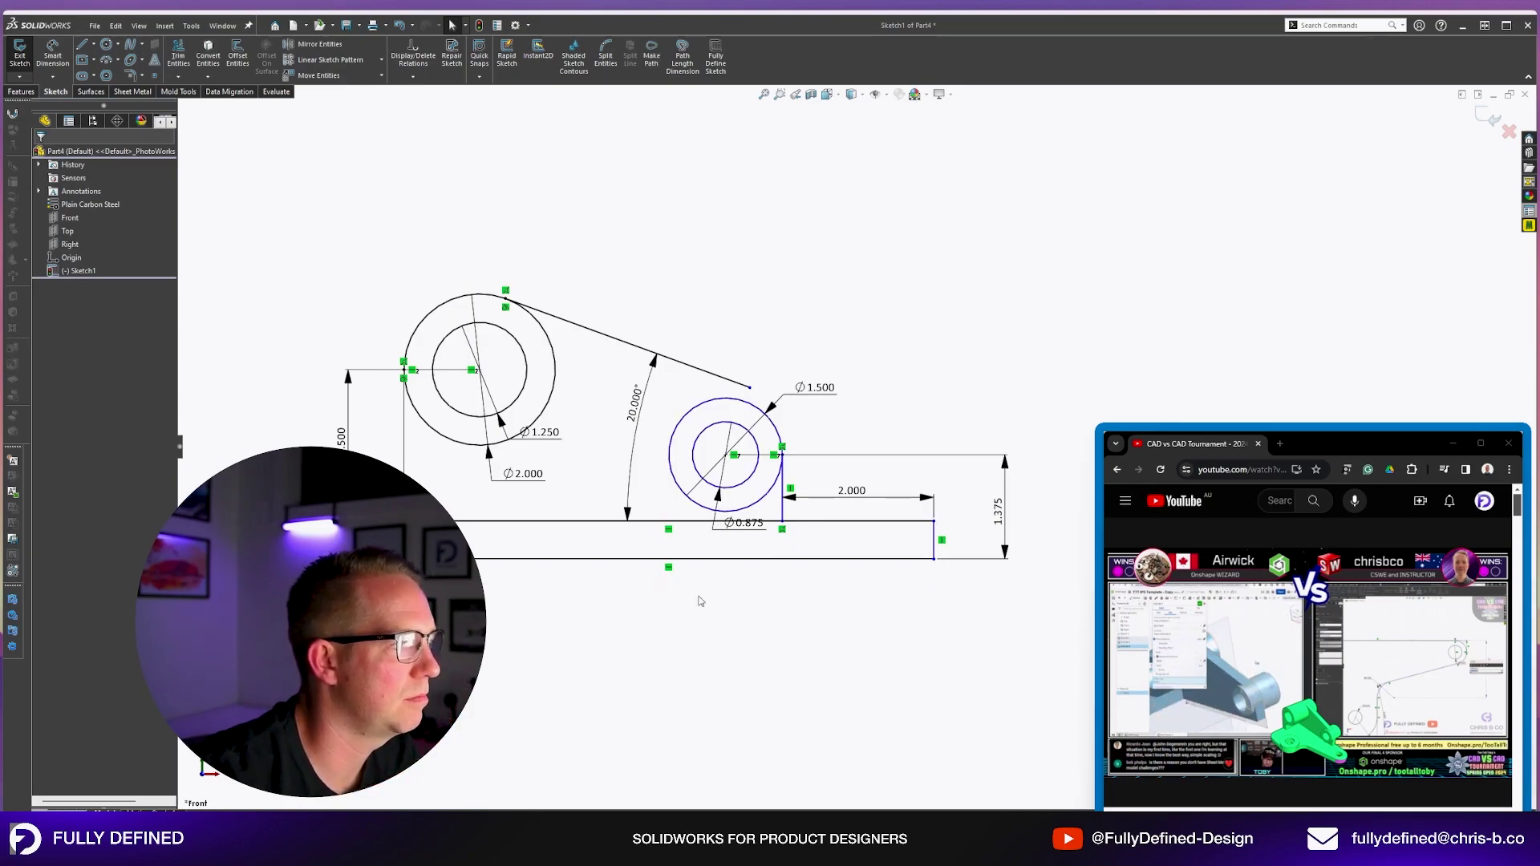
Make the sloping line's lower end coincident with the 1.5 in circle.
click(750, 388)
ctrl+click(746, 402)
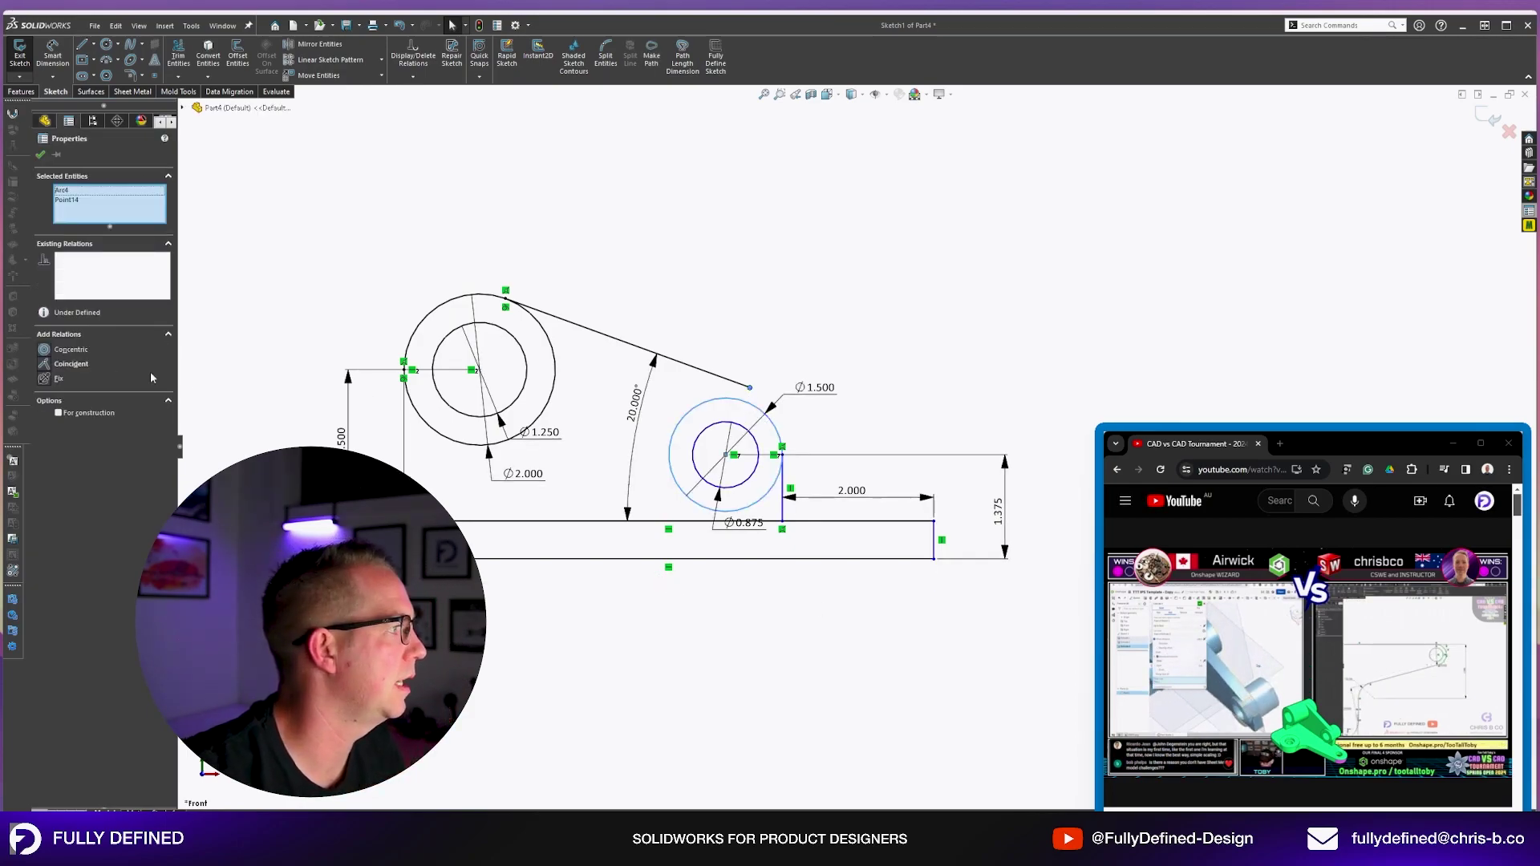
click(70, 363)
key(Escape)
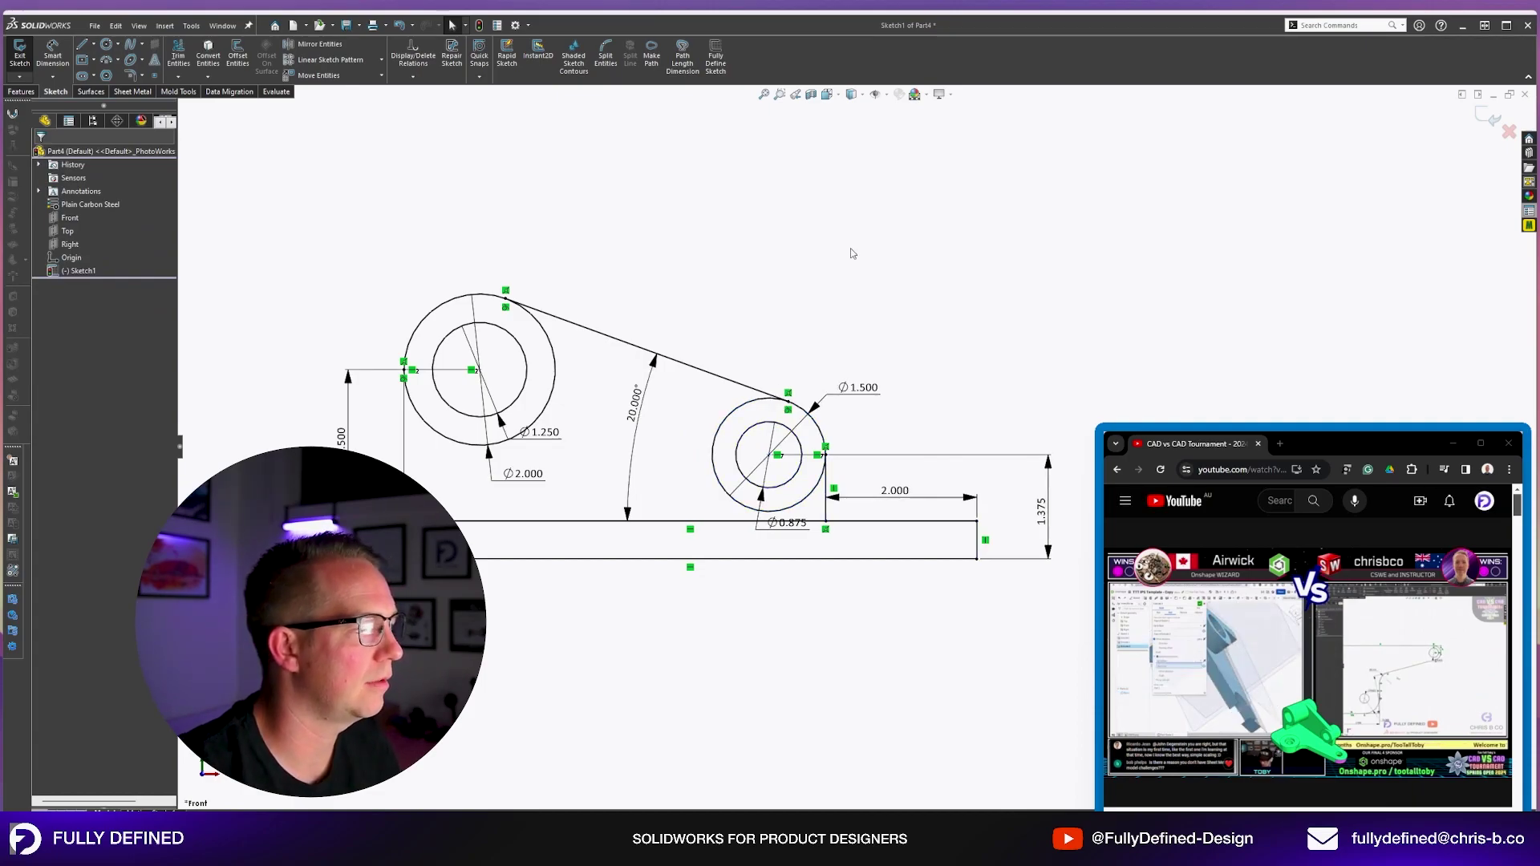
Draw a vertical line from the base's upper edge to the 2 in circle and trim the circle's lower-left arc beside it.
key(l)
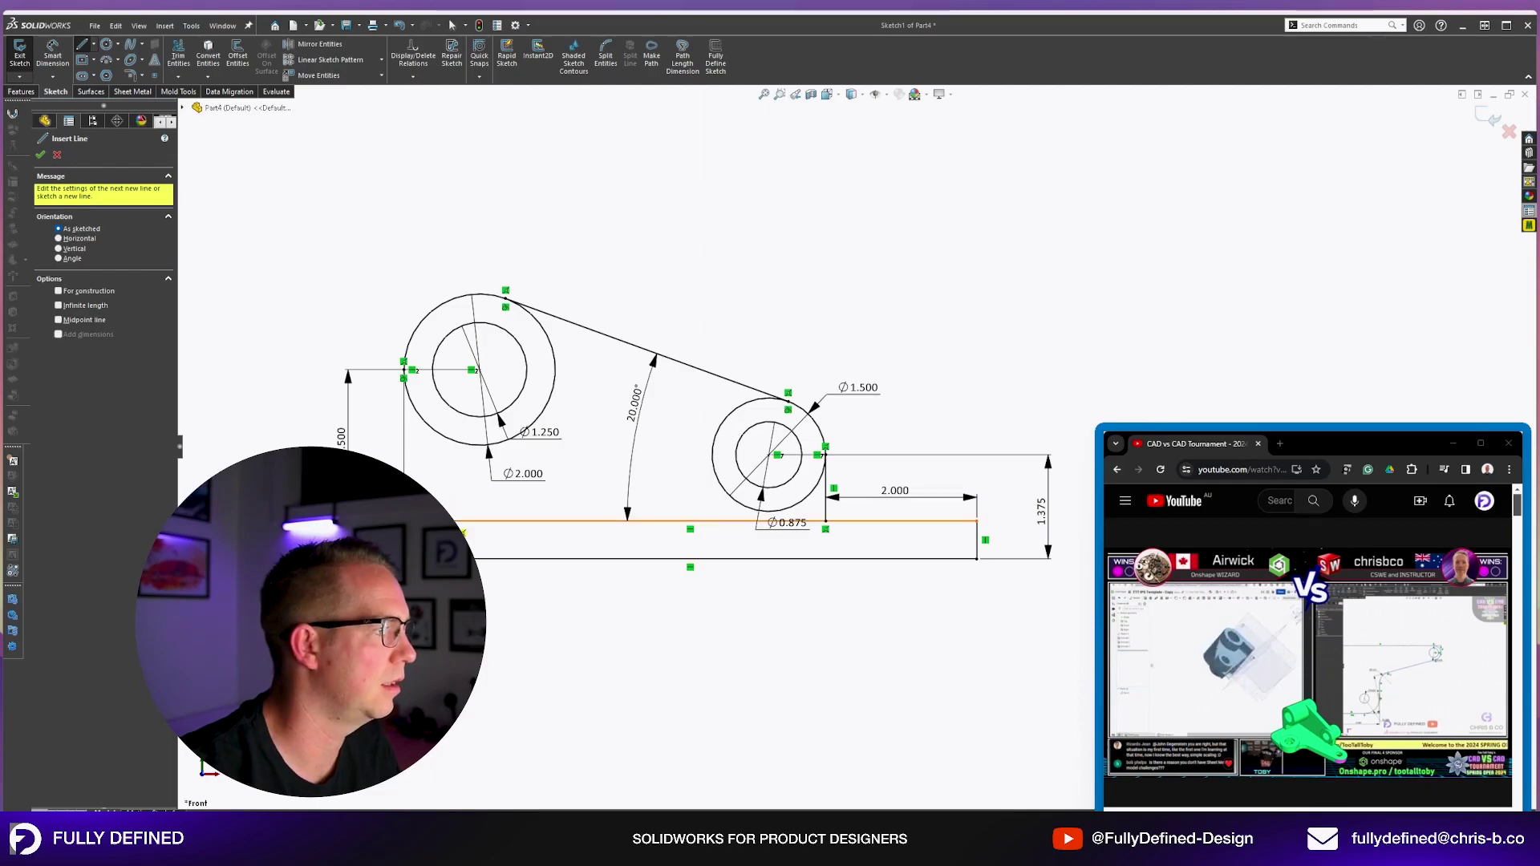
click(446, 520)
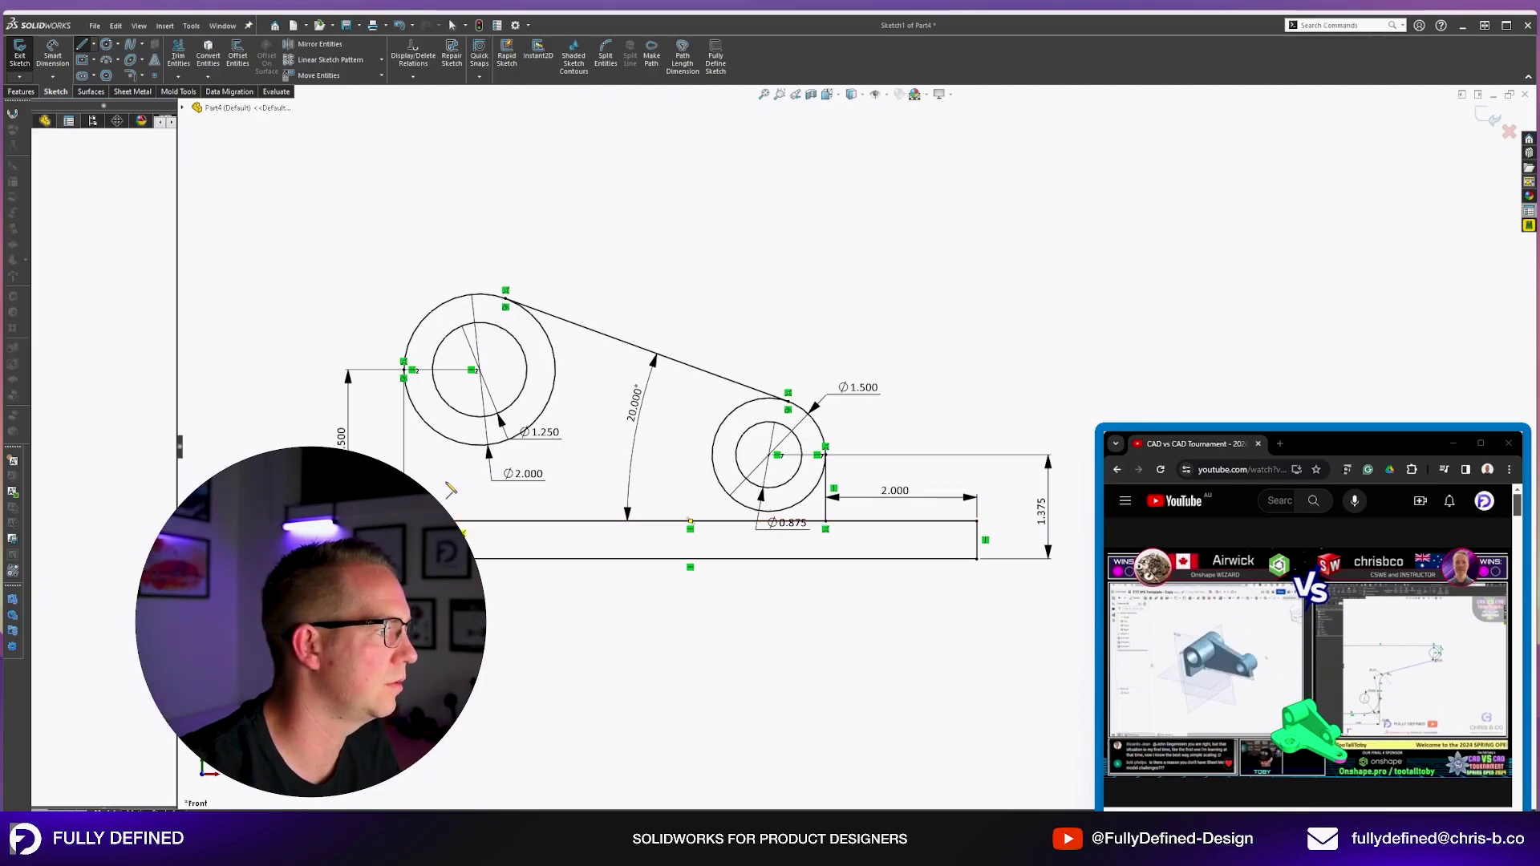
click(447, 439)
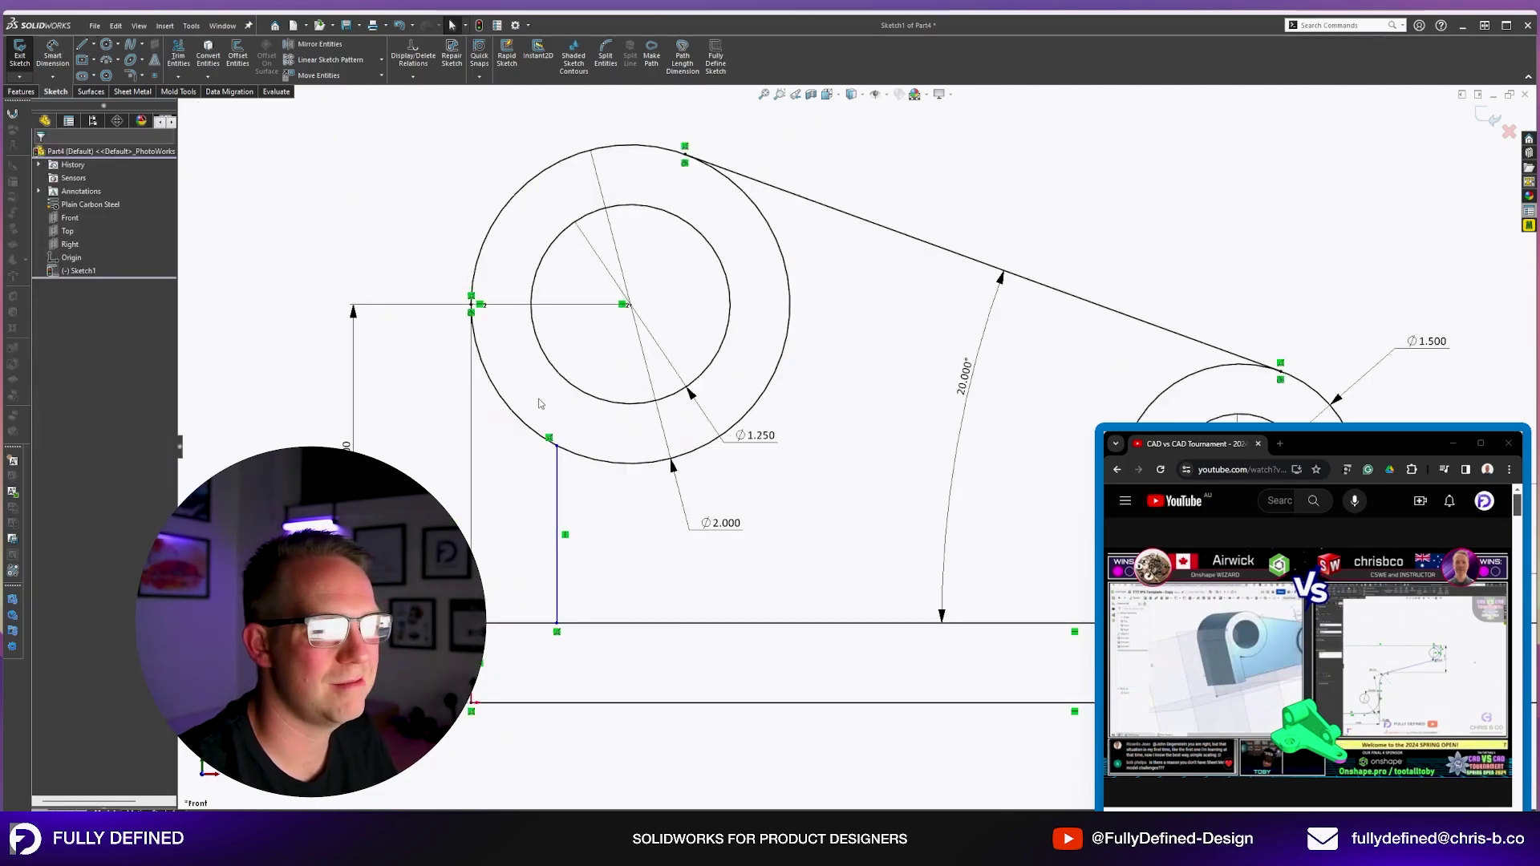
key(t)
drag(538, 409, 524, 439)
Add a 0.375 in sketch fillet where the new vertical line meets the 2 in circle.
key(f)
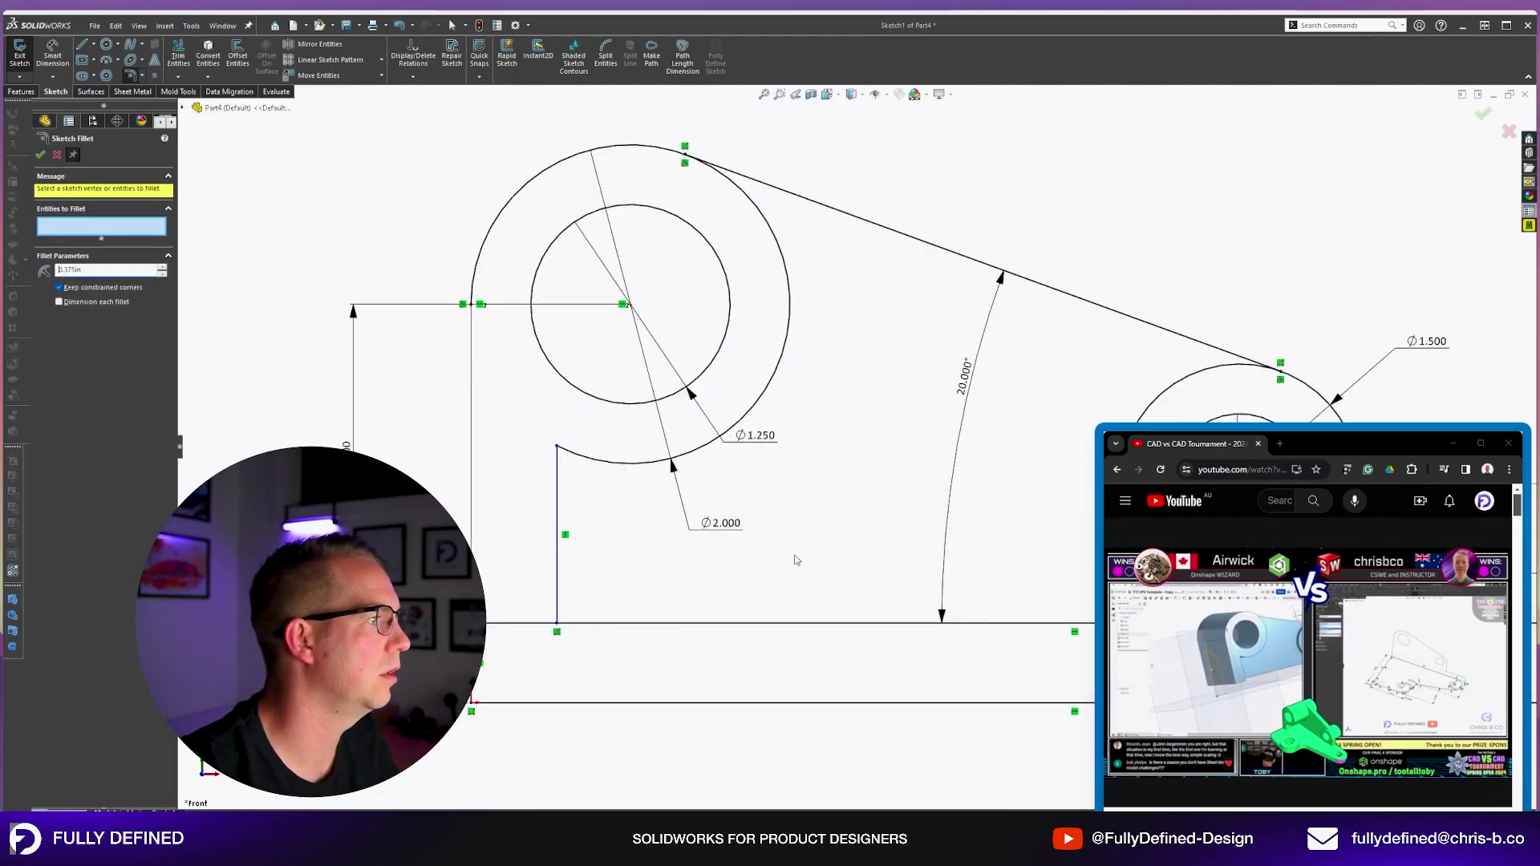
click(556, 446)
key(Return)
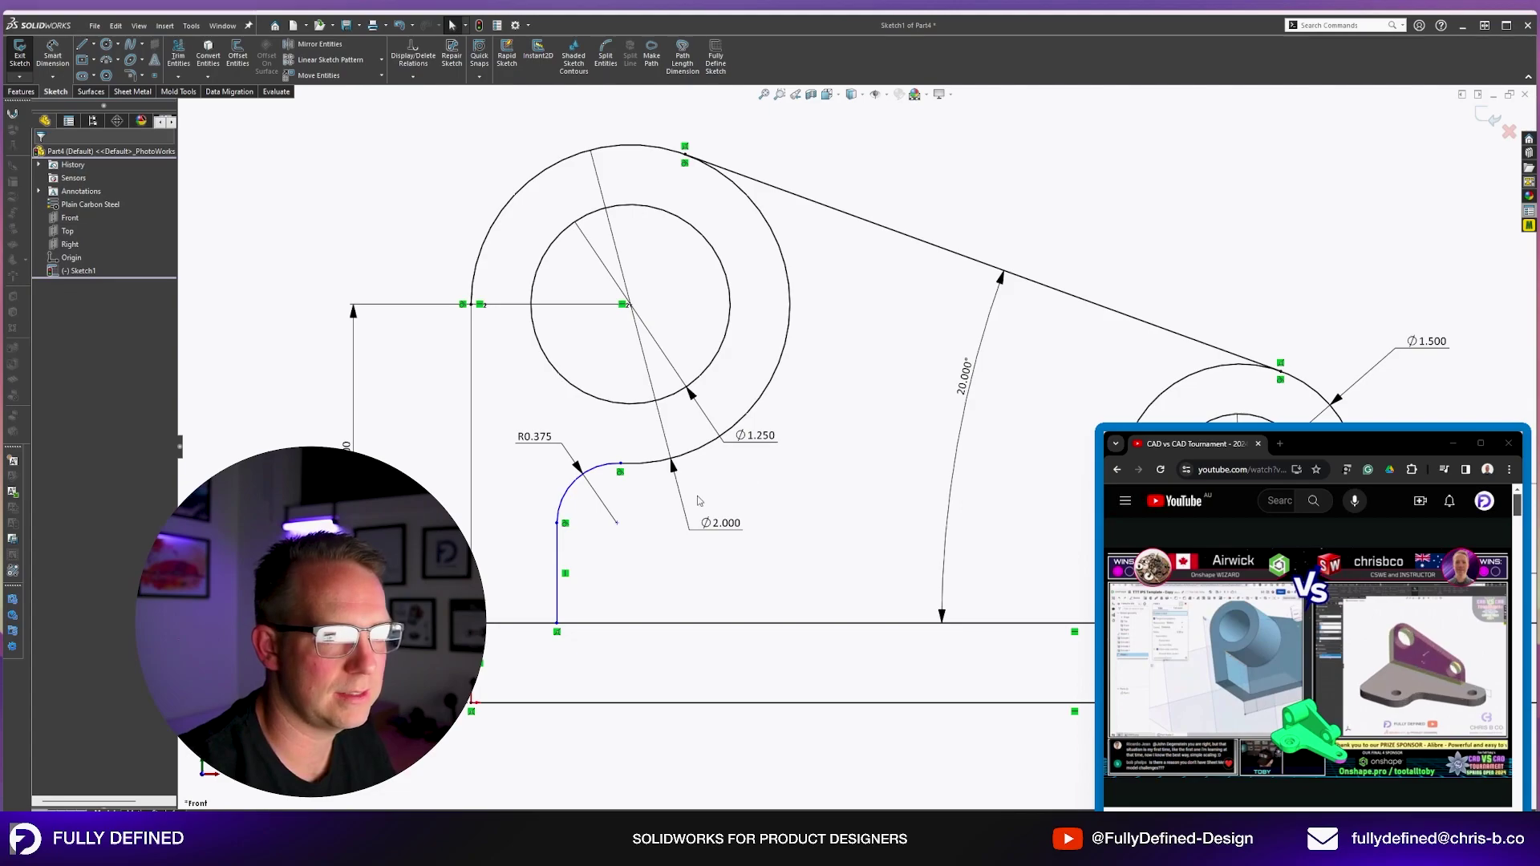
Dimension the inner vertical line 0.5 in from the sketch's left vertical edge.
click(558, 559)
click(472, 560)
click(411, 545)
text(.5)
key(Return)
key(Escape)
Exit the sketch and extrude the base rectangle region 4.5 in.
scroll(875, 445, up, 7)
middle_drag(895, 445, 932, 446)
scroll(1035, 484, down, 5)
mouse_move(1027, 486)
middle_down()
mouse_move(1010, 504)
mouse_move(987, 482)
middle_up()
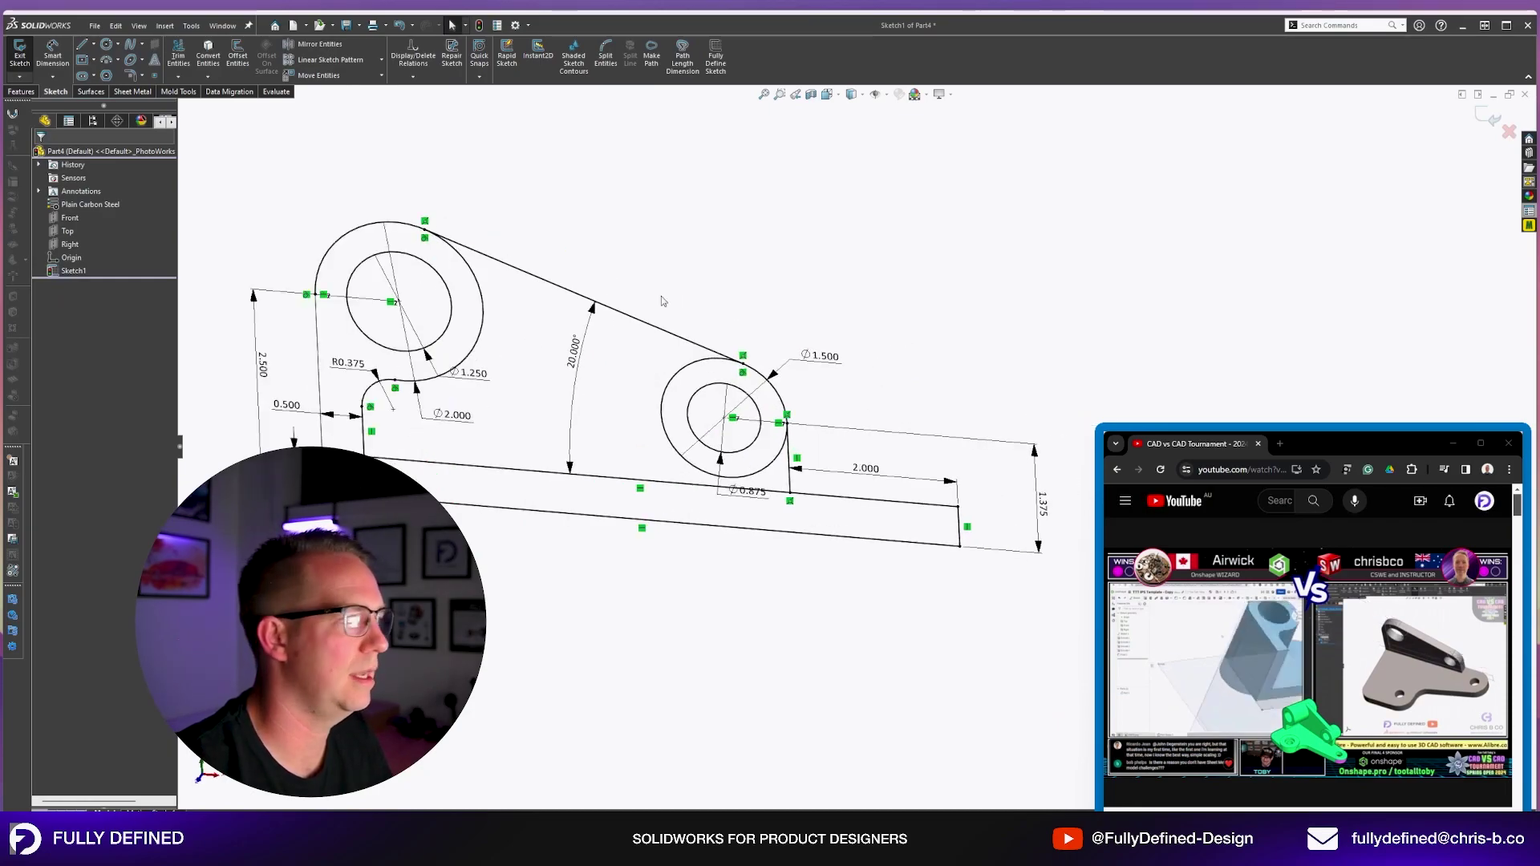
click(20, 60)
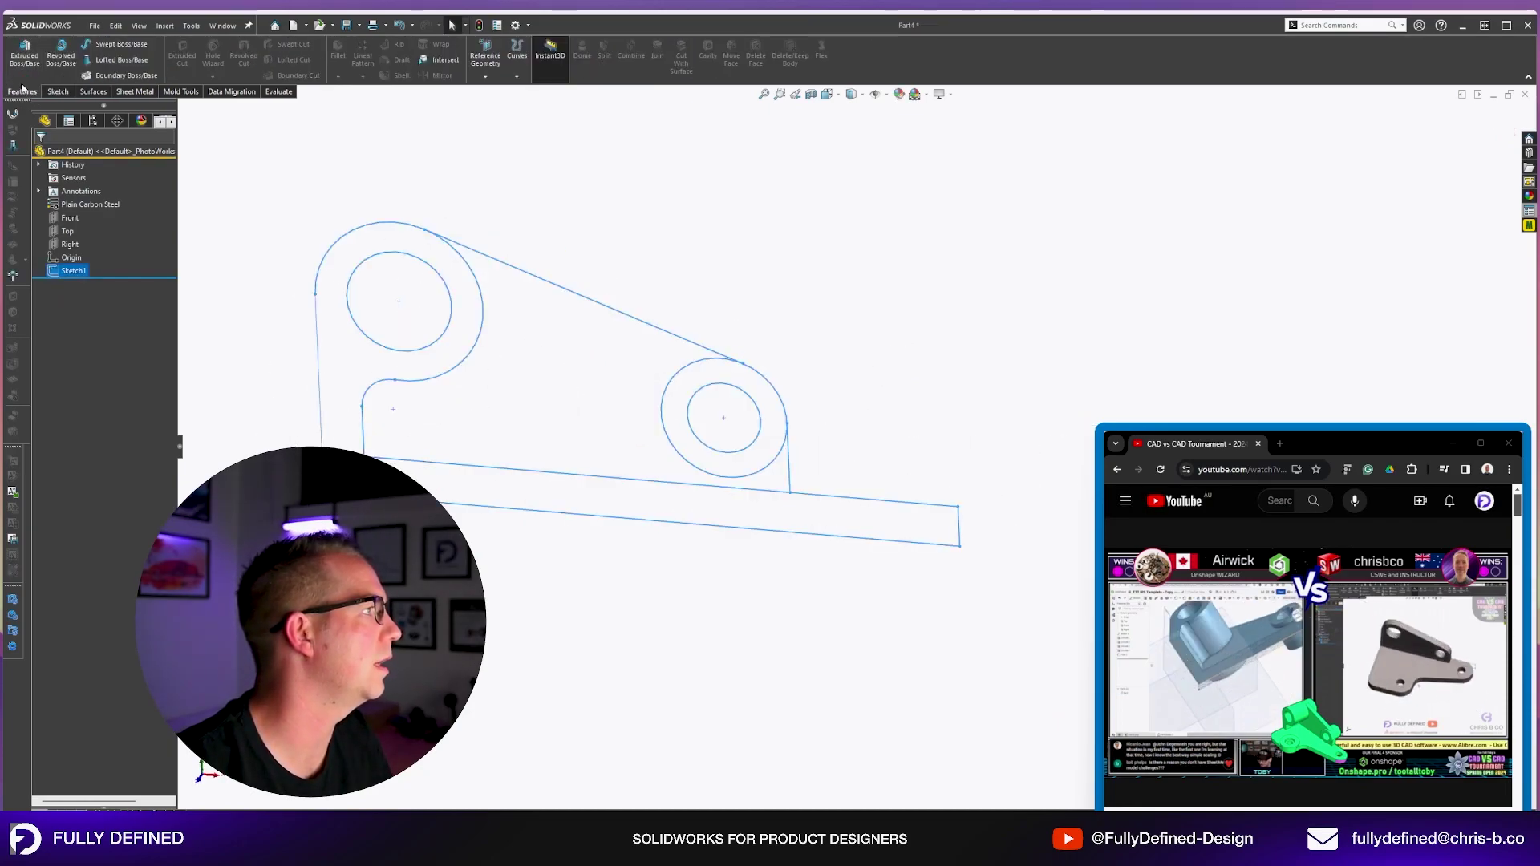
click(24, 52)
click(663, 497)
Extrude the larger ring and its upright leg 3.25 in, starting at a reversed offset of 0.75 in from the sketch plane.
click(340, 377)
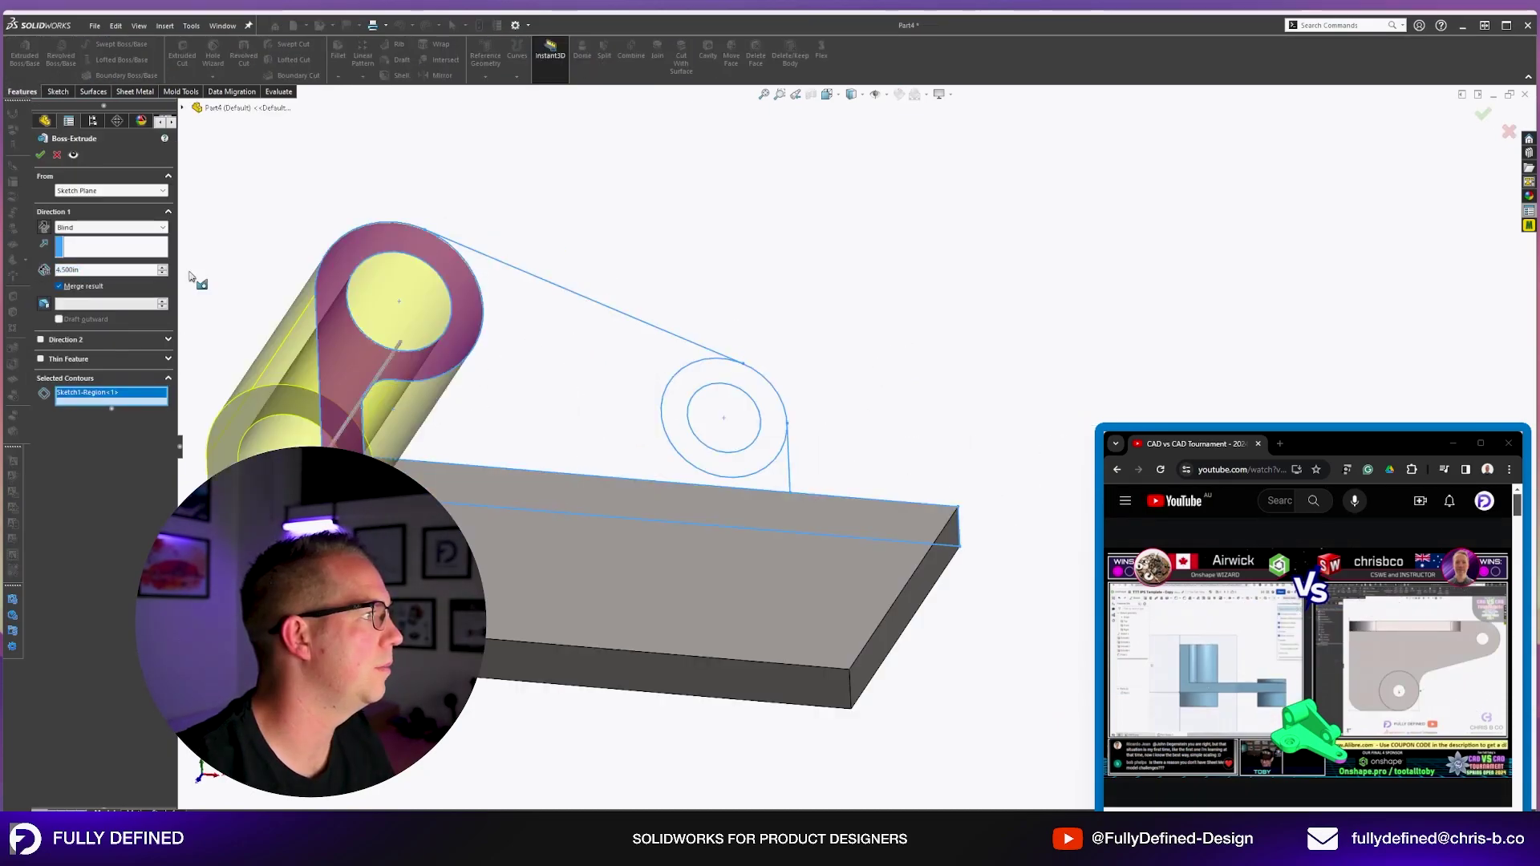
click(78, 225)
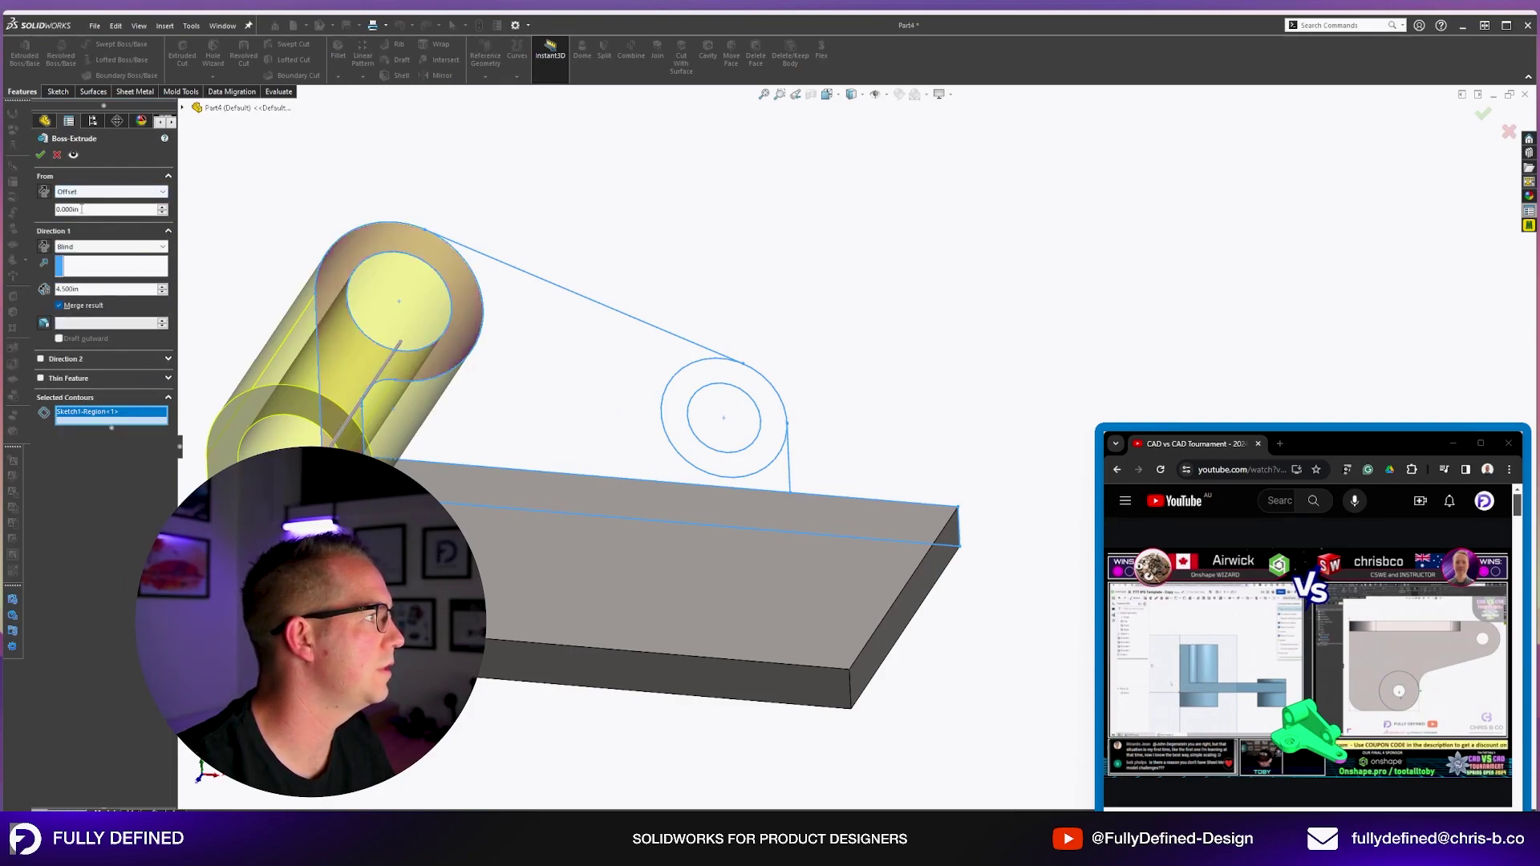
text(0.75)
key(Return)
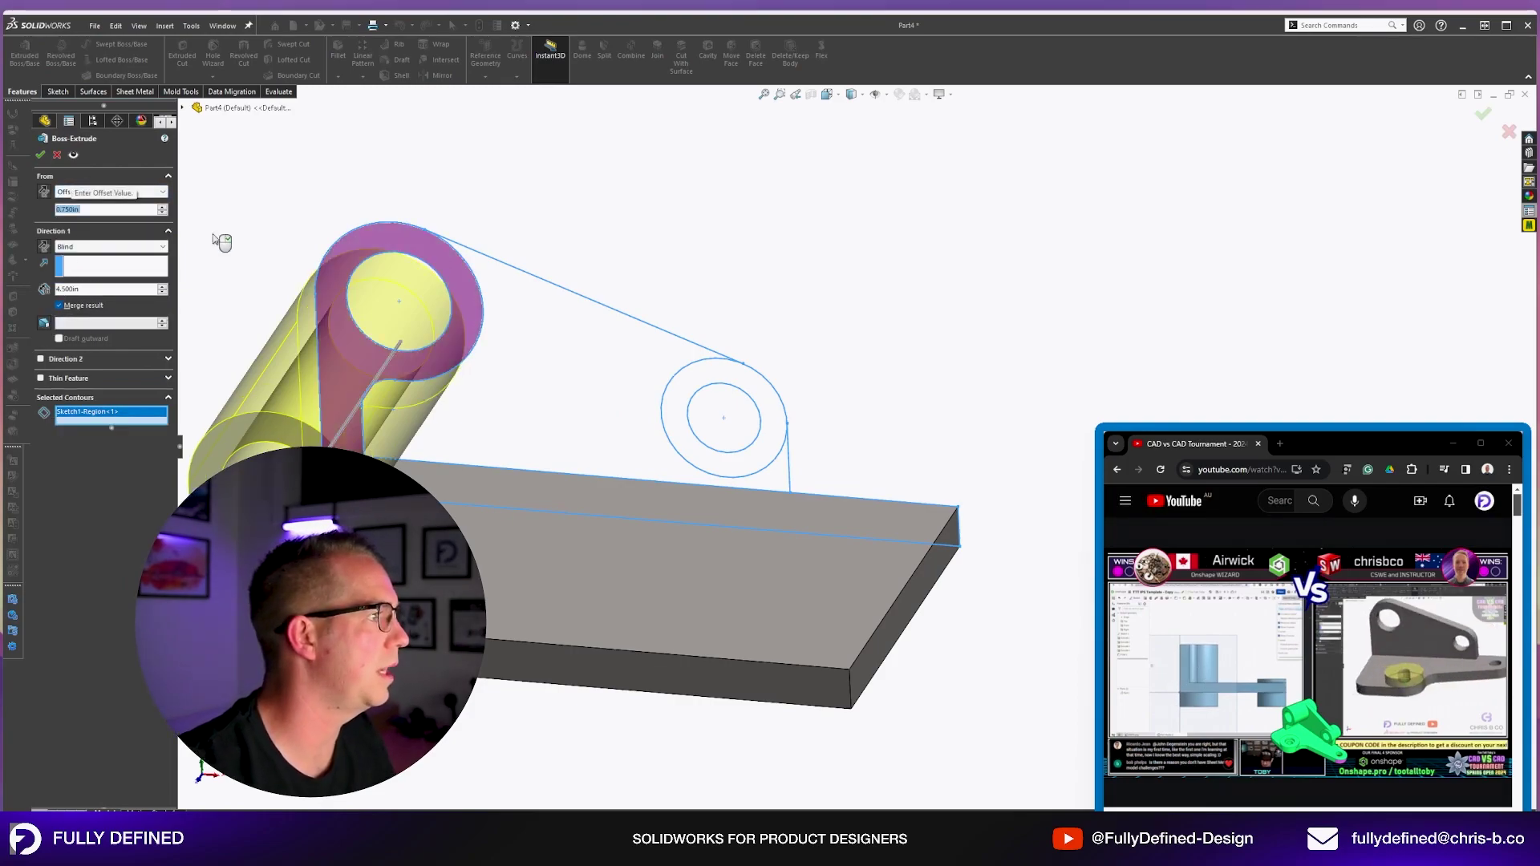
click(44, 191)
double_click(77, 289)
text(3.25)
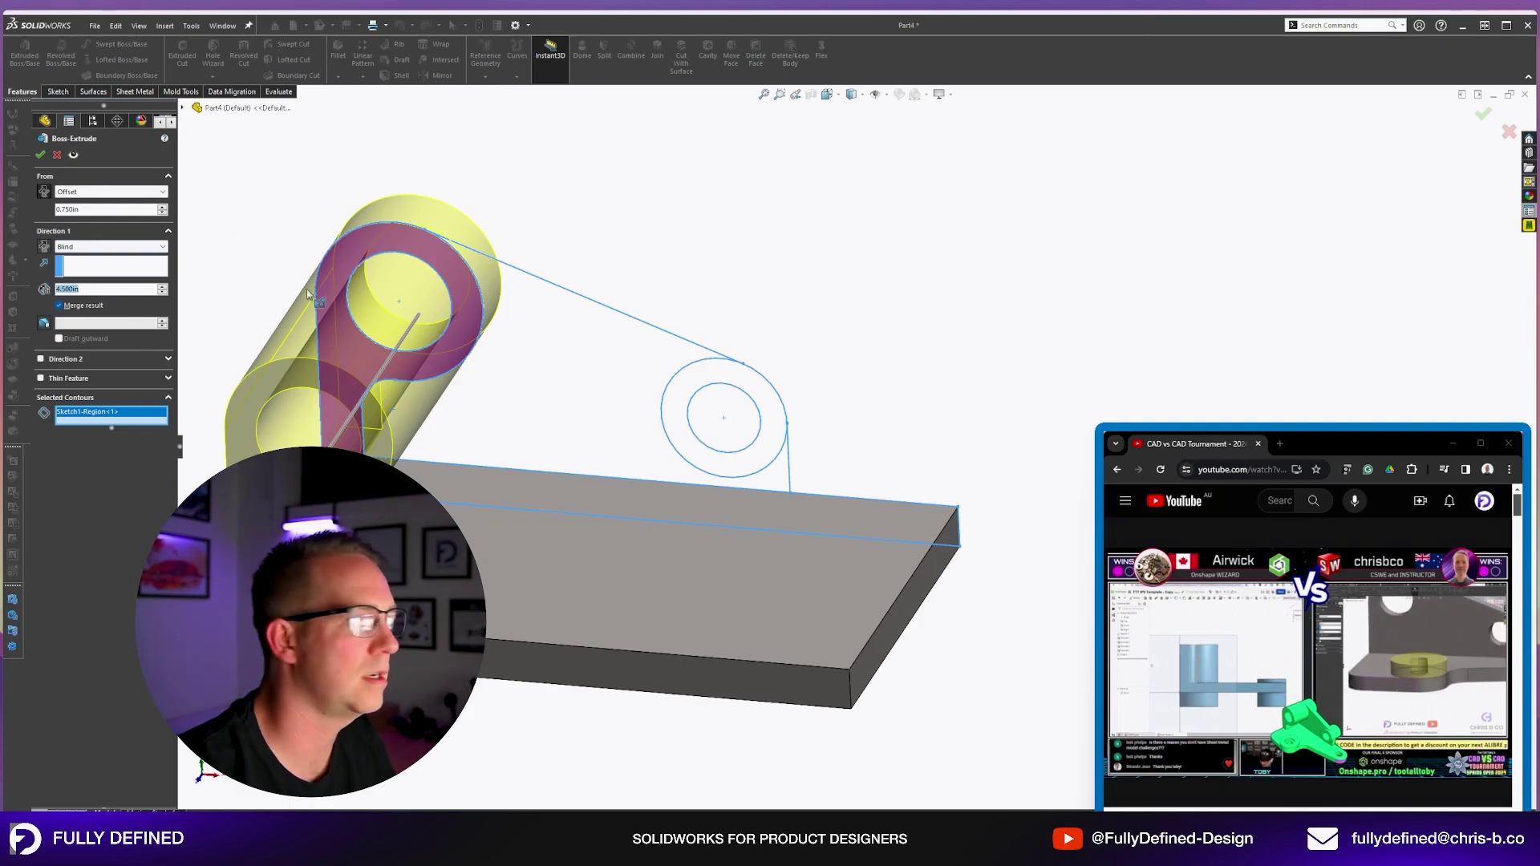
key(Return)
key(Return)
Extrude the triangular web region together with the ring around its small hole 0.5 in.
click(81, 299)
key(e)
click(569, 392)
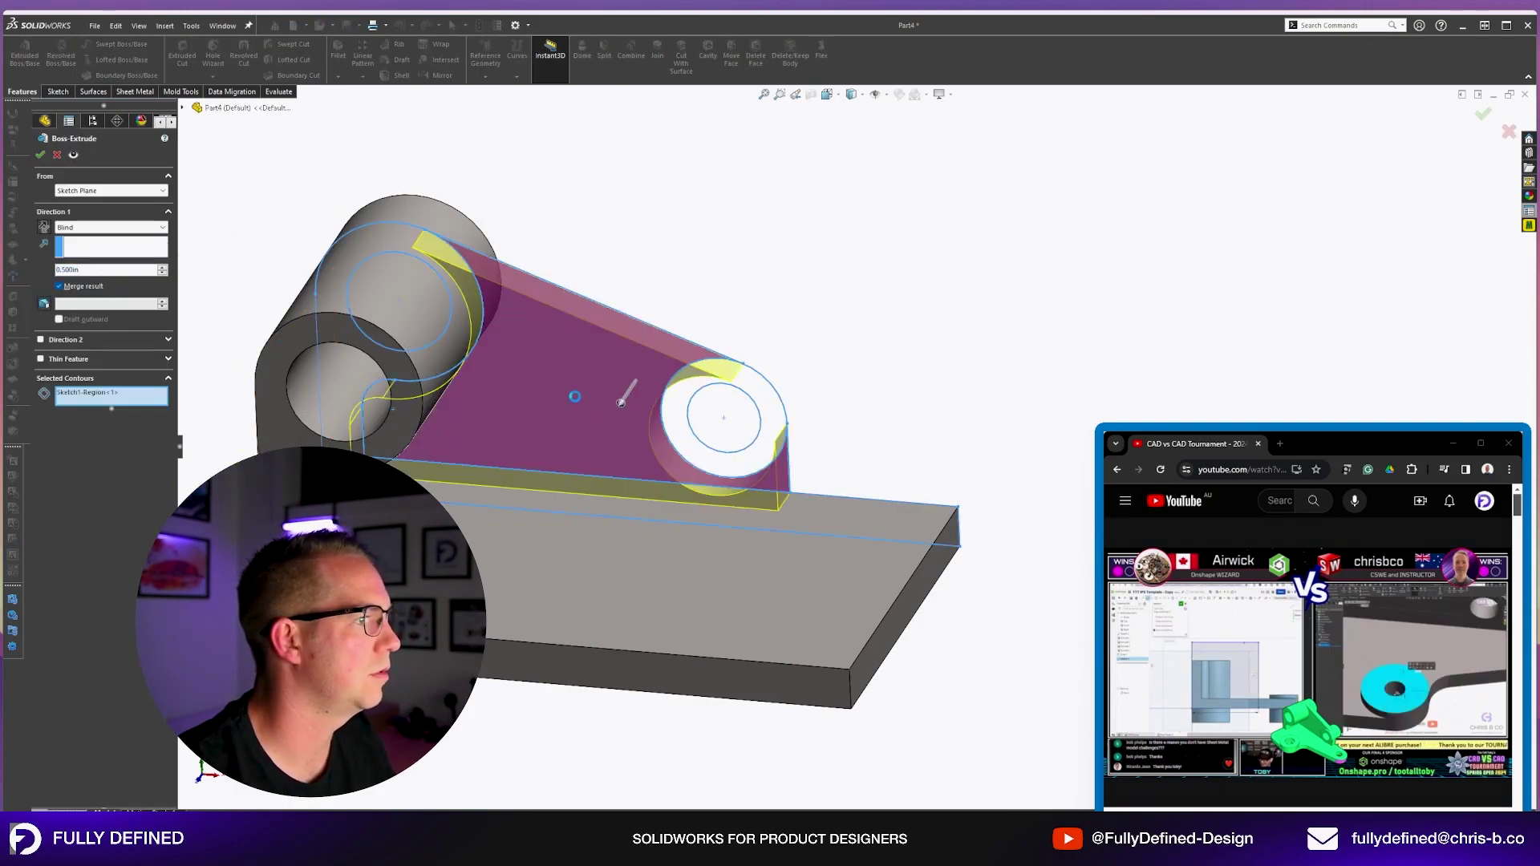
click(762, 455)
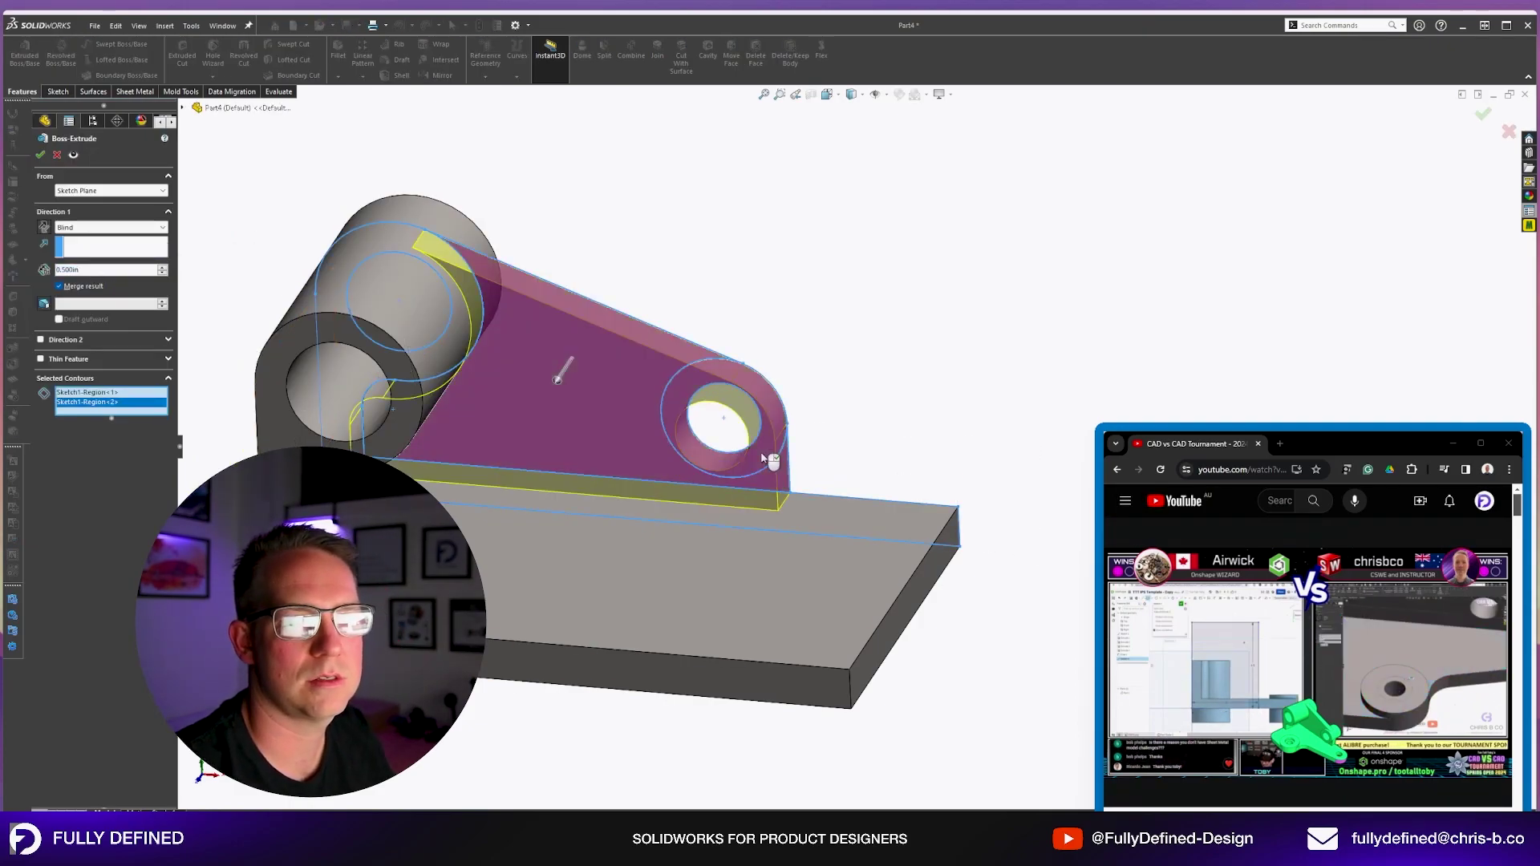
right_click(776, 356)
Extrude the smaller ring in two directions, ending the first with Offset From Surface measured from the larger boss's end face.
middle_drag(776, 356, 466, 345)
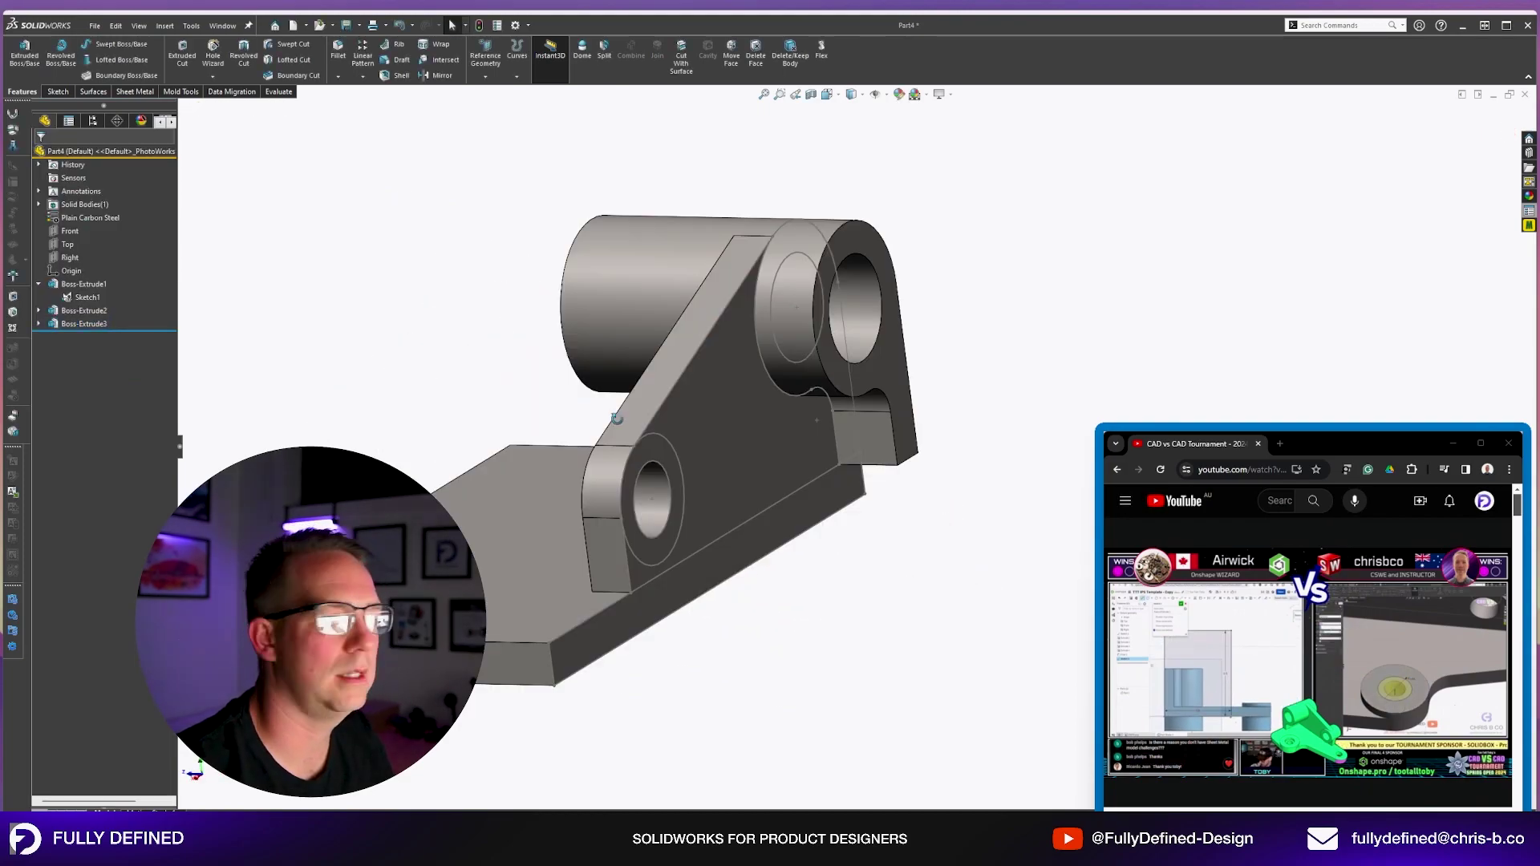
middle_drag(618, 425, 722, 473)
scroll(722, 473, down, 2)
key(e)
click(732, 442)
scroll(738, 444, up, 2)
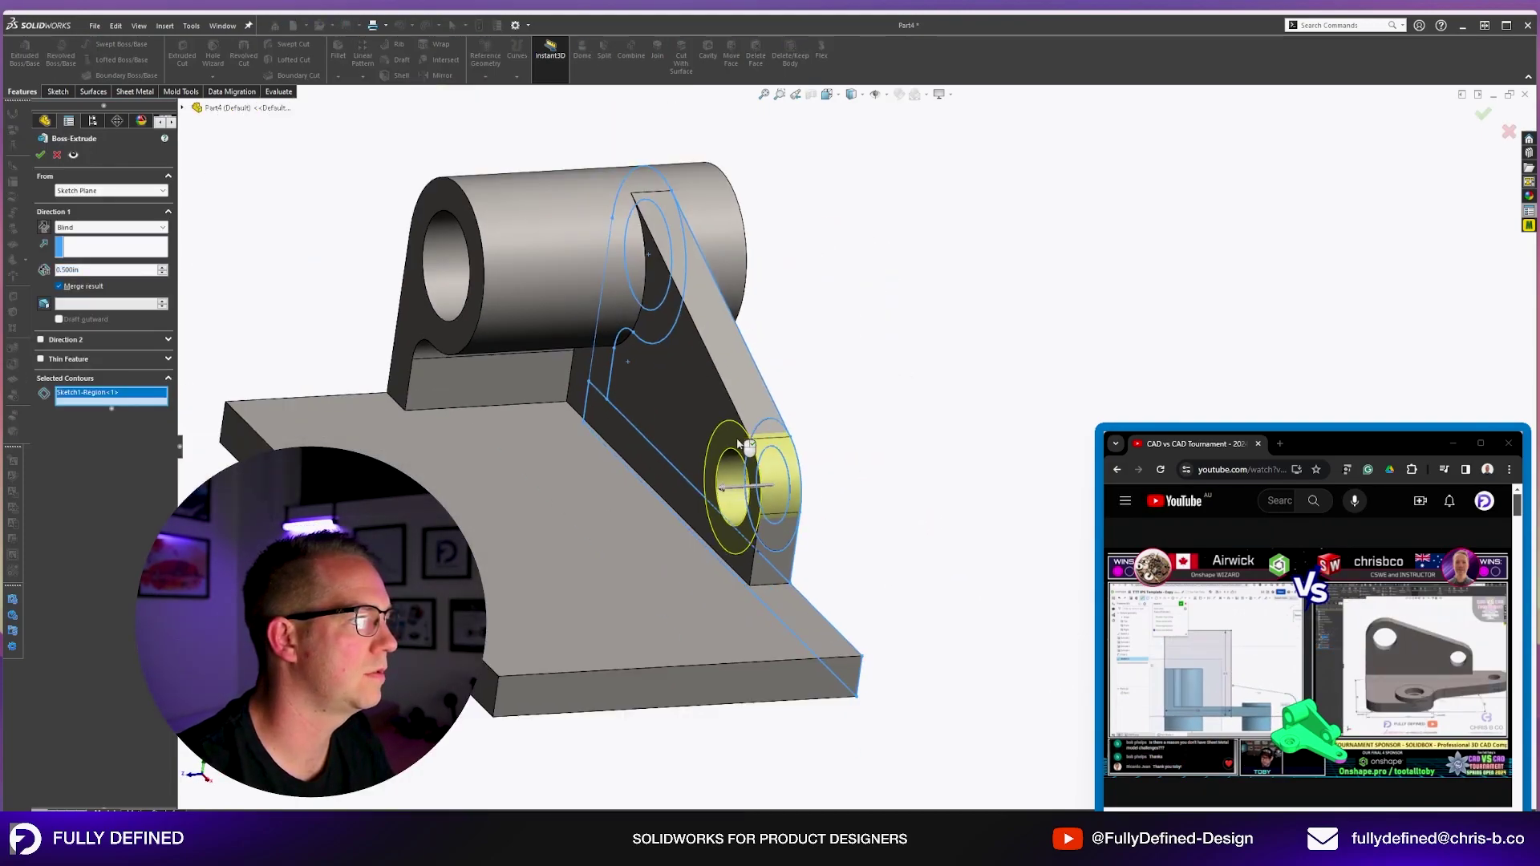
scroll(746, 445, up, 2)
scroll(839, 510, down, 4)
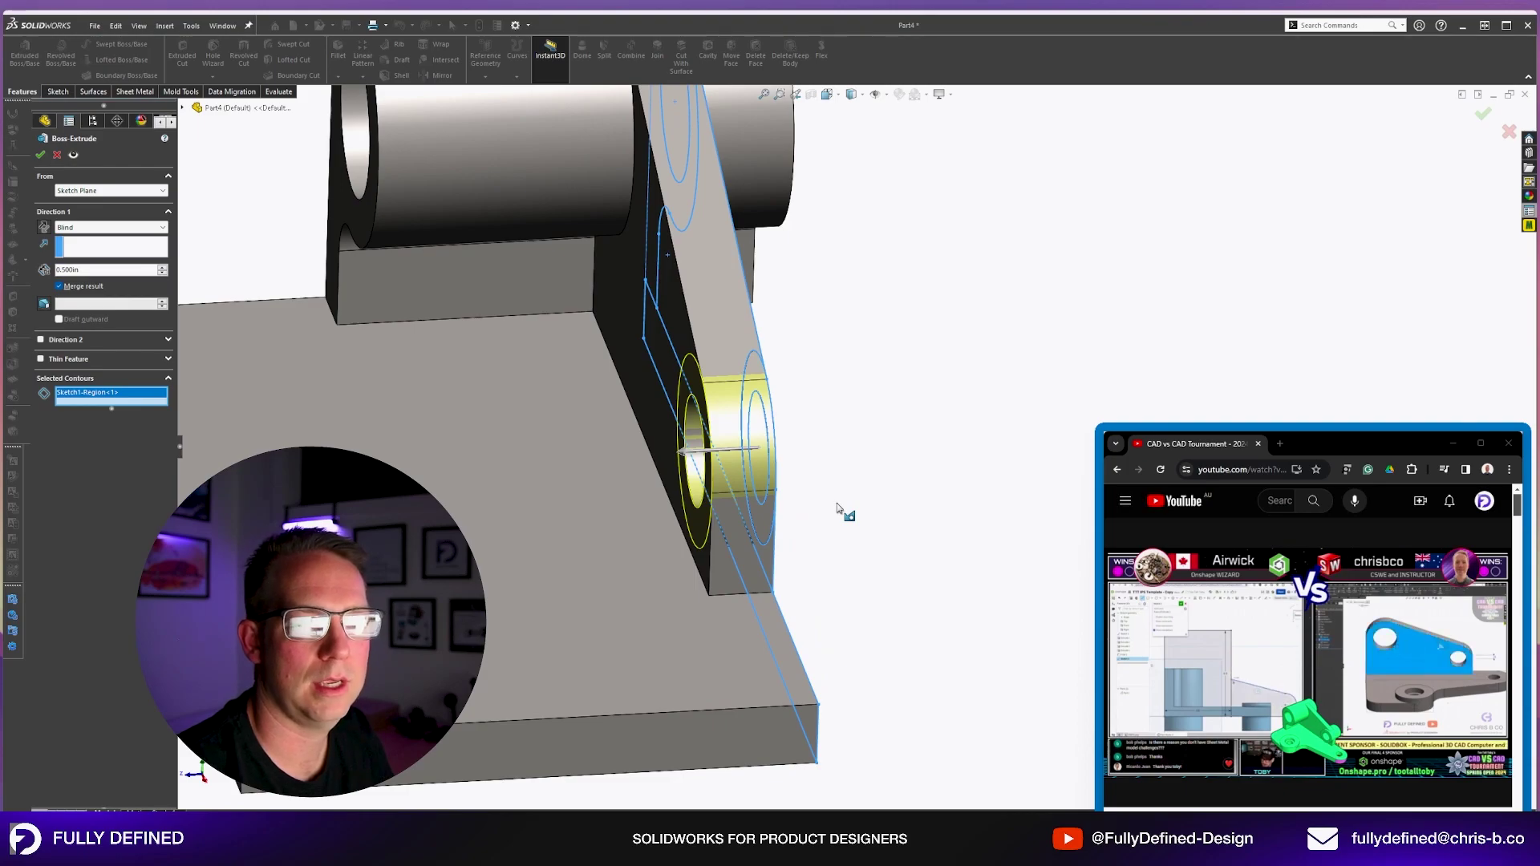
click(111, 228)
click(99, 271)
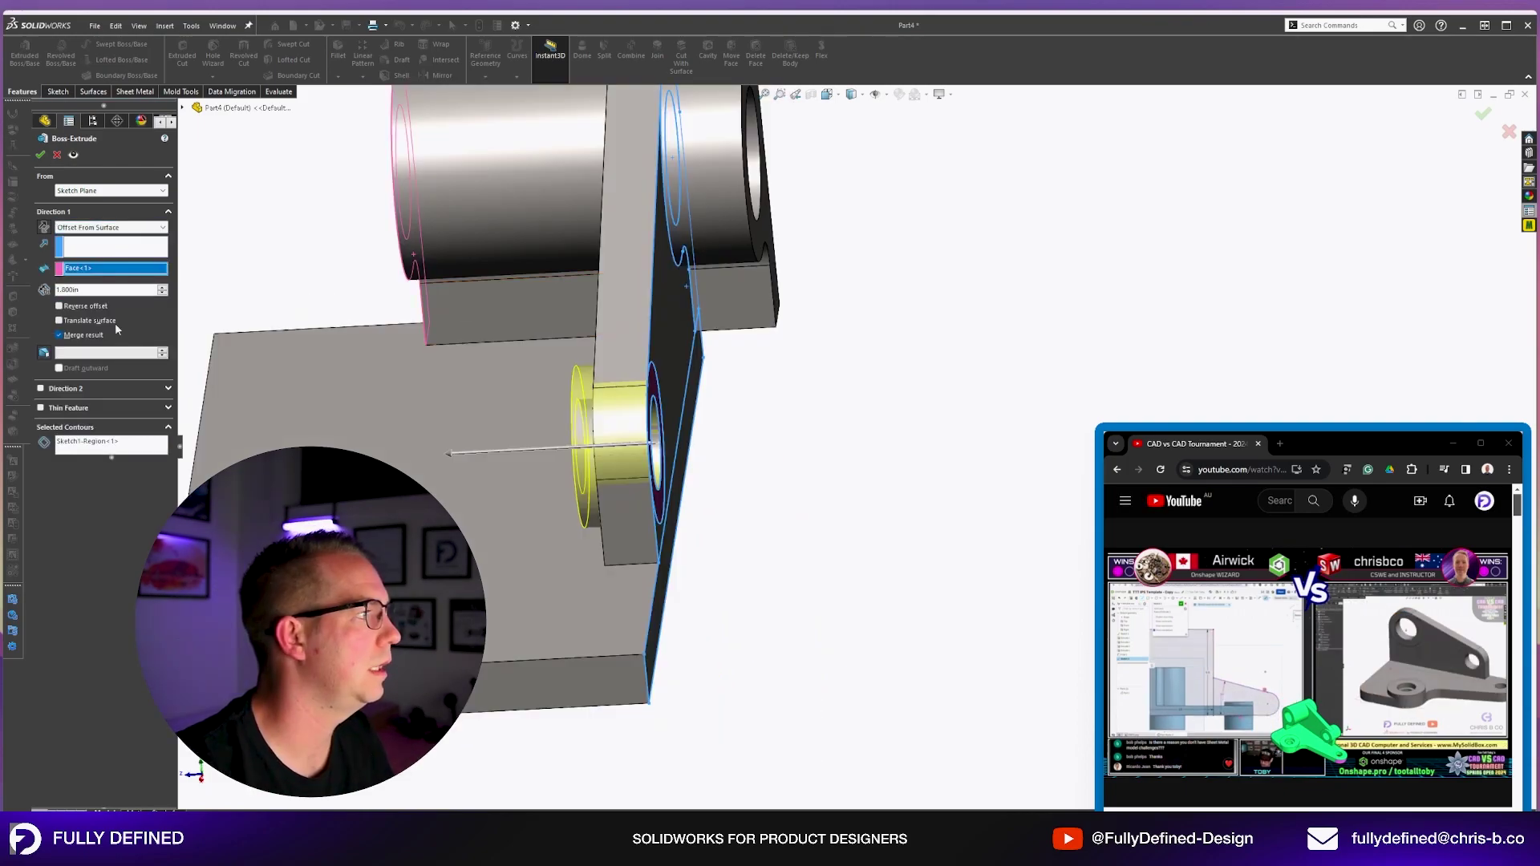
click(40, 389)
click(111, 403)
click(99, 444)
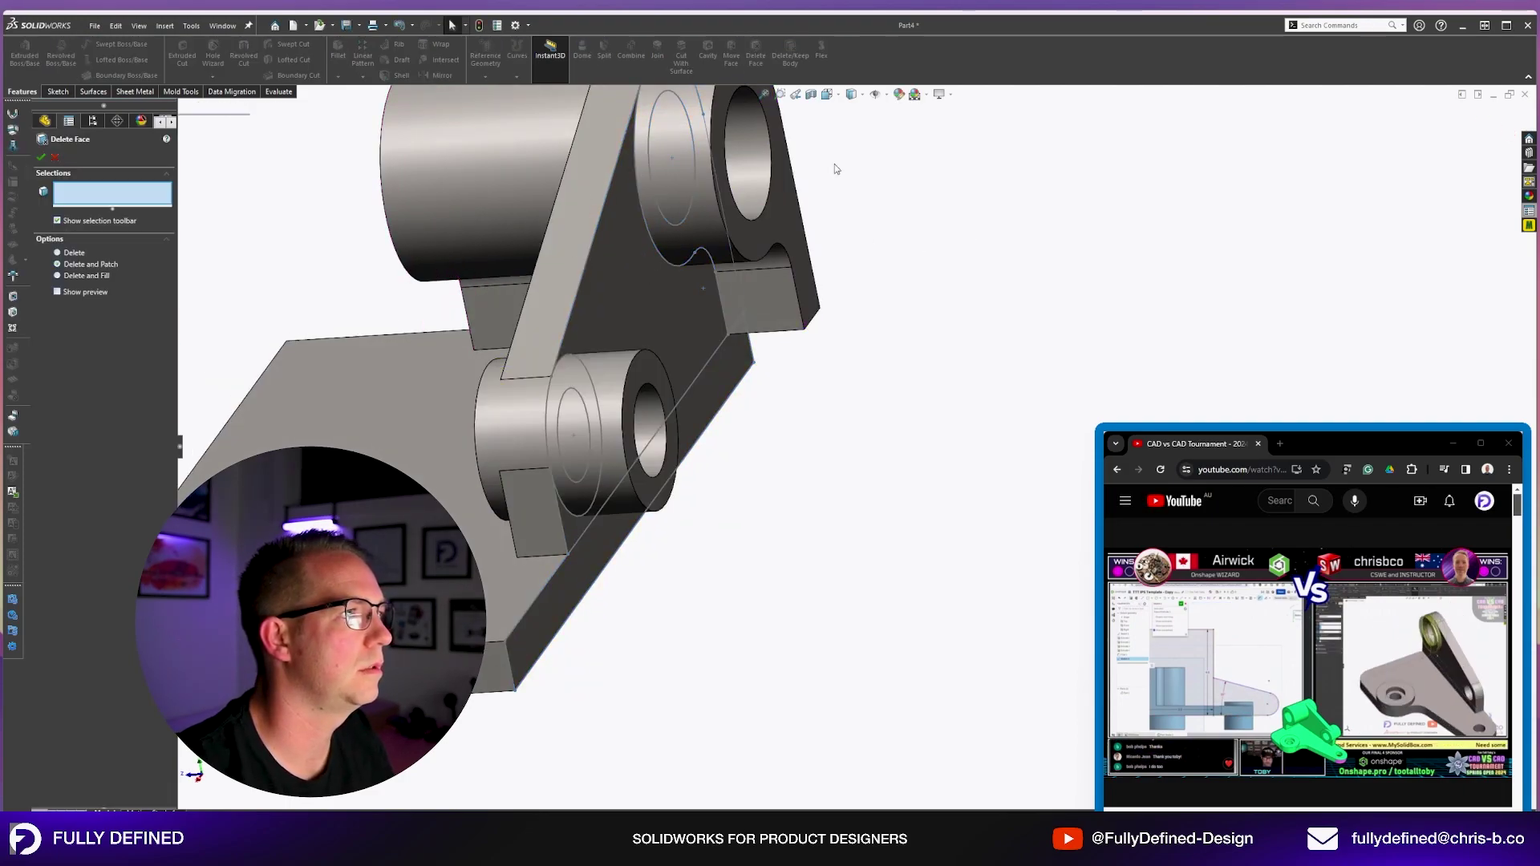
Remove the part of the upright leg projecting behind the base plate with Delete Face, using Delete and Patch.
scroll(784, 313, up, 5)
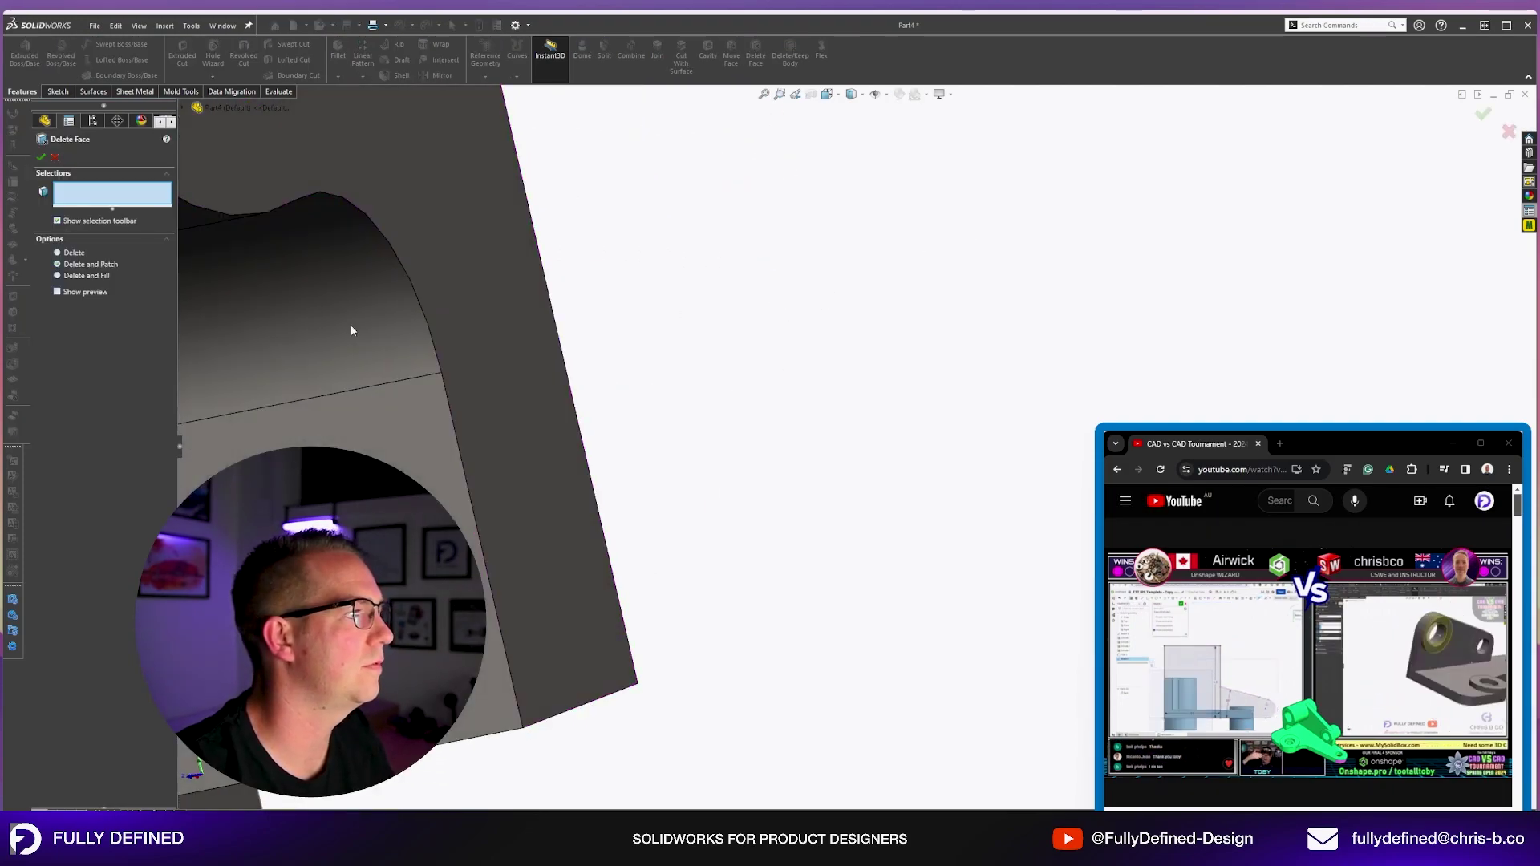
click(552, 636)
middle_drag(553, 637, 564, 590)
scroll(574, 634, down, 3)
click(601, 681)
key(Return)
Fillet the base plate's front corner below the larger boss with a 0.75 in radius.
middle_drag(602, 680, 886, 550)
scroll(774, 454, down, 2)
scroll(885, 550, up, 2)
middle_drag(896, 444, 714, 525)
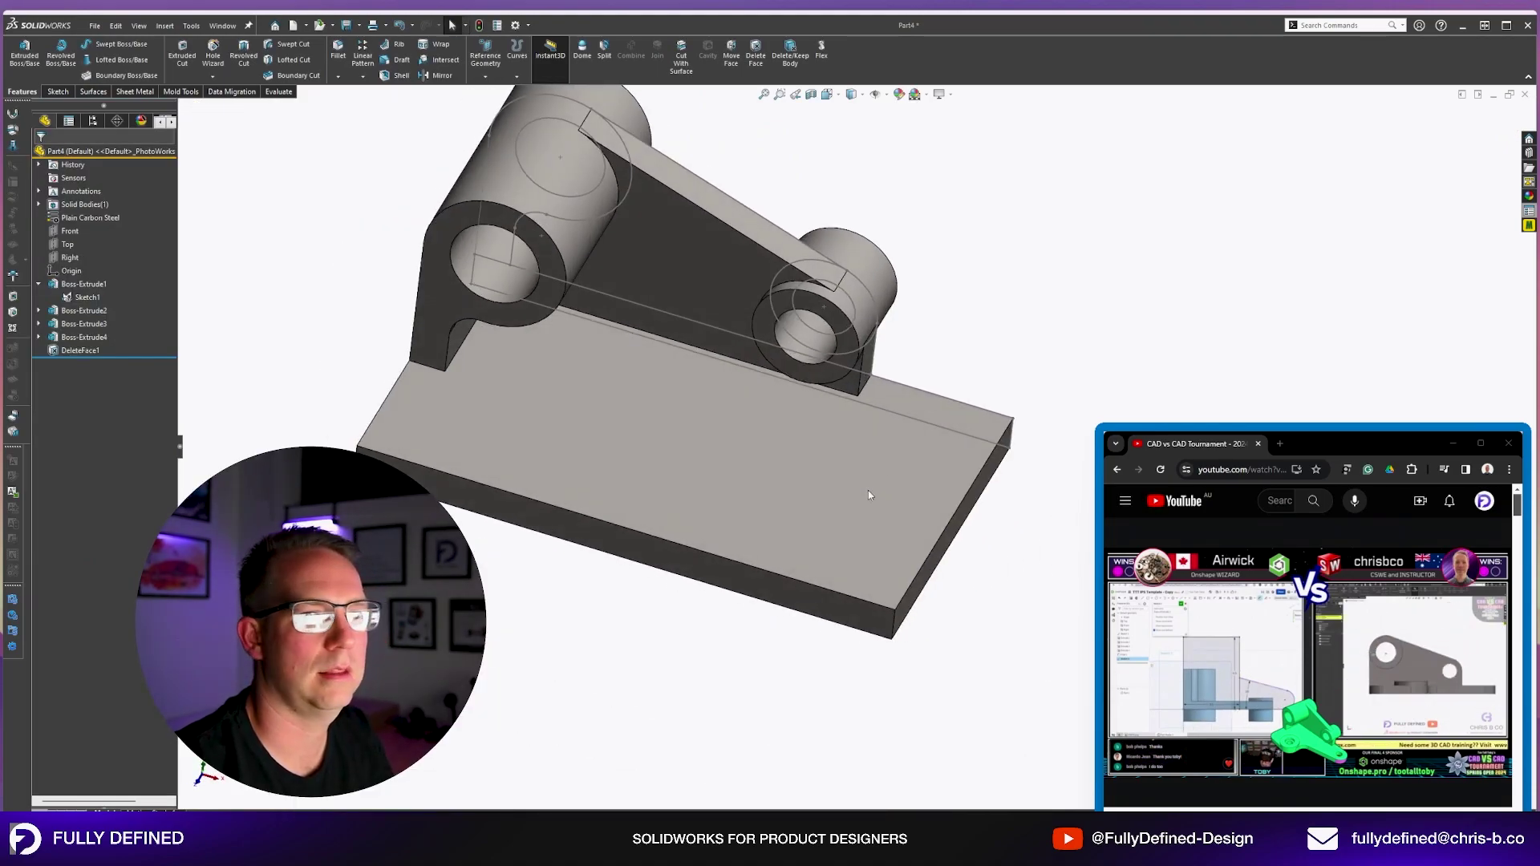
click(337, 49)
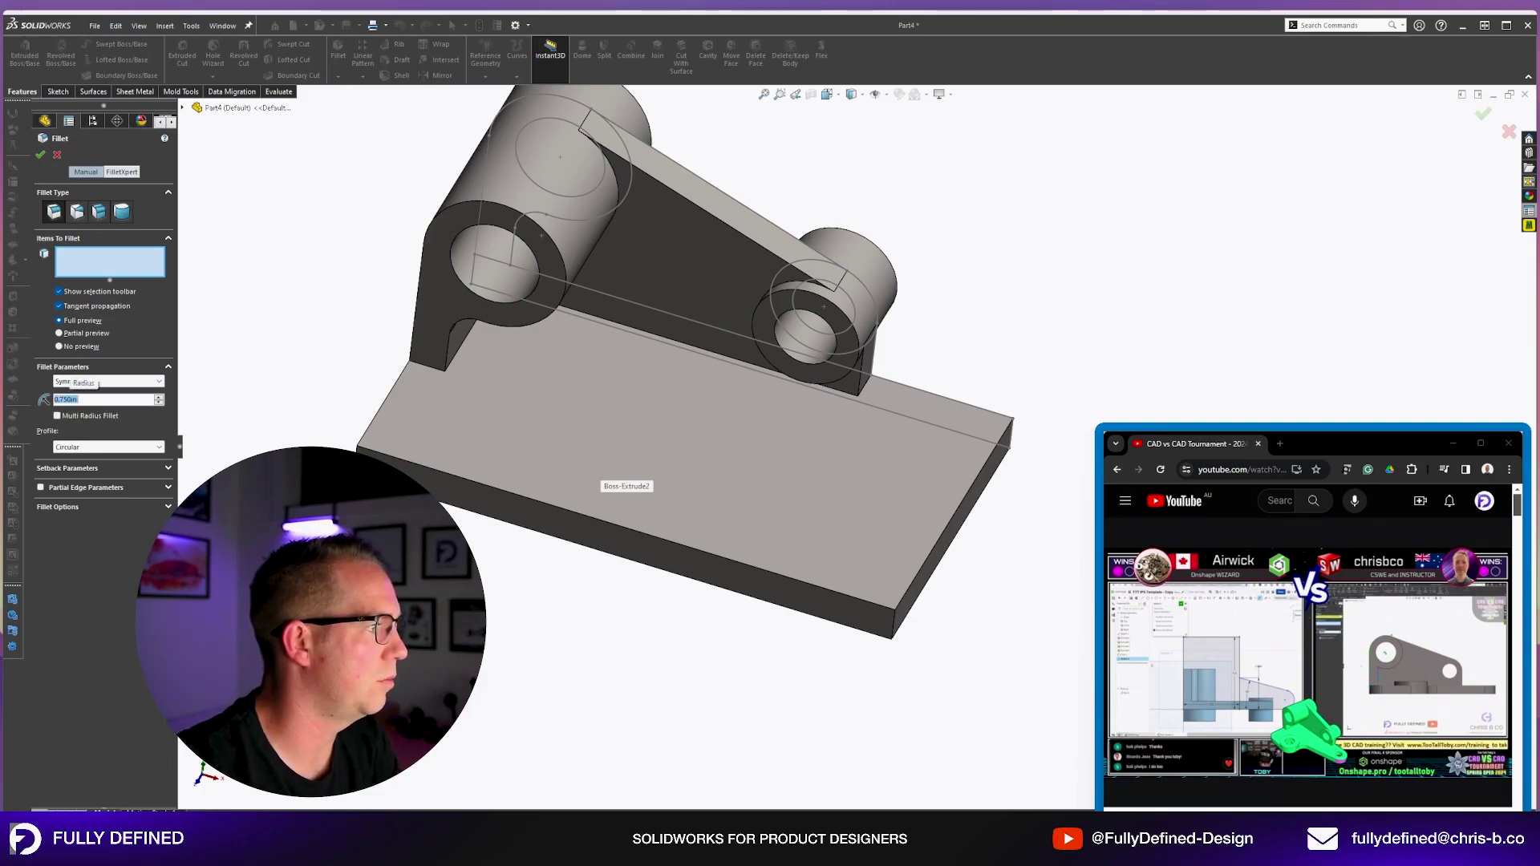
click(358, 460)
right_click(345, 420)
Start a sketch on the base plate's upper face, view it square on and draw a 0.625 in diameter circle.
click(748, 478)
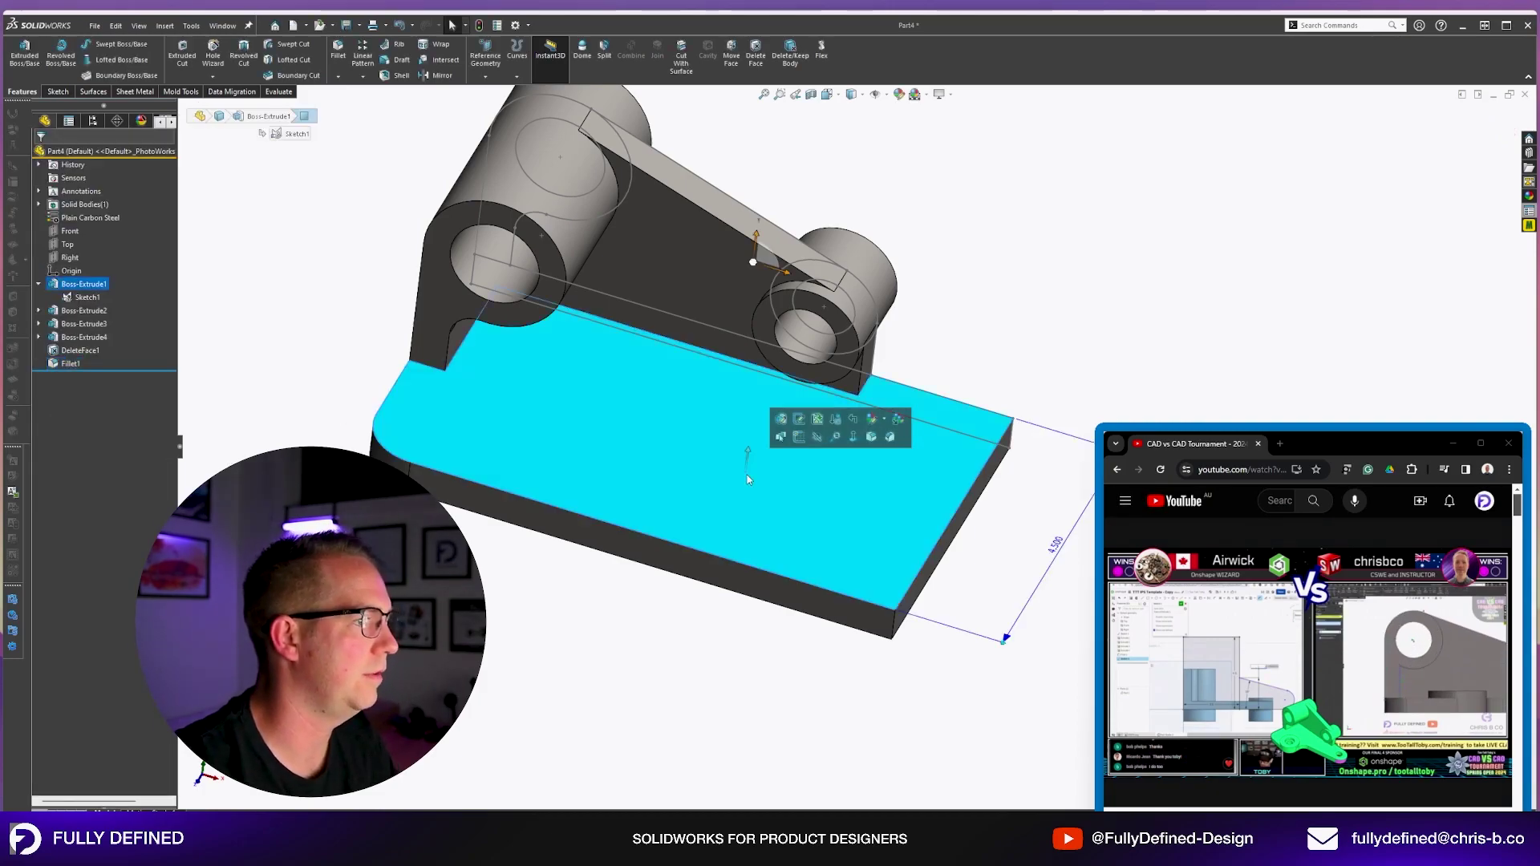
click(818, 437)
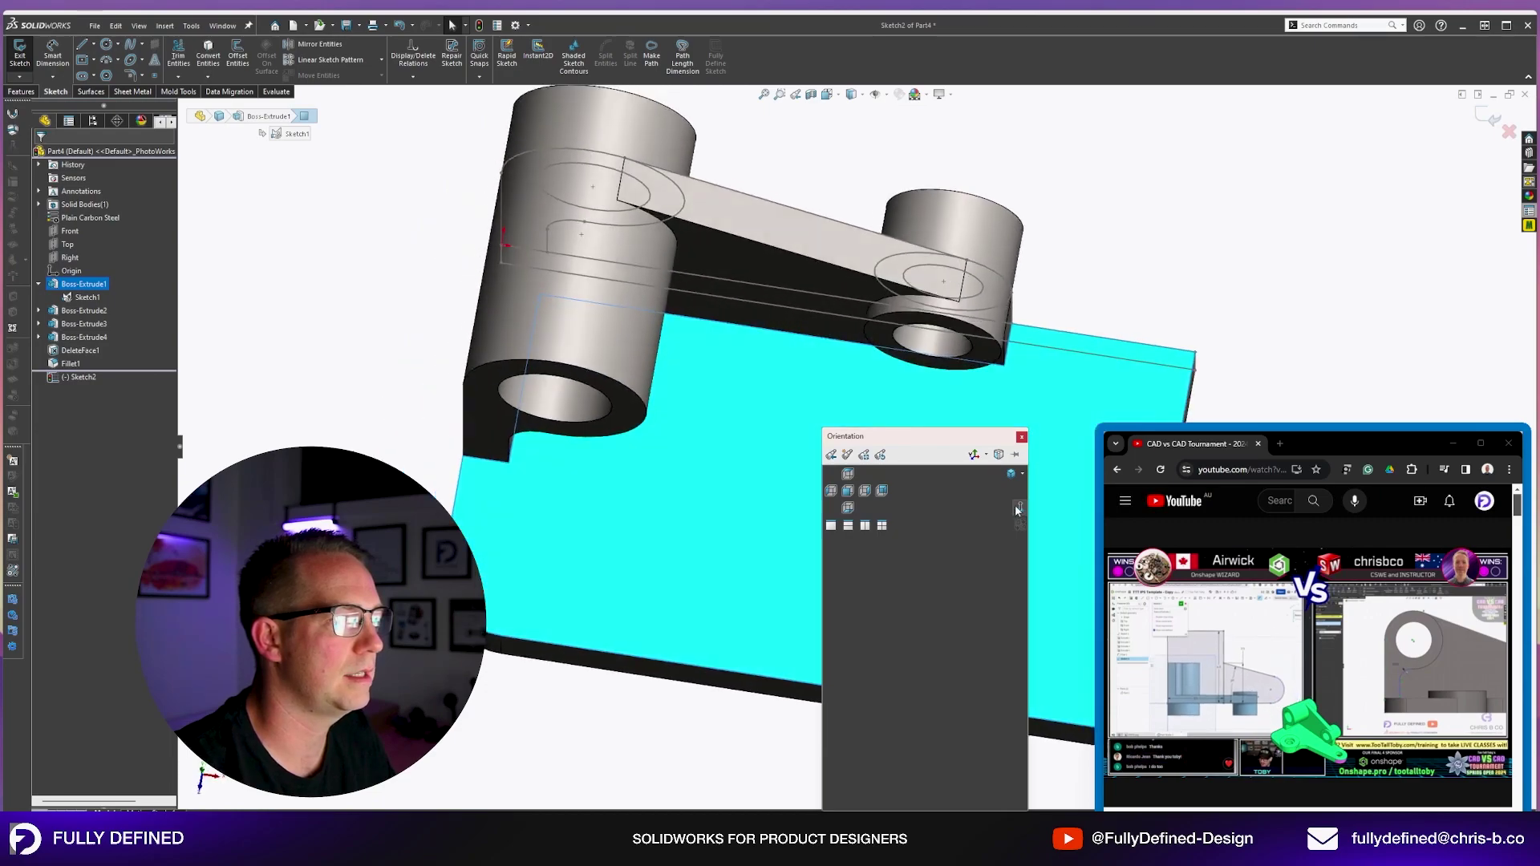
click(1017, 510)
scroll(1035, 514, down, 3)
right_drag(803, 481, 858, 531)
click(842, 488)
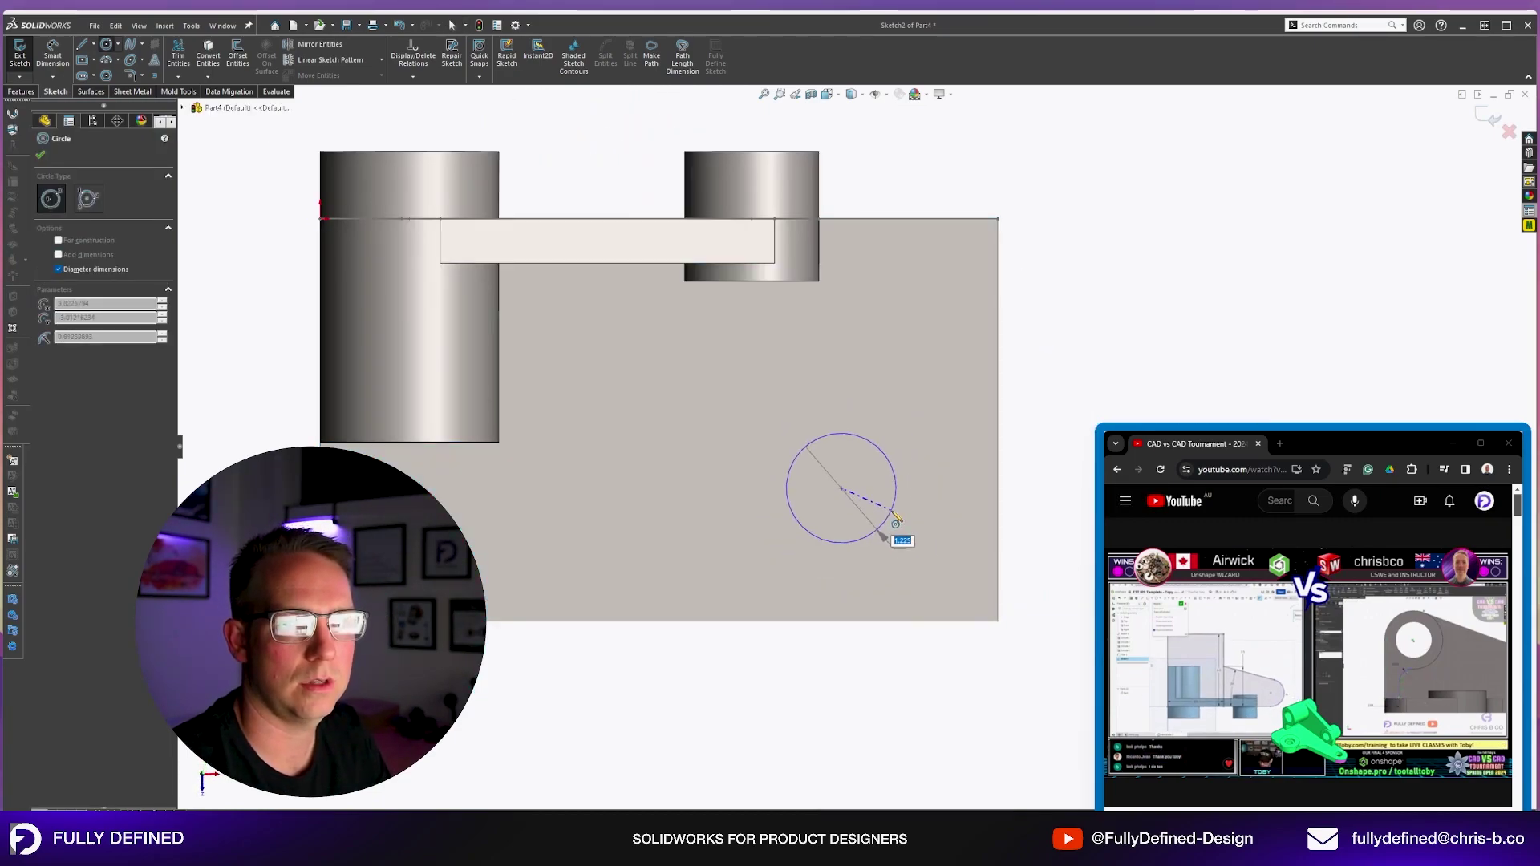
click(865, 501)
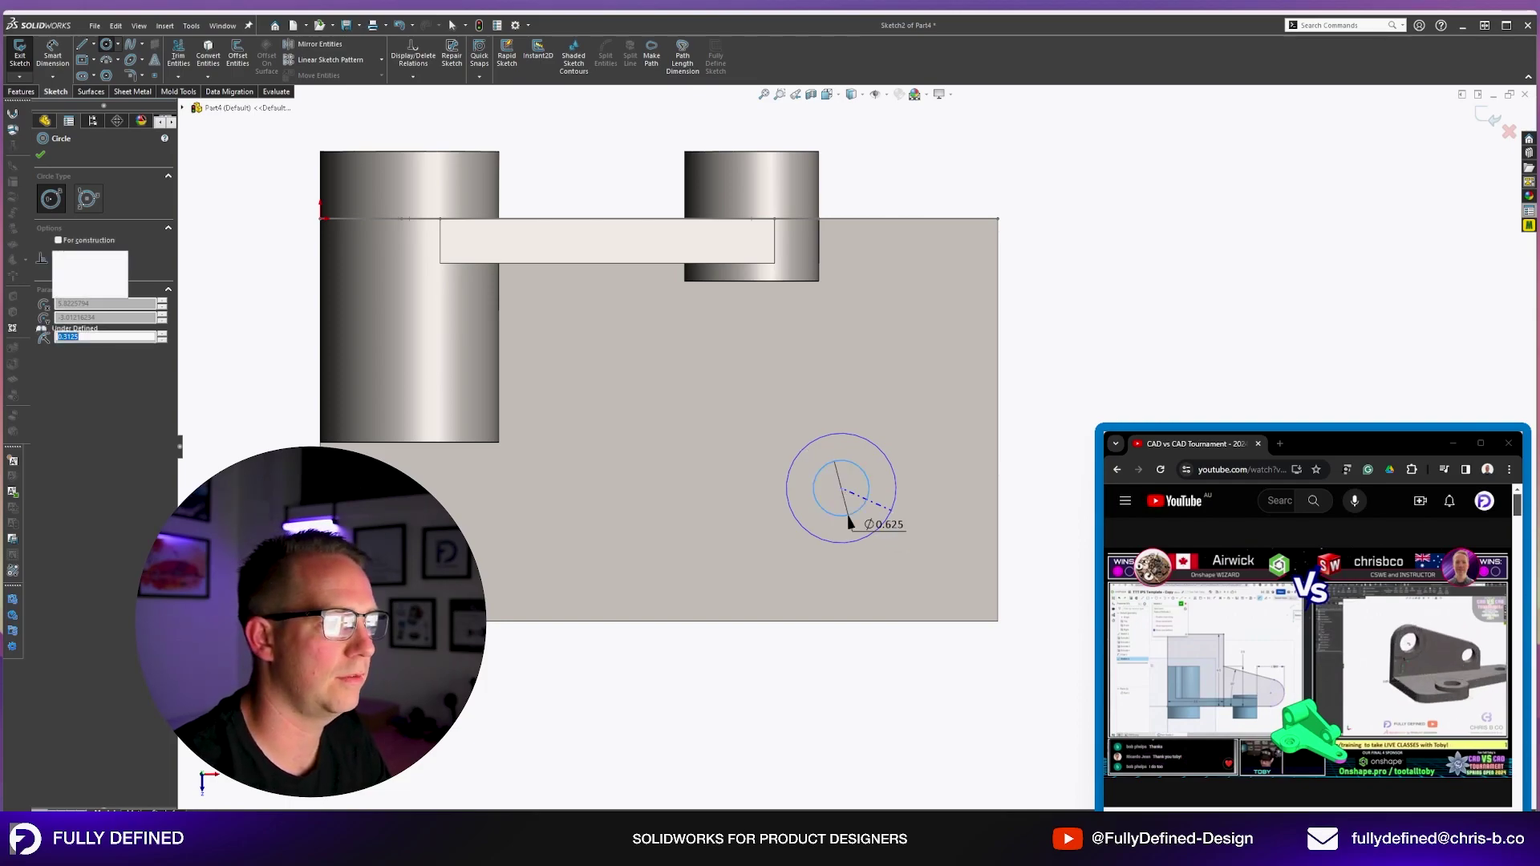
Add two circles concentric with the 0.625 in circle, 1 in and 2 in in diameter.
click(841, 488)
text(1)
key(Return)
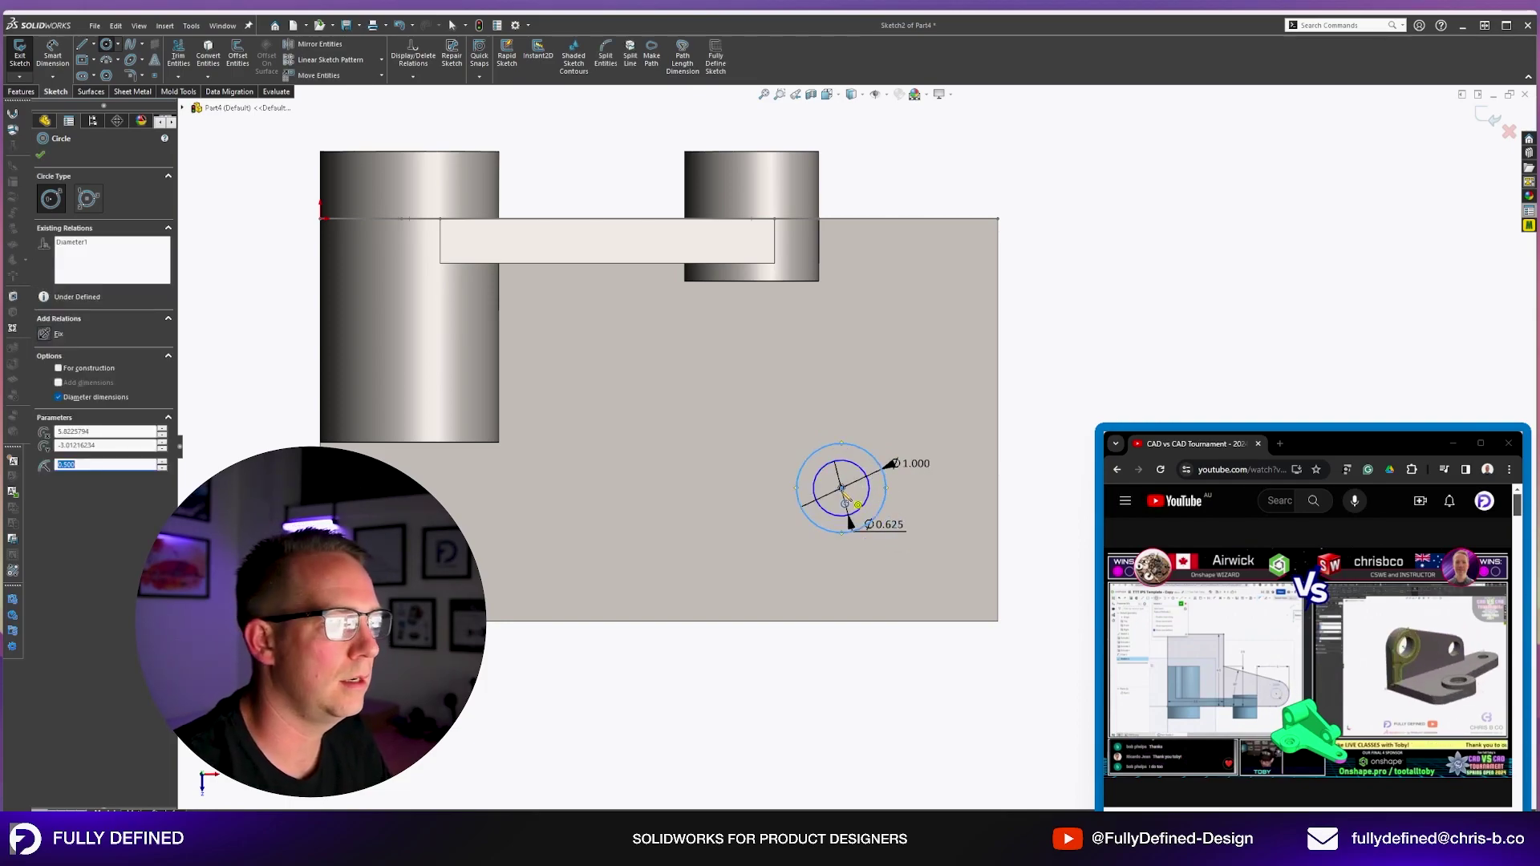
click(842, 487)
text(2)
key(Return)
key(Escape)
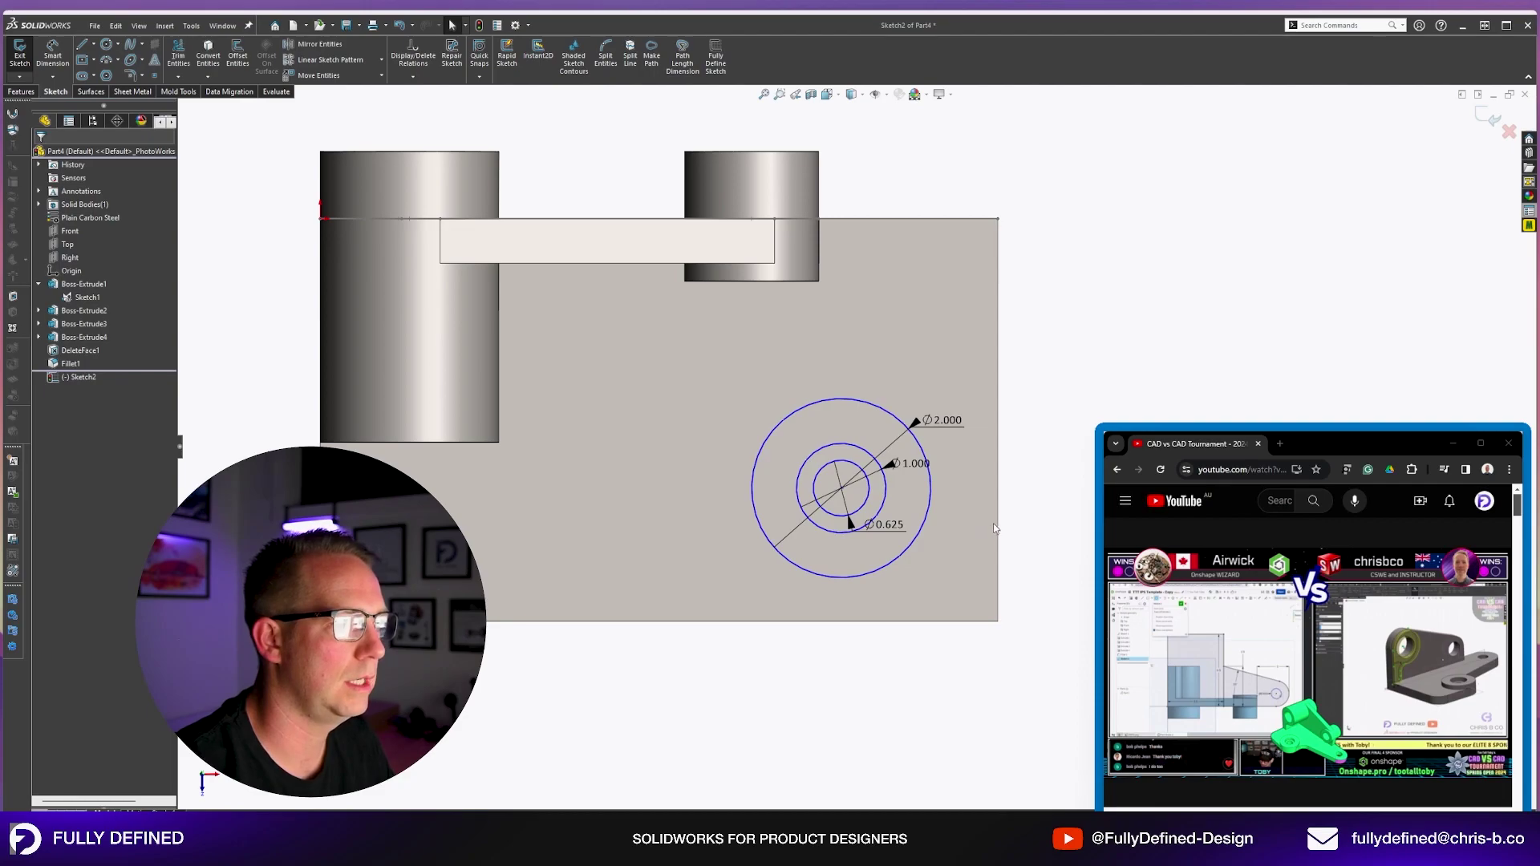
Make the 2 in circle tangent to the plate's front edge and shift the concentric circles along it toward the larger boss.
click(838, 575)
click(839, 579)
ctrl+click(642, 621)
click(673, 562)
drag(845, 538, 699, 537)
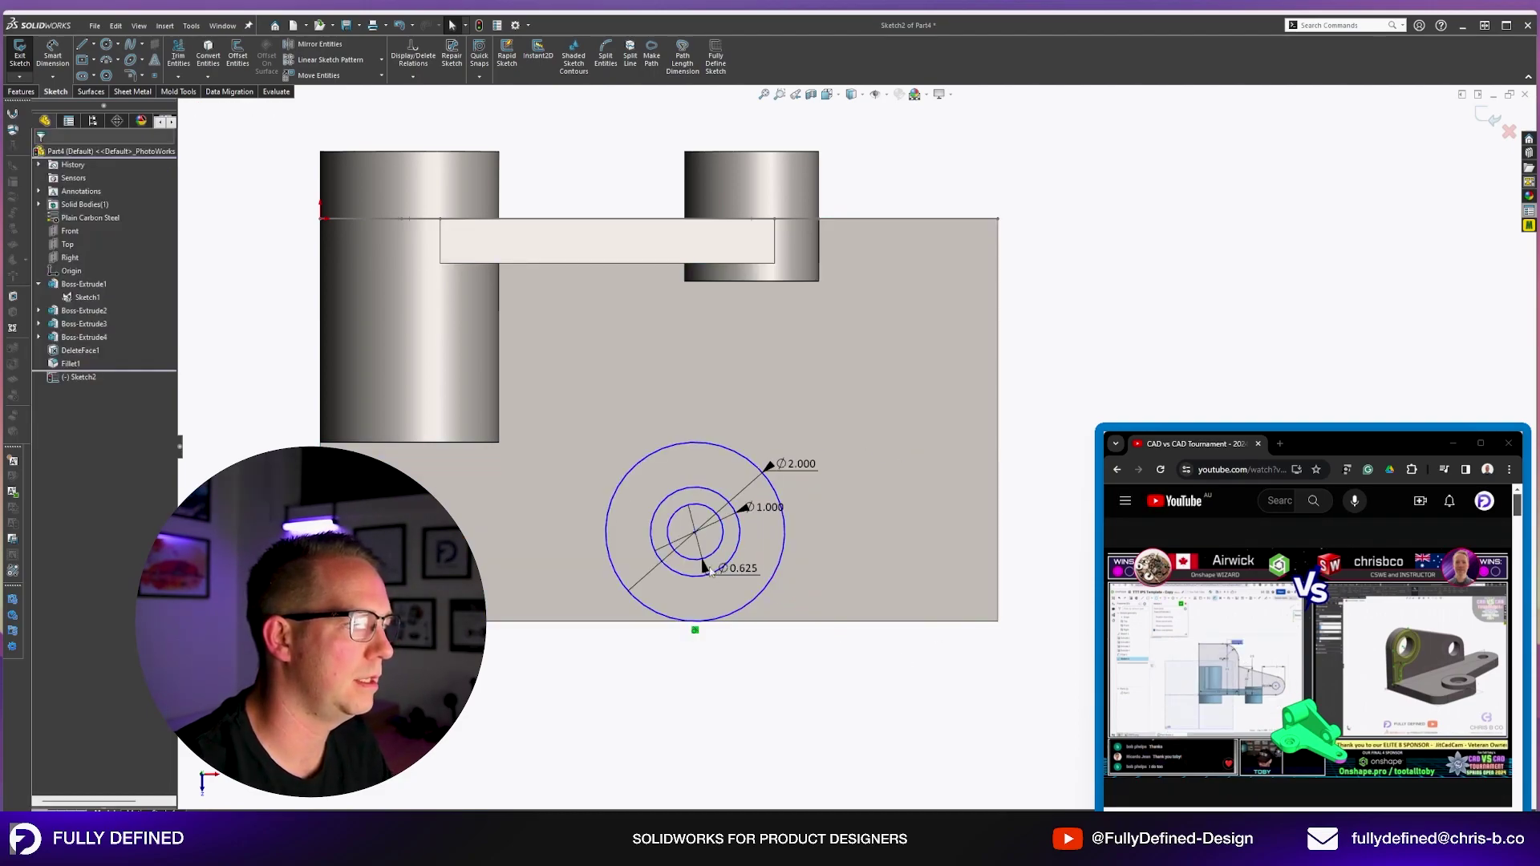
Sketch a vertical line from the 2 in circle, a sloped line and an arc to the plate's back edge, plus a concentric 0.625 in circle.
key(l)
click(785, 417)
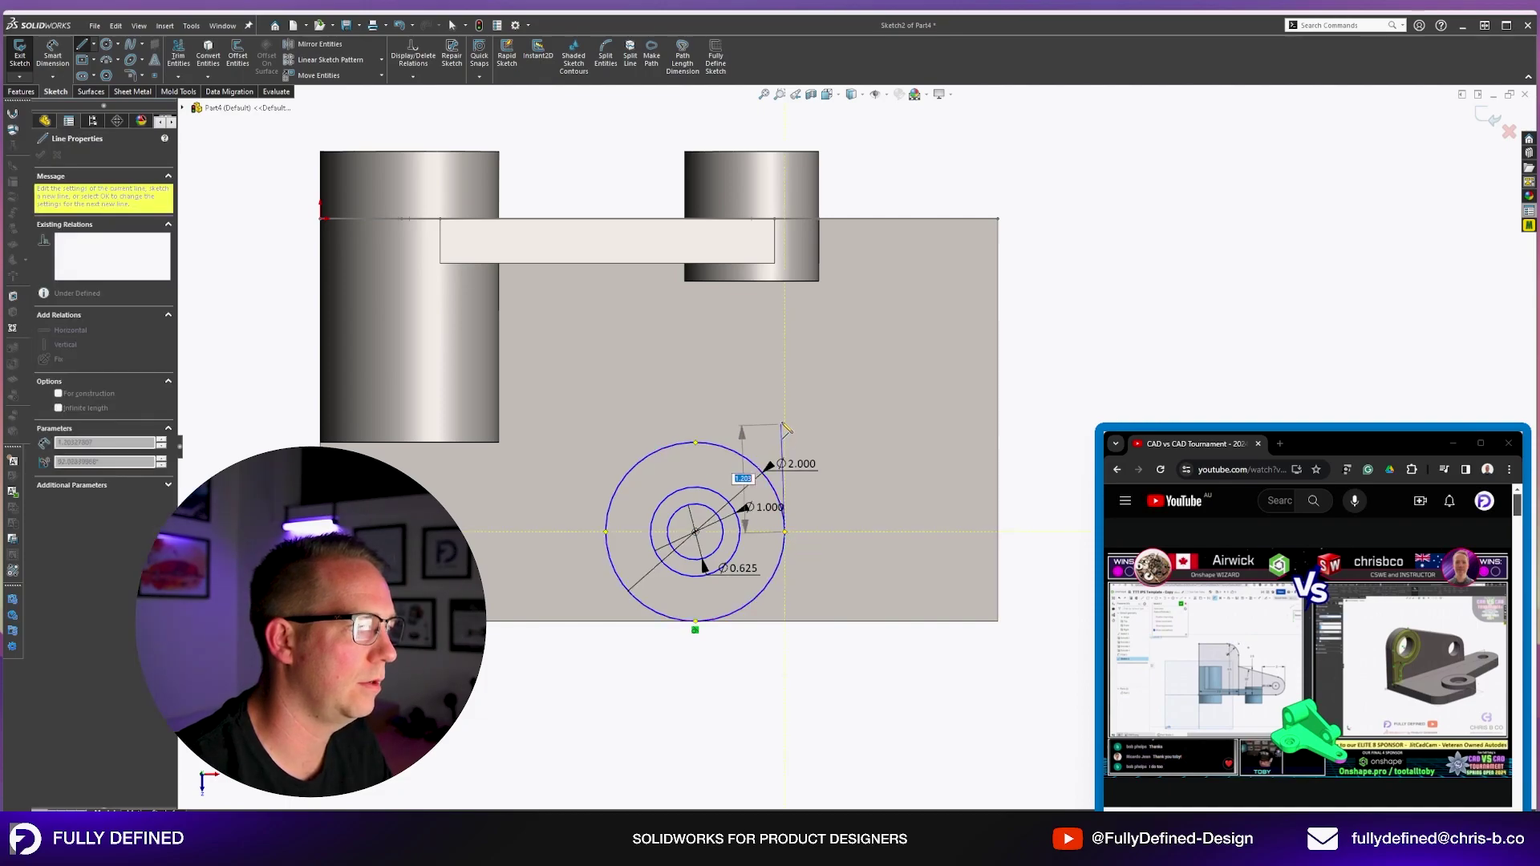
click(946, 361)
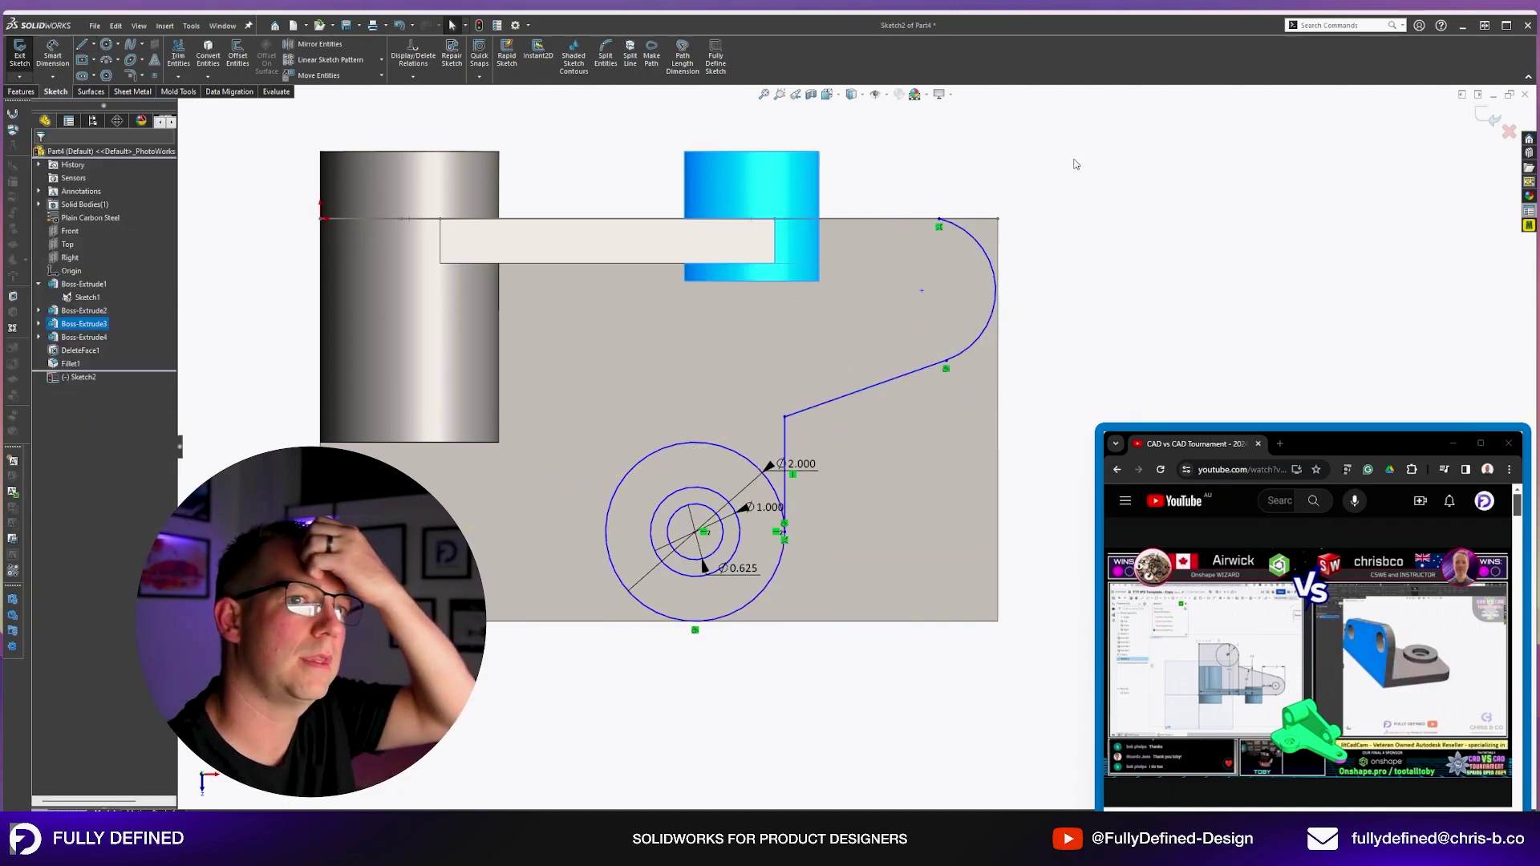
key(c)
click(922, 290)
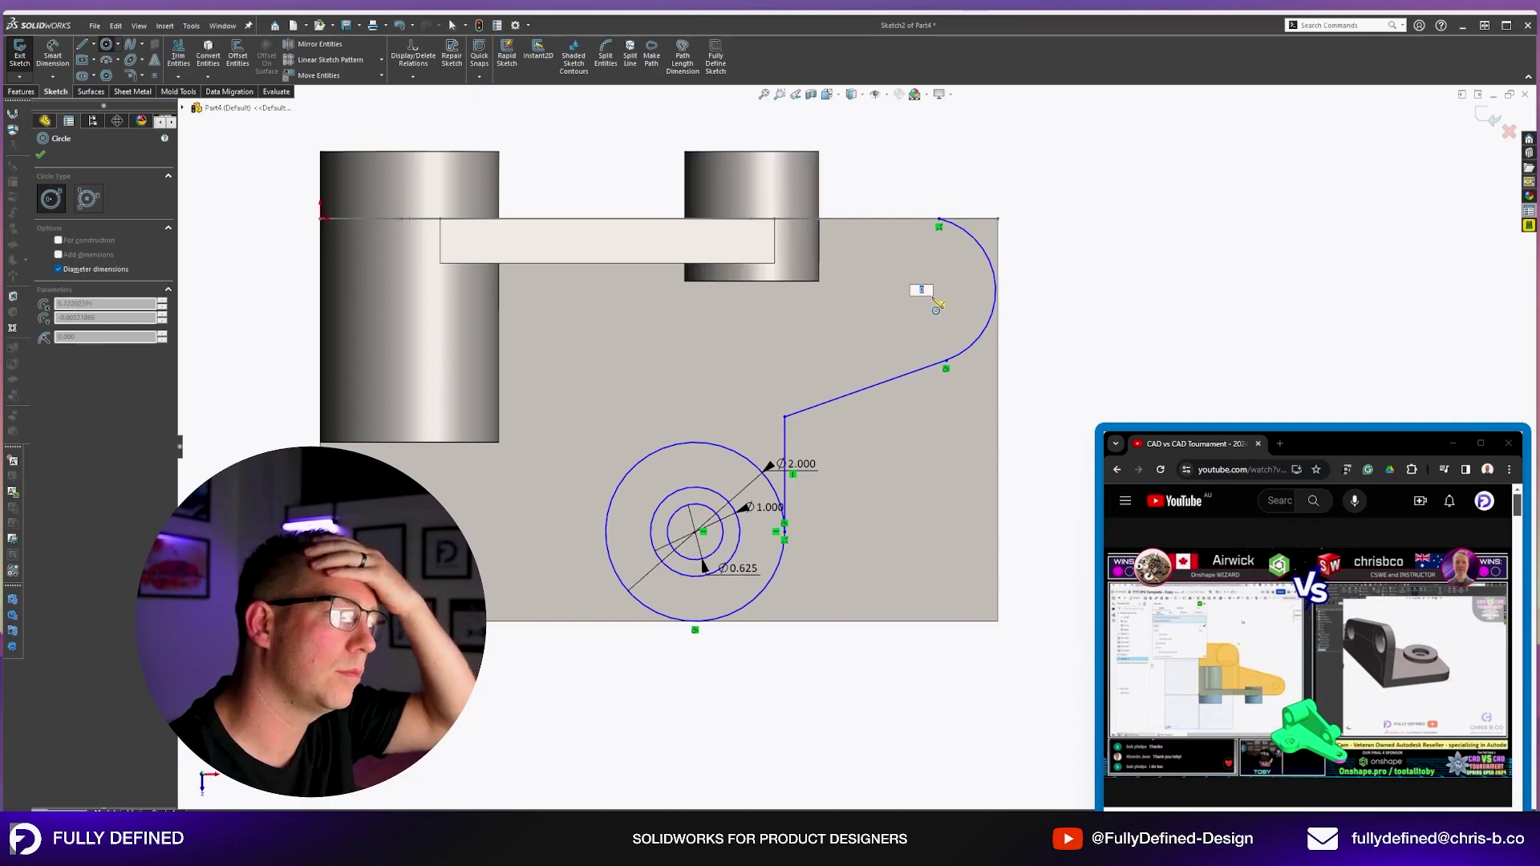
text(.625)
key(Return)
Dimension the sketch's vertical line 3.5 in from the plate's side edge below the larger boss.
key(d)
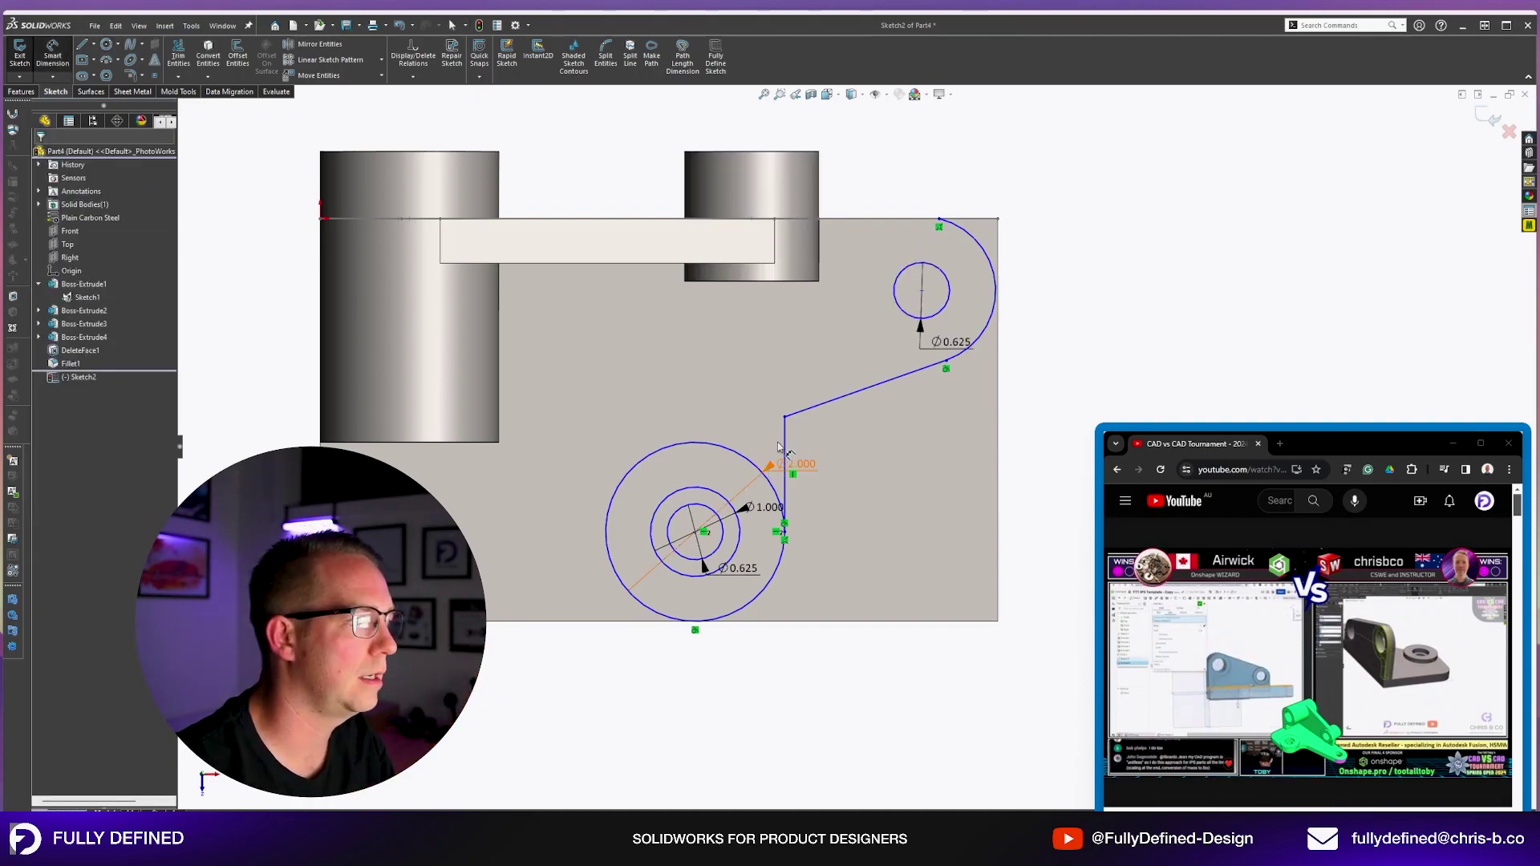
click(785, 446)
click(323, 514)
click(502, 692)
text(3.5)
key(Return)
Set the angle between the sloped line and the plate's back edge to 15 degrees.
click(805, 301)
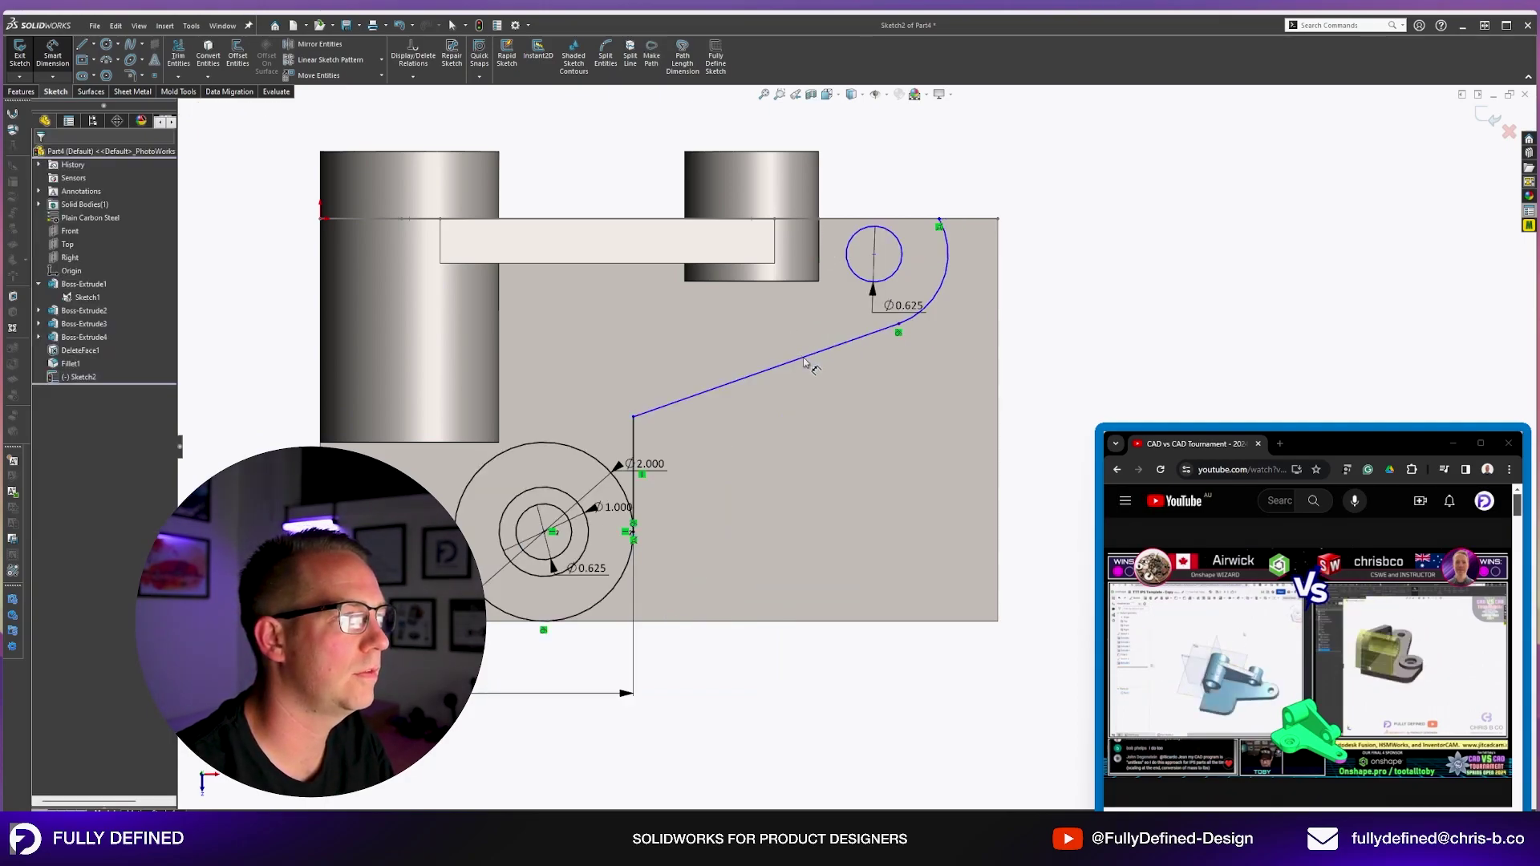
click(806, 358)
click(890, 219)
click(920, 319)
text(15)
key(Return)
key(Escape)
Make the outline's end arc tangent to both the plate's back edge and its far side edge.
click(966, 219)
ctrl+click(952, 310)
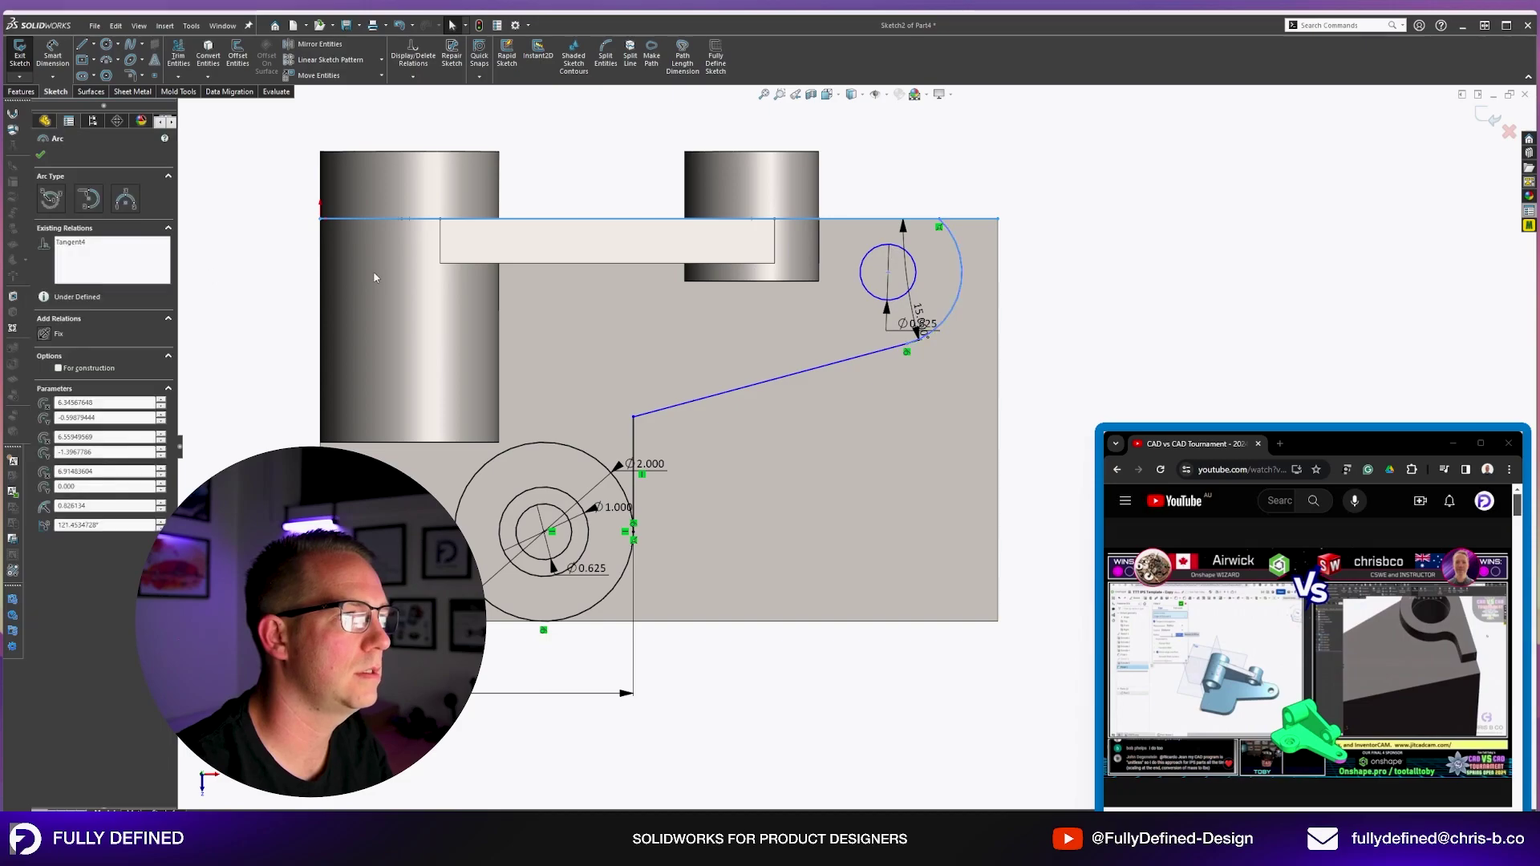
click(981, 283)
ctrl+click(949, 290)
click(976, 264)
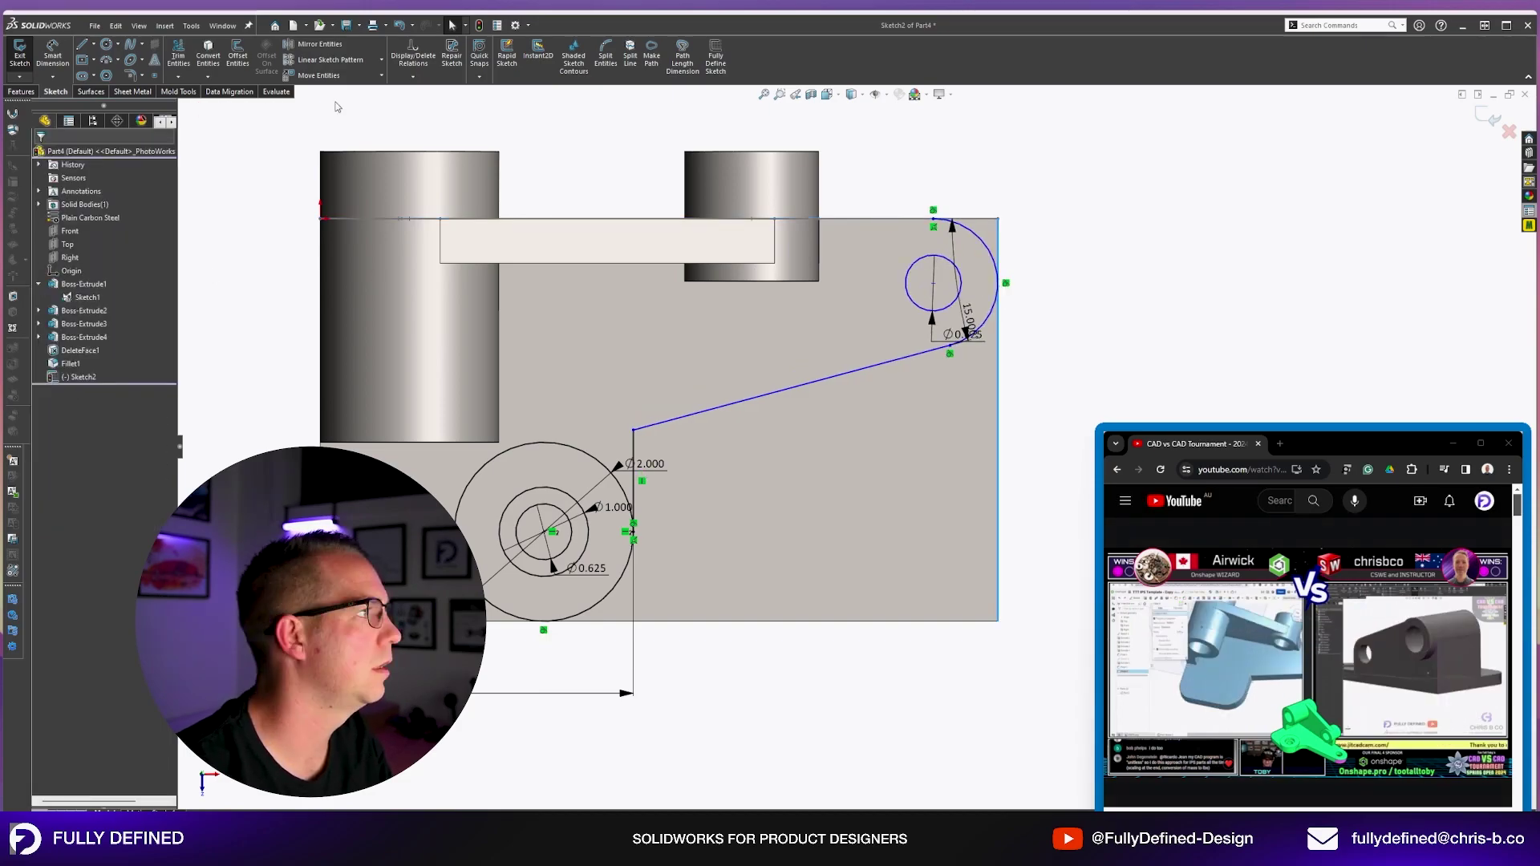
Add a 0.75 in sketch fillet where the vertical line meets the sloped line.
click(131, 75)
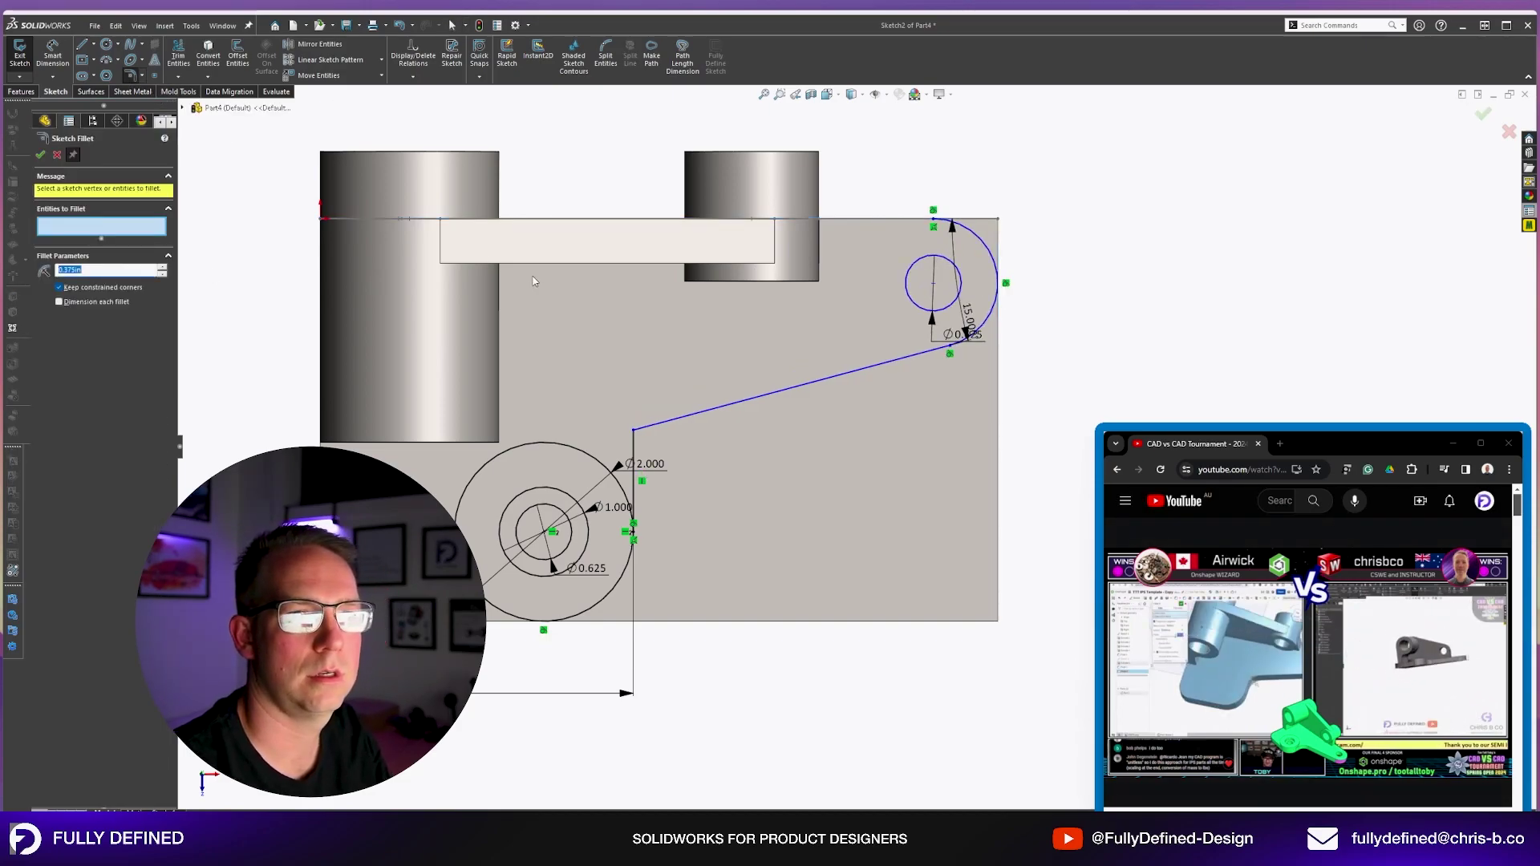
click(634, 430)
key(Return)
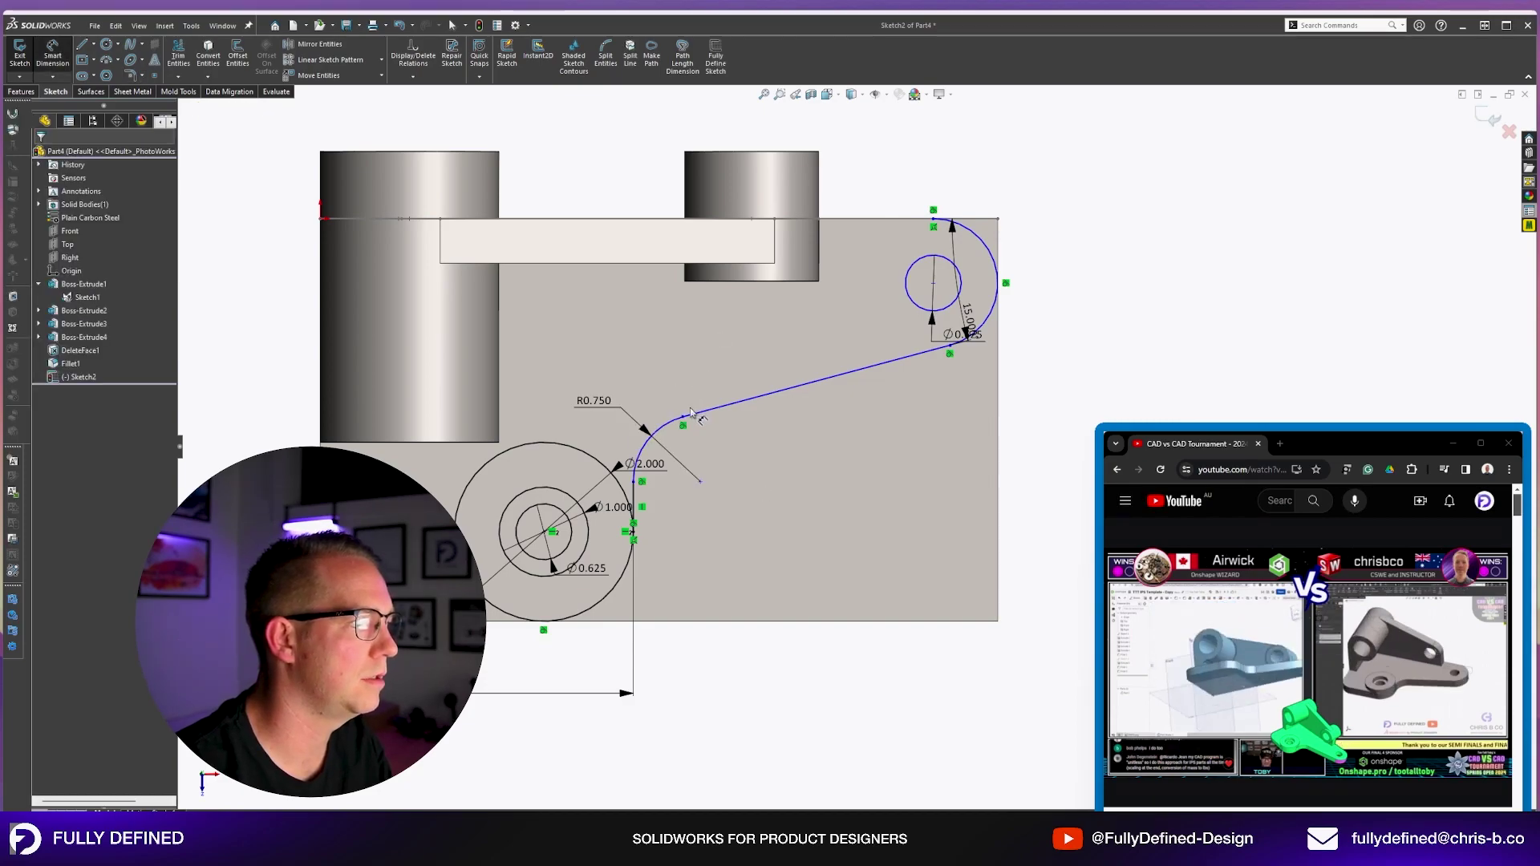
Dimension the fillet's upper endpoint 2.5 in from the plate's back edge.
click(685, 418)
click(867, 219)
click(1072, 295)
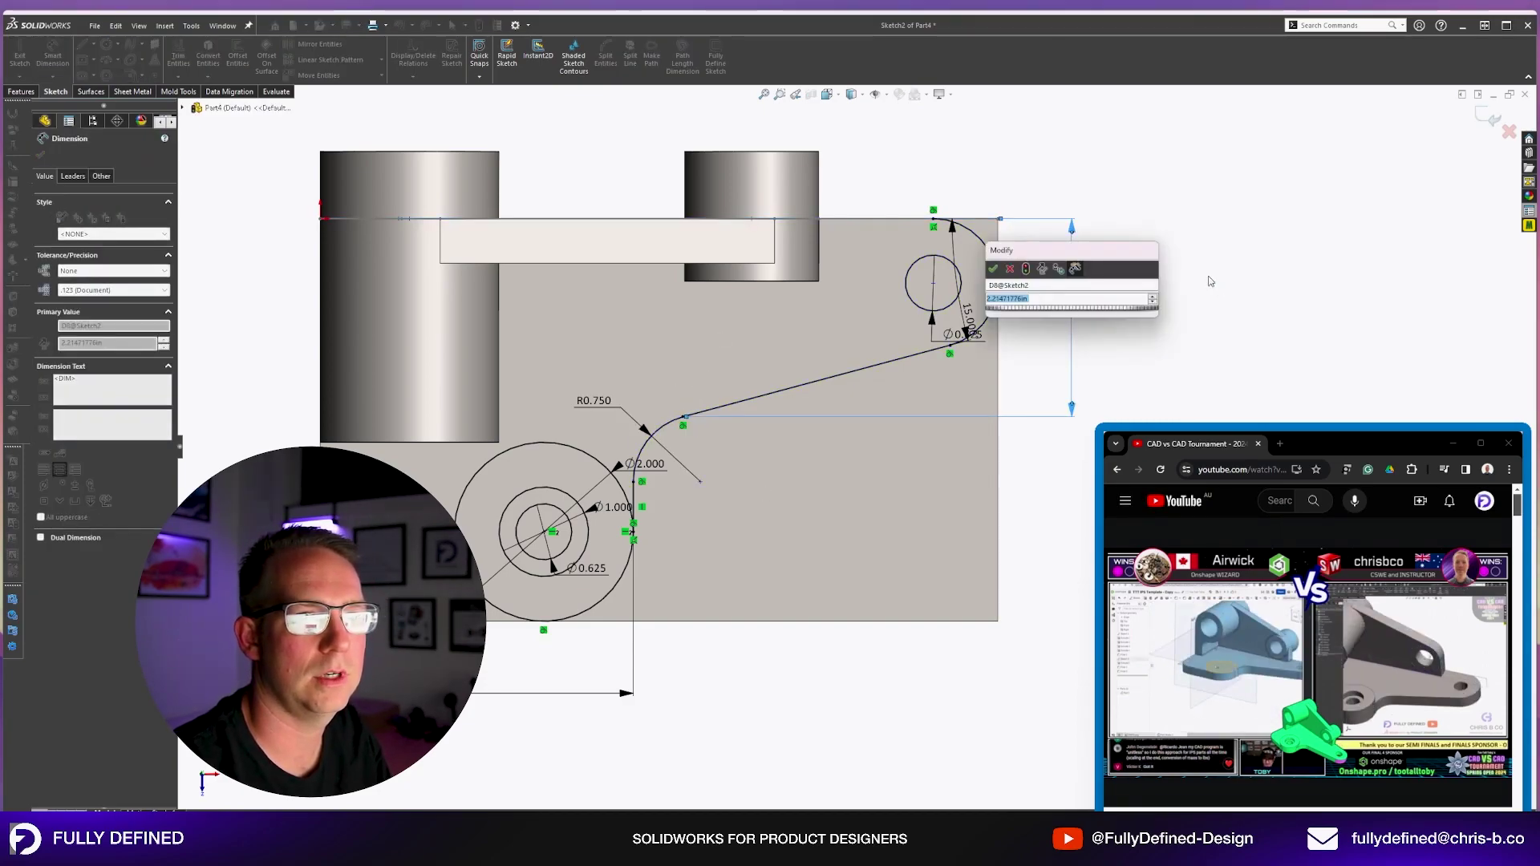
text(2.5)
key(Return)
key(Escape)
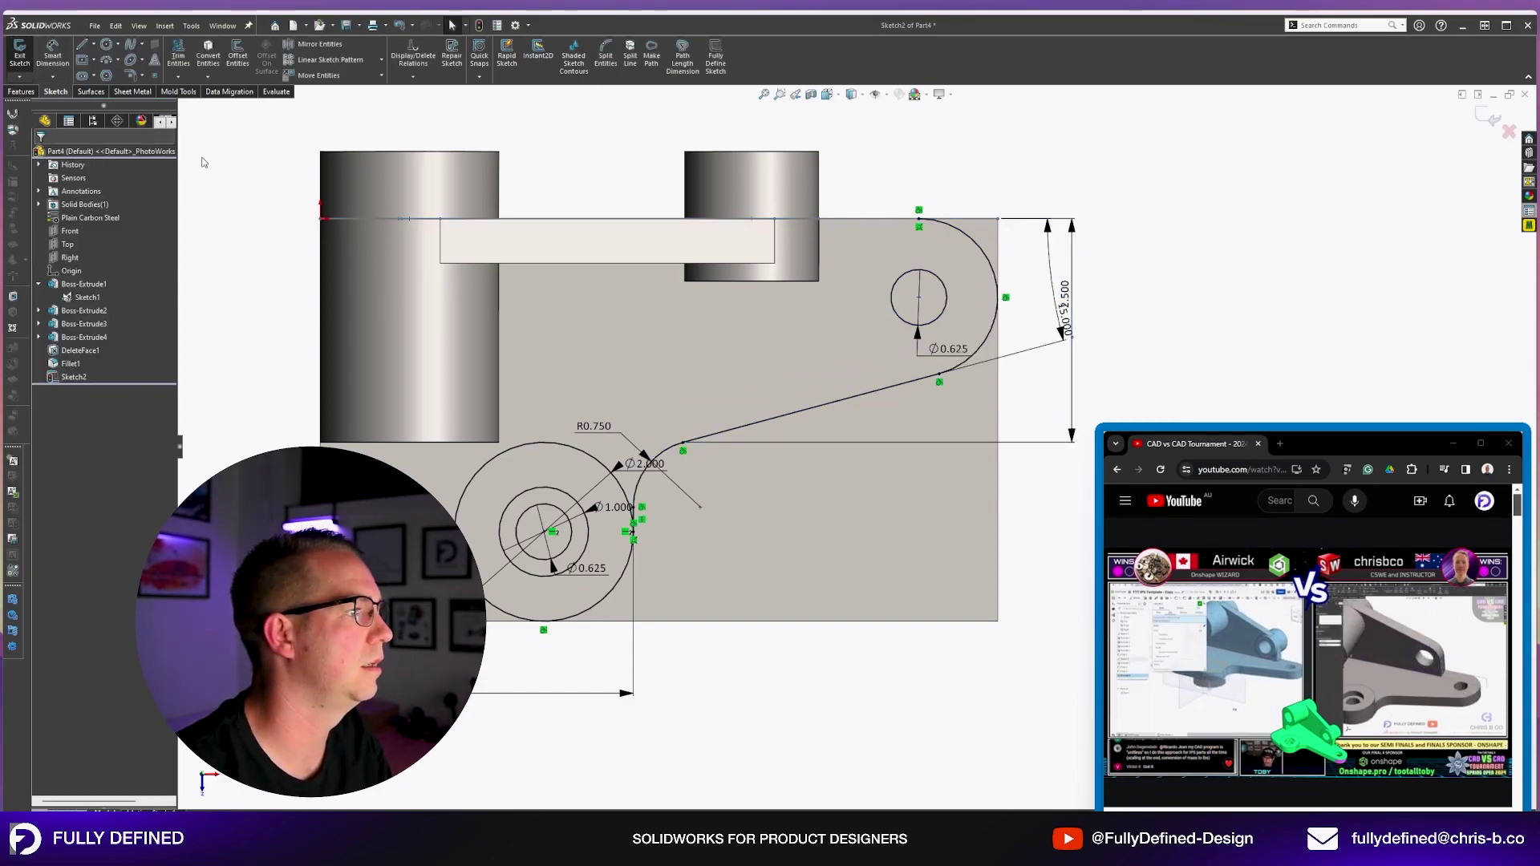
Cut away the plate region outside the sketched outline and both 0.625 in holes, using Through All.
click(21, 91)
click(183, 54)
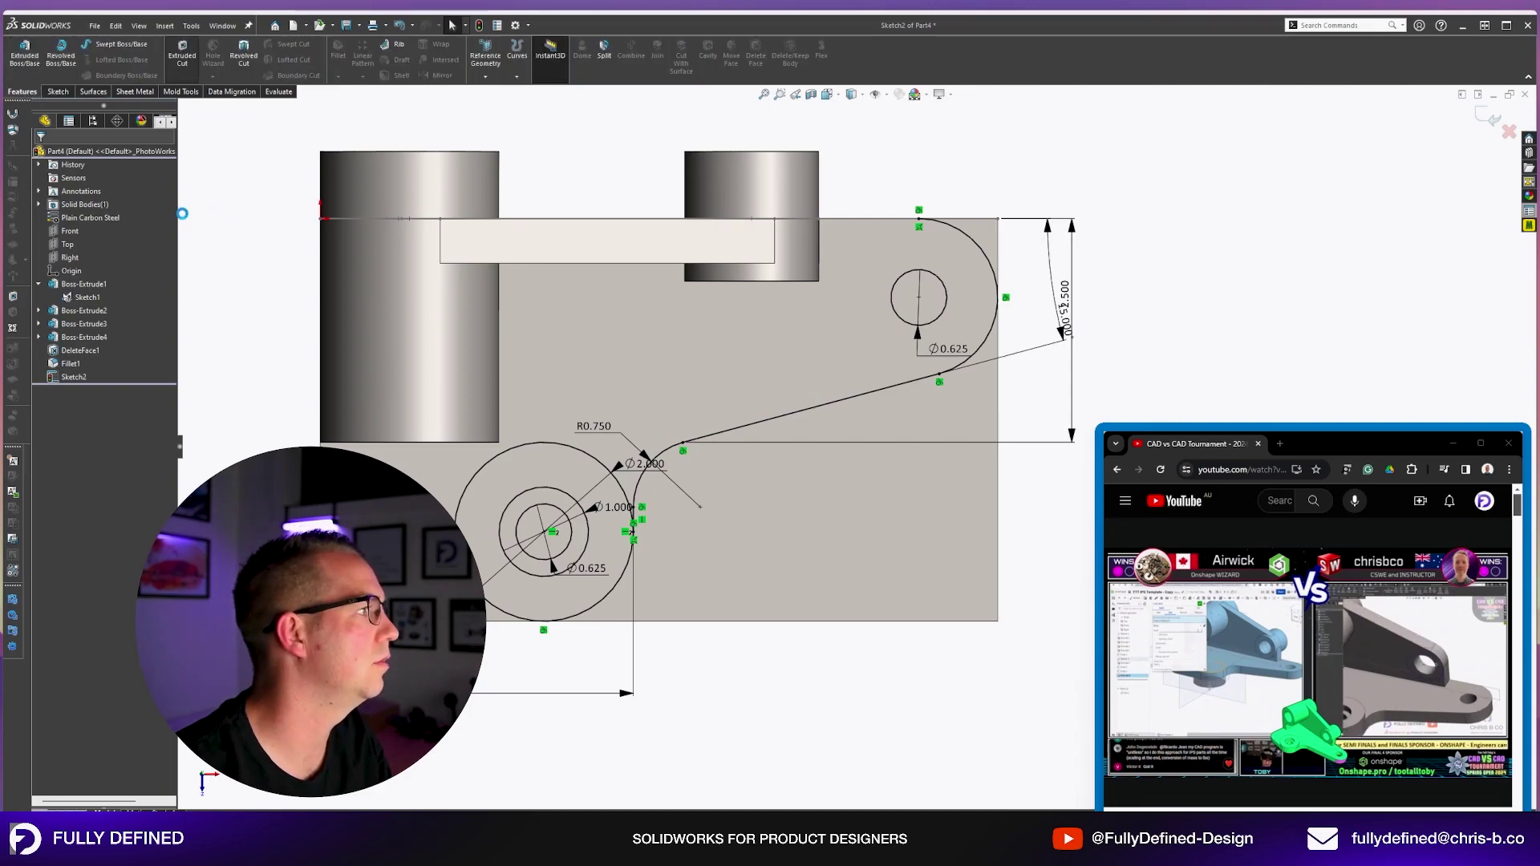
click(724, 494)
click(111, 227)
click(88, 245)
click(641, 507)
click(925, 309)
key(Return)
Extrude the ring between the 1 in and 2 in circles upward from the plate with a Blind end condition.
click(24, 54)
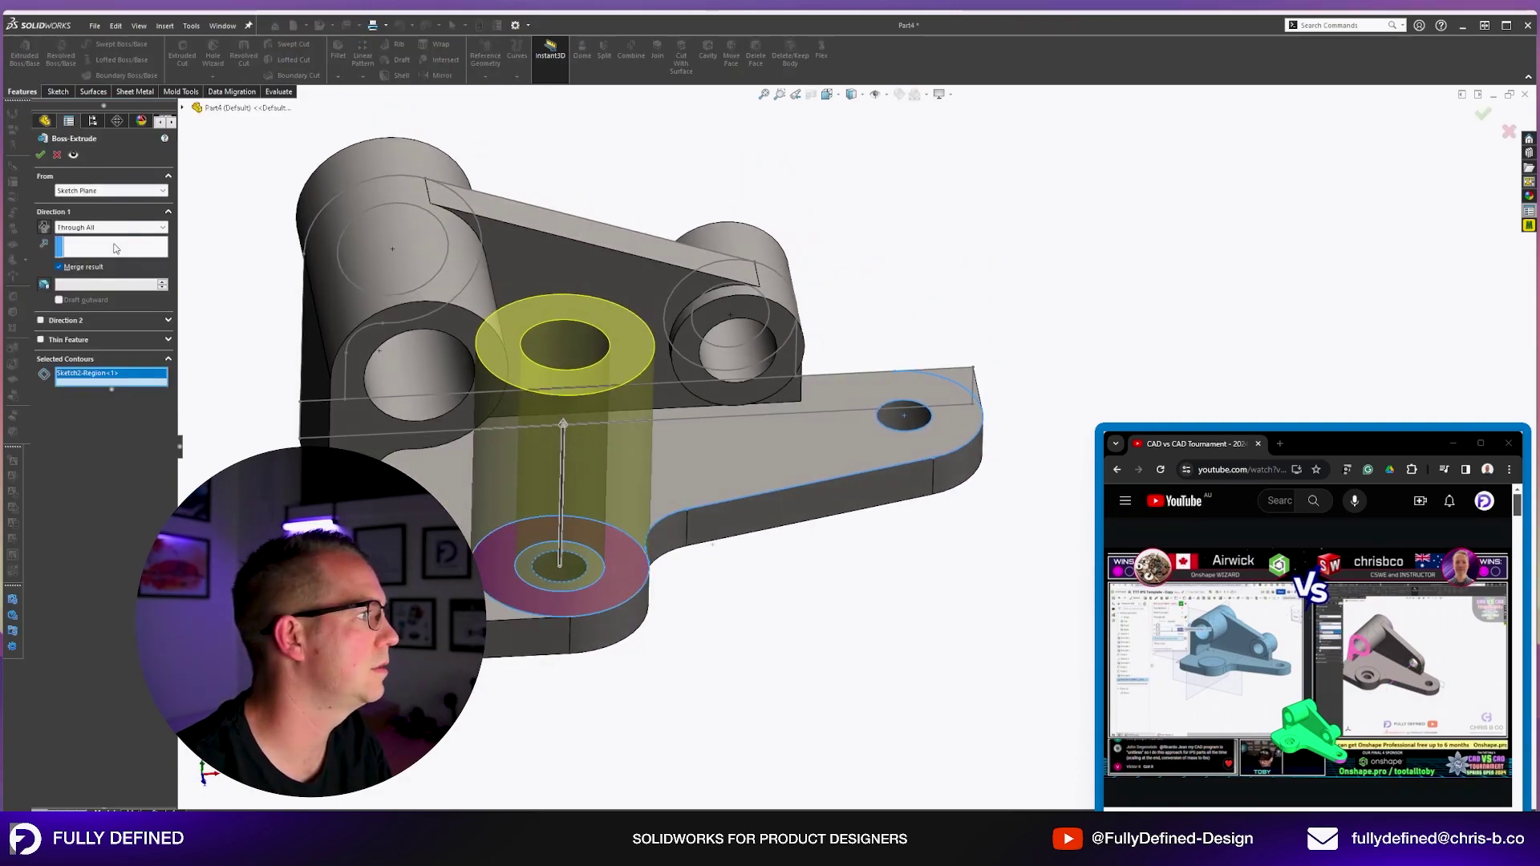
click(111, 227)
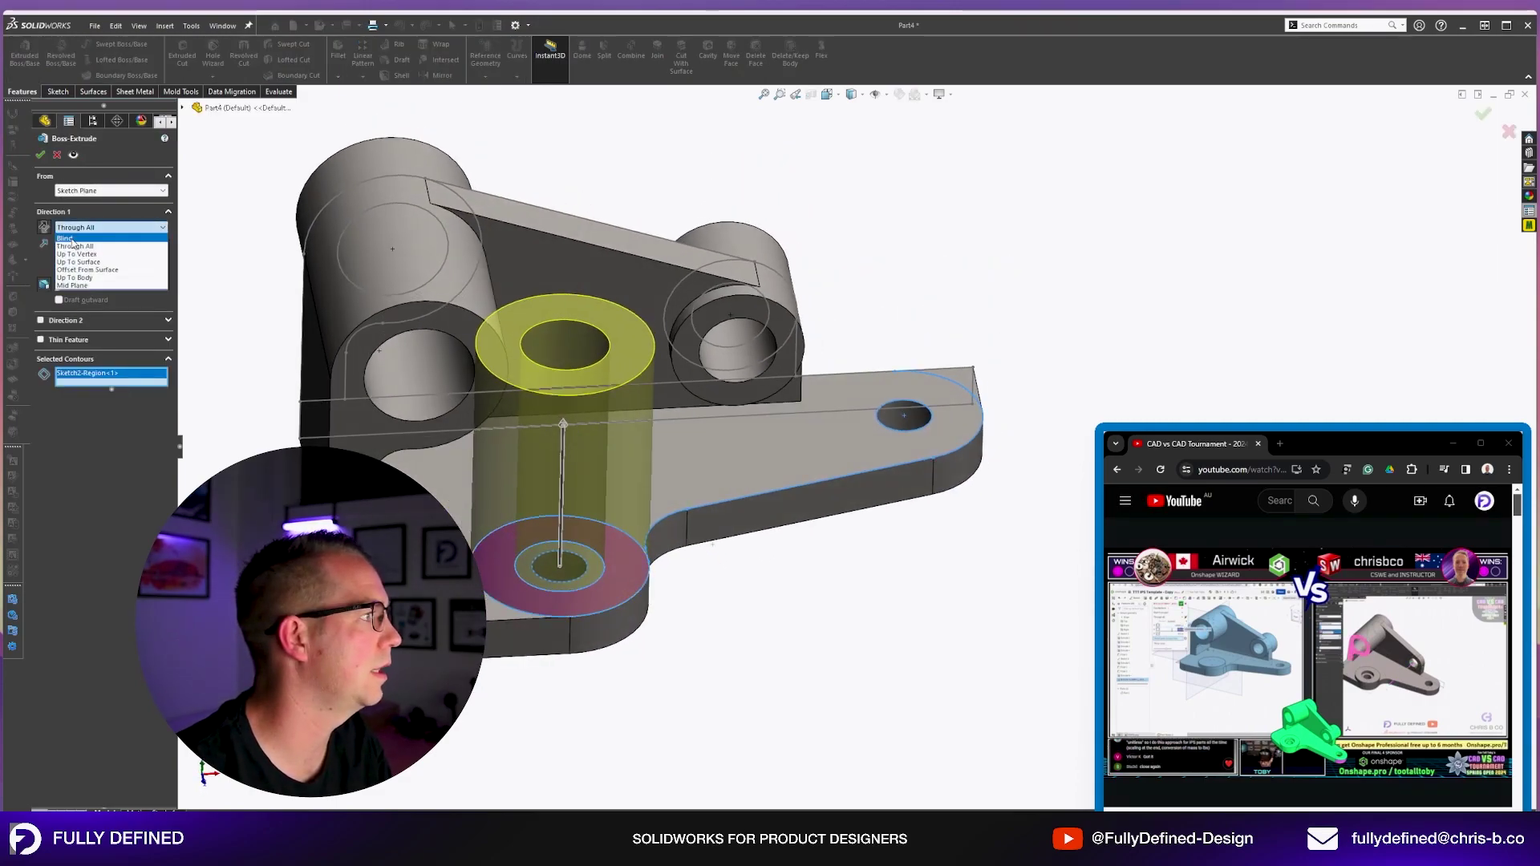
click(84, 238)
key(Return)
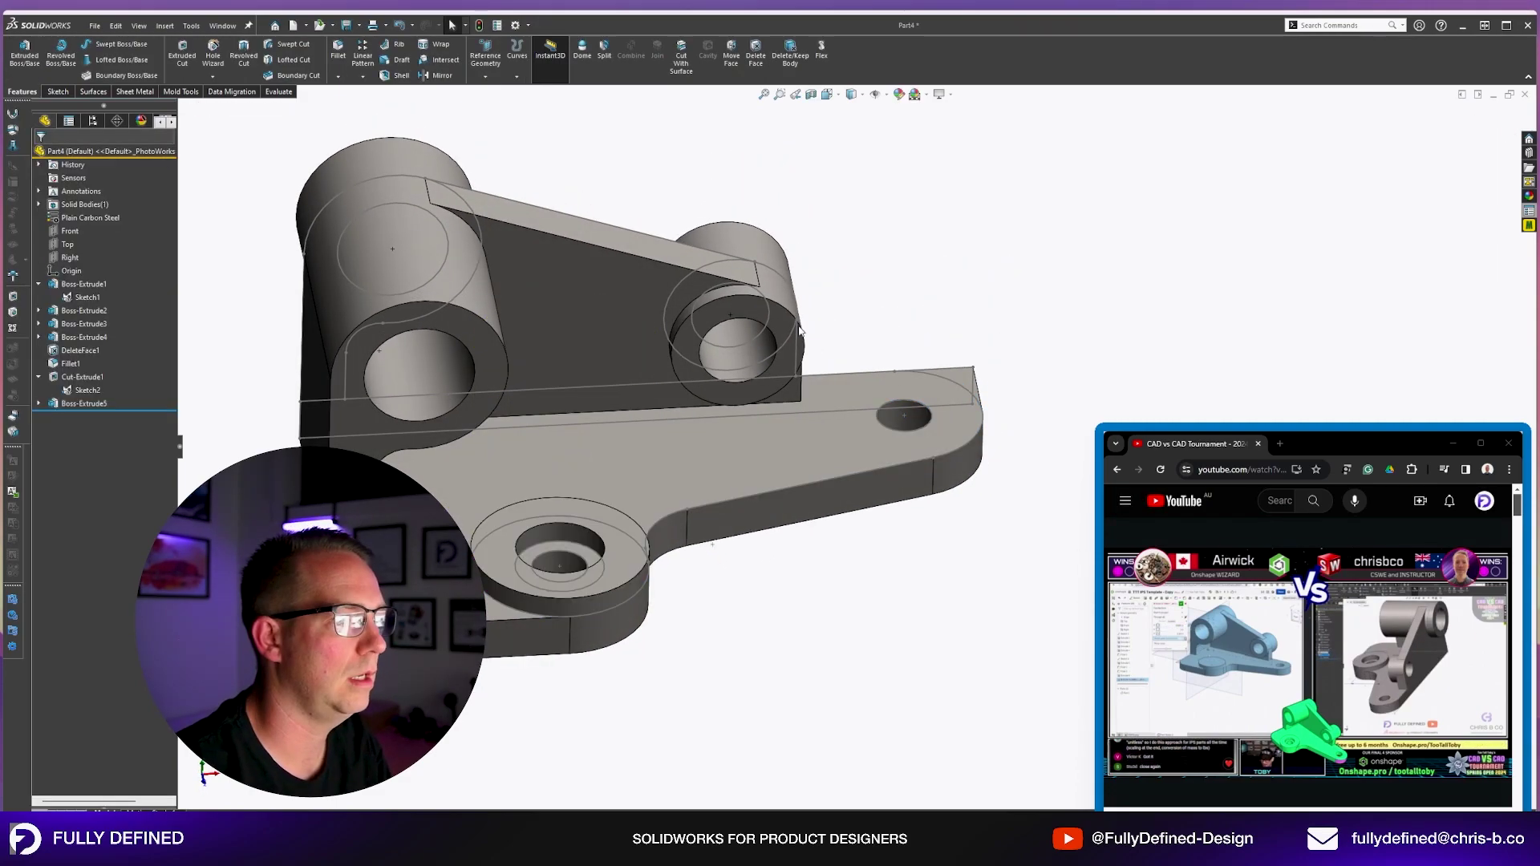
Edit the plate's extruded cut so that it also removes the leftover corner outside the rounded tip.
click(82, 377)
click(114, 346)
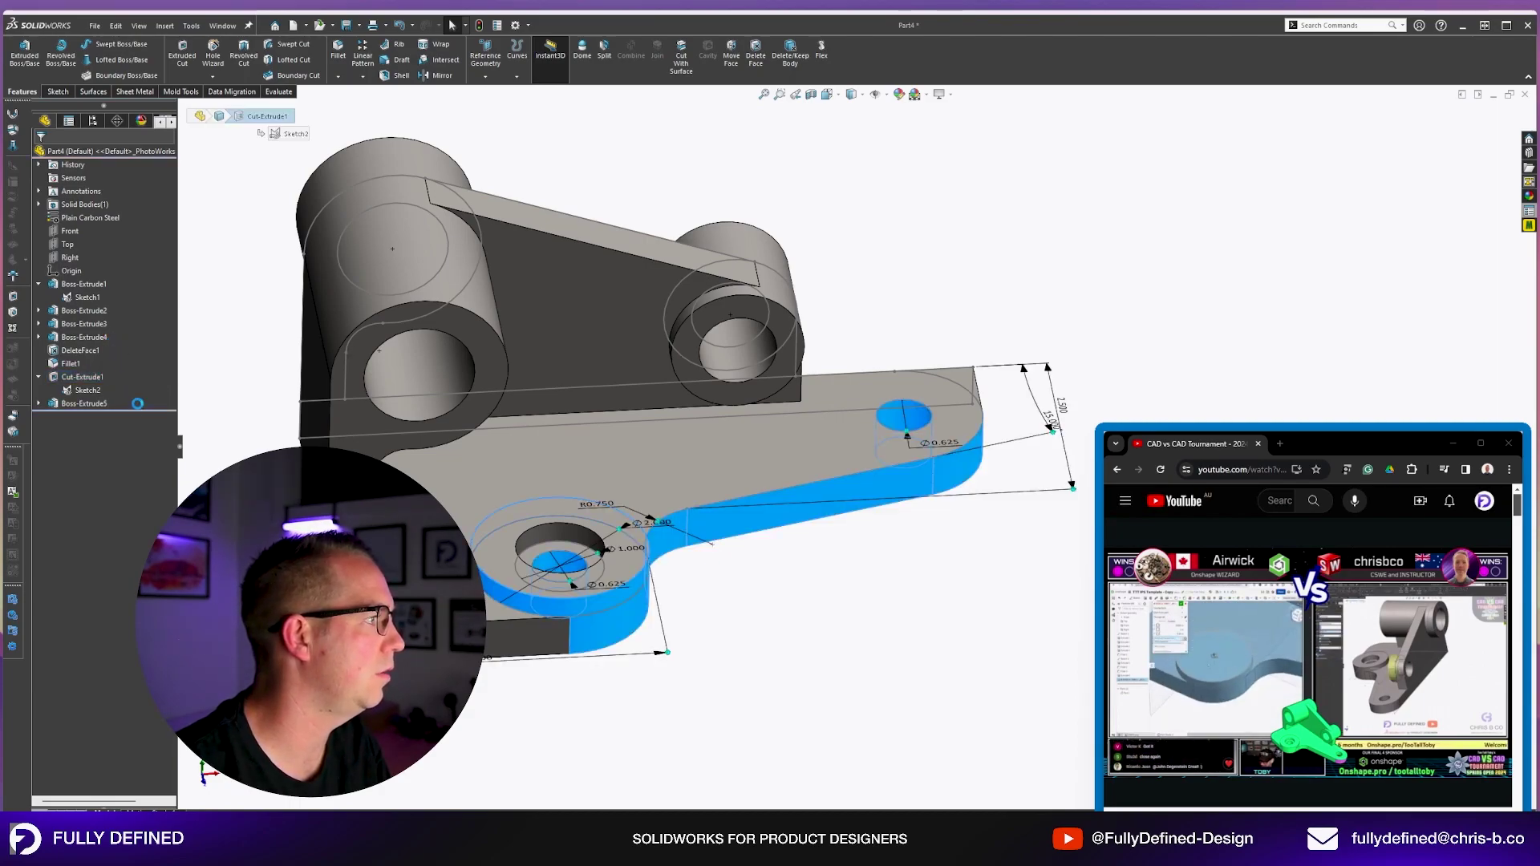
key(Escape)
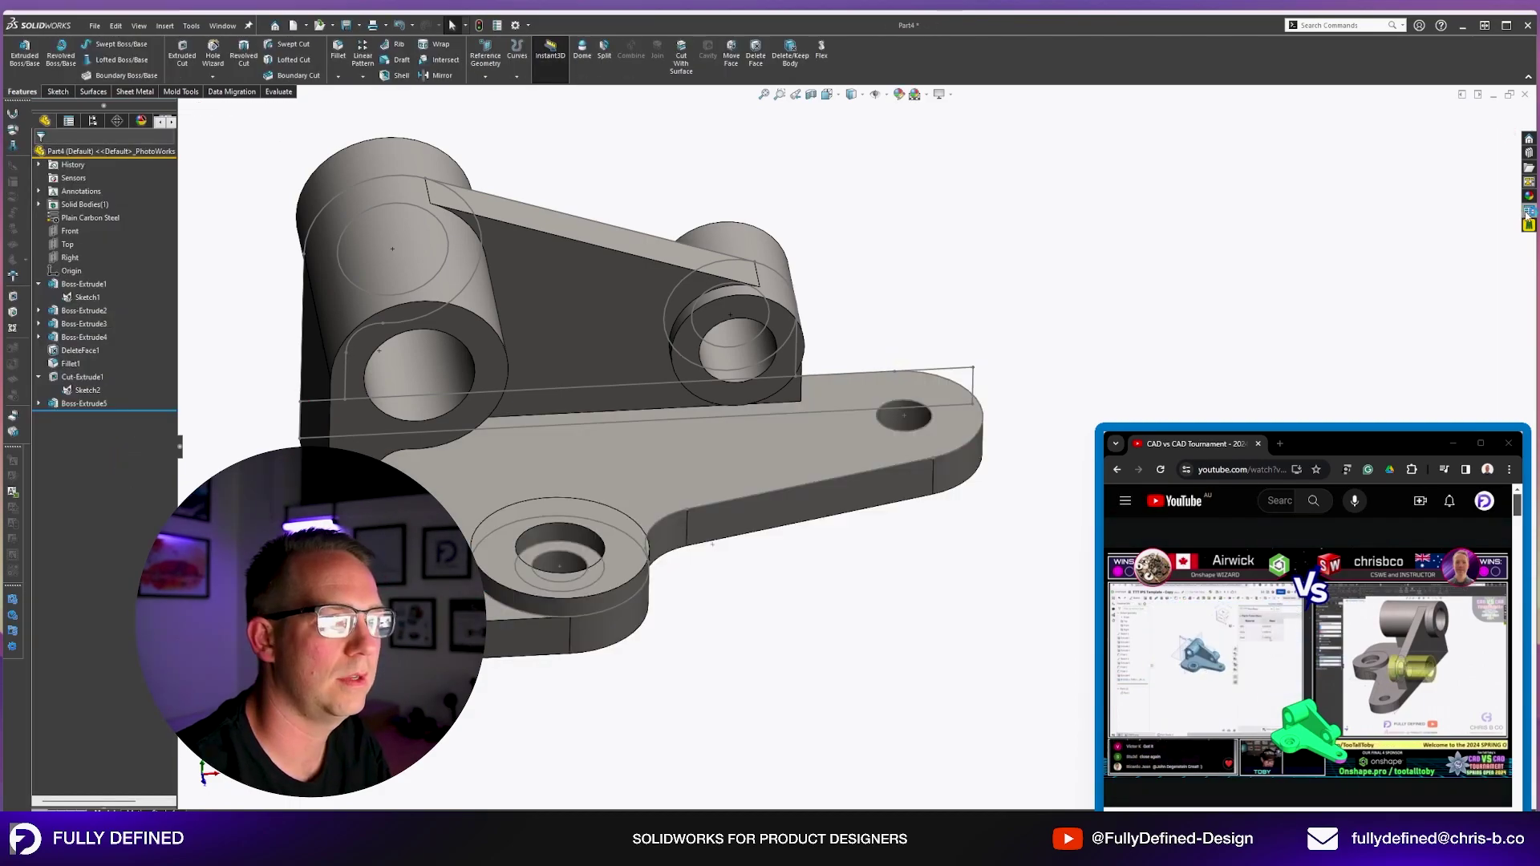
click(1529, 211)
middle_drag(1228, 253, 768, 537)
click(950, 330)
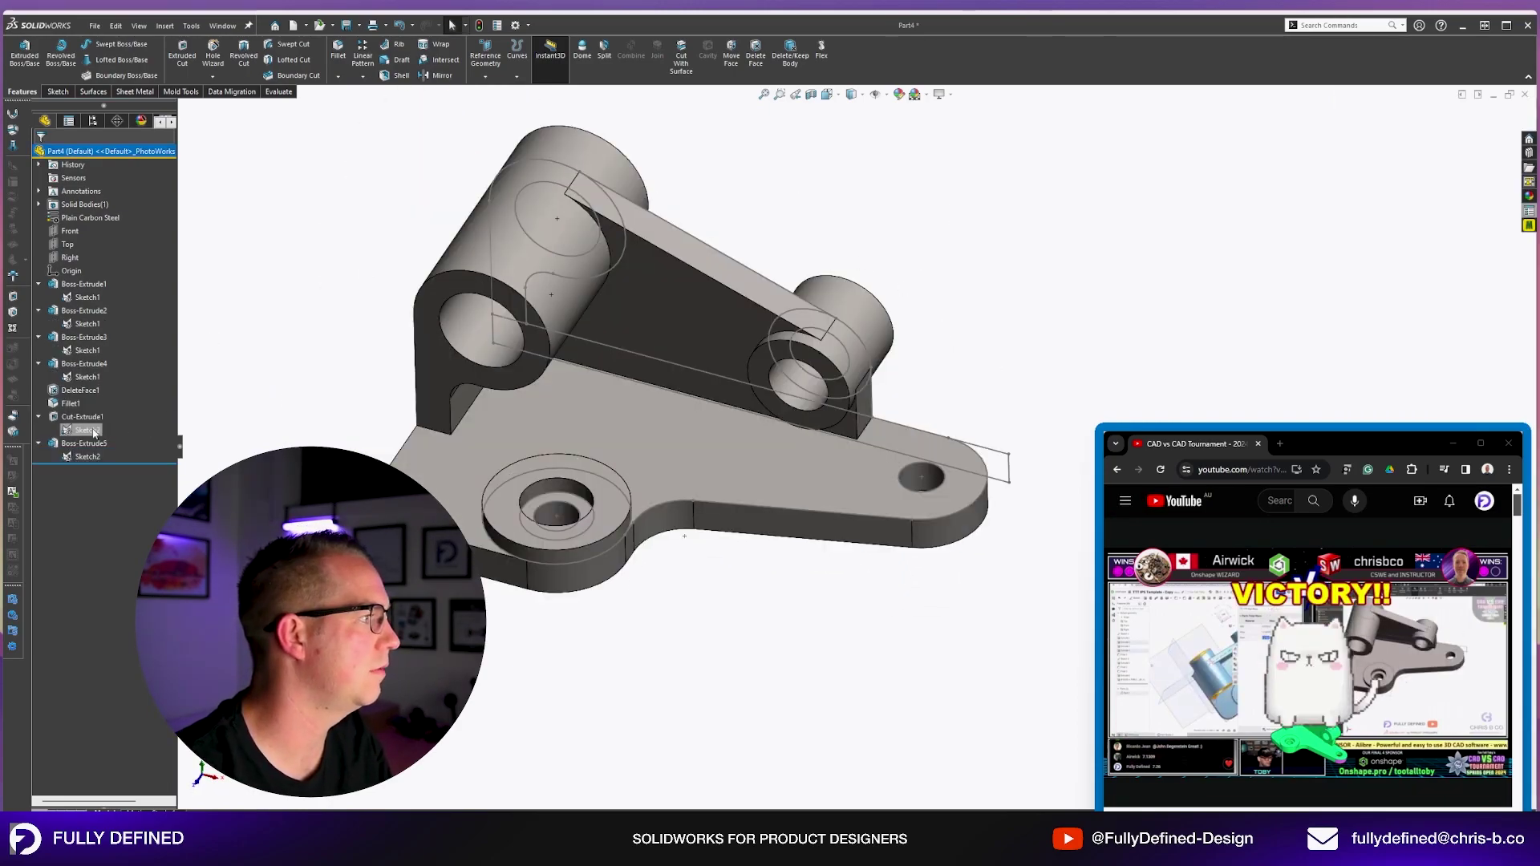
Examine the plate cut's sketch and its dimensions around the counterbored boss.
click(94, 433)
mouse_move(647, 341)
middle_down()
mouse_move(653, 547)
mouse_move(637, 514)
mouse_move(850, 614)
middle_up()
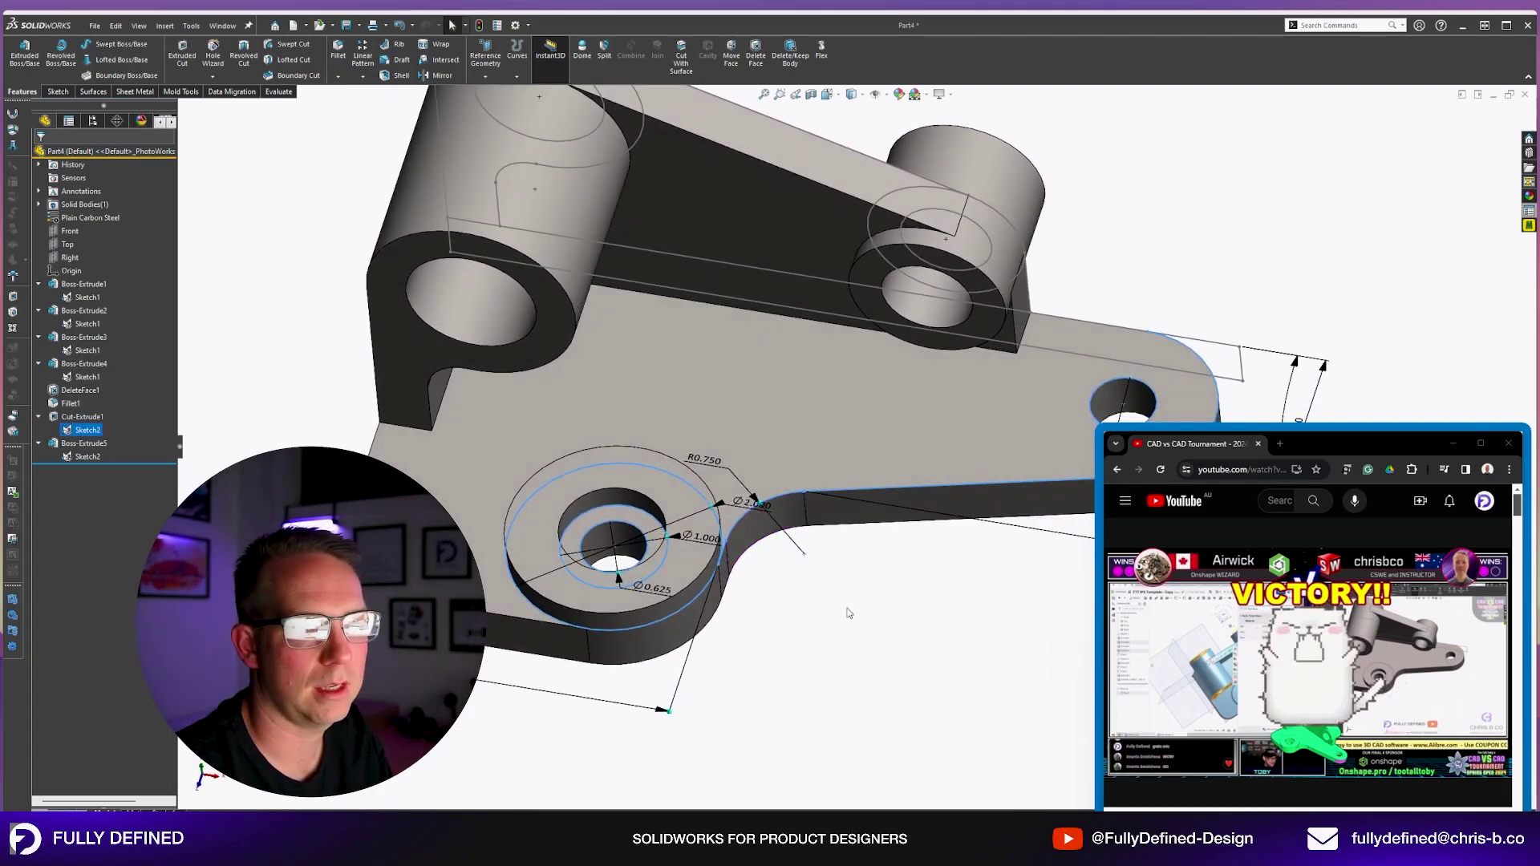
mouse_move(850, 614)
middle_down()
mouse_move(870, 664)
mouse_move(865, 633)
middle_up()
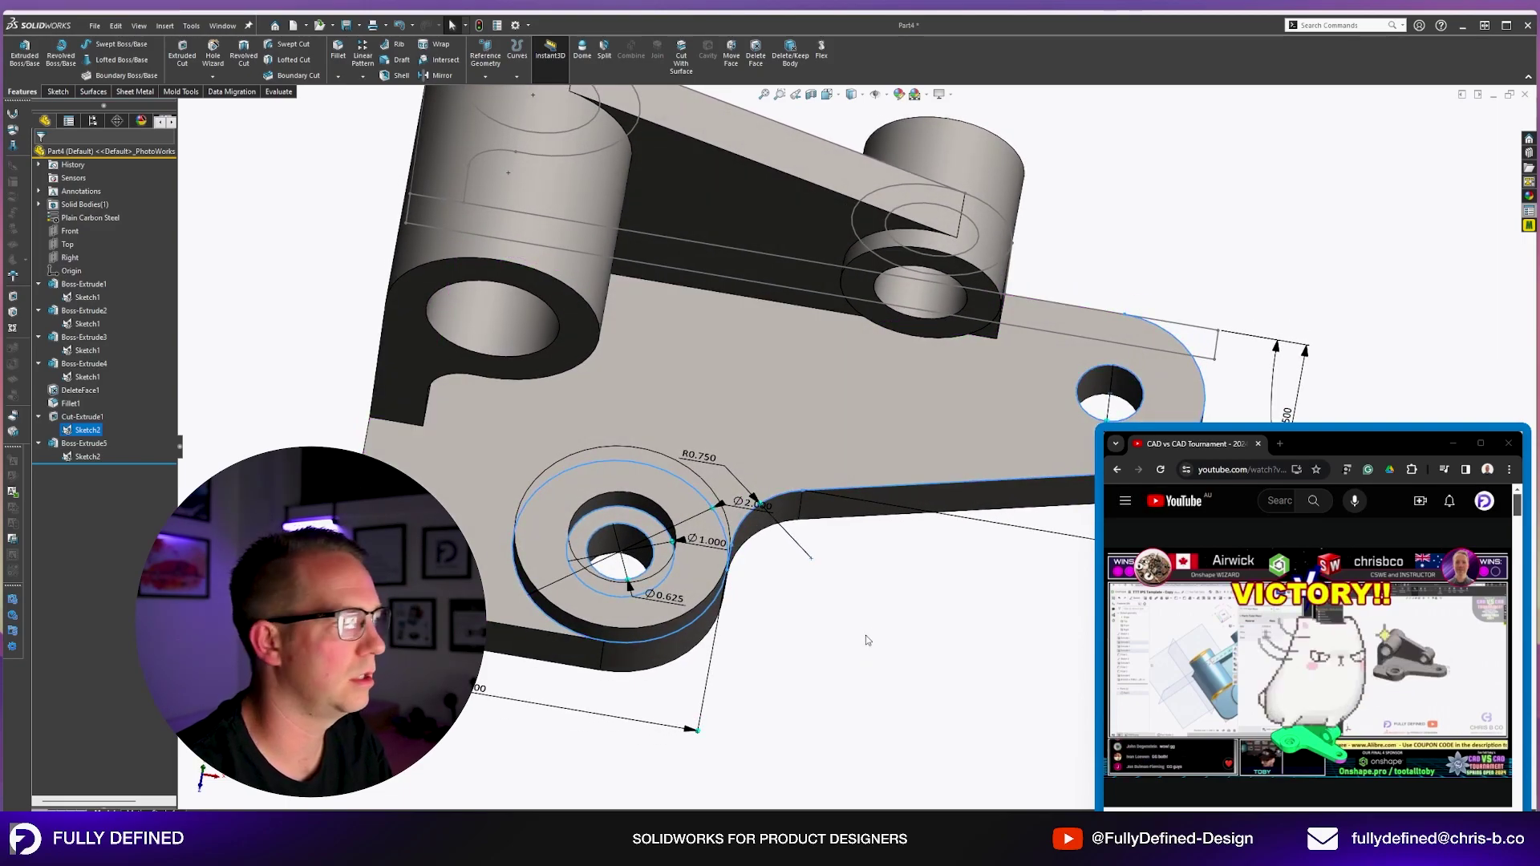
Save the part as 24-SPO-46-FOOT BRACKET-2.SLDPRT in the "3 - March 2024" folder.
key(ctrl+s)
click(833, 245)
click(632, 569)
text(-2.SLDPRT)
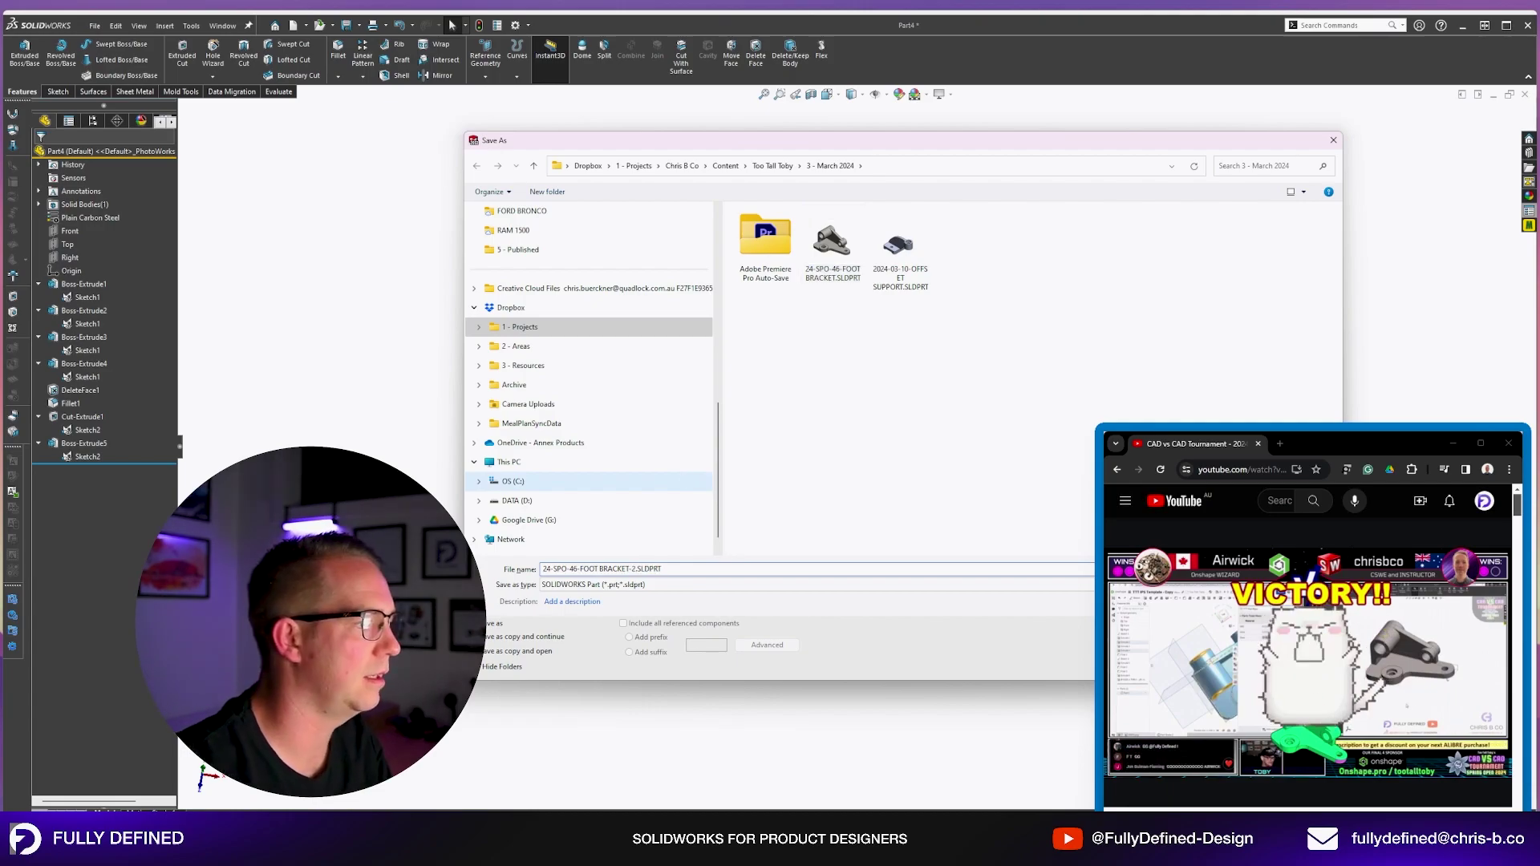
key(Return)
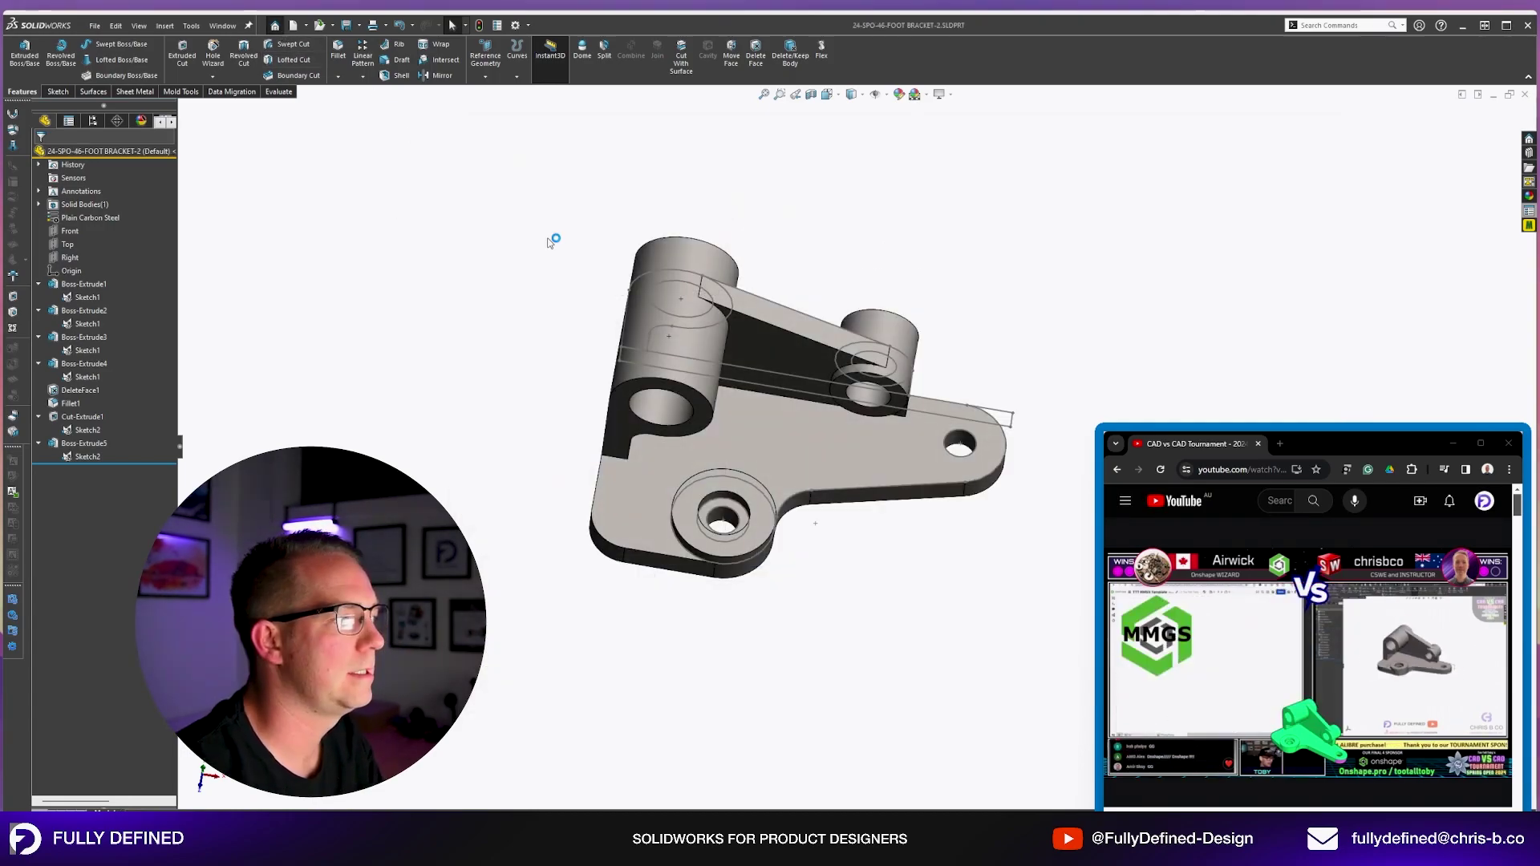
Create a new assembly and insert both 24-SPO-46-FOOT BRACKET and 24-SPO-46-FOOT BRACKET-2 at its origin.
key(ctrl+Tab)
scroll(550, 243, up, 2)
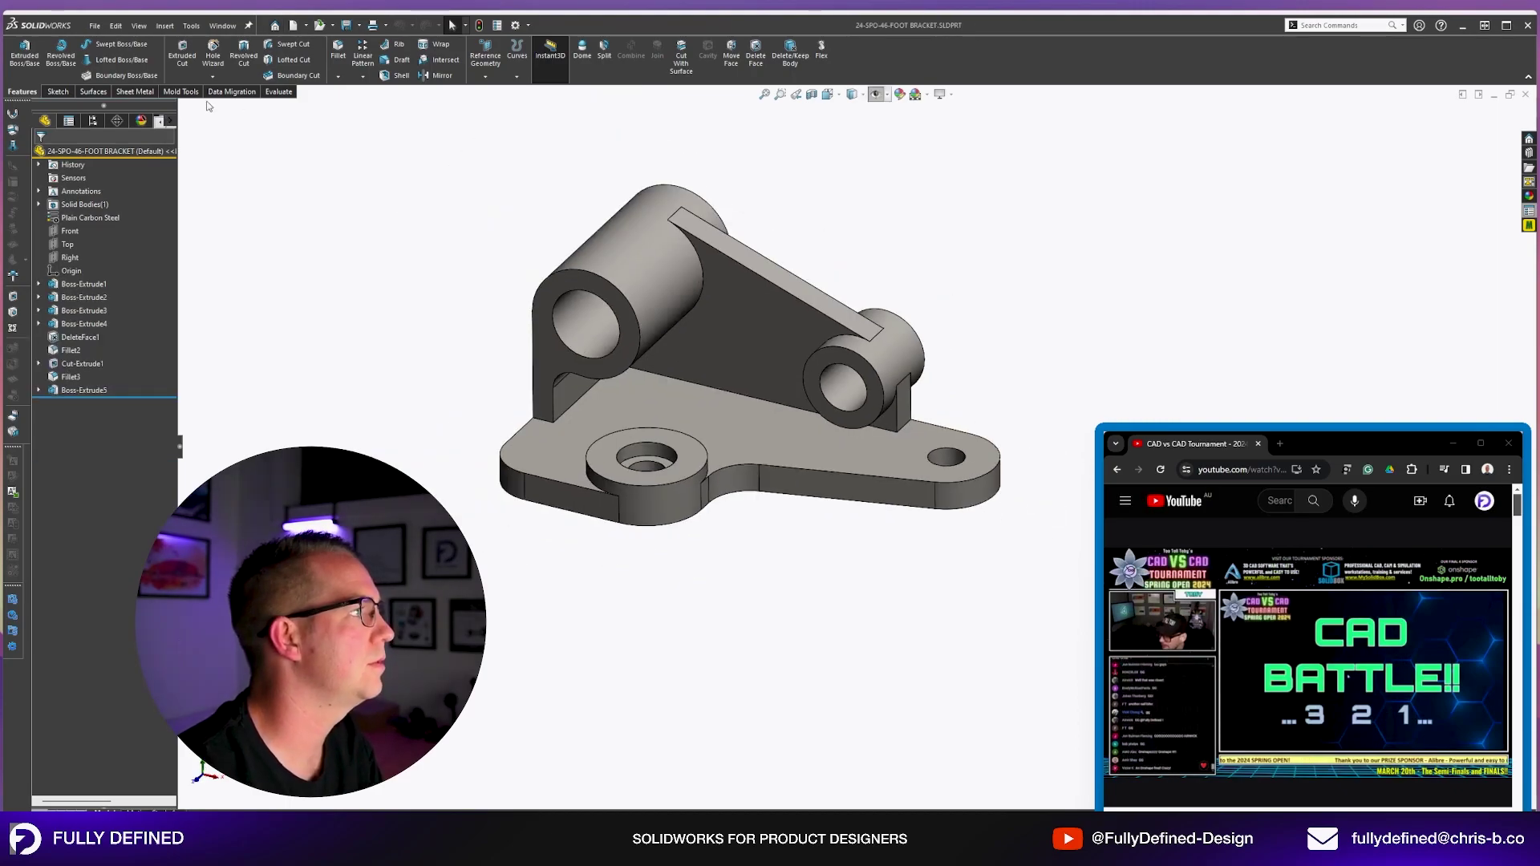
key(ctrl+n)
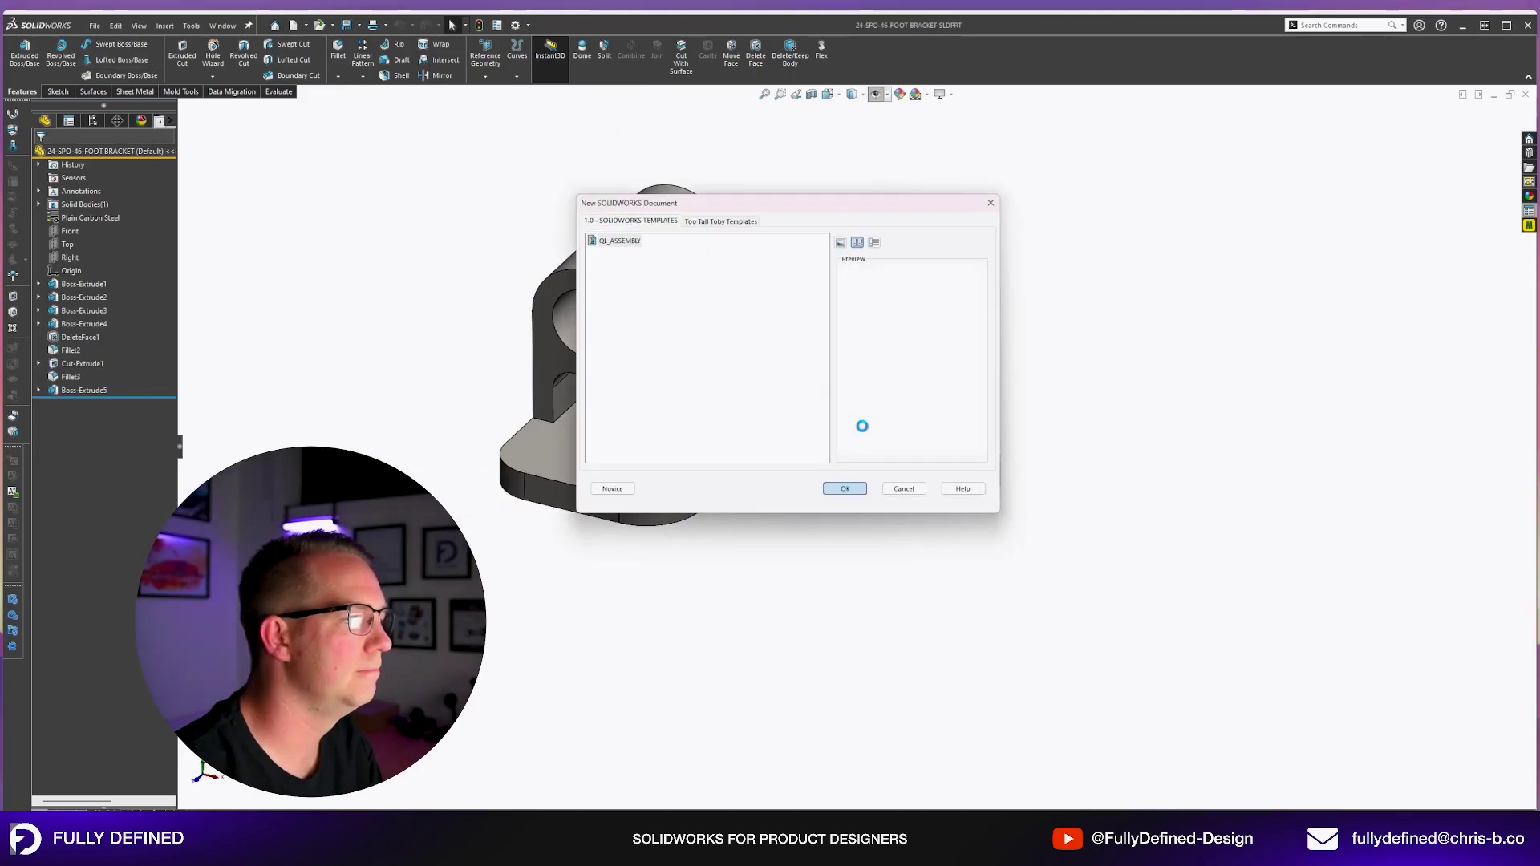
key(Return)
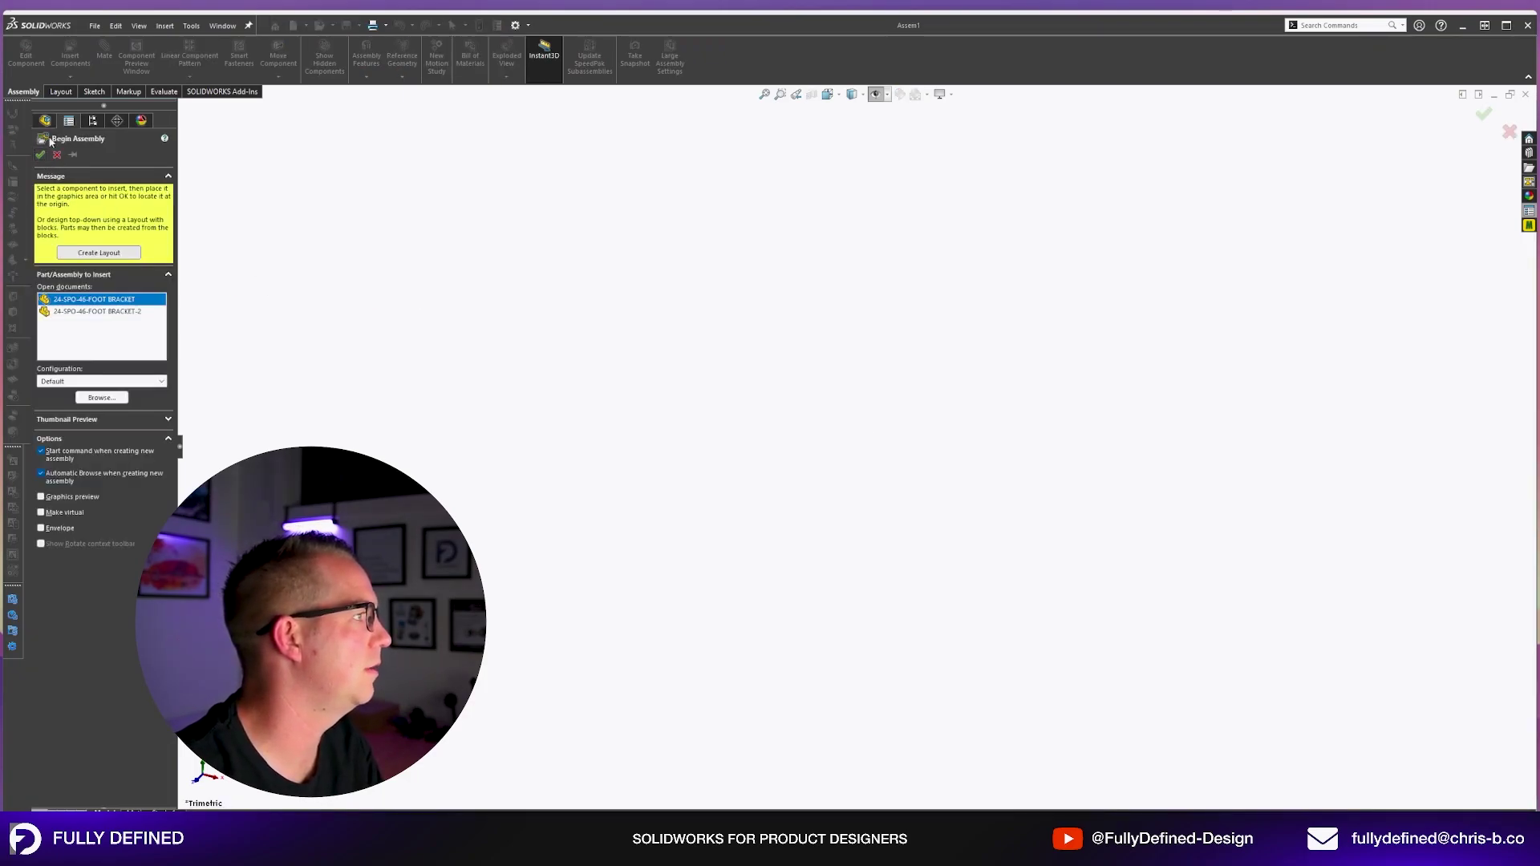
click(41, 154)
click(70, 57)
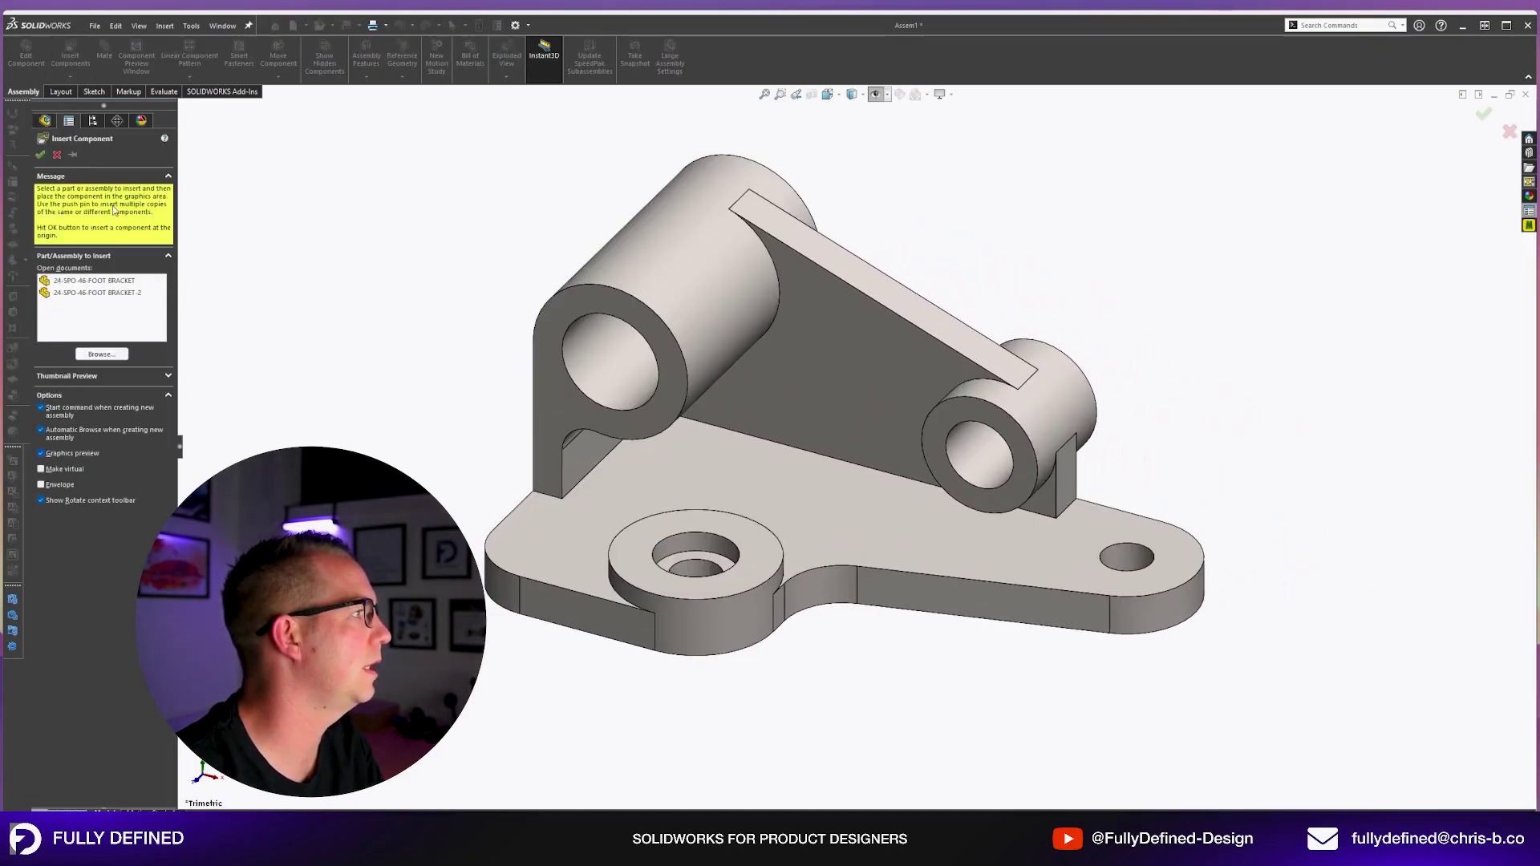
click(99, 294)
click(848, 299)
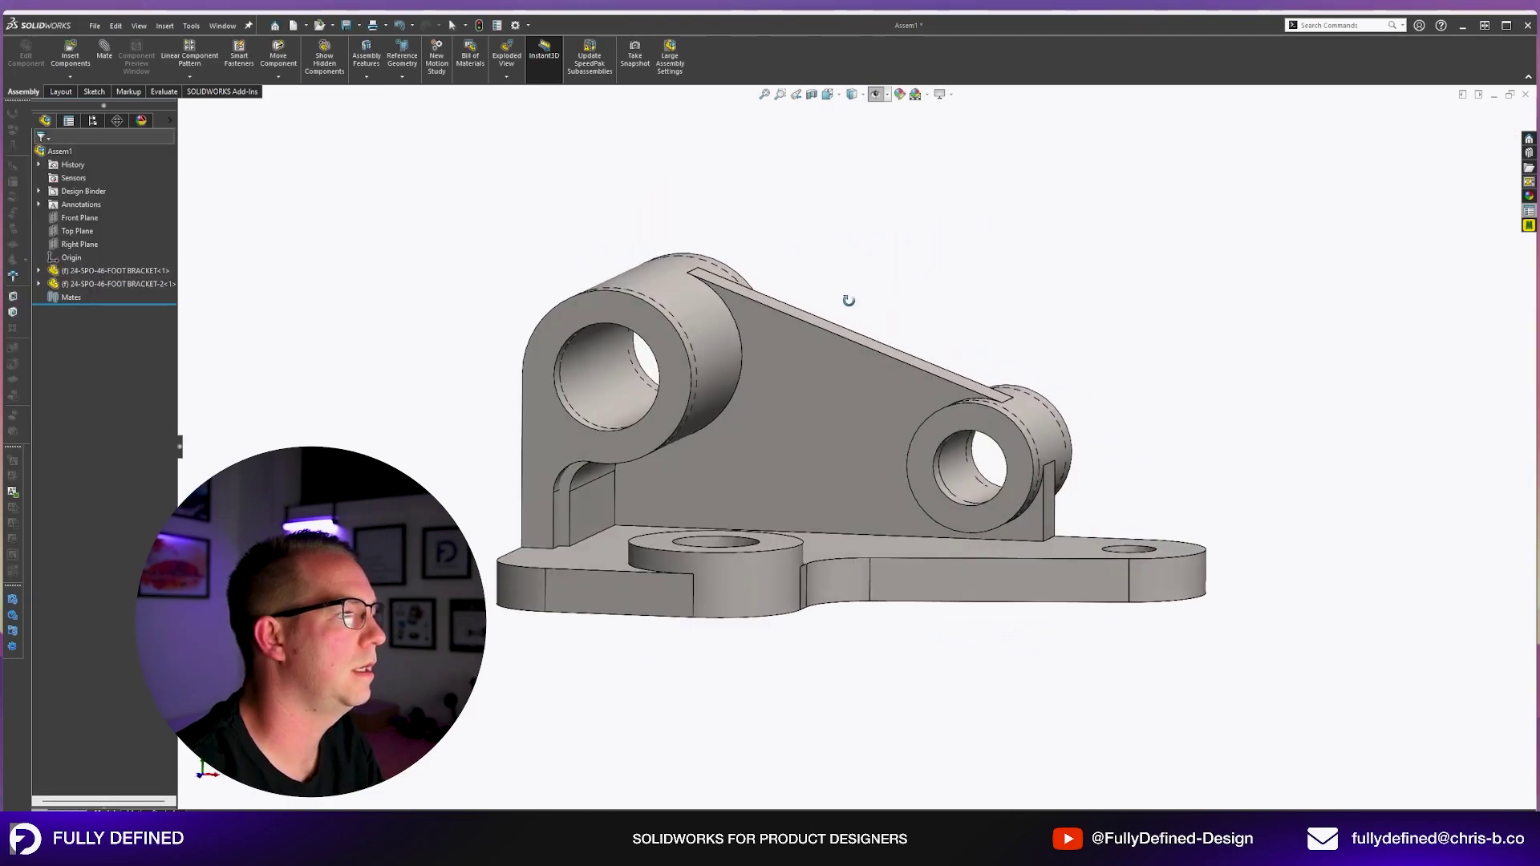
Compare the two overlaid brackets at the upright wall below the large boss, selecting faces to identify which part each belongs to.
middle_drag(848, 299, 855, 315)
click(596, 514)
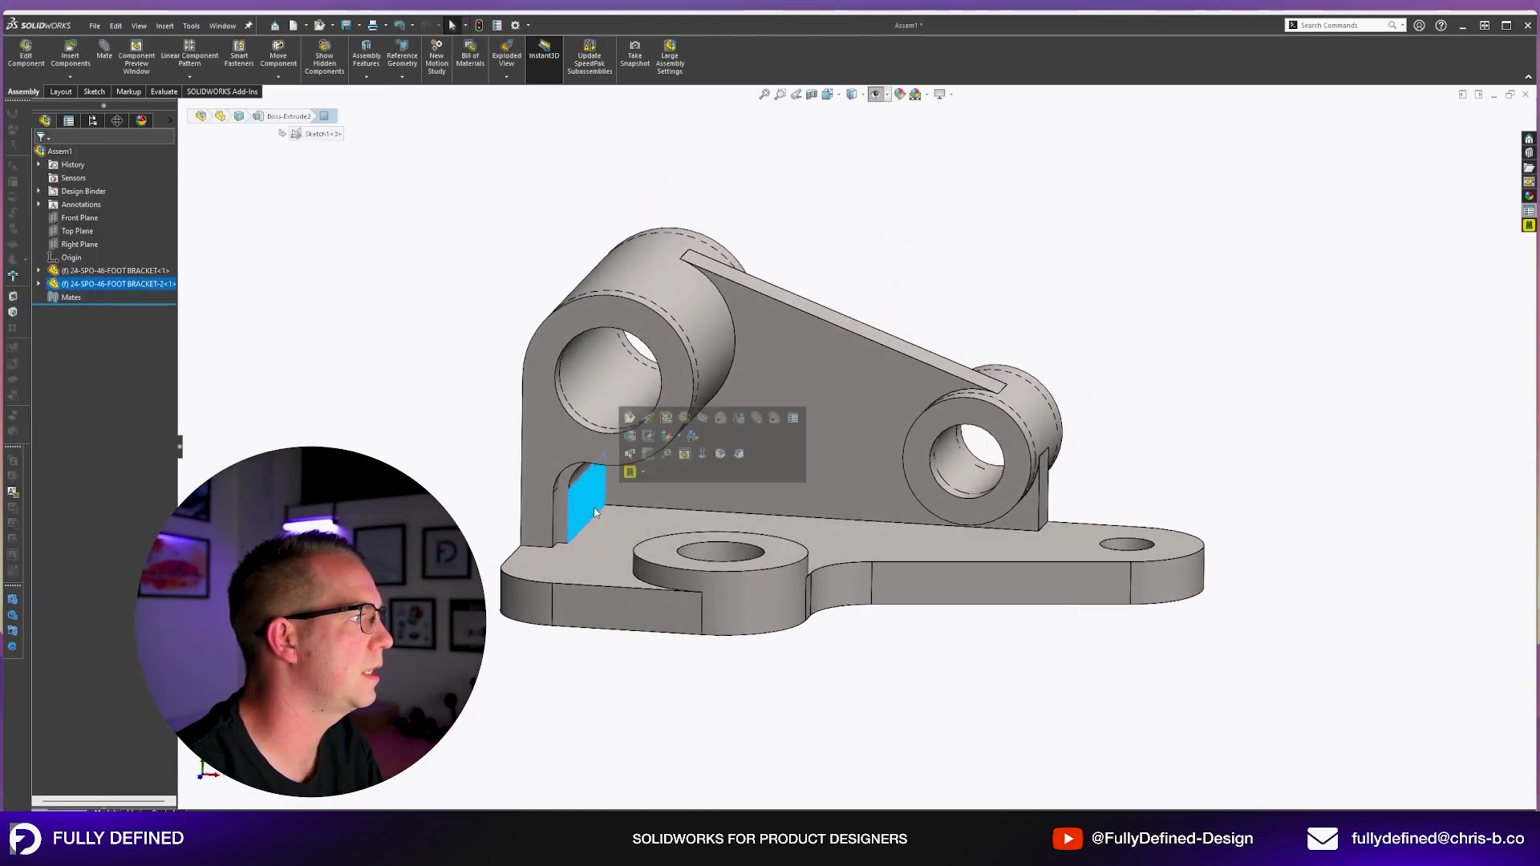
drag(180, 446, 239, 446)
click(510, 500)
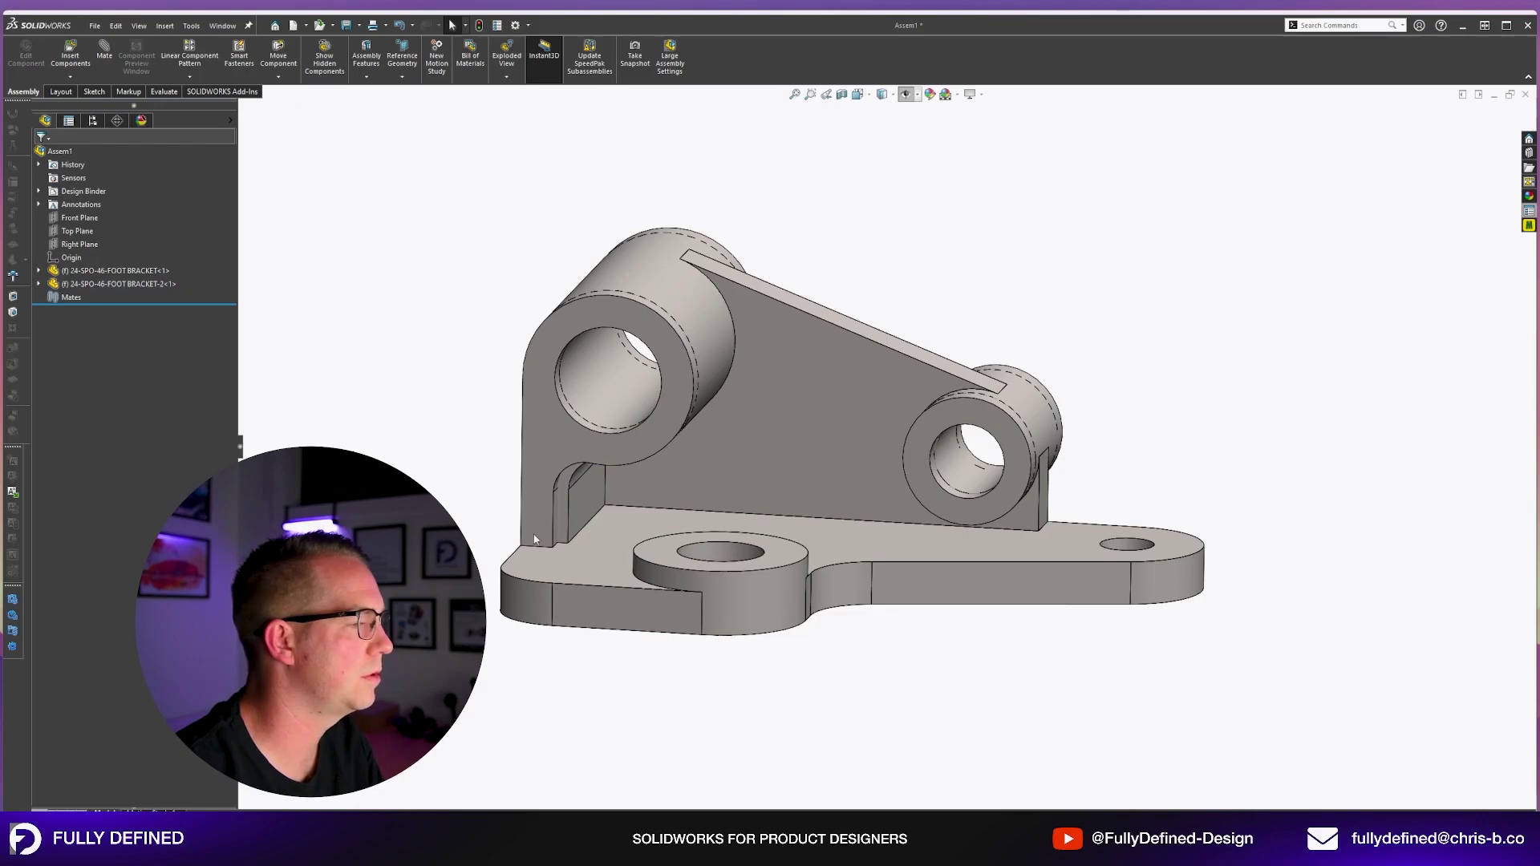
scroll(510, 500, down, 4)
click(592, 497)
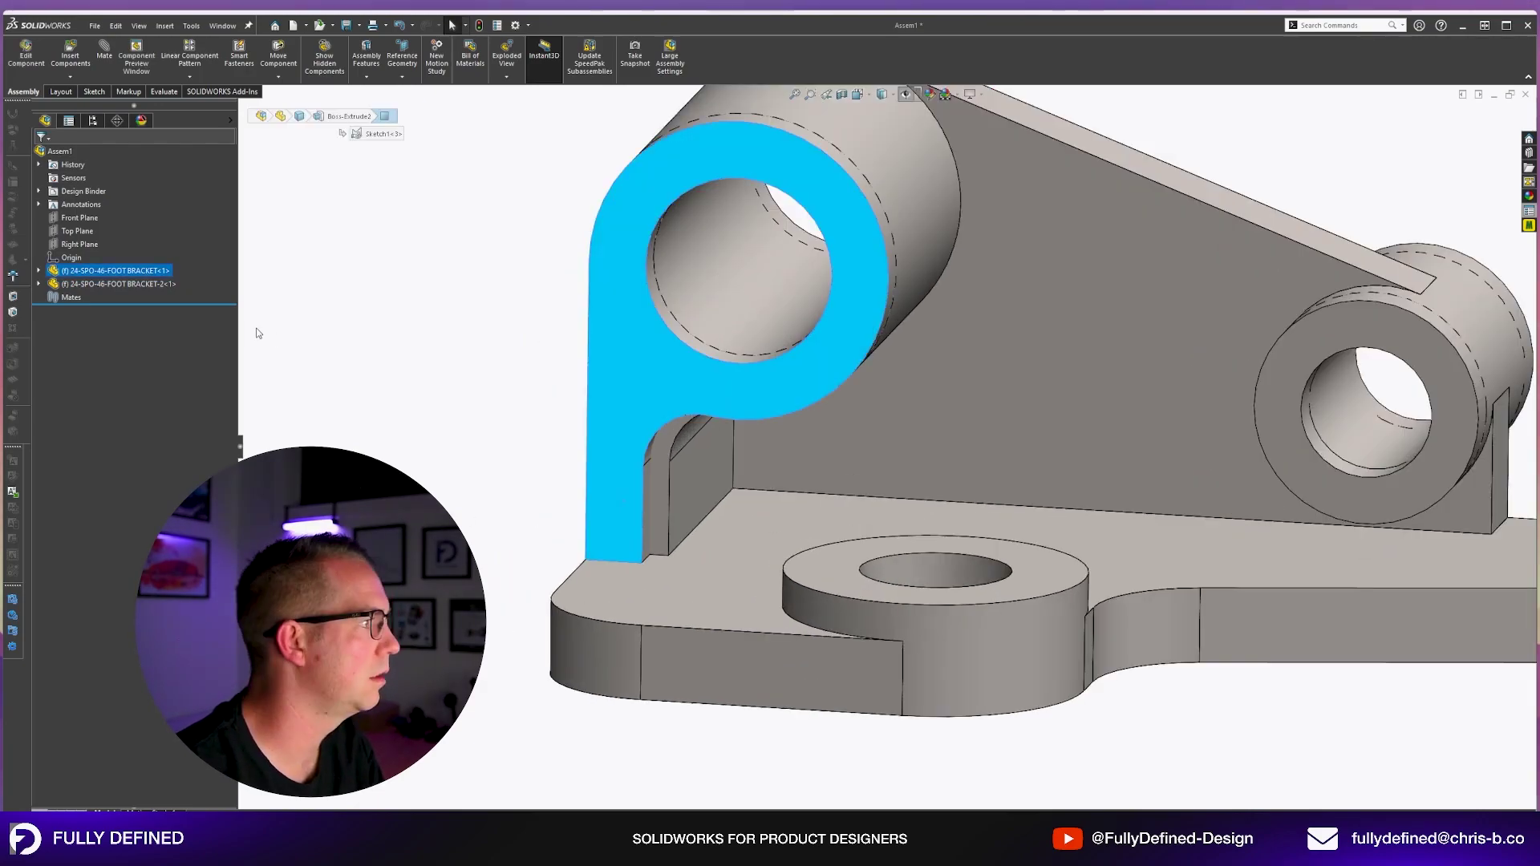
click(149, 286)
click(427, 439)
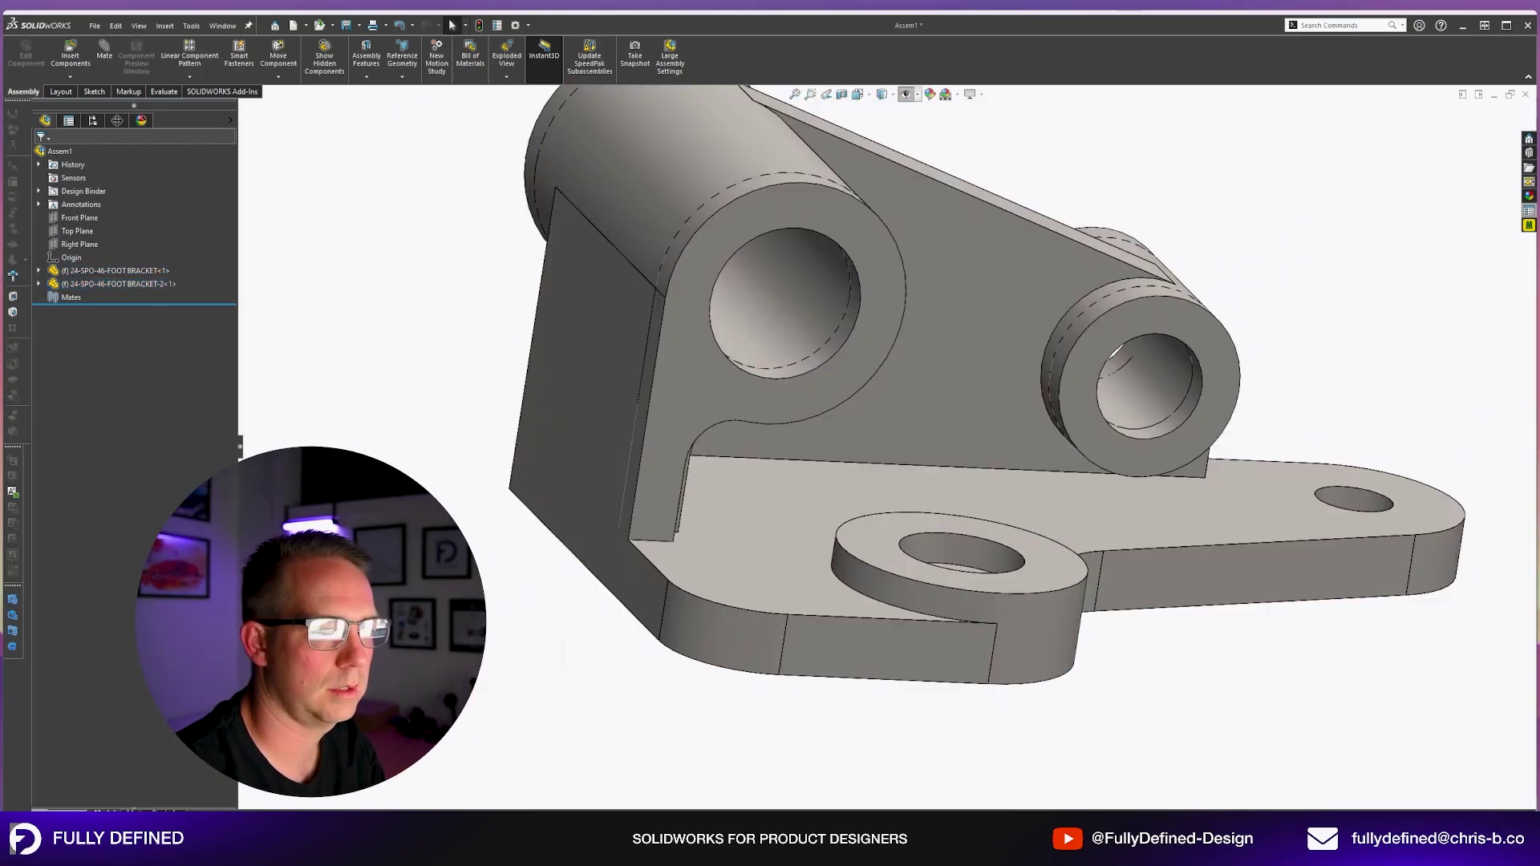
Set the assembly units to IPS (inch, pound, second) and measure from the second bracket's inner wall face to the bracket's outer side face.
click(1475, 820)
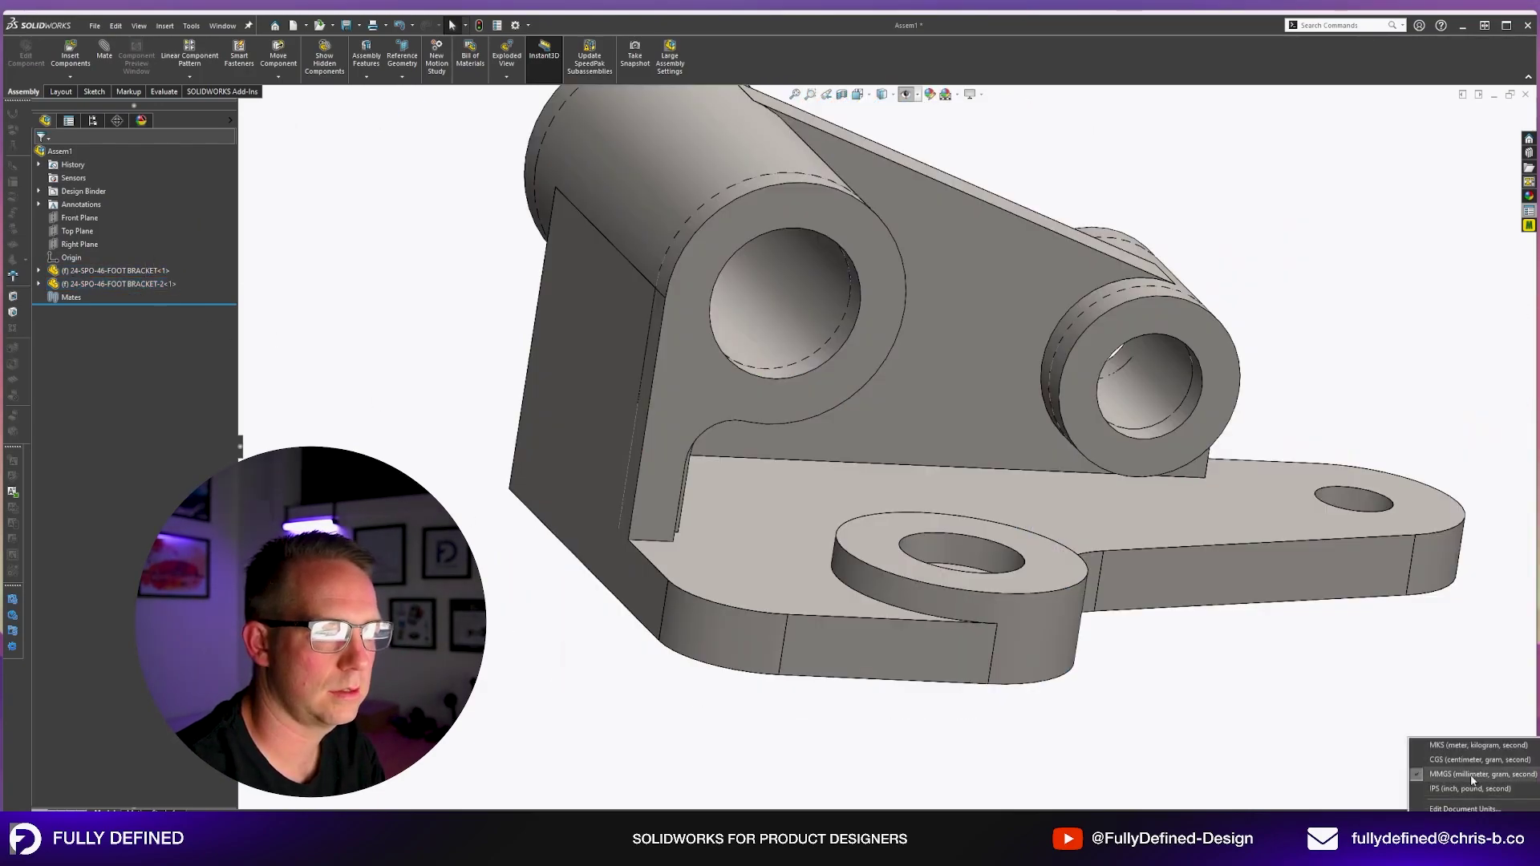
click(1471, 785)
click(677, 474)
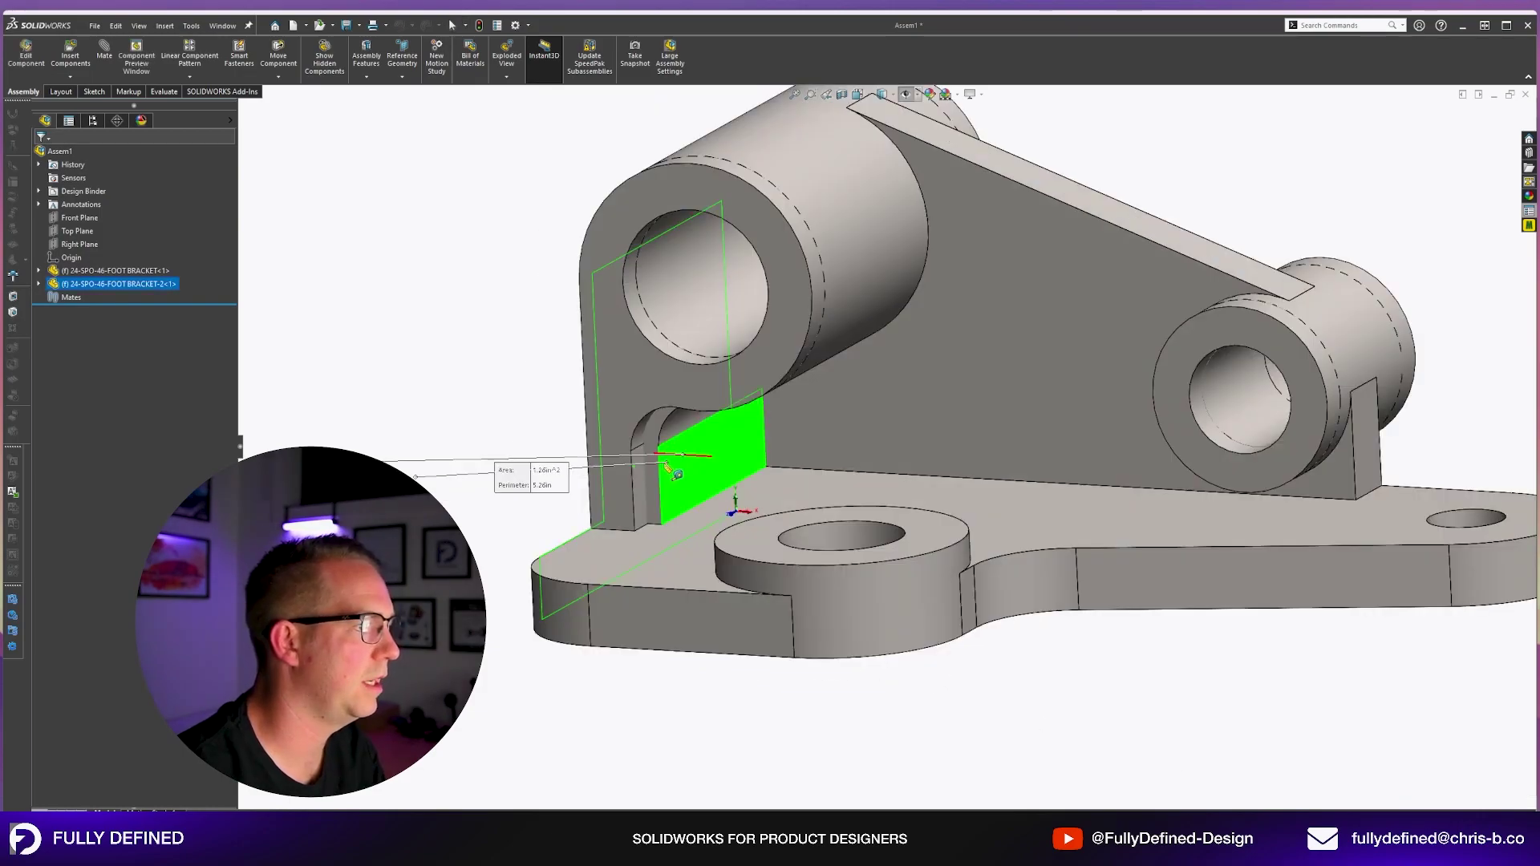
middle_drag(666, 463, 729, 454)
scroll(682, 490, up, 1)
key(Escape)
Measure the first bracket's wall thickness between its inner wall face and the outer side face.
click(671, 465)
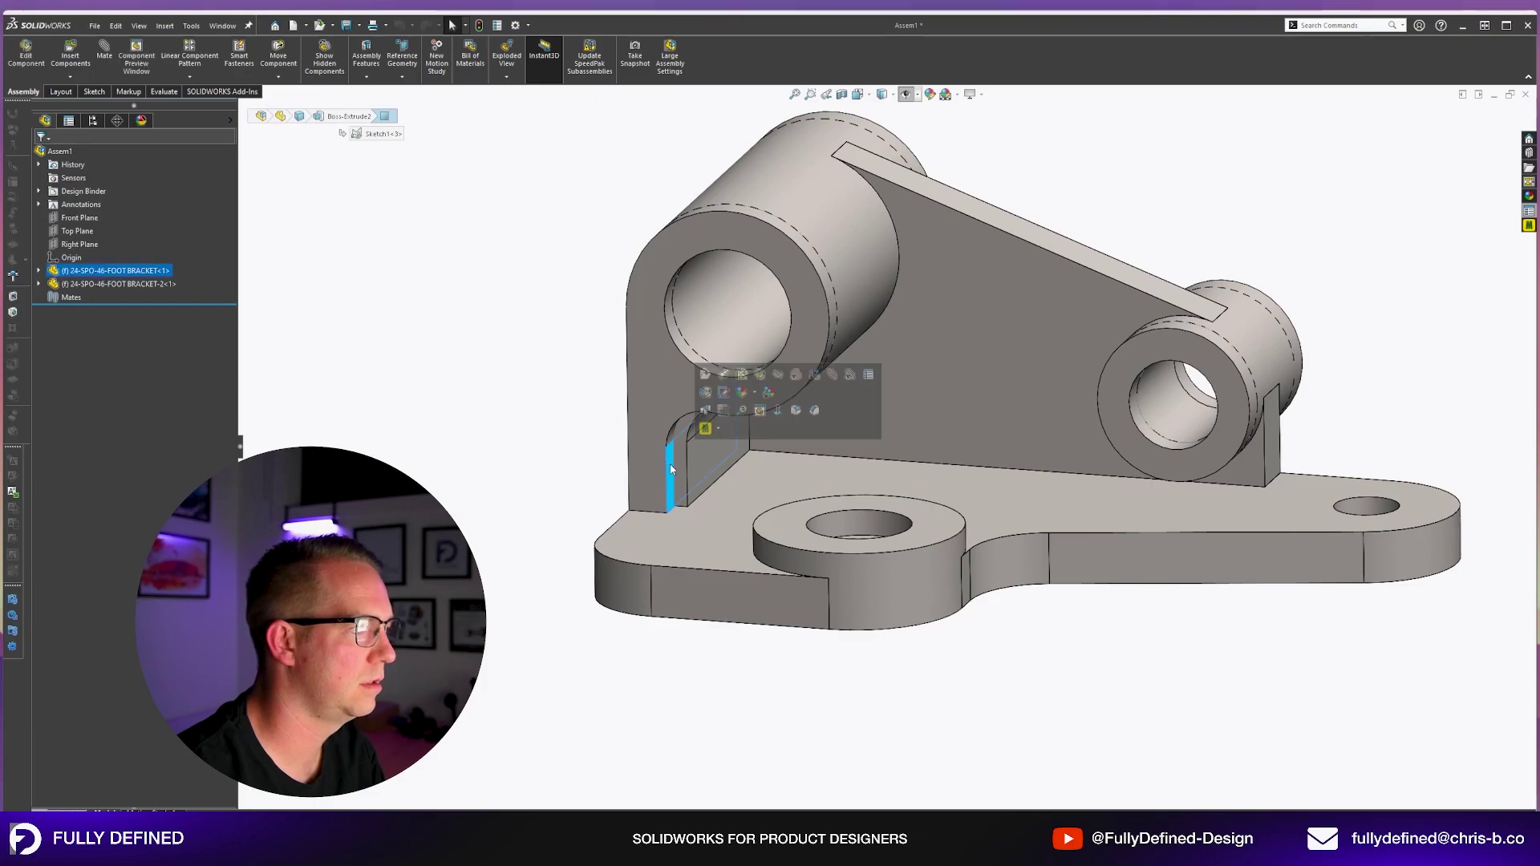
click(705, 429)
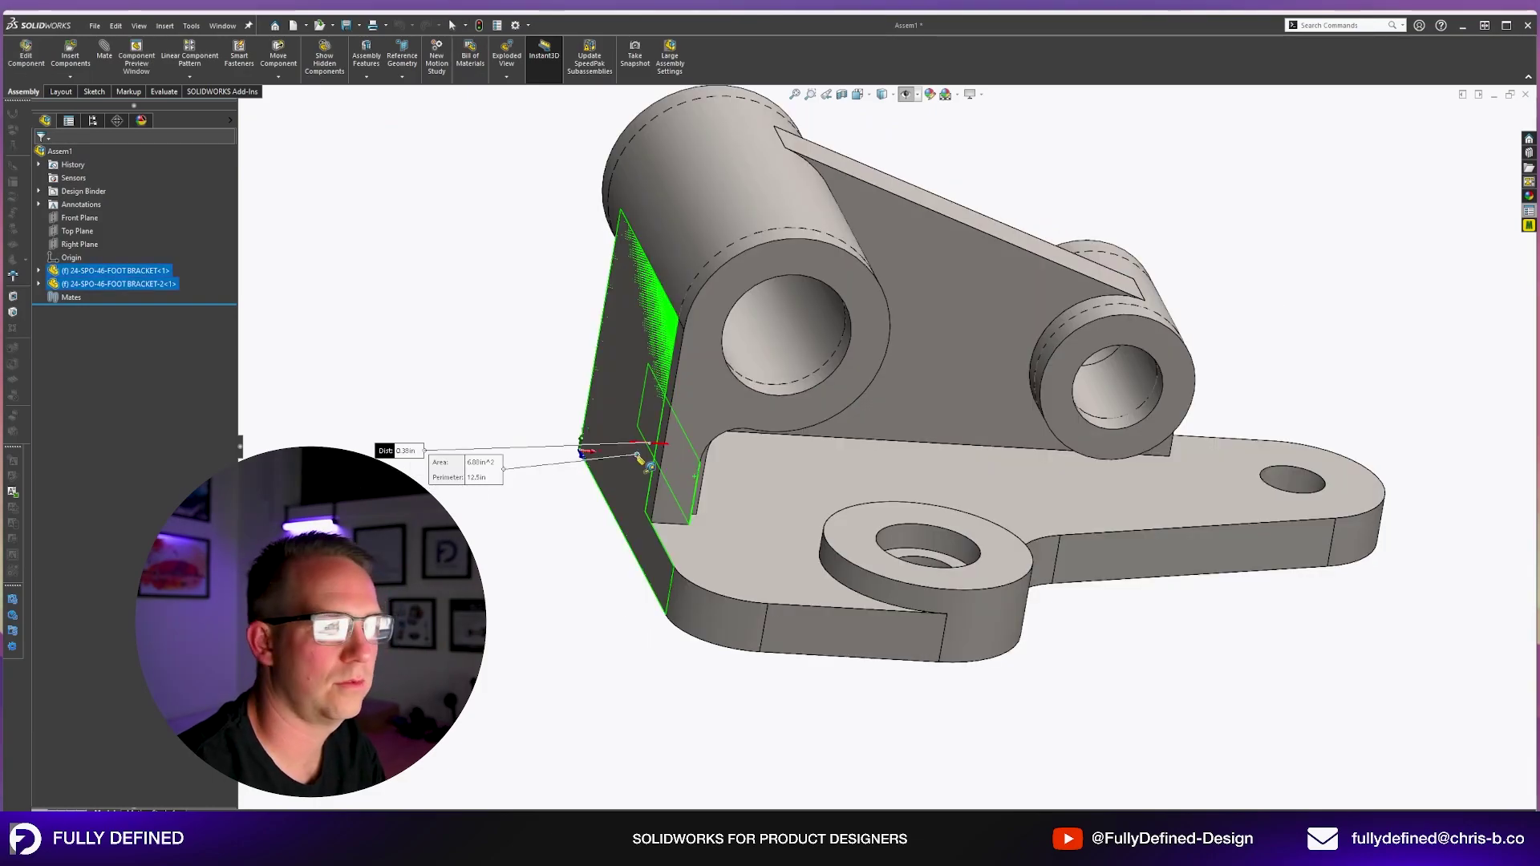
middle_drag(757, 447, 720, 460)
click(720, 459)
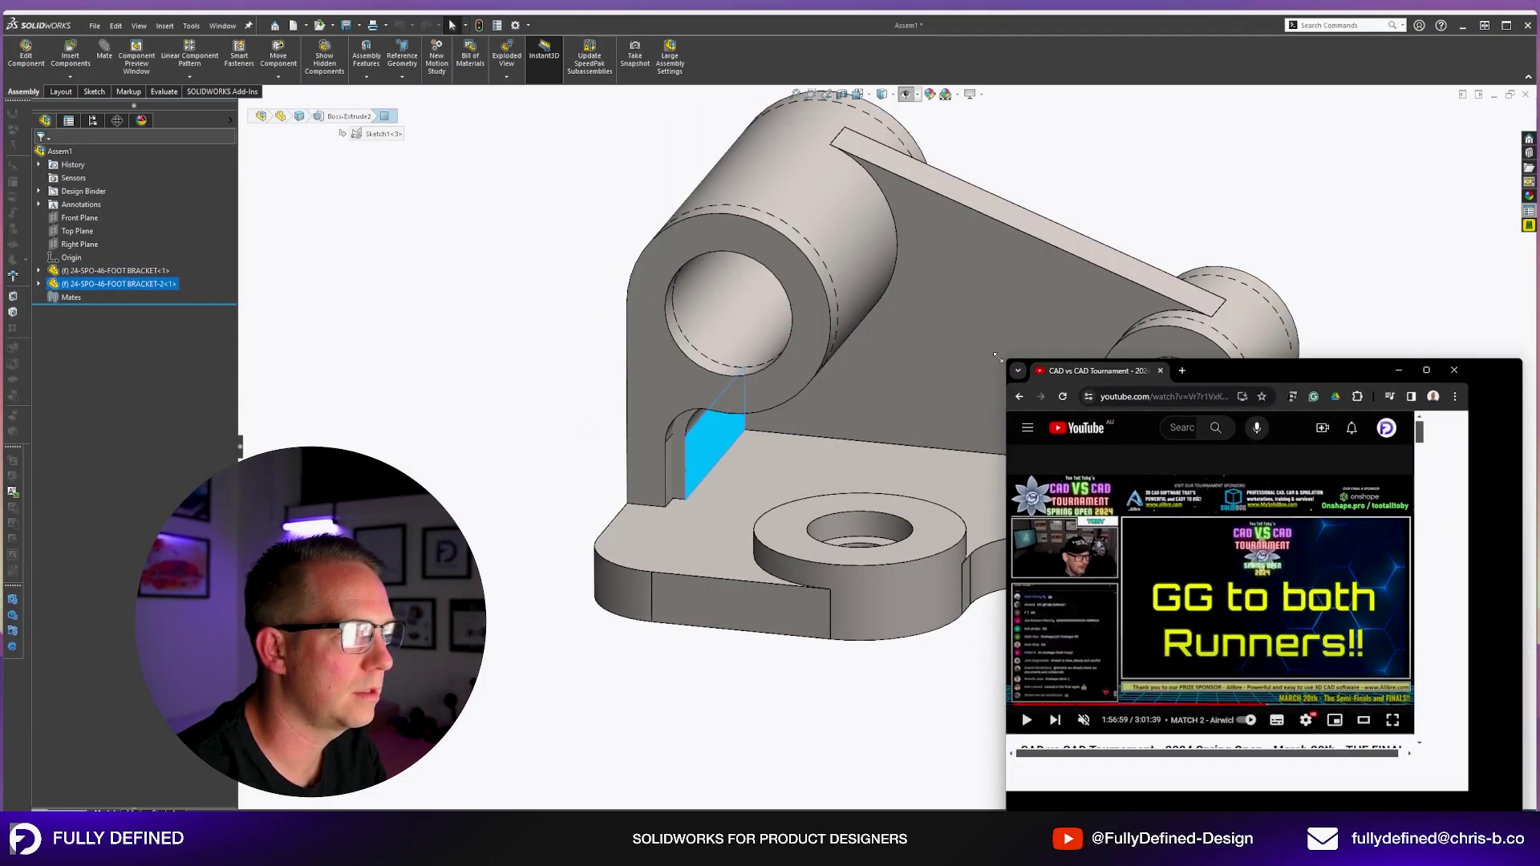
Switch to the YouTube tournament video, enlarge its window and rewind to 1:56:06 to review the finish of match 2.
drag(1002, 359, 498, 151)
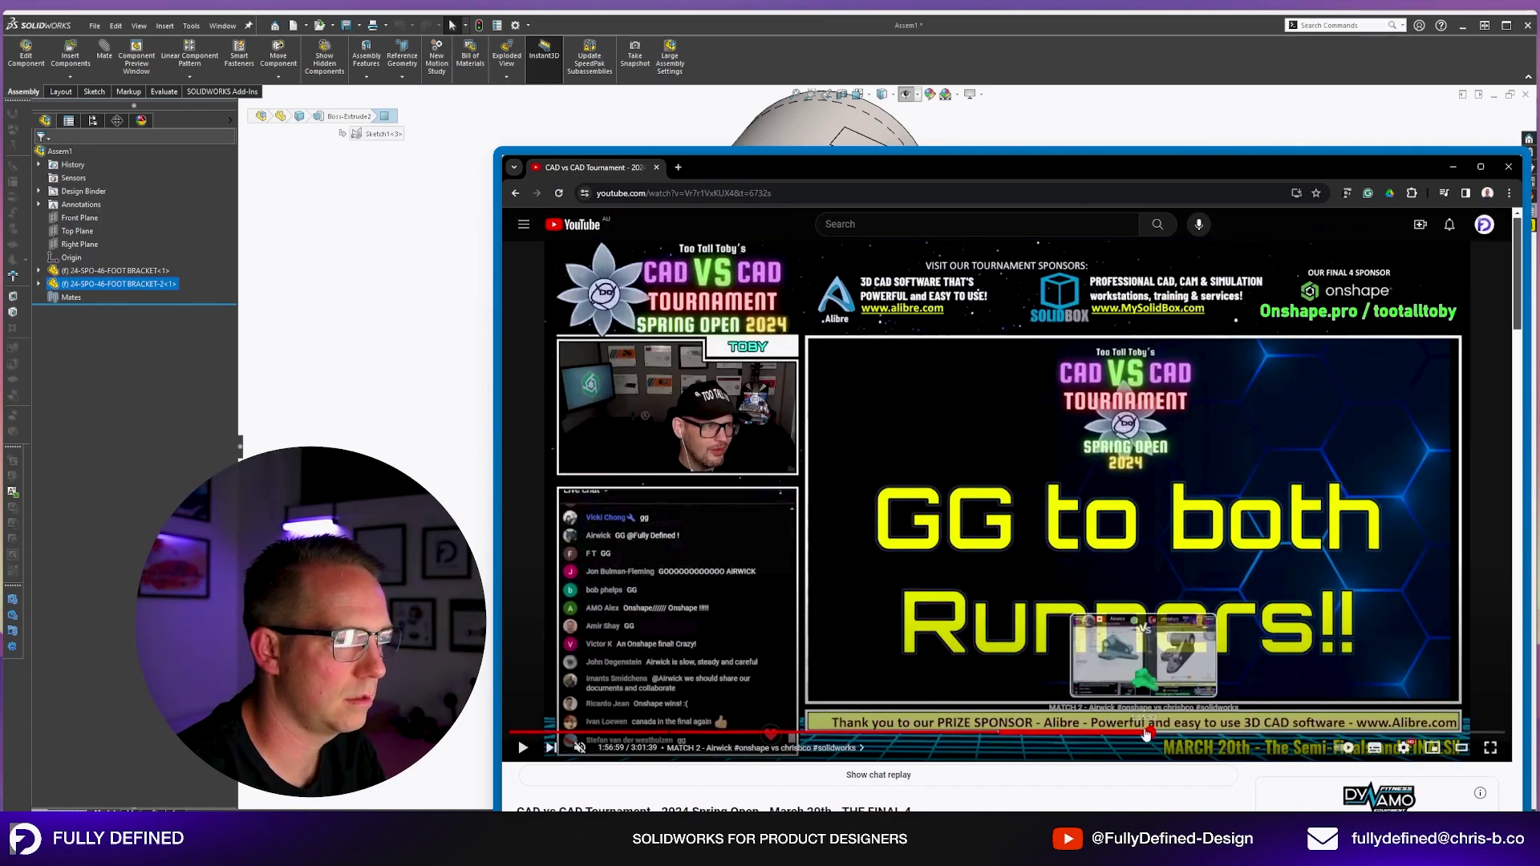
click(1146, 733)
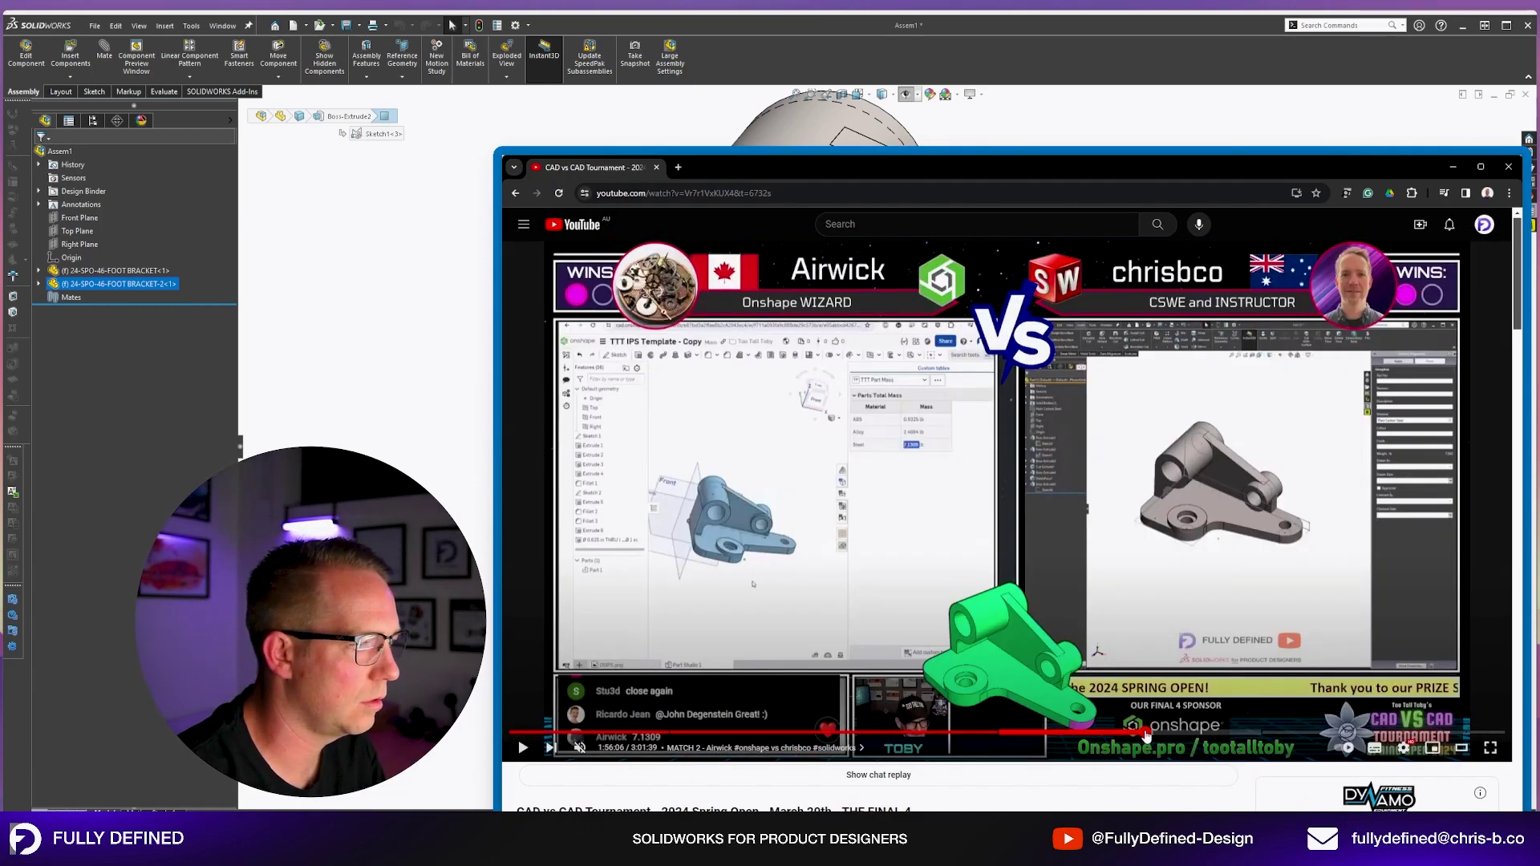
click(1176, 130)
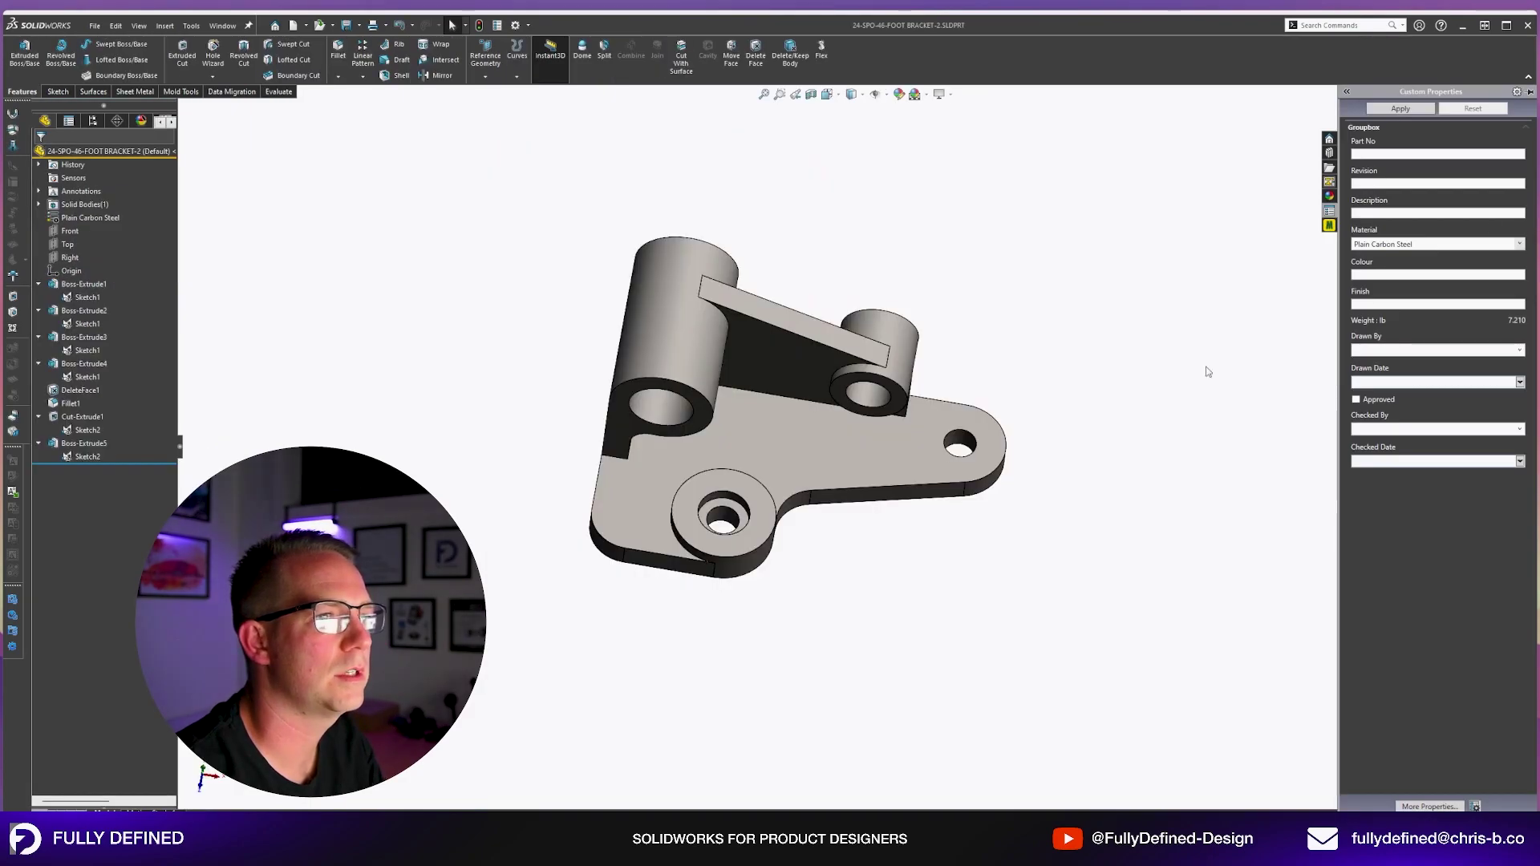
Display 24-SPO-46-FOOT BRACKET-2 from the top with hidden lines visible and its sketches hidden.
middle_drag(1204, 368, 1172, 285)
scroll(865, 385, down, 3)
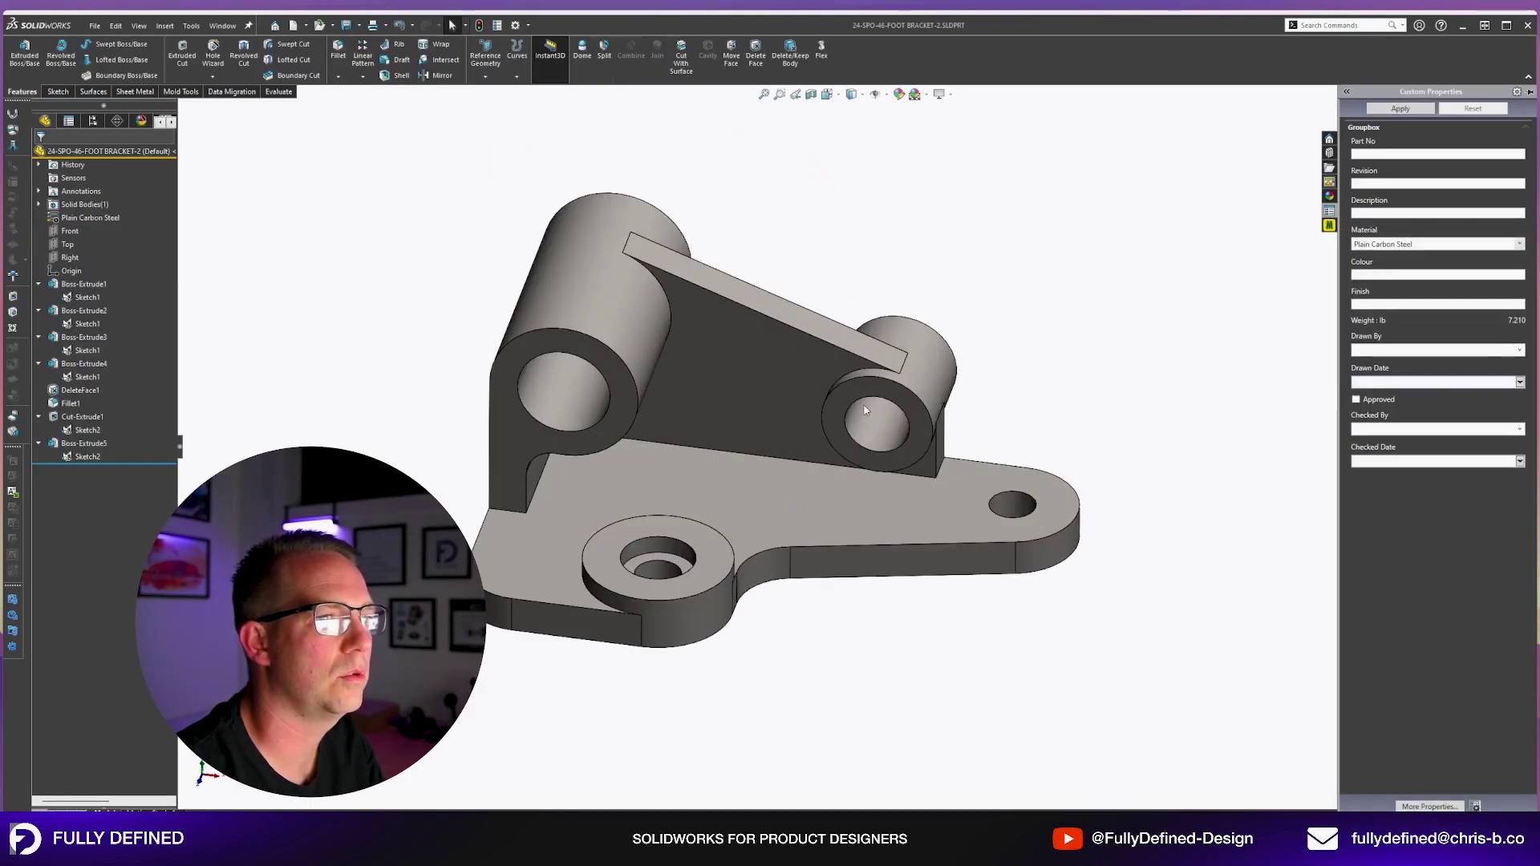
middle_drag(1059, 385, 794, 508)
right_drag(794, 508, 780, 168)
click(851, 95)
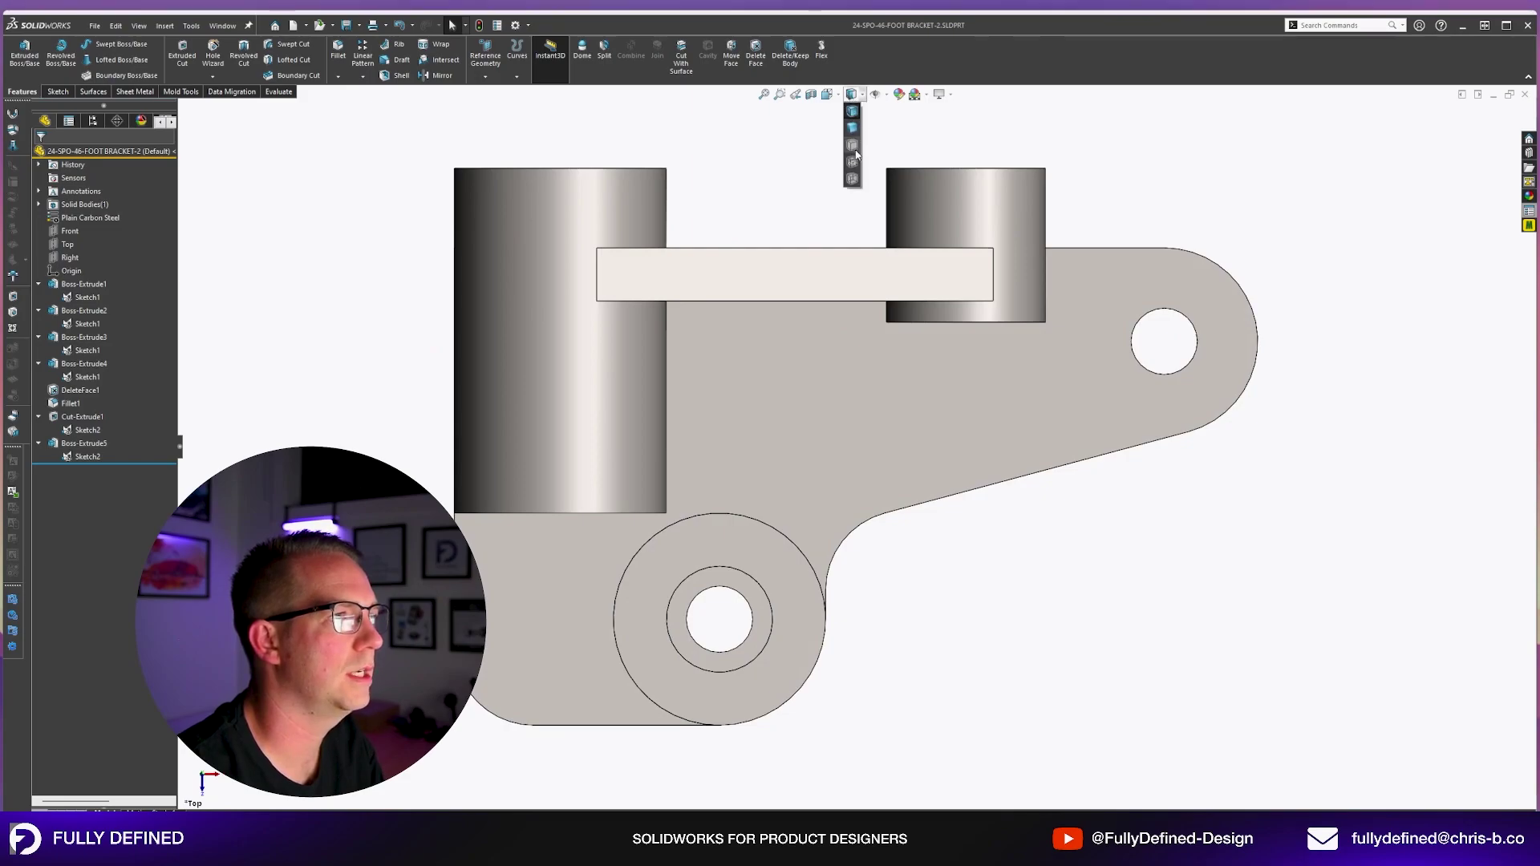
click(854, 167)
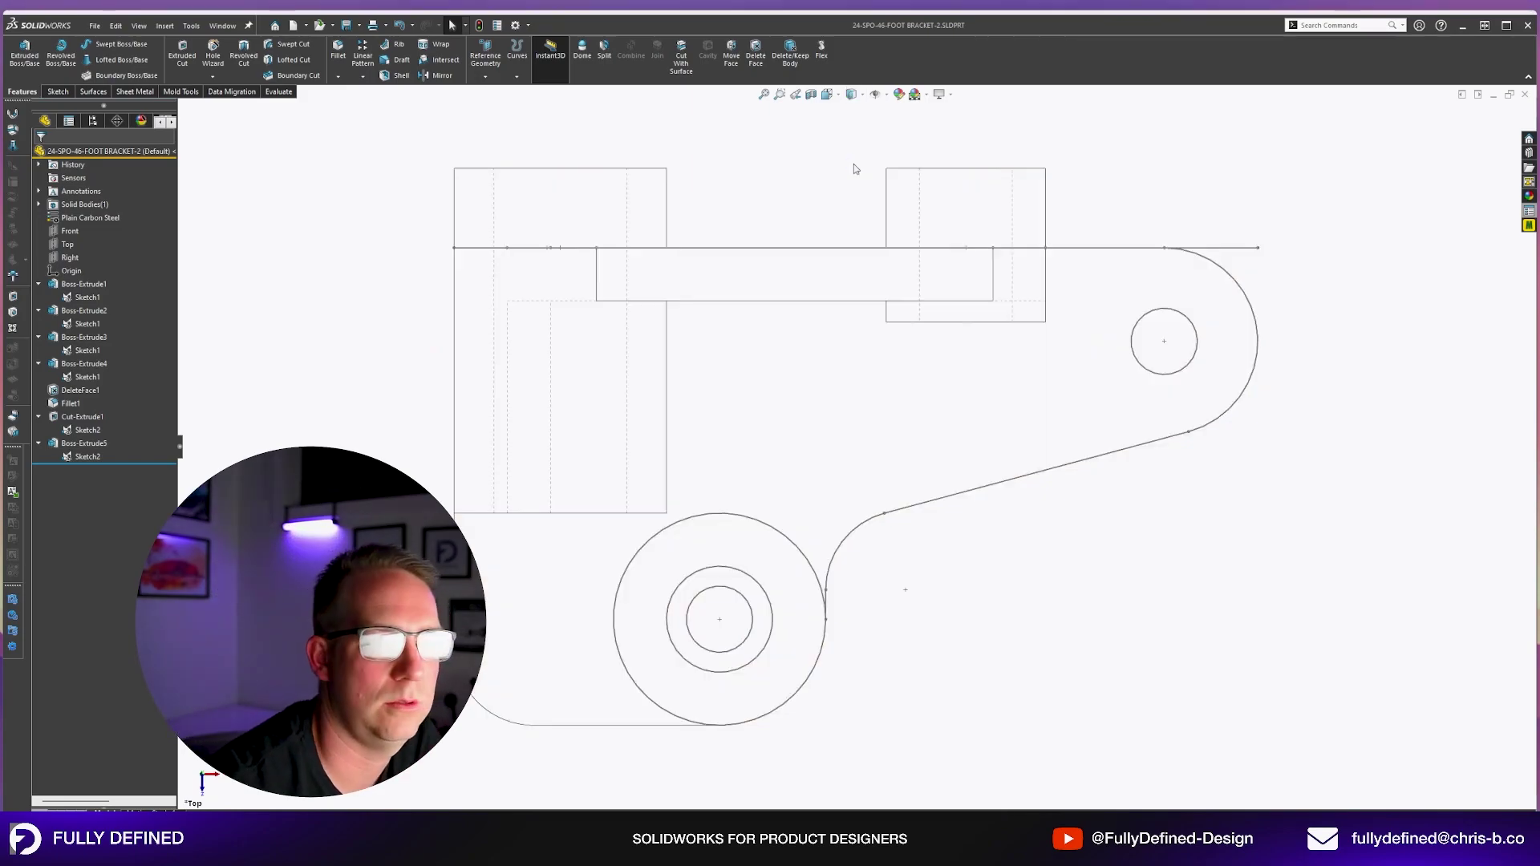
click(875, 94)
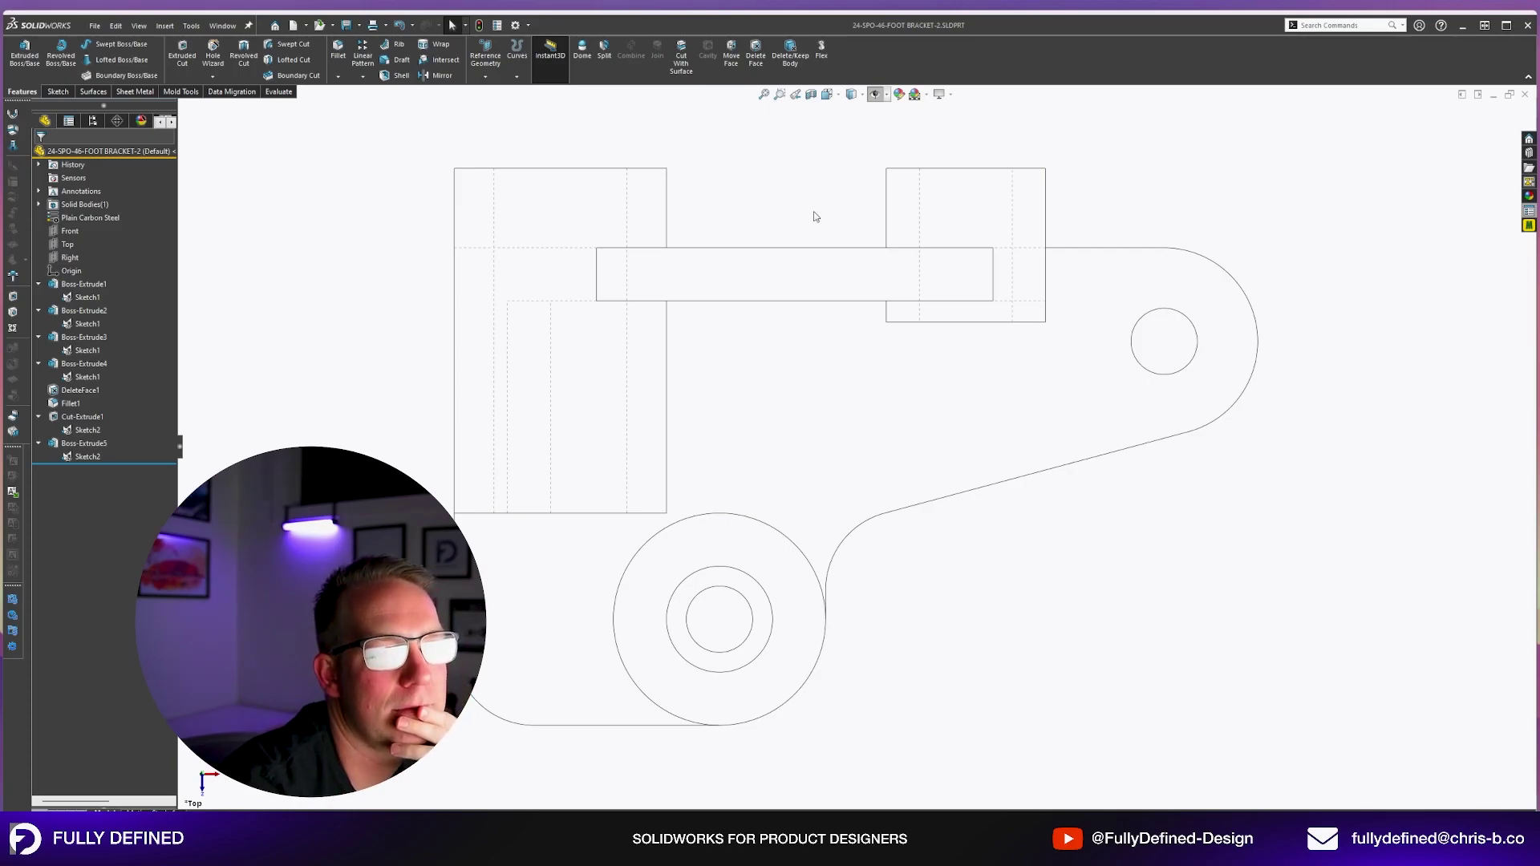
View the first extrude's profile sketch face-on and examine its dimensions.
click(93, 285)
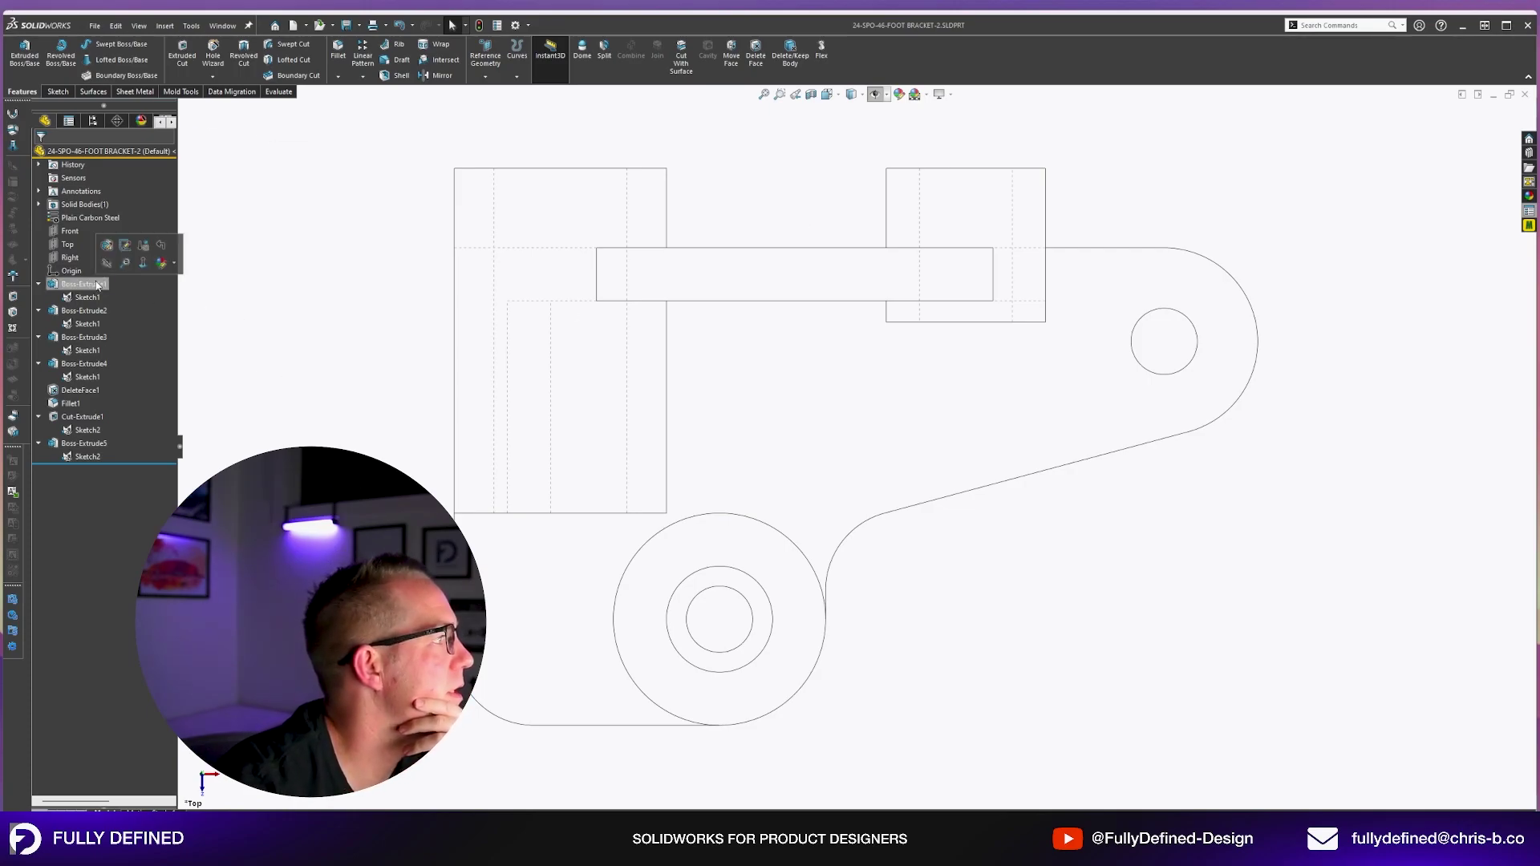
click(91, 298)
key(ctrl+8)
scroll(688, 226, up, 3)
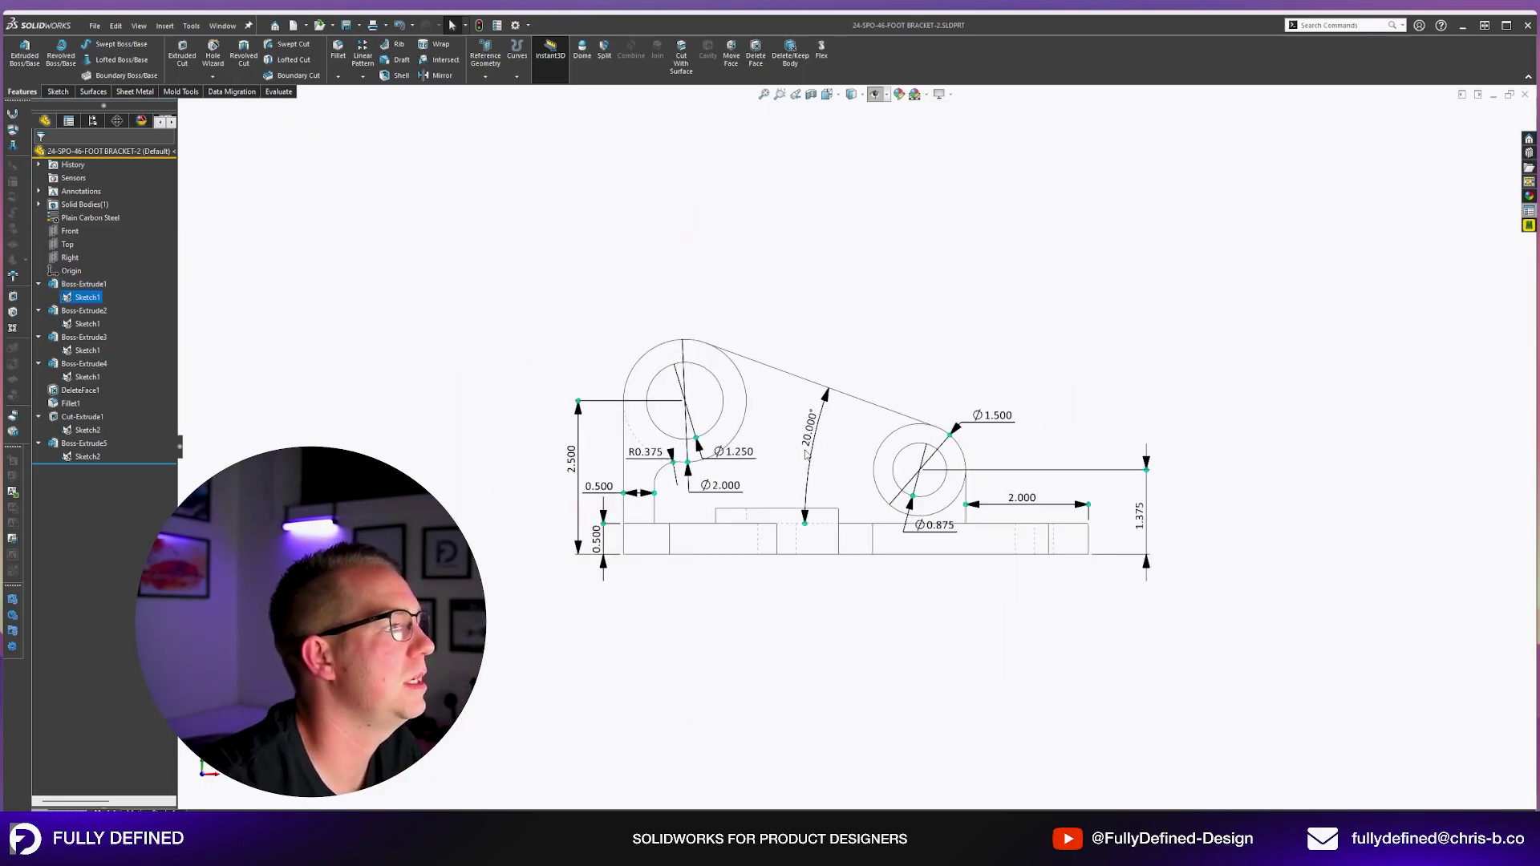
scroll(904, 494, down, 2)
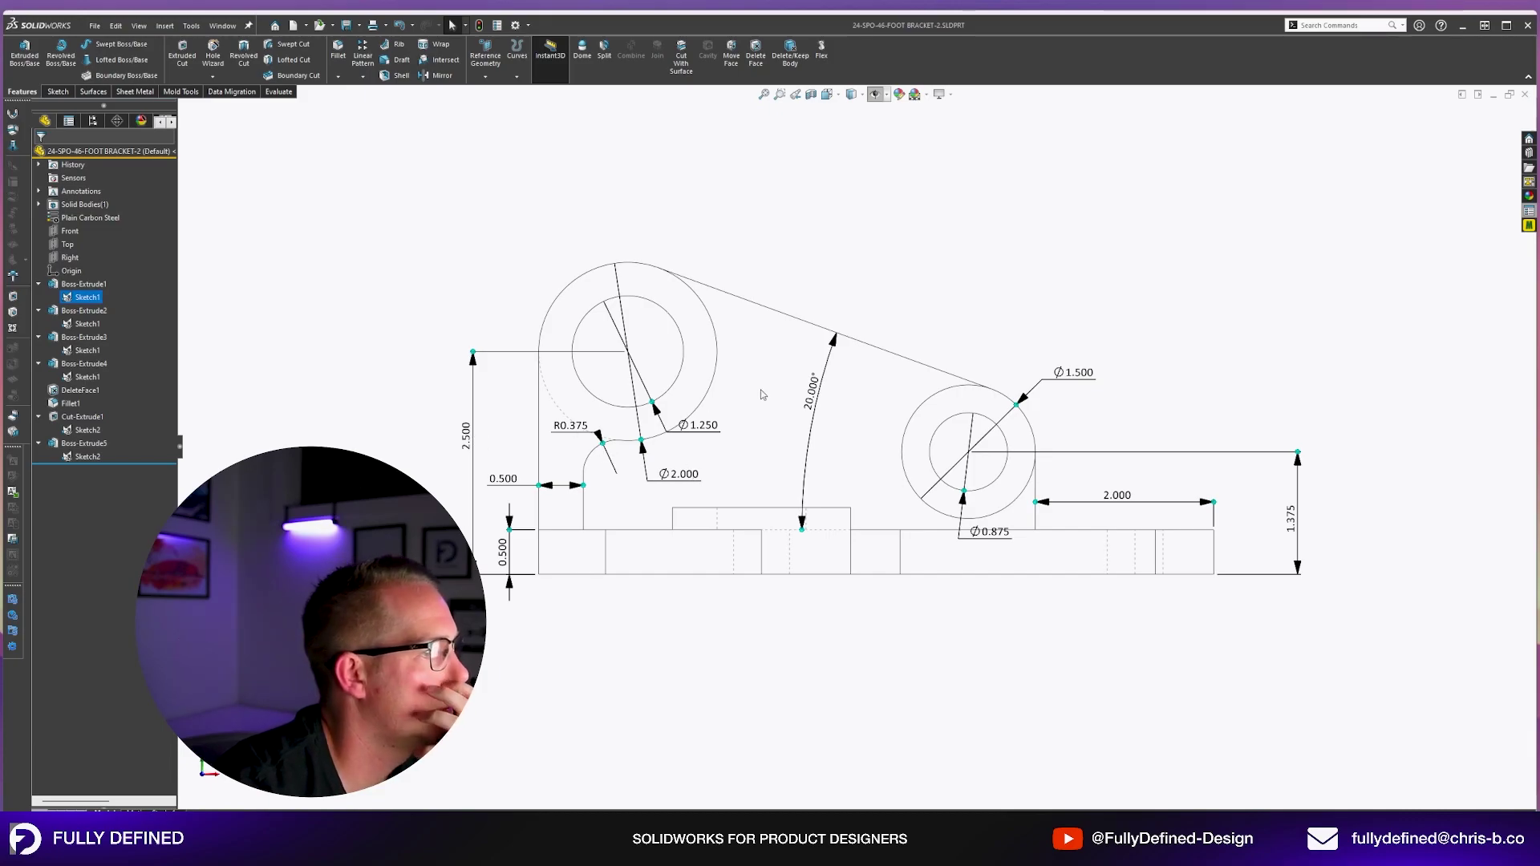
Move the 20° dimension beyond the large boss and the 0.875 in hole dimension above the sloped edge.
drag(803, 408, 437, 313)
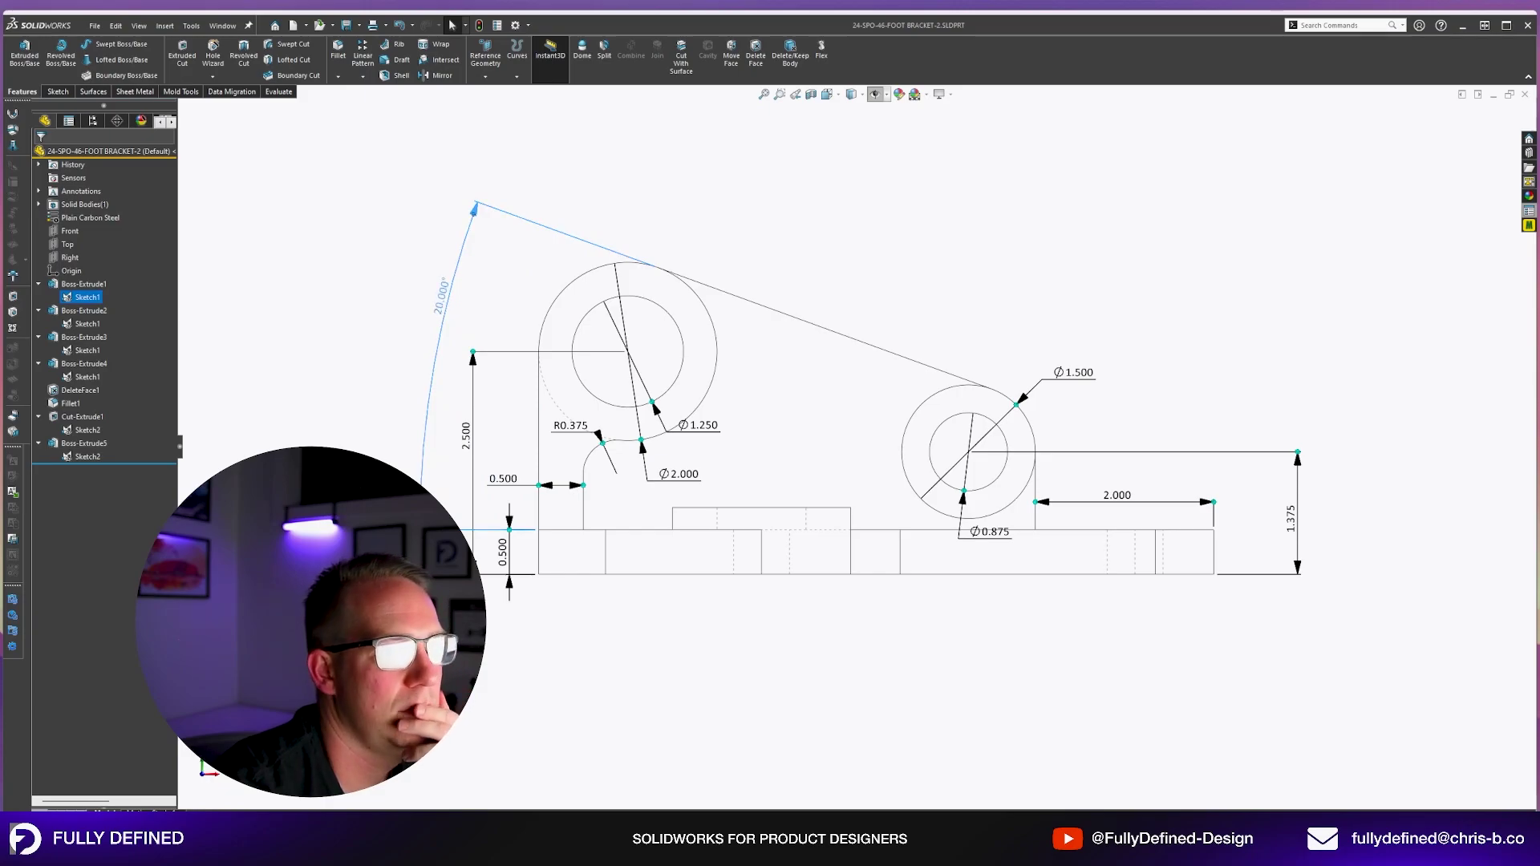
mouse_move(990, 532)
mouse_down()
mouse_move(947, 373)
mouse_move(899, 294)
mouse_up()
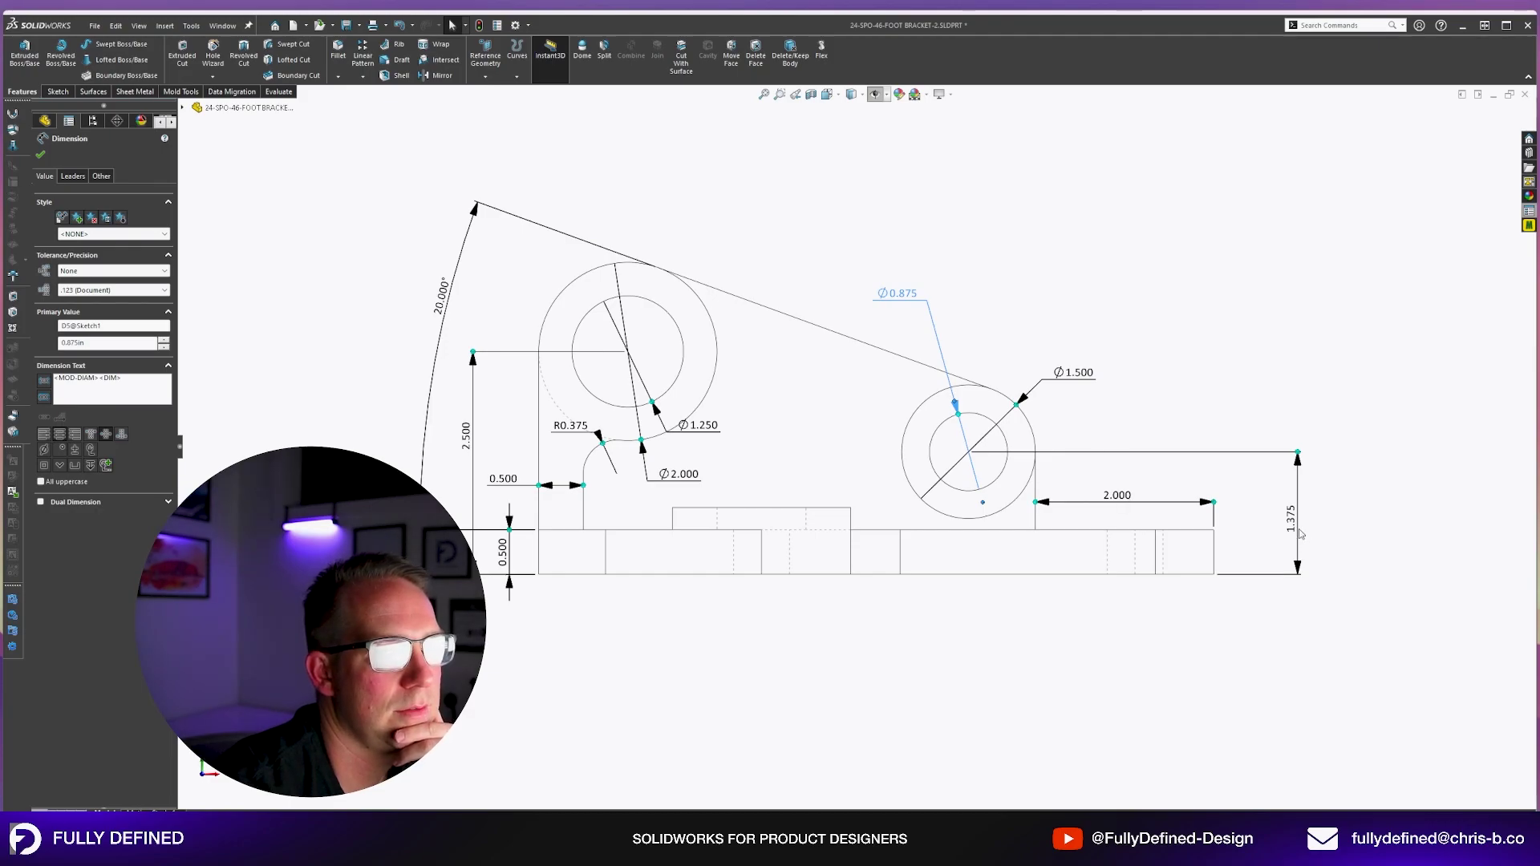
click(1251, 369)
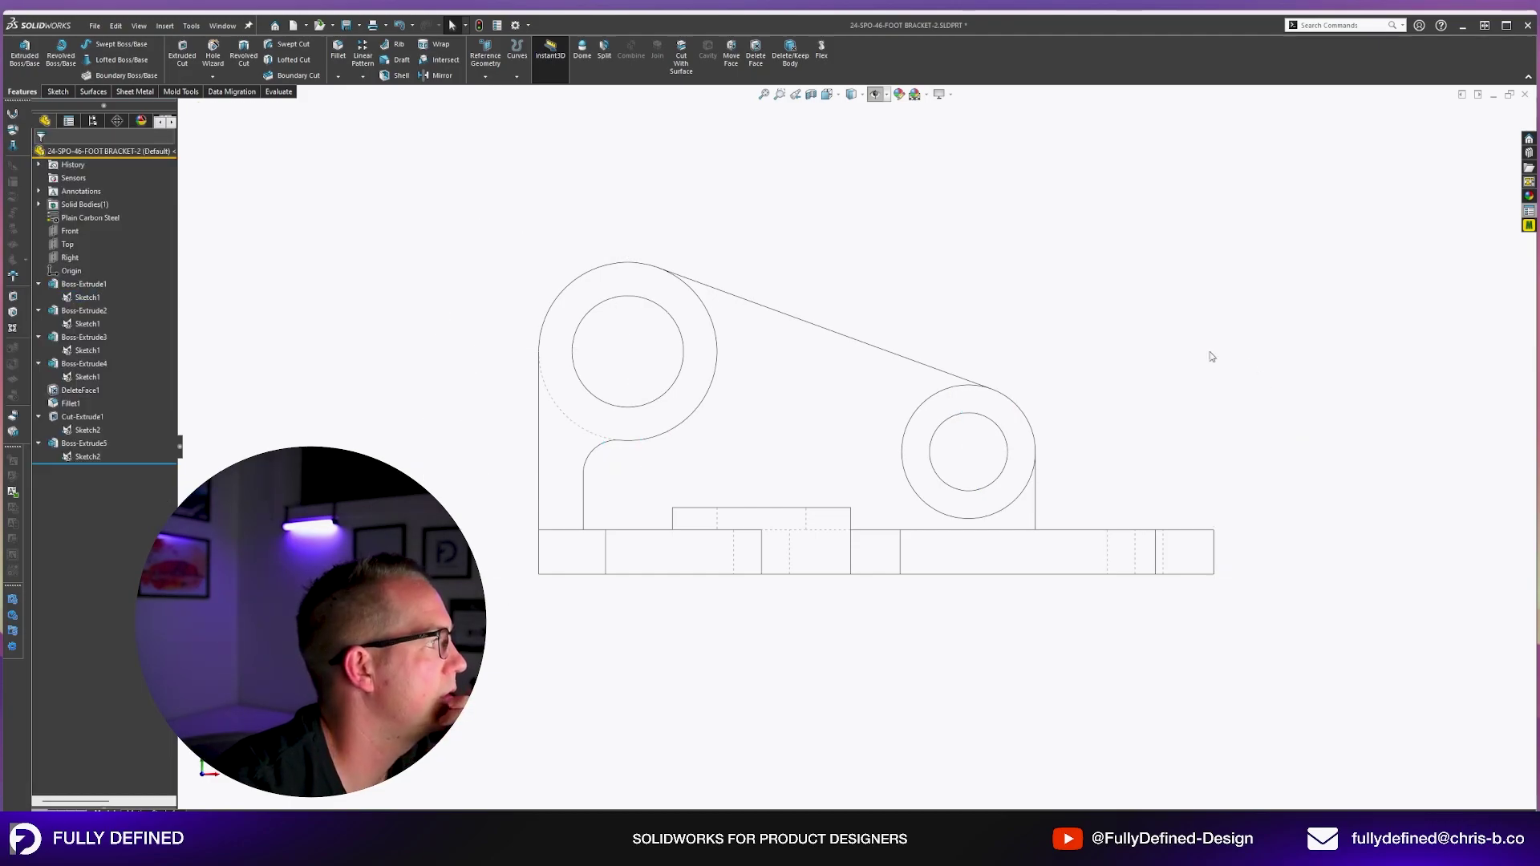
View the plate cut's sketch face-on and rearrange its dimension labels near the rounded tip.
click(85, 377)
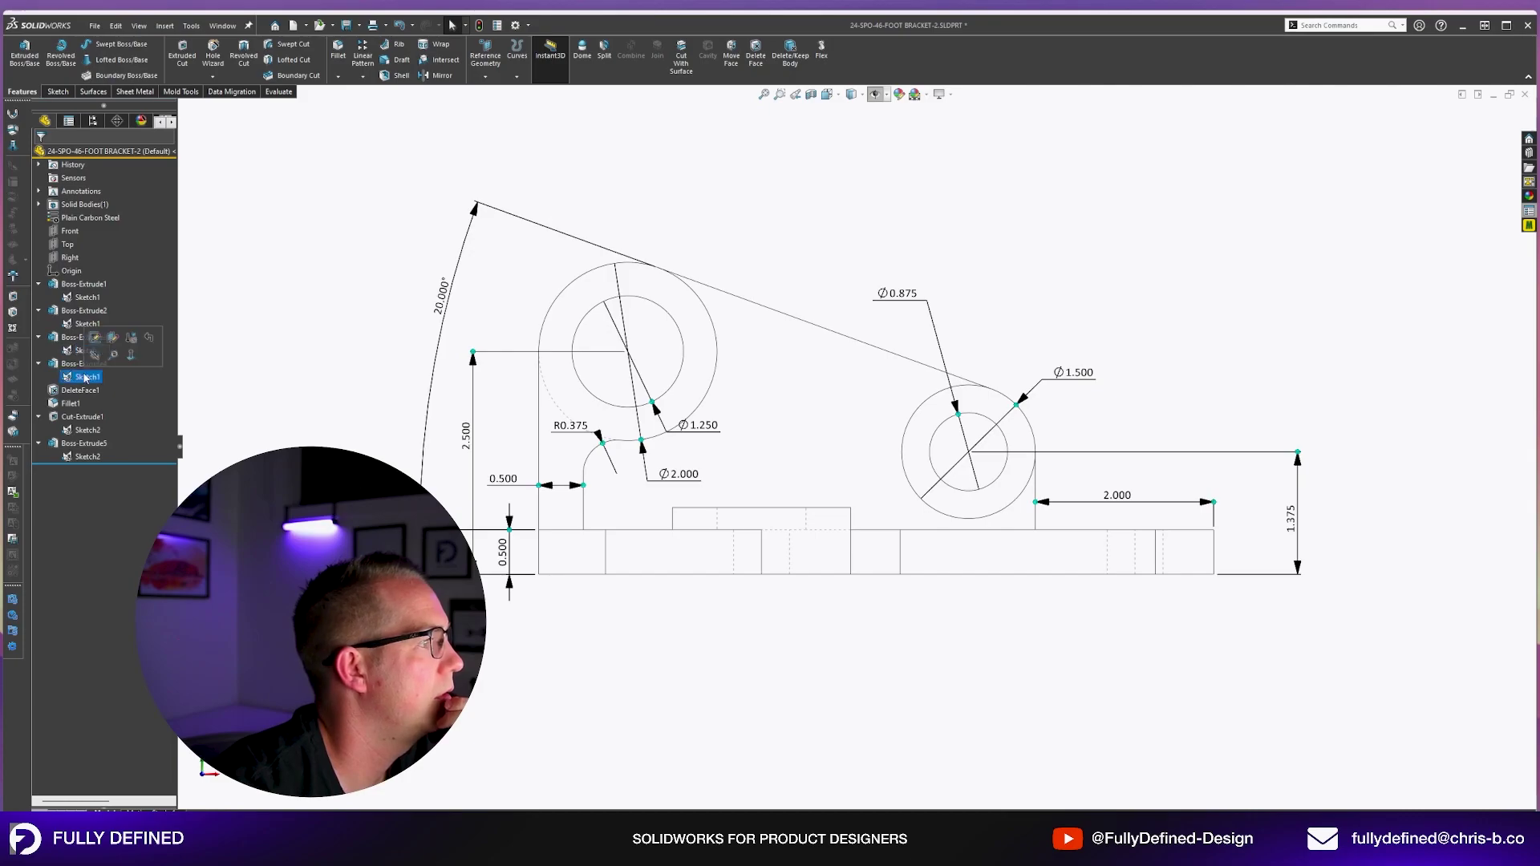
click(88, 430)
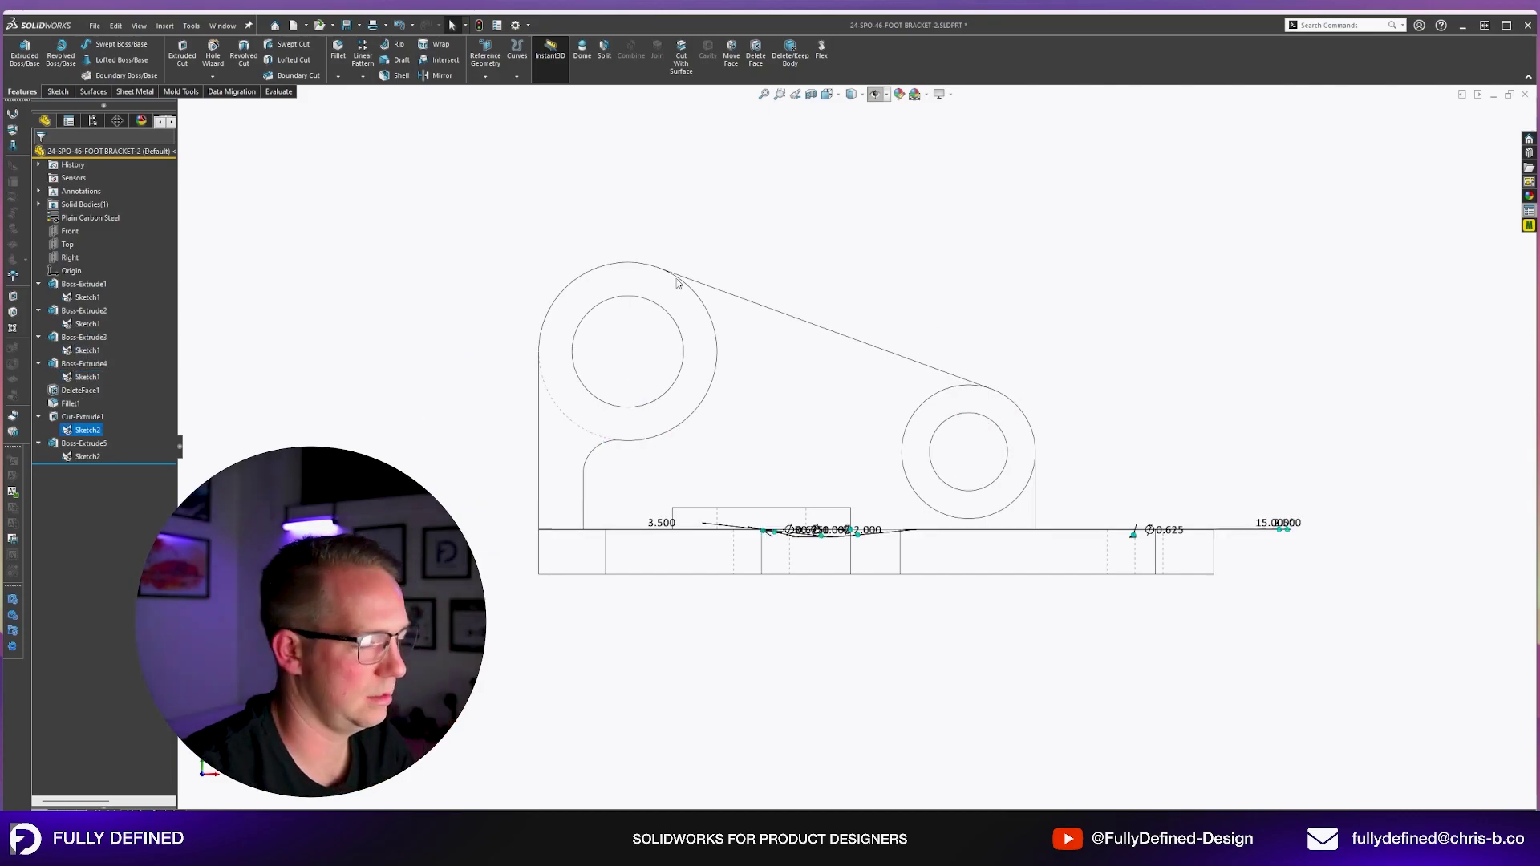
key(ctrl+8)
drag(1074, 407, 1131, 262)
drag(1154, 357, 1197, 376)
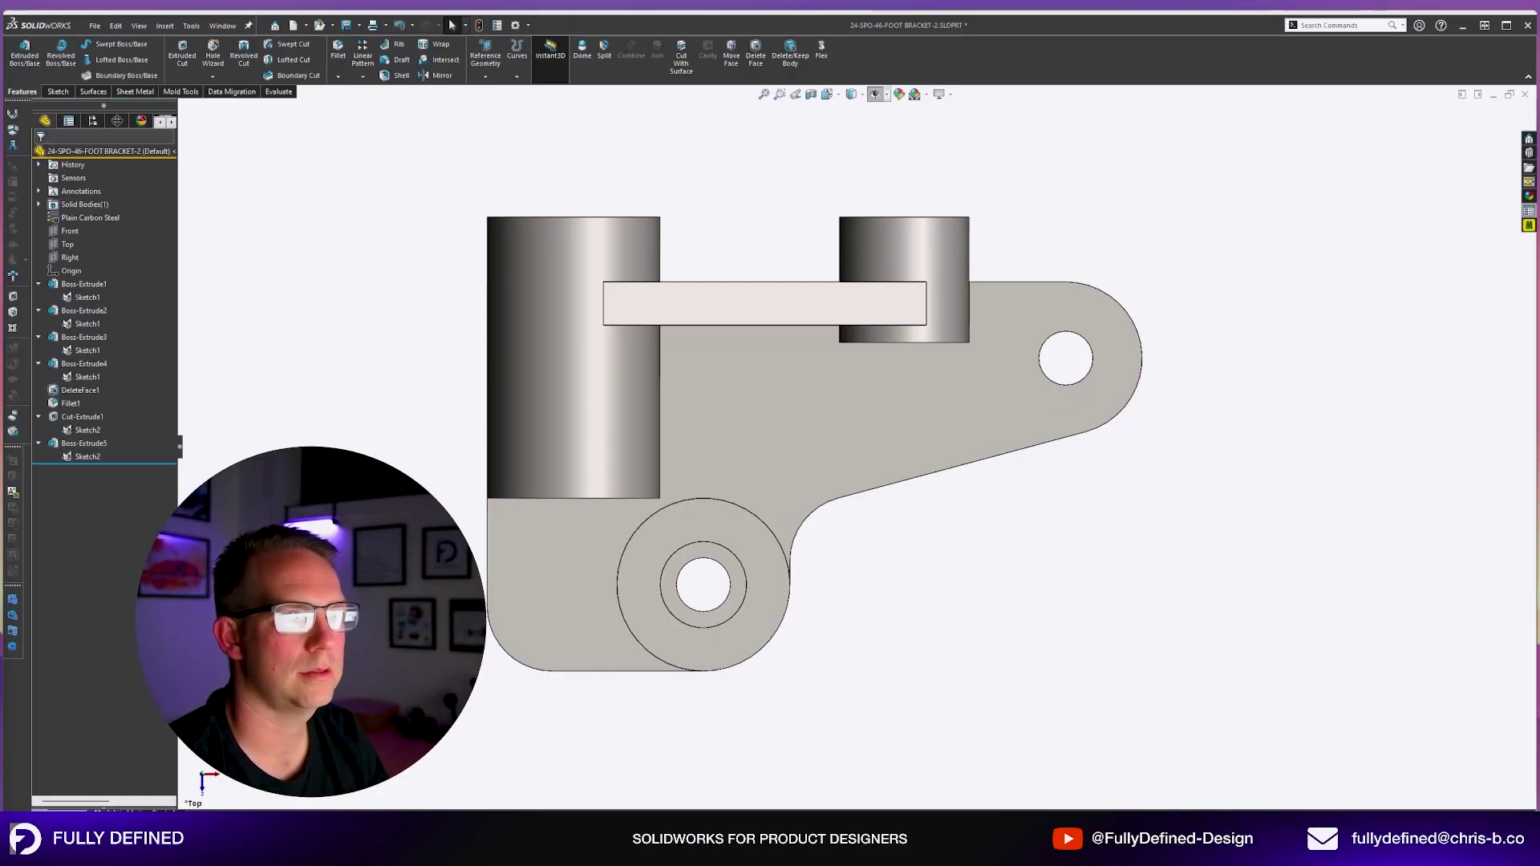
Switch to the Snipping Tool and circle the drawing's 2.50 TO SHARP dimension in red, marking the corner it refers to with an arrow.
key(alt+Tab)
click(1042, 76)
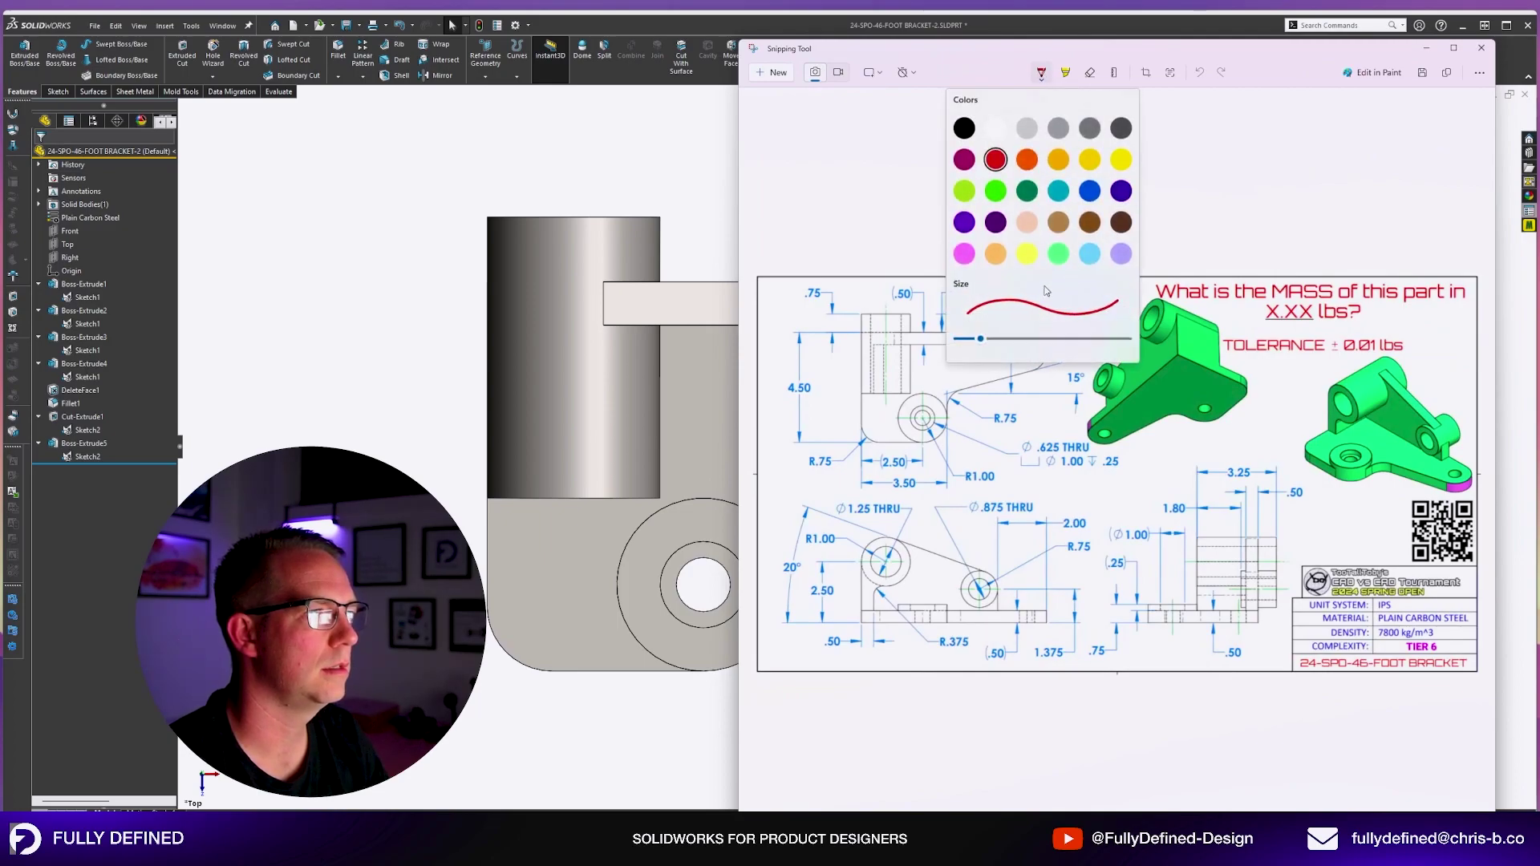
drag(1031, 264, 1040, 316)
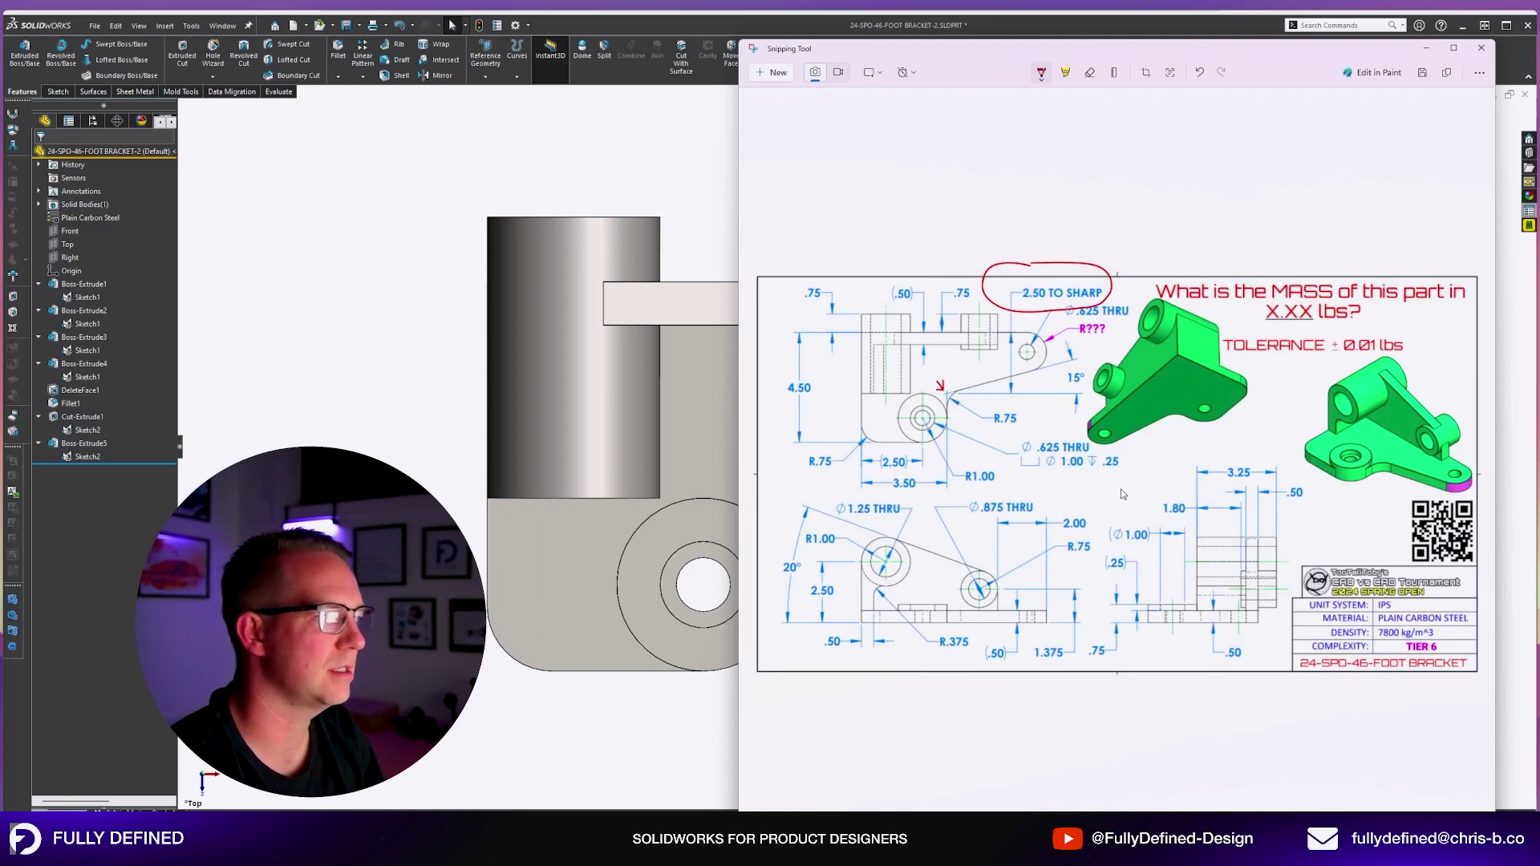
drag(1205, 60, 1539, 40)
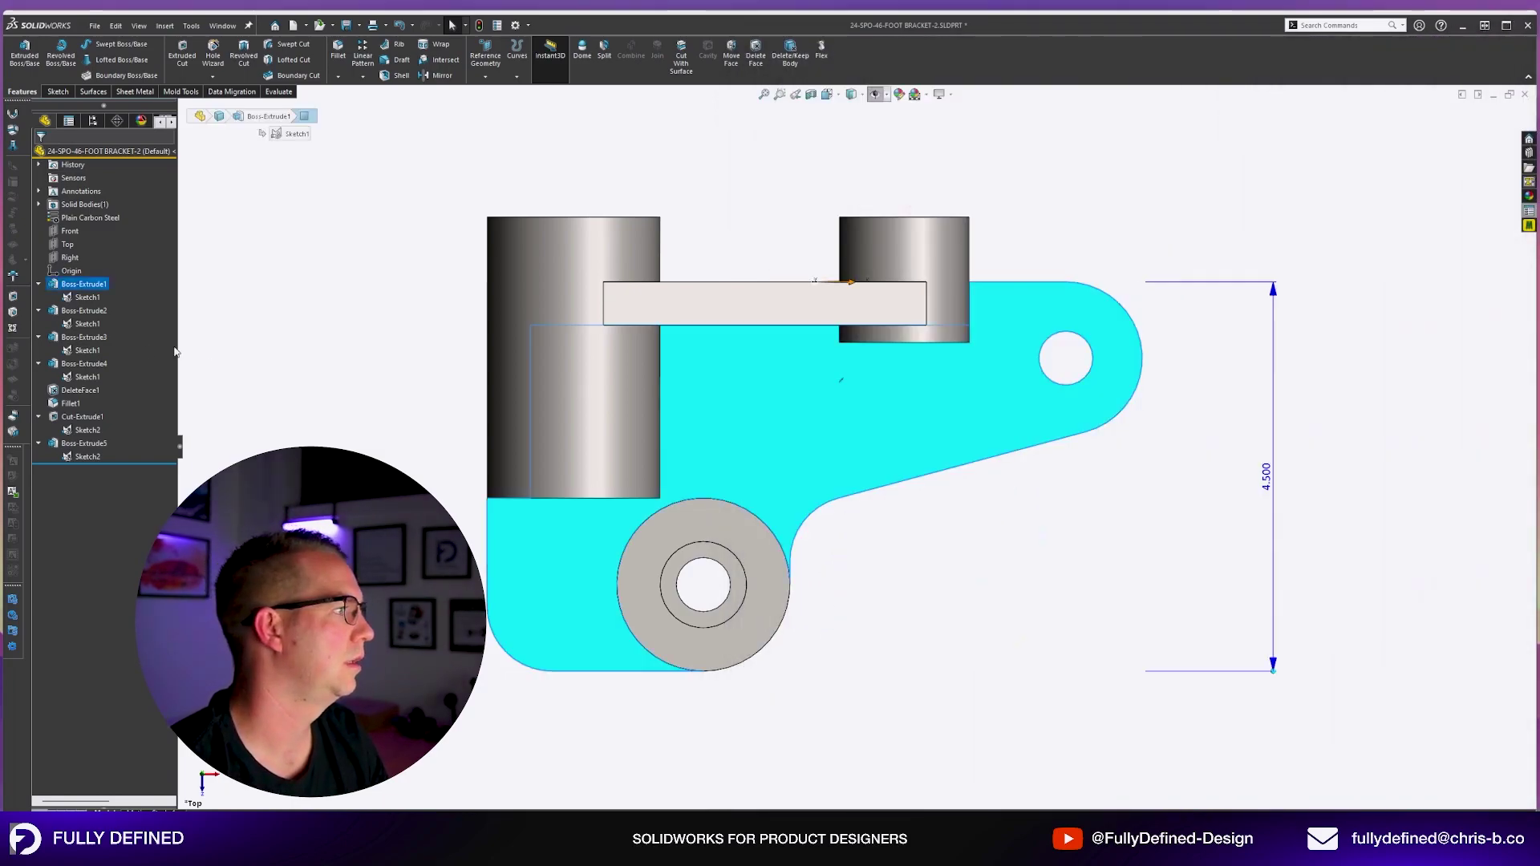
In the SOLIDWORKS plate cut's sketch, delete the vertical dimension and corner fillet, and extend the sloped and vertical lines to a sharp corner.
click(87, 296)
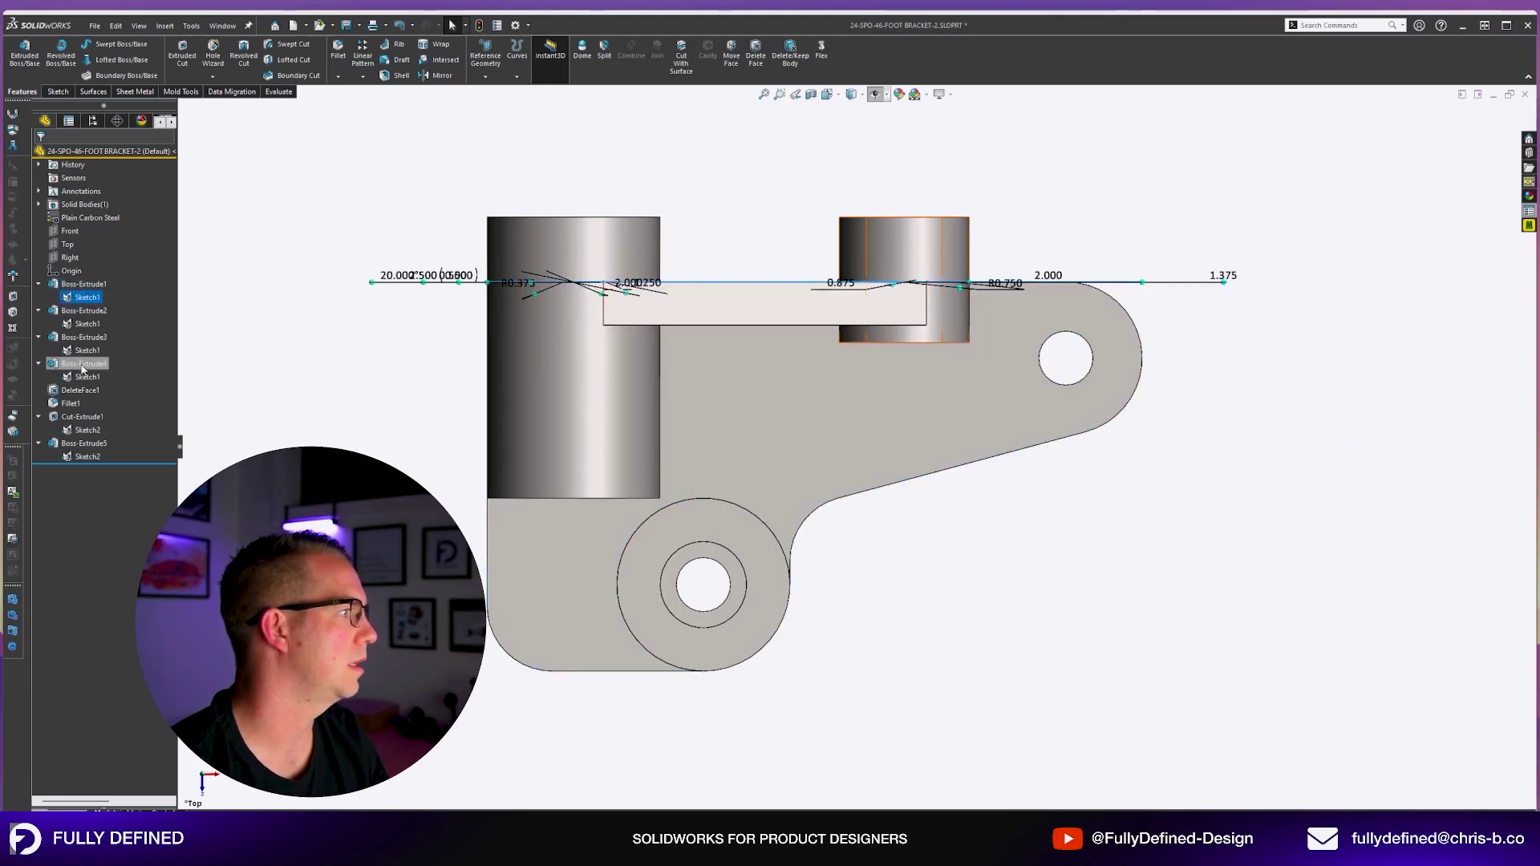
double_click(87, 430)
click(1258, 377)
key(Delete)
key(t)
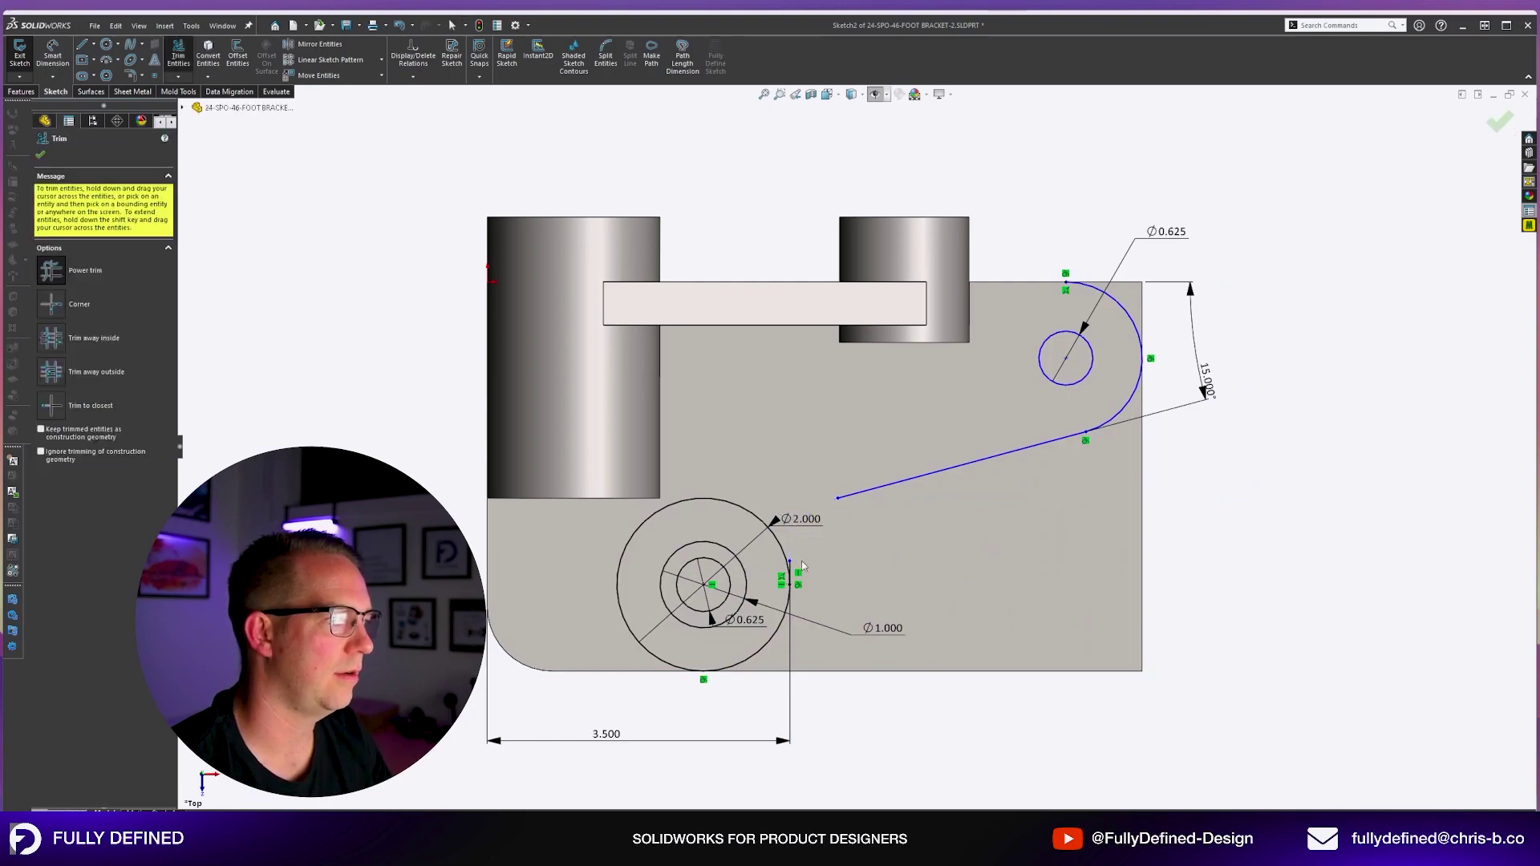
key(Escape)
drag(790, 562, 790, 461)
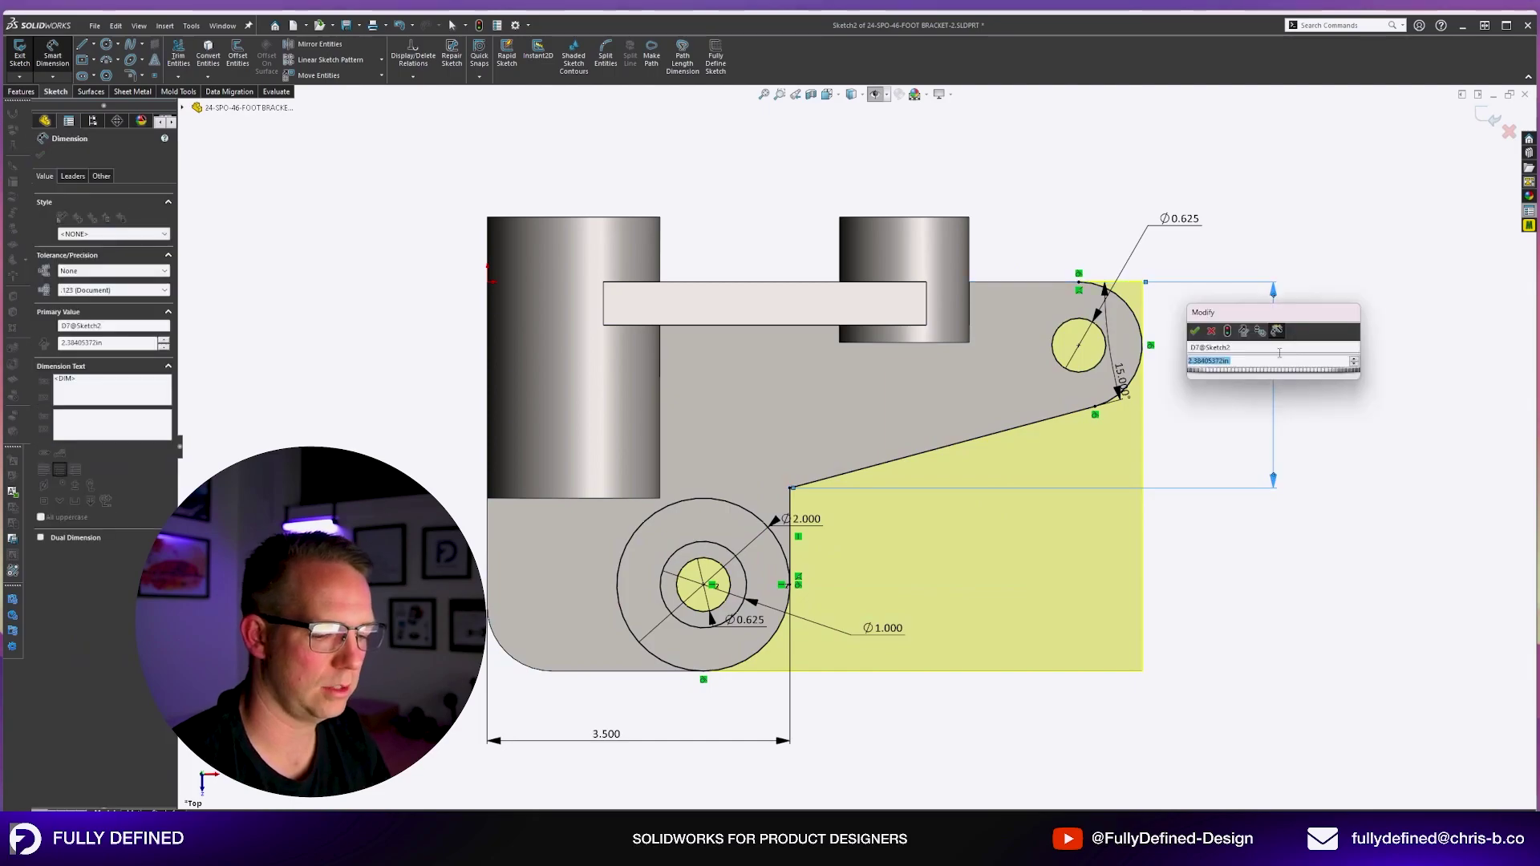
Dimension the sharp corner 2.500 in from the plate's upper edge, round it with a 0.750 in fillet, and check the part's weight.
key(Return)
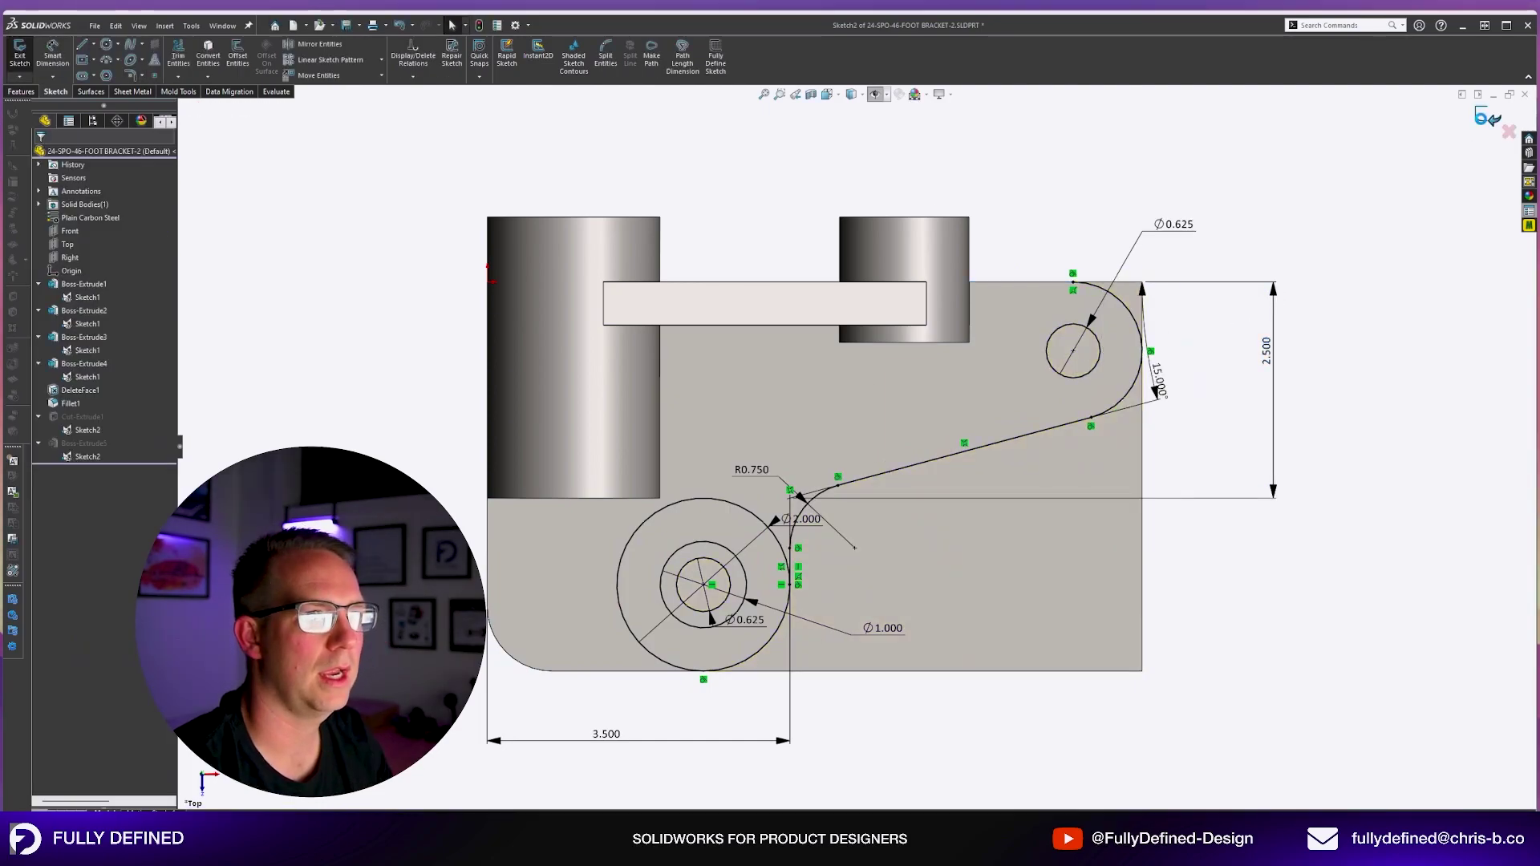
click(1482, 117)
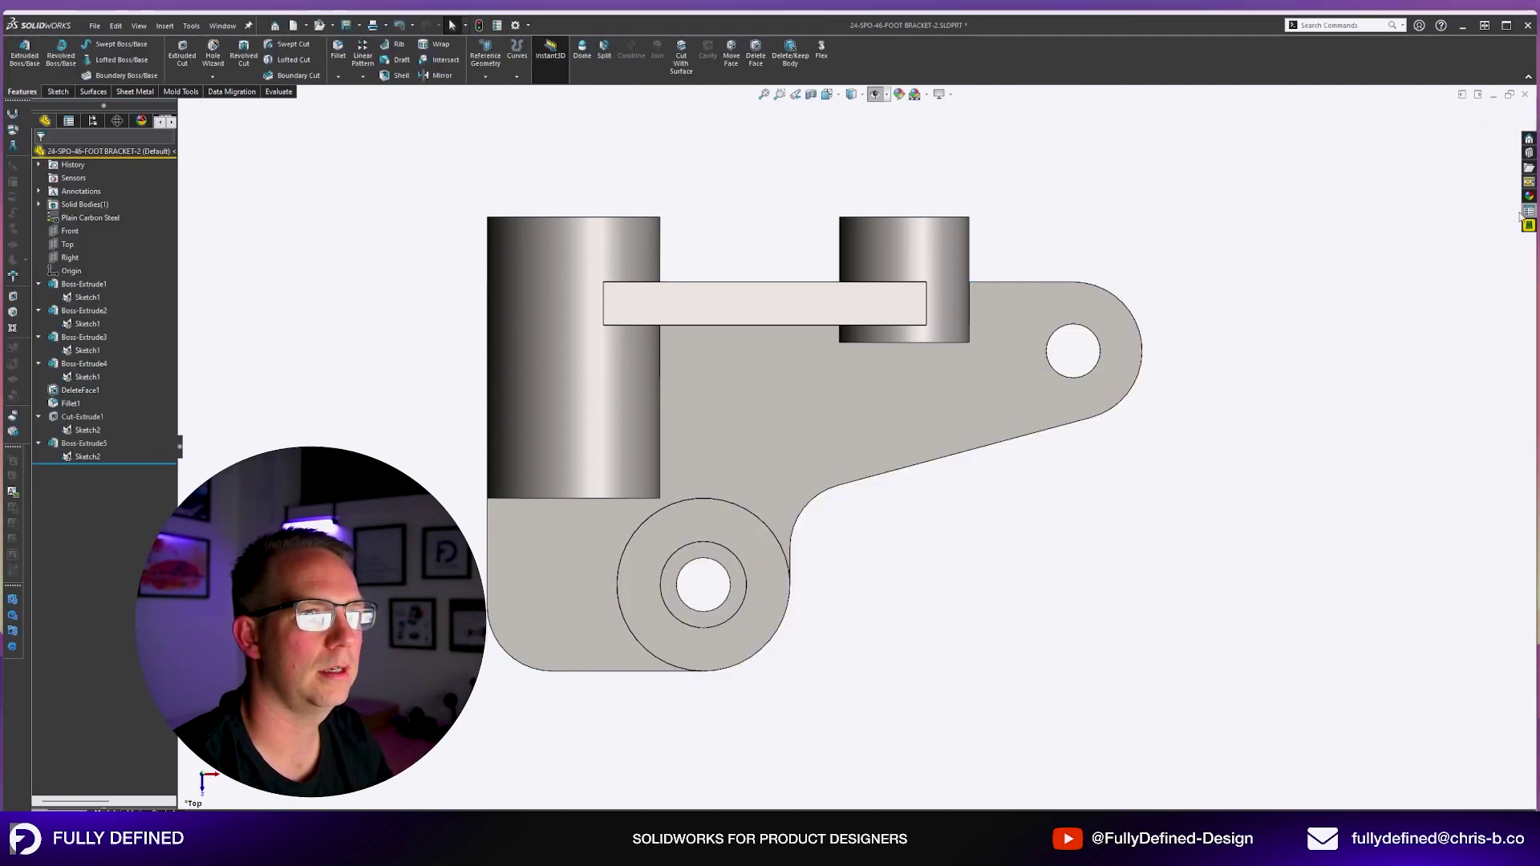
click(1529, 211)
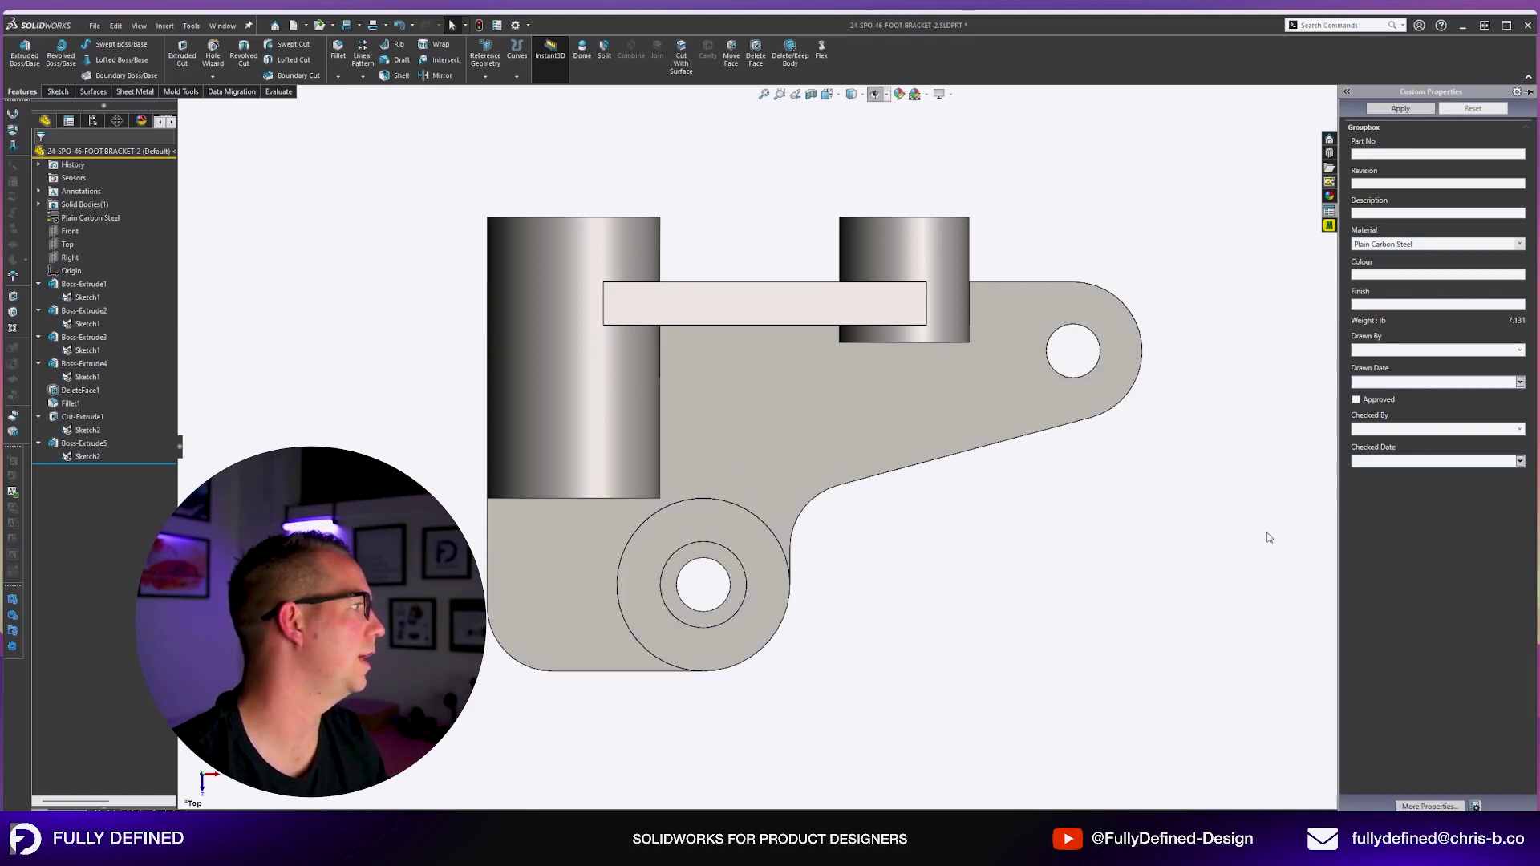